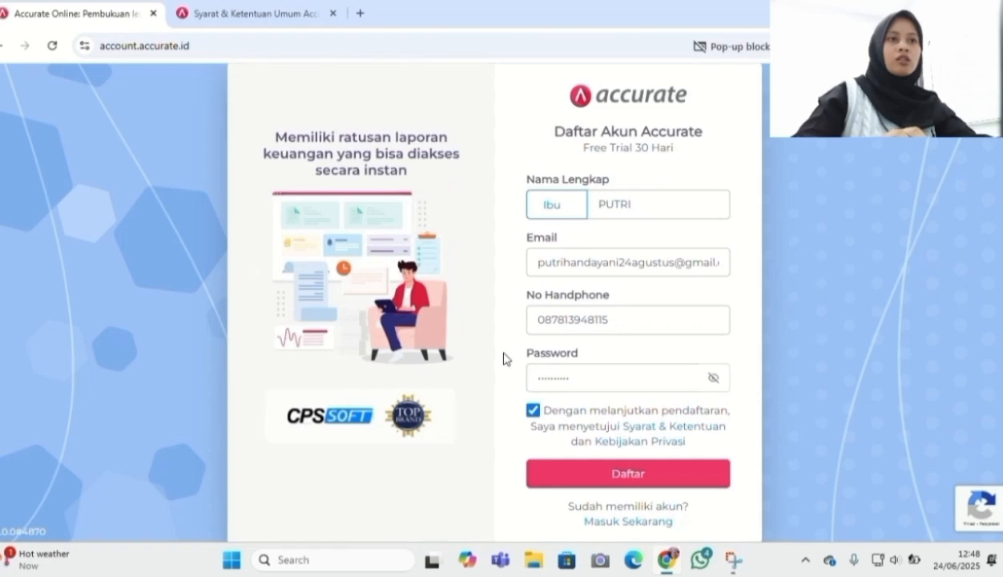
# Register, then create the business data PT SUDUT JALAN with Food & Drink as its business field
pyautogui.click(611, 475)
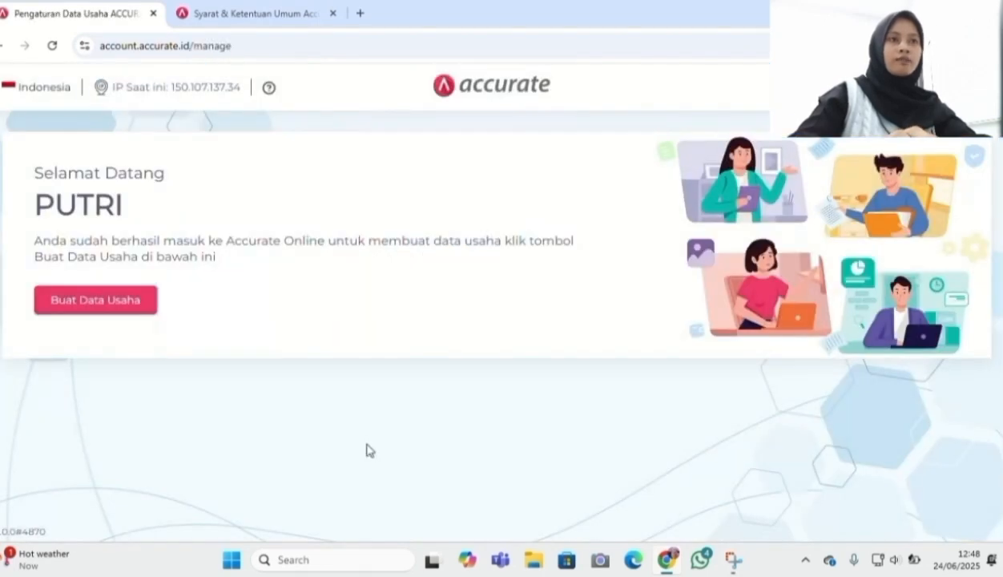
pyautogui.click(132, 308)
pyautogui.click(425, 340)
pyautogui.write('PT SUDUT JAHAN')
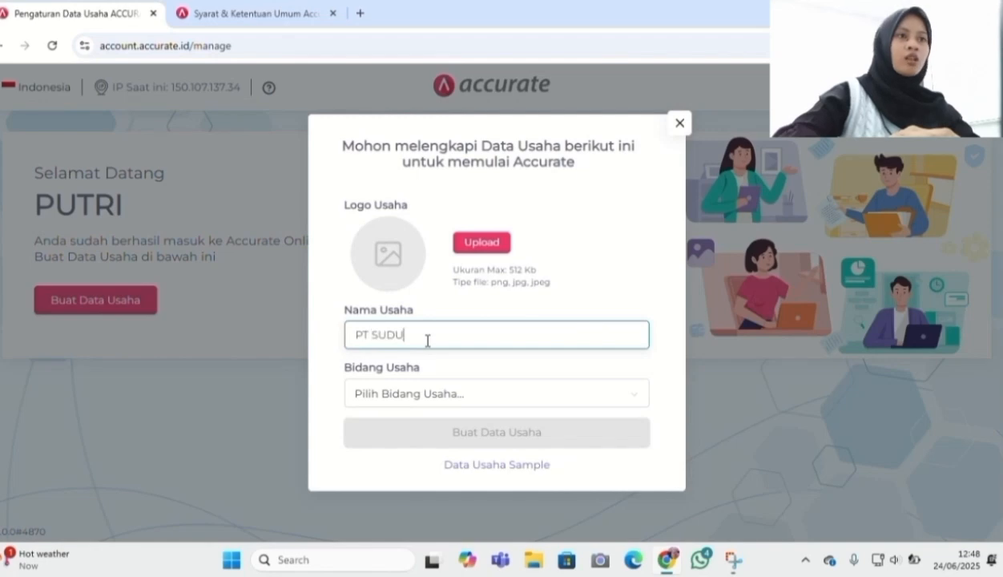
pyautogui.click(425, 393)
pyautogui.scroll(-3, 461, 322)
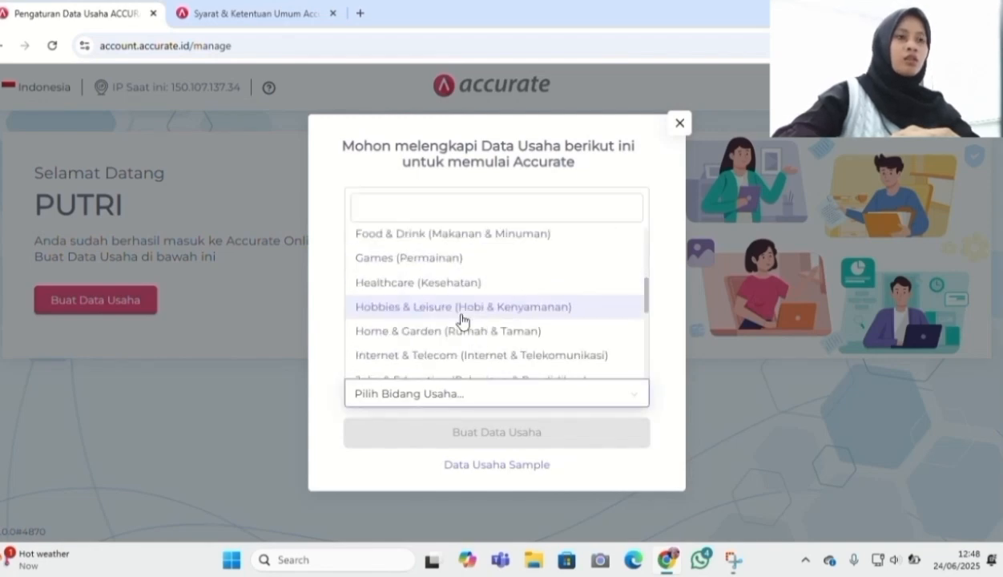
pyautogui.scroll(1, 497, 288)
pyautogui.click(522, 256)
pyautogui.click(536, 437)
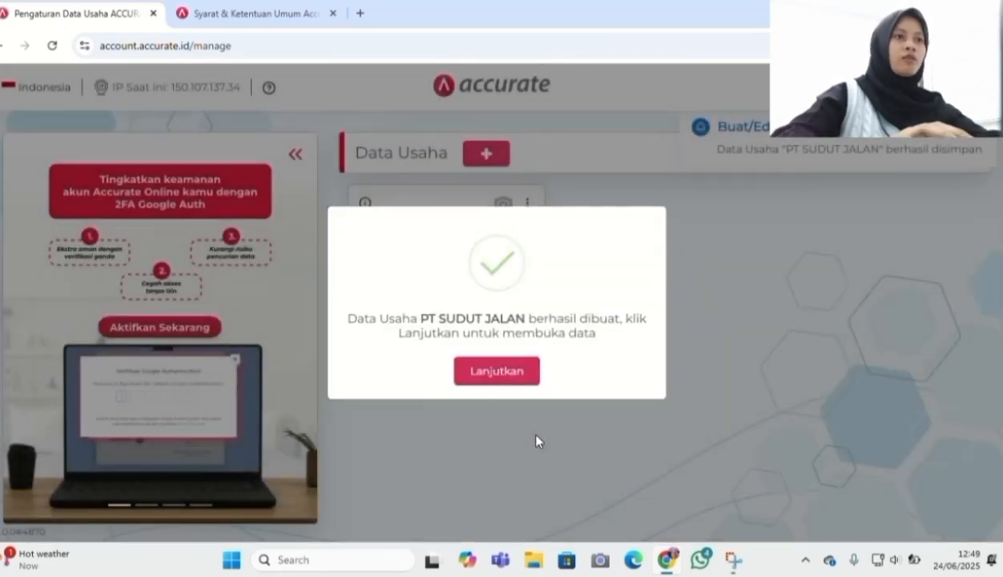
# Set the company category to DISTRIBUTOR, costing to FIFO and data start date to 31/12/2024
pyautogui.click(503, 370)
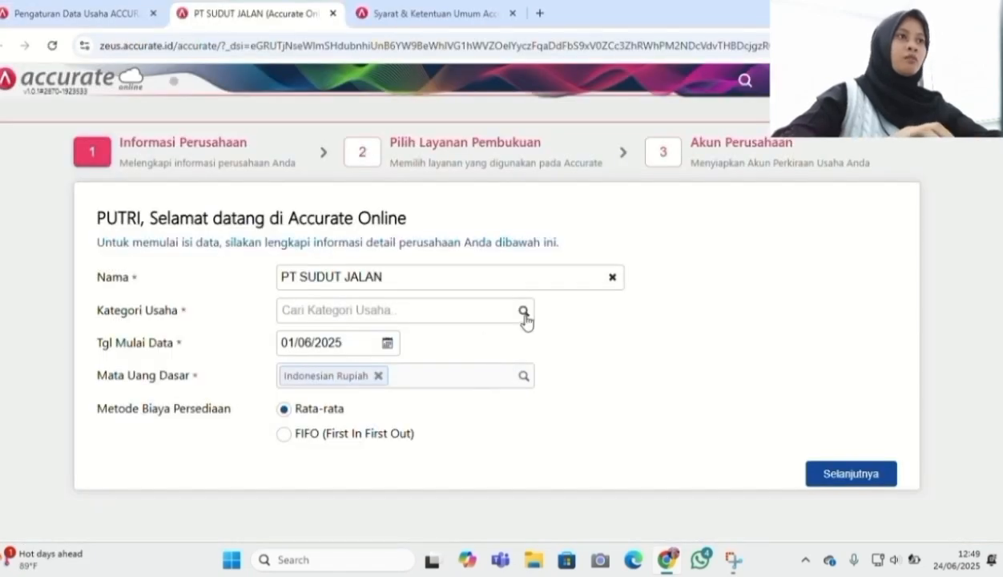
pyautogui.click(525, 312)
pyautogui.click(478, 365)
pyautogui.click(284, 433)
pyautogui.click(350, 346)
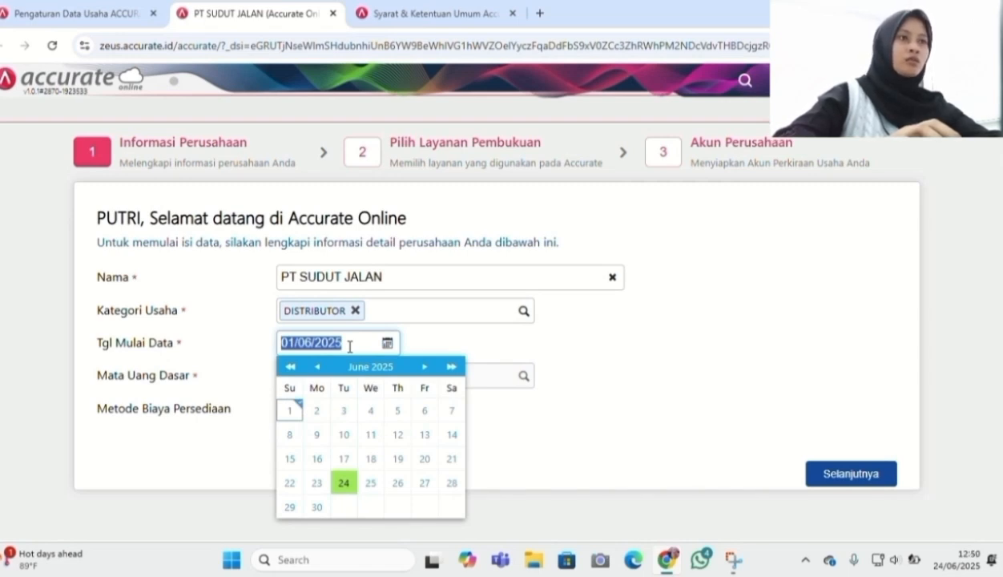
pyautogui.write('31/12/2024')
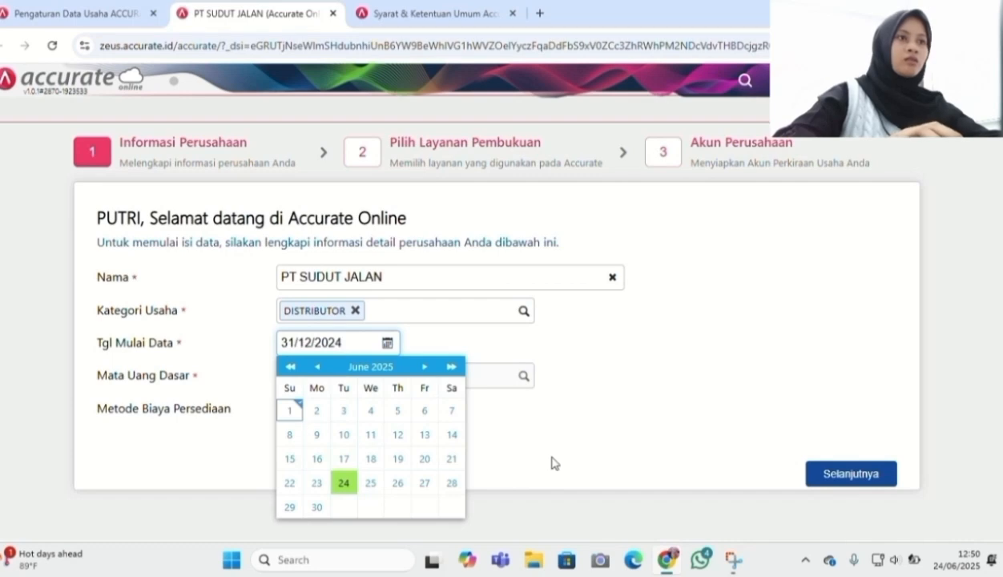
pyautogui.click(557, 457)
# Skip the bookkeeping step, turn off automatic chart of accounts creation, and finish setup
pyautogui.click(819, 471)
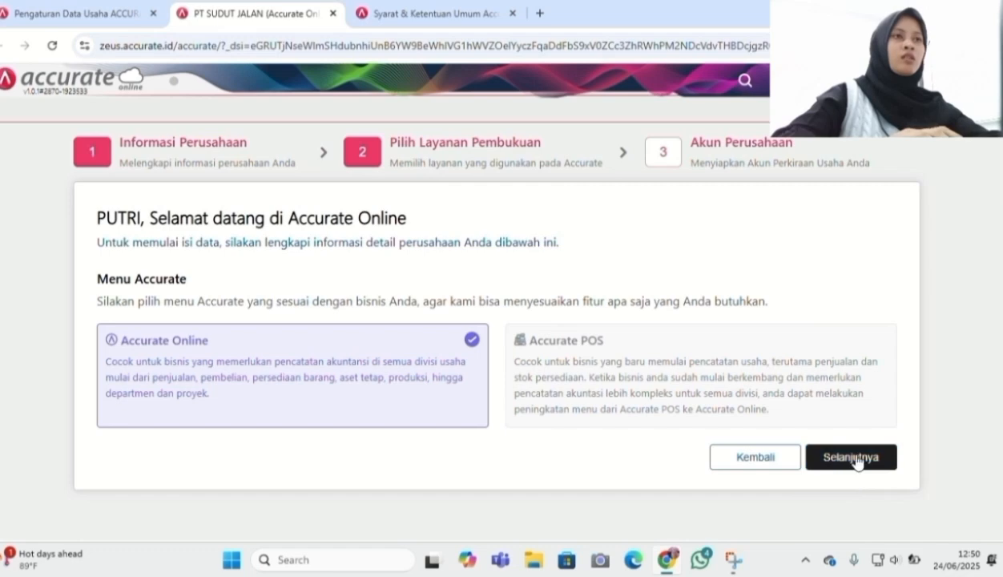
pyautogui.click(856, 460)
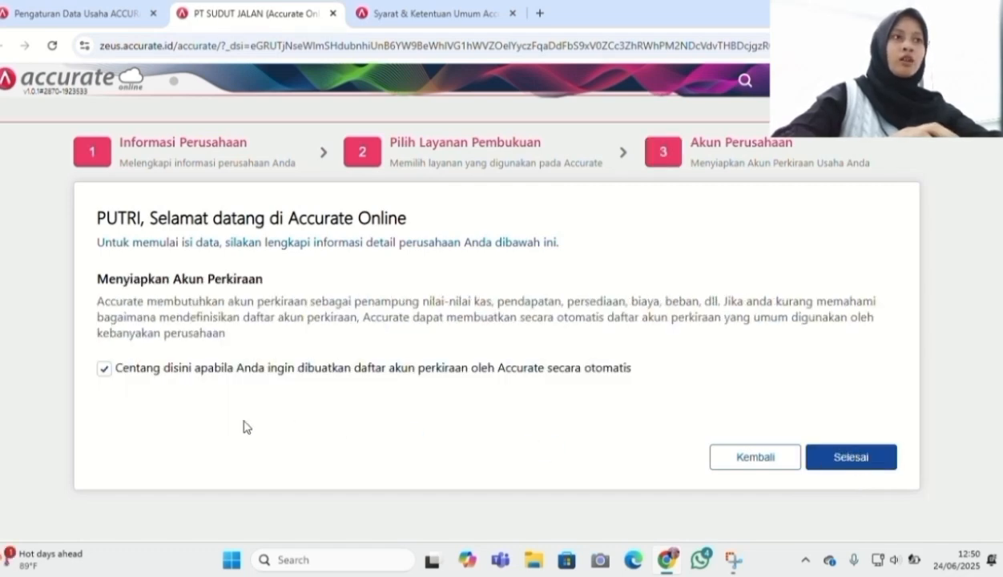
pyautogui.click(103, 369)
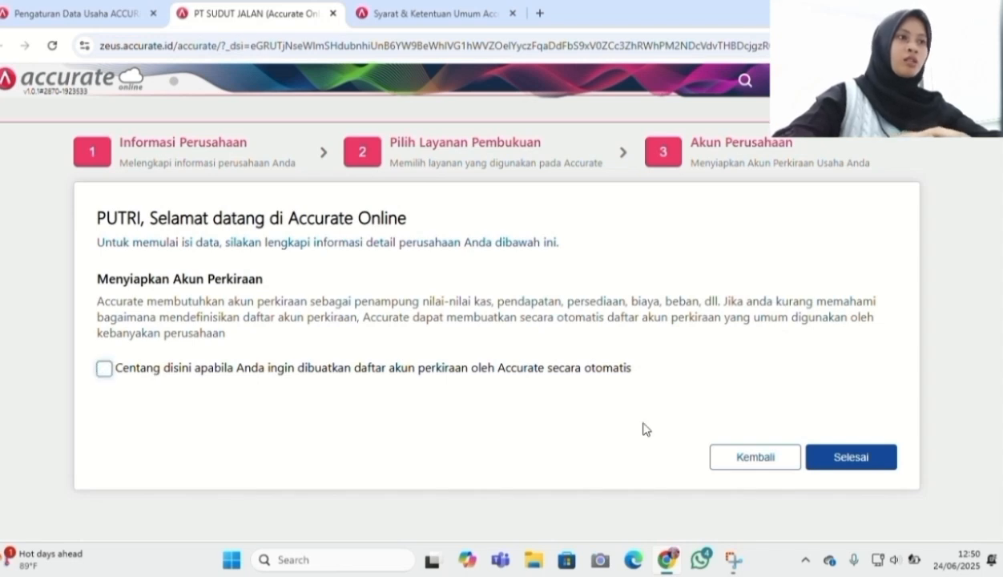
pyautogui.click(839, 462)
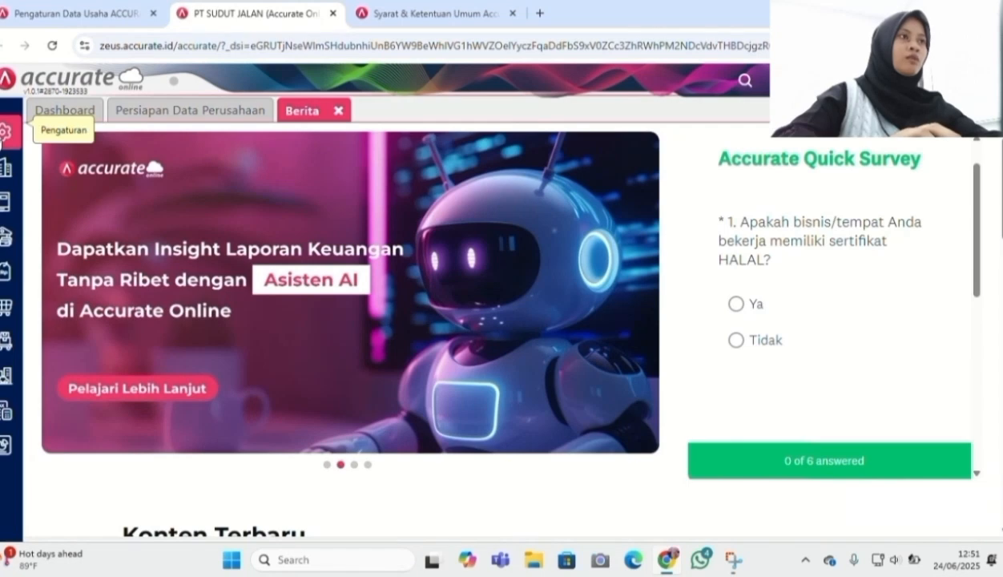
# In company preferences, fill in the company phone number, fax number and e-mail address
pyautogui.click(4, 132)
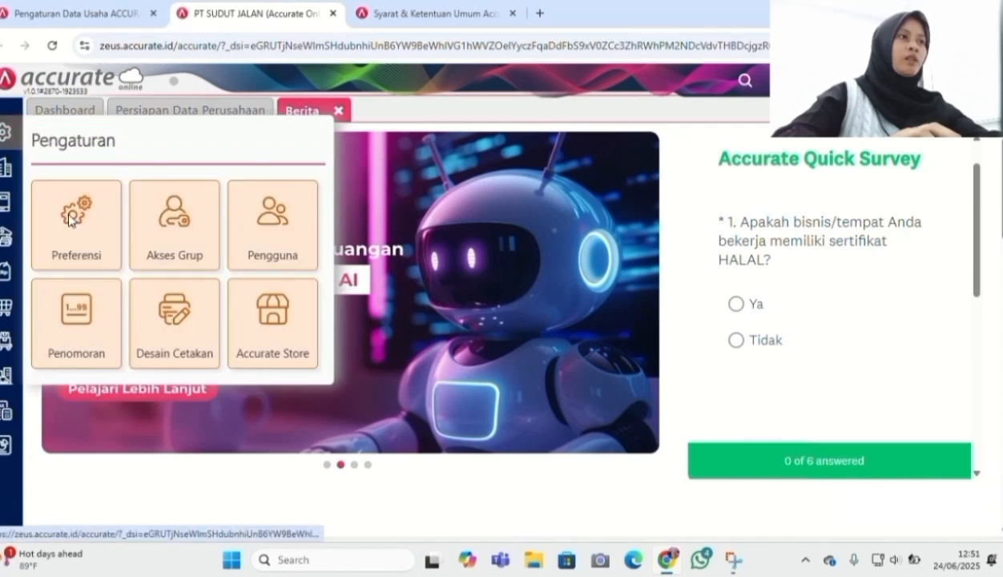
pyautogui.click(70, 218)
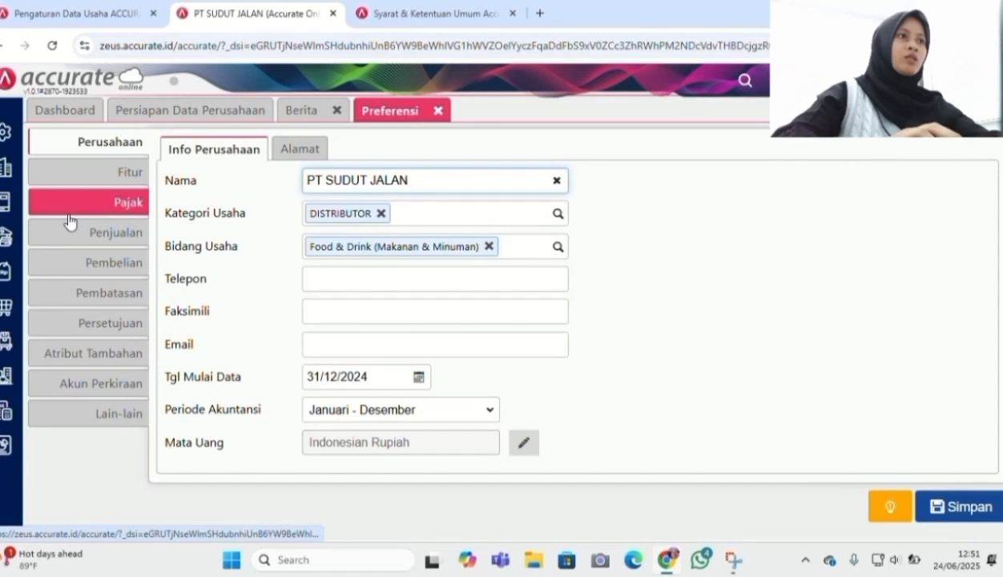
pyautogui.click(378, 275)
pyautogui.click(364, 320)
pyautogui.click(374, 349)
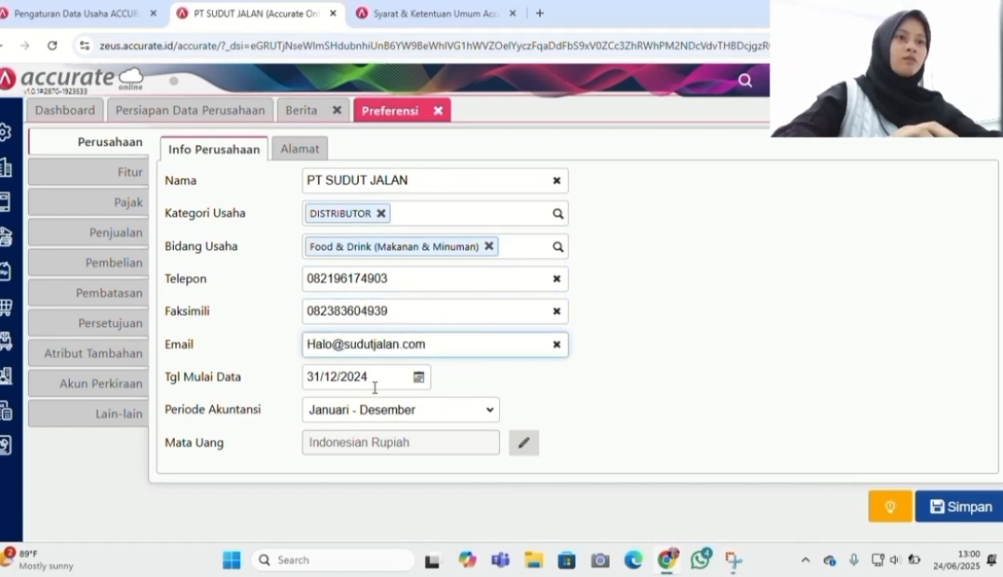
# Enter the company street address, city Kota Medan and postal code, then save the preferences
pyautogui.click(299, 148)
pyautogui.click(302, 183)
pyautogui.click(323, 244)
pyautogui.write('Kota Medan')
pyautogui.click(326, 275)
pyautogui.click(518, 310)
pyautogui.write('29754')
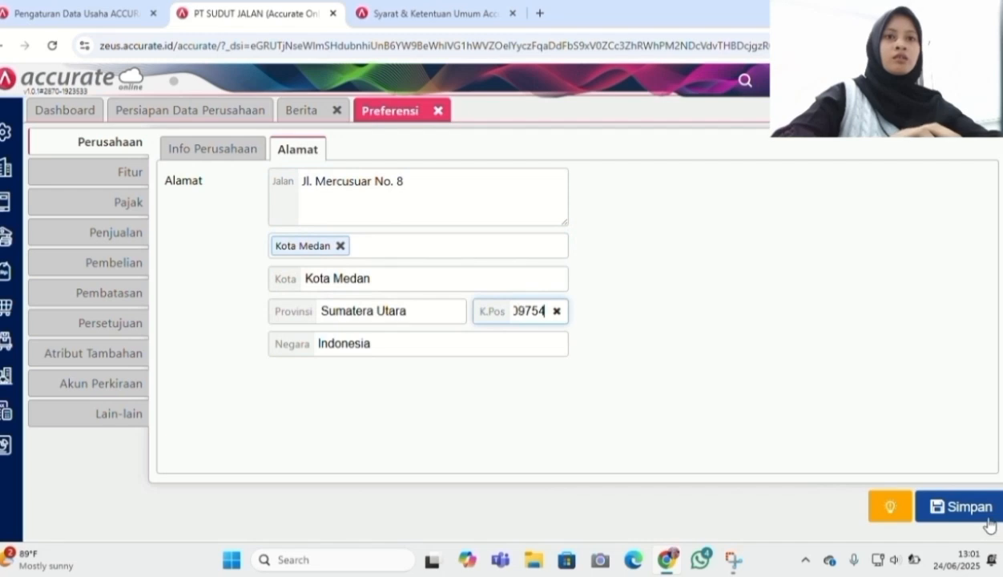
pyautogui.click(984, 513)
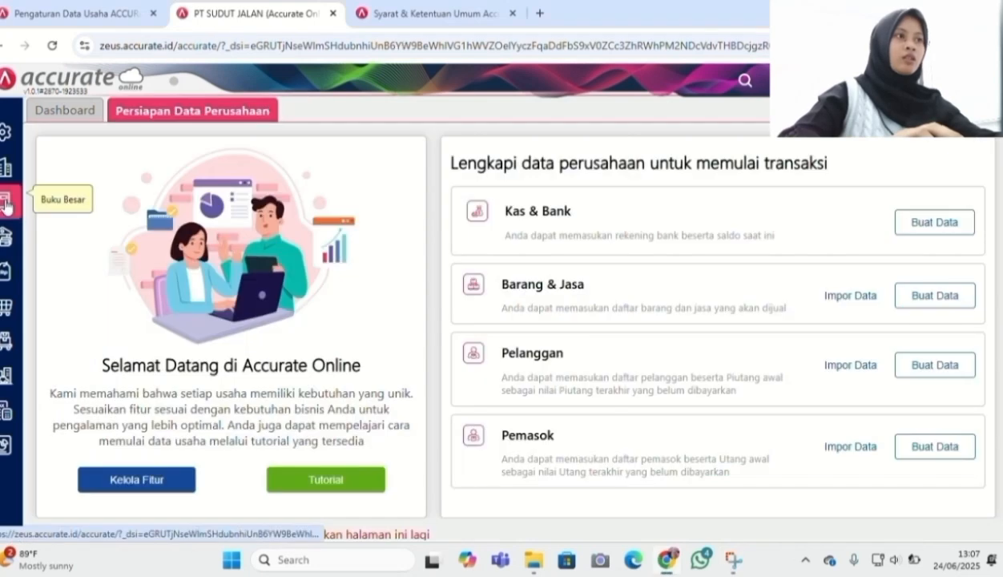
# Start an Excel import in the Akun Perkiraan list with Daftar Akun PT SUDUT JALAN New.xlsx
pyautogui.click(6, 206)
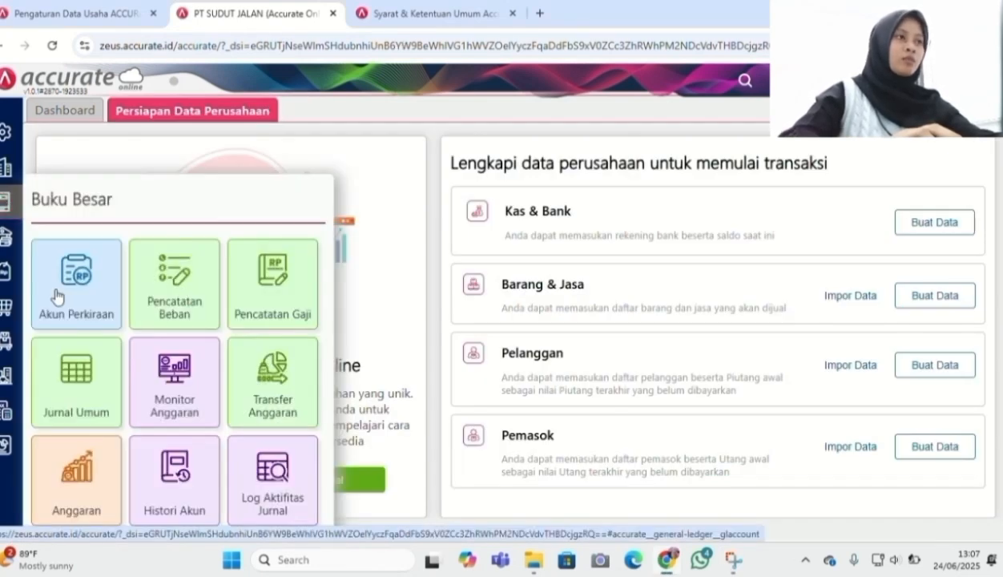
pyautogui.click(56, 296)
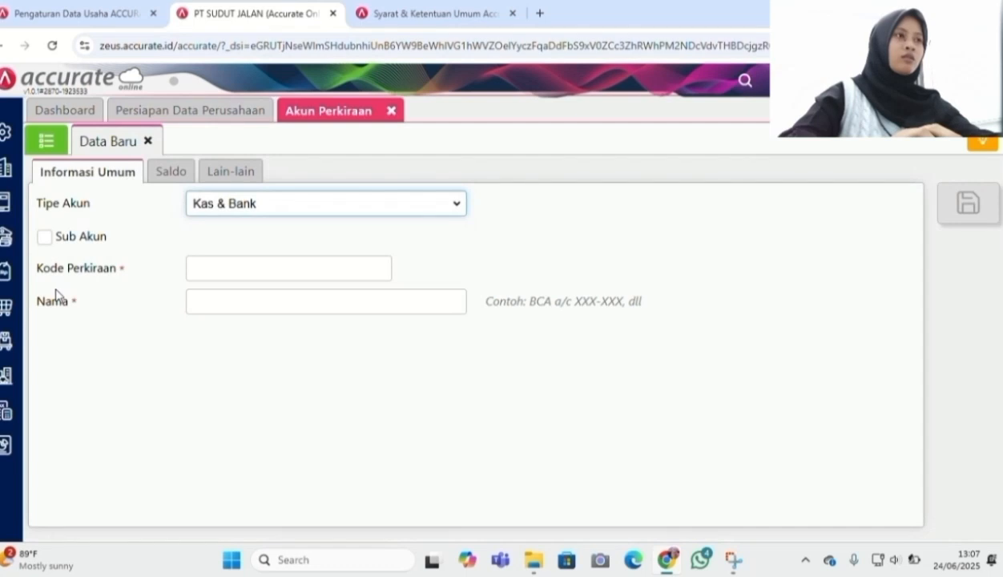
pyautogui.click(58, 150)
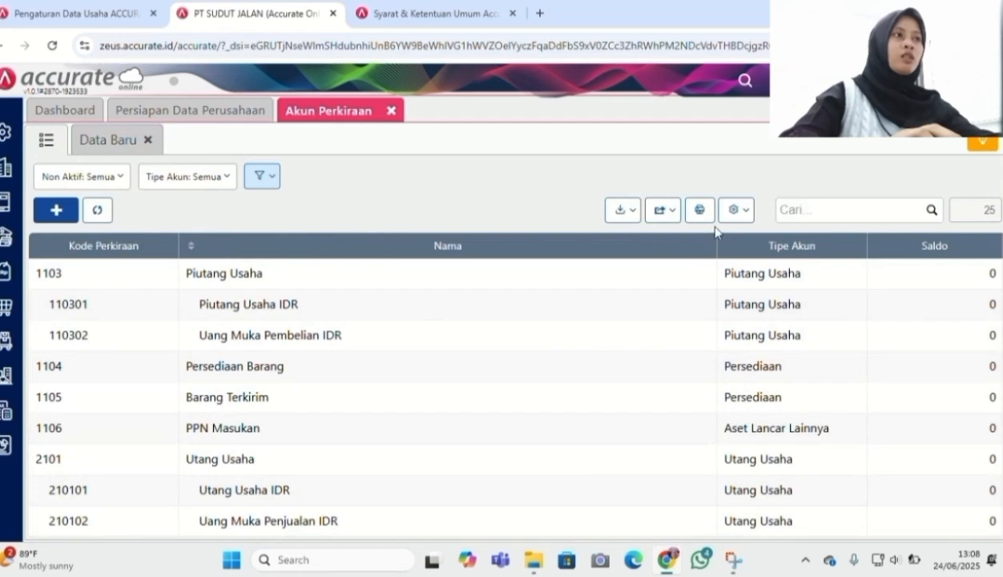
pyautogui.click(610, 210)
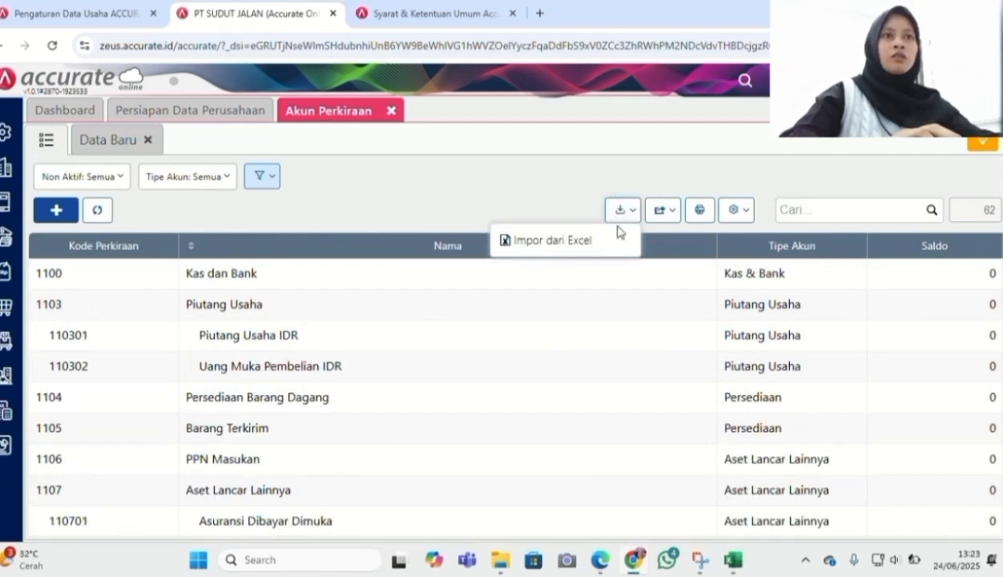
pyautogui.click(605, 240)
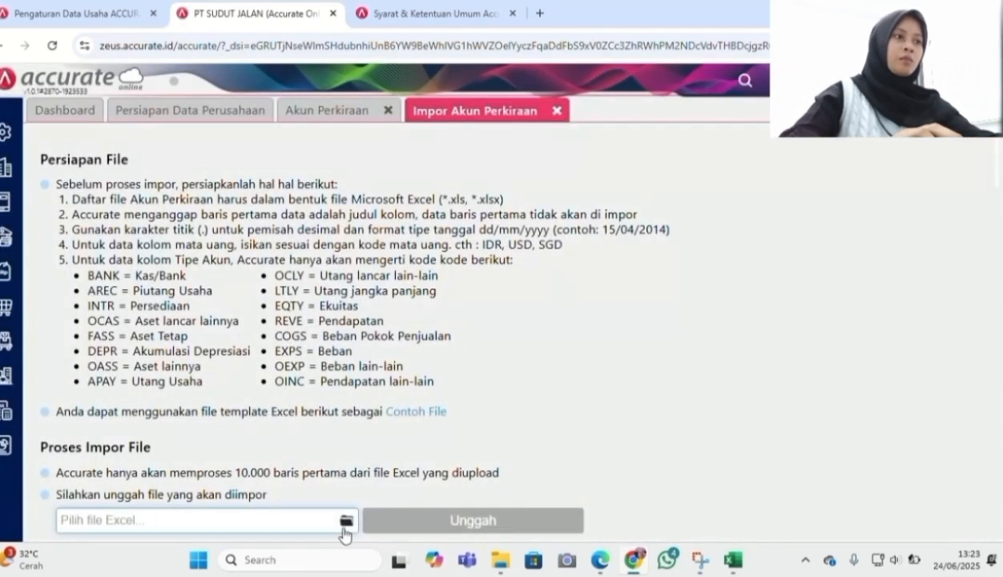
pyautogui.click(346, 521)
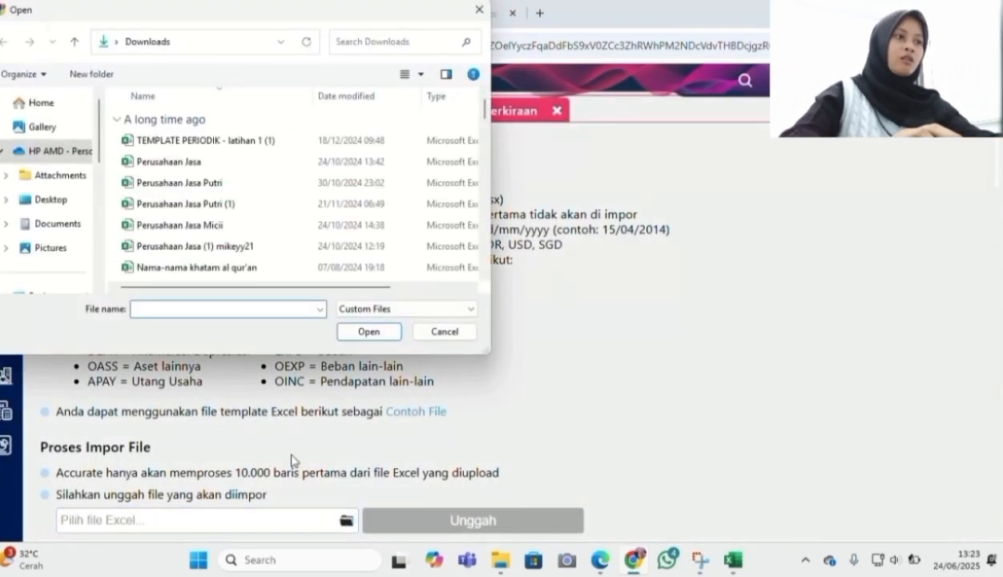
pyautogui.click(48, 240)
pyautogui.click(172, 309)
pyautogui.write('daft')
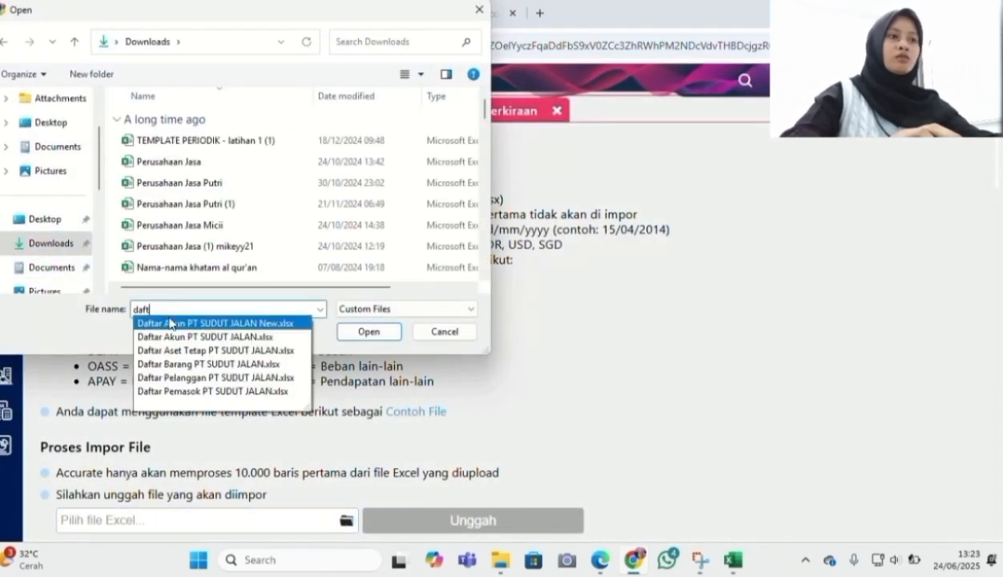
pyautogui.click(177, 324)
pyautogui.click(362, 331)
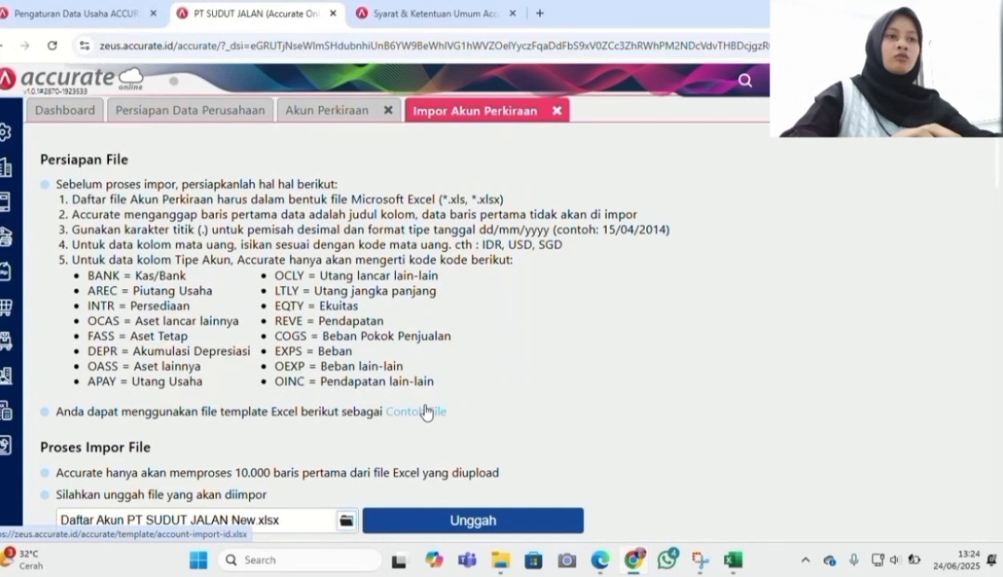
# Upload the file, accept the column mapping, and import the accounts, updating existing ones
pyautogui.click(471, 520)
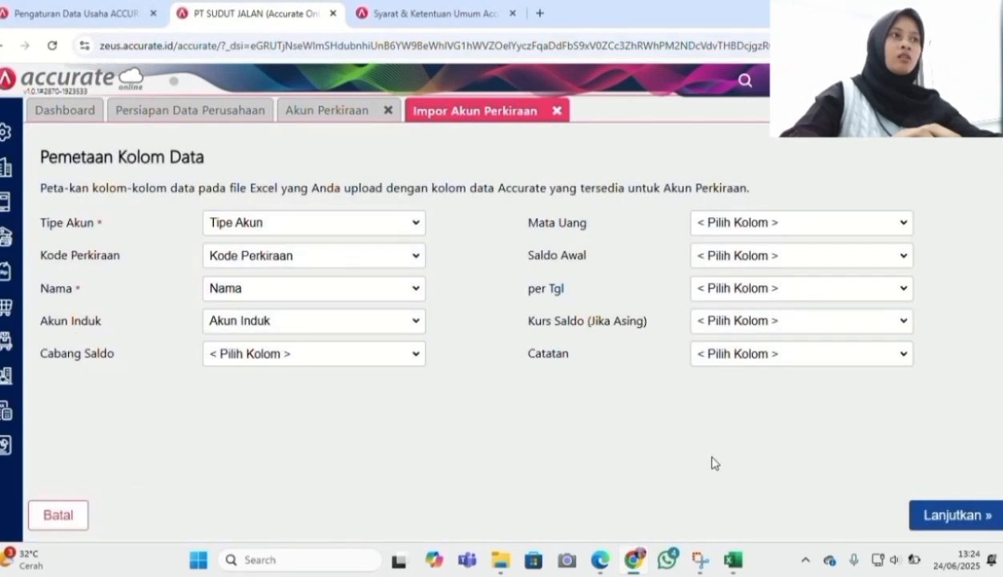
pyautogui.click(971, 517)
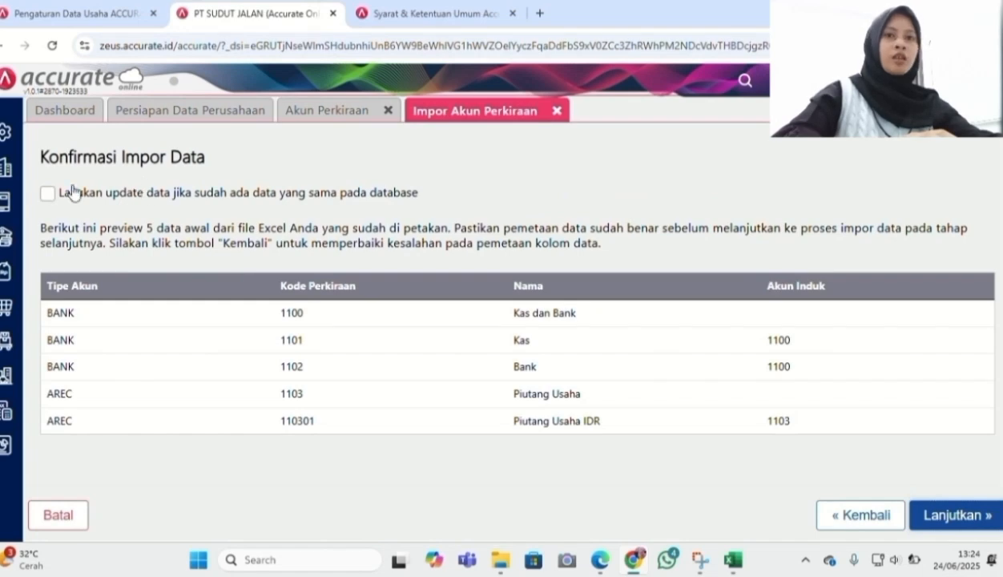
pyautogui.click(48, 194)
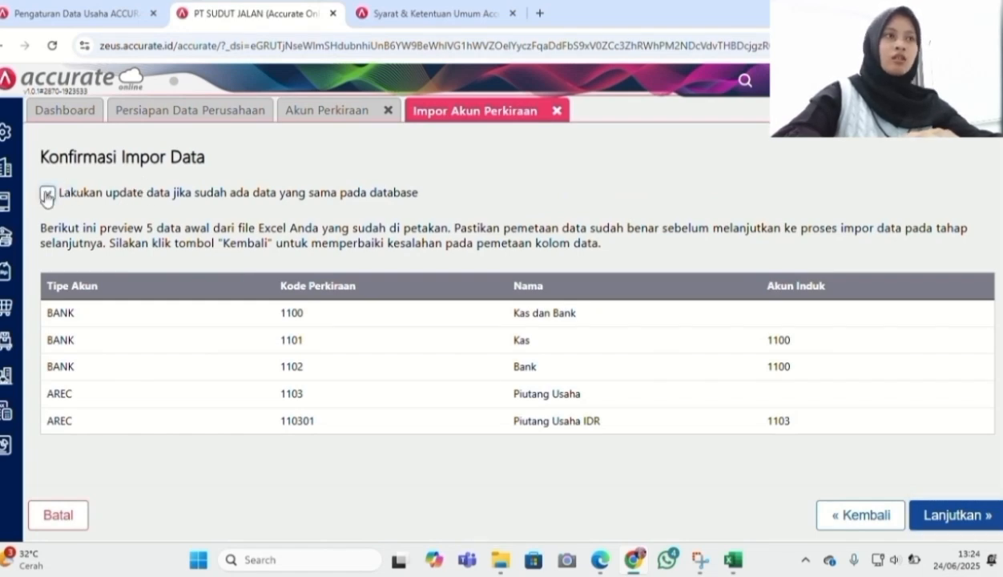
pyautogui.click(964, 522)
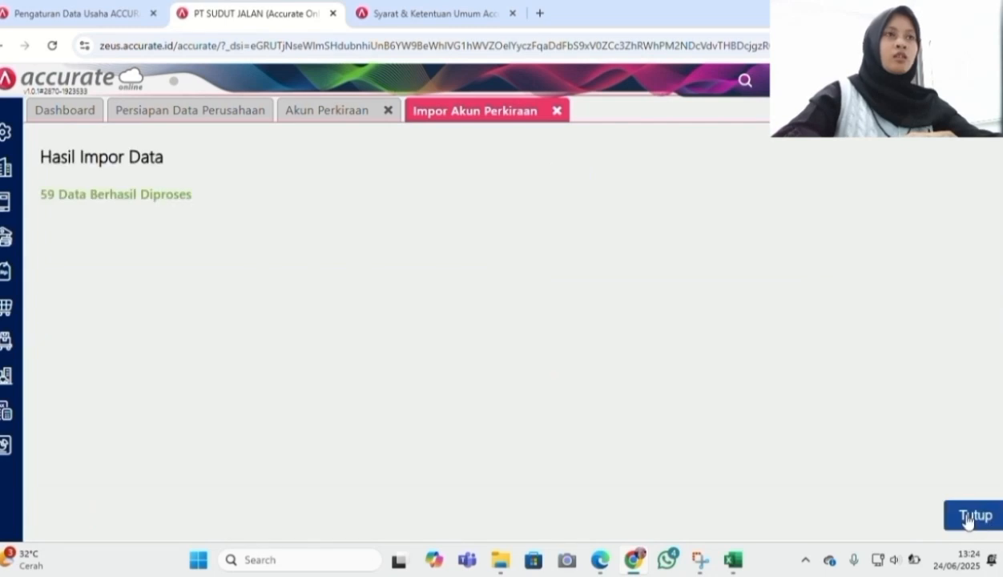
pyautogui.click(984, 522)
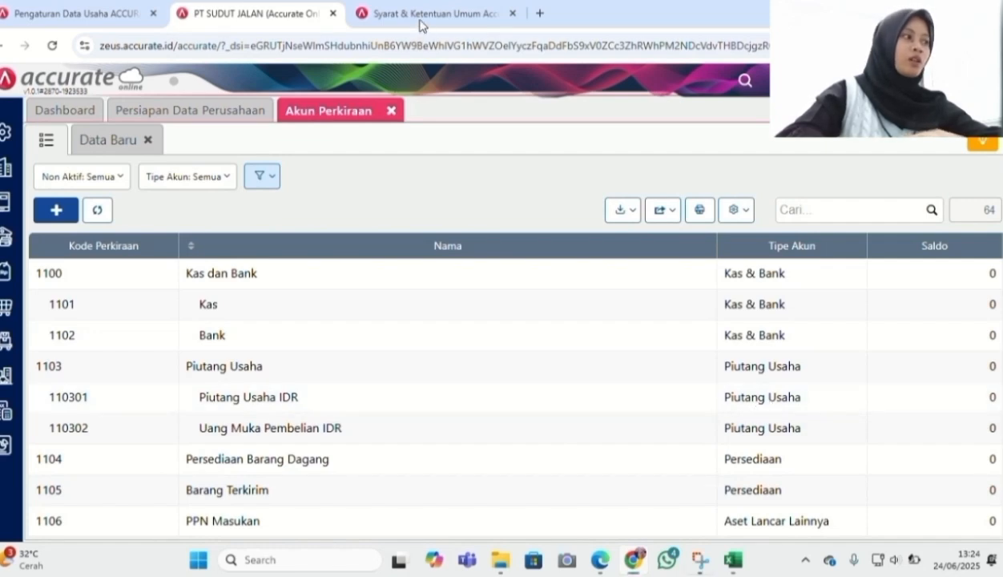
# Start an Excel import in the Barang & Jasa list with Daftar Barang PT SUDUT JALAN.xlsx
pyautogui.click(4, 343)
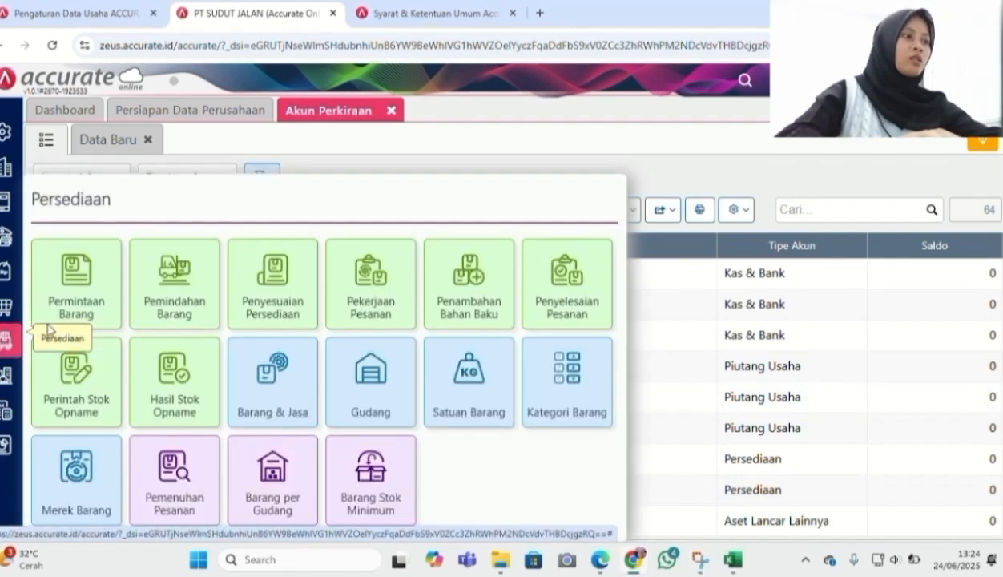
pyautogui.click(253, 417)
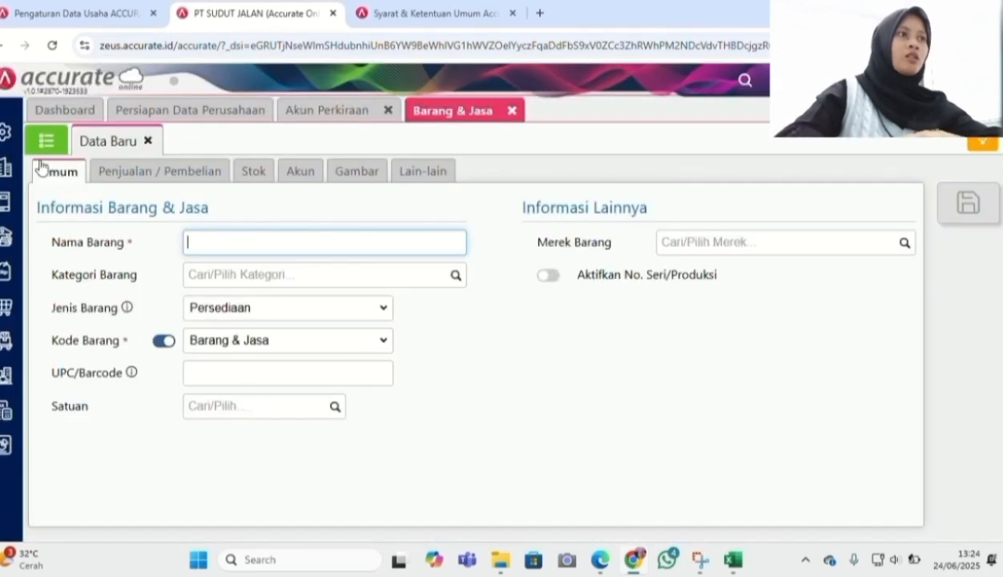
pyautogui.click(47, 147)
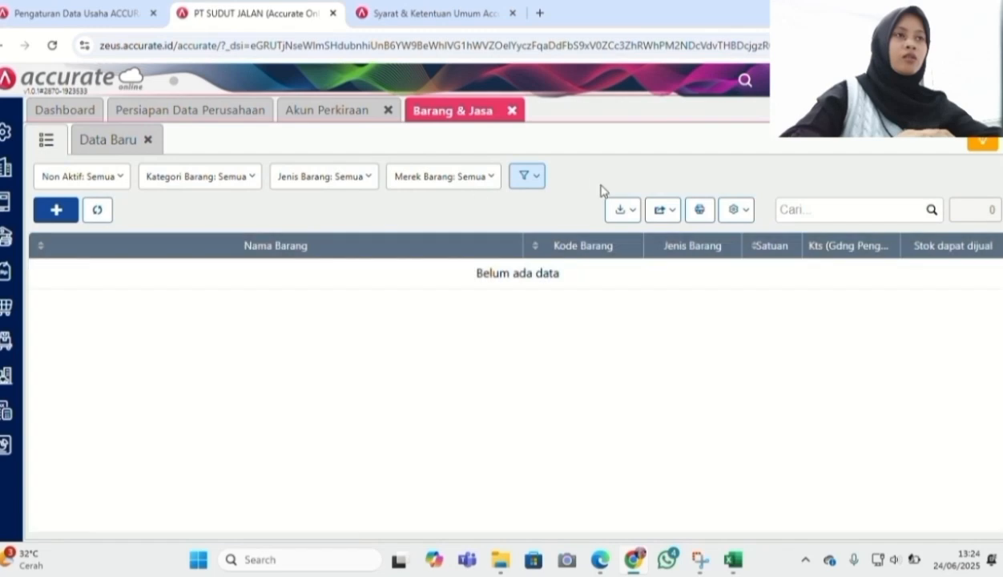
pyautogui.click(621, 211)
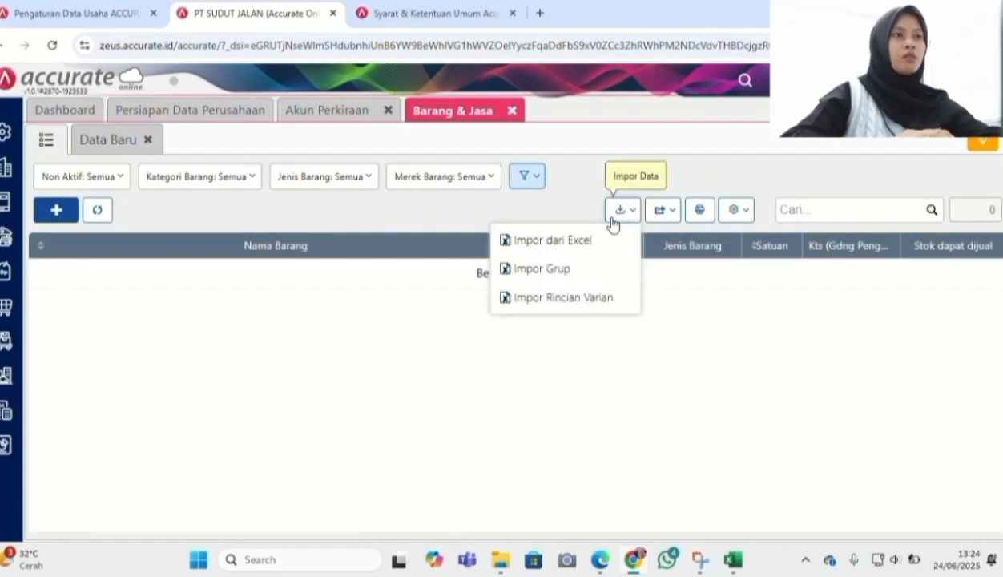
pyautogui.click(569, 240)
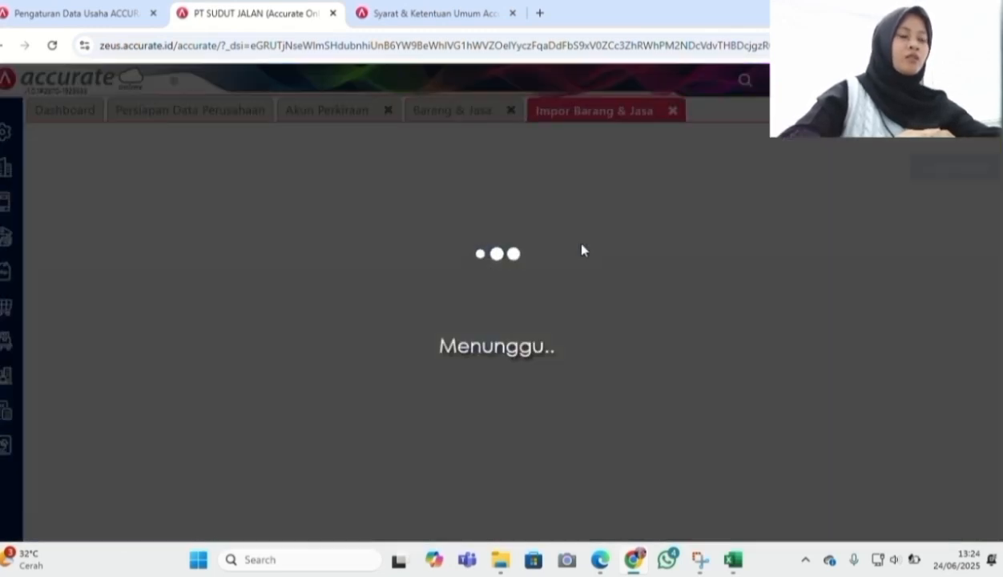
pyautogui.click(266, 492)
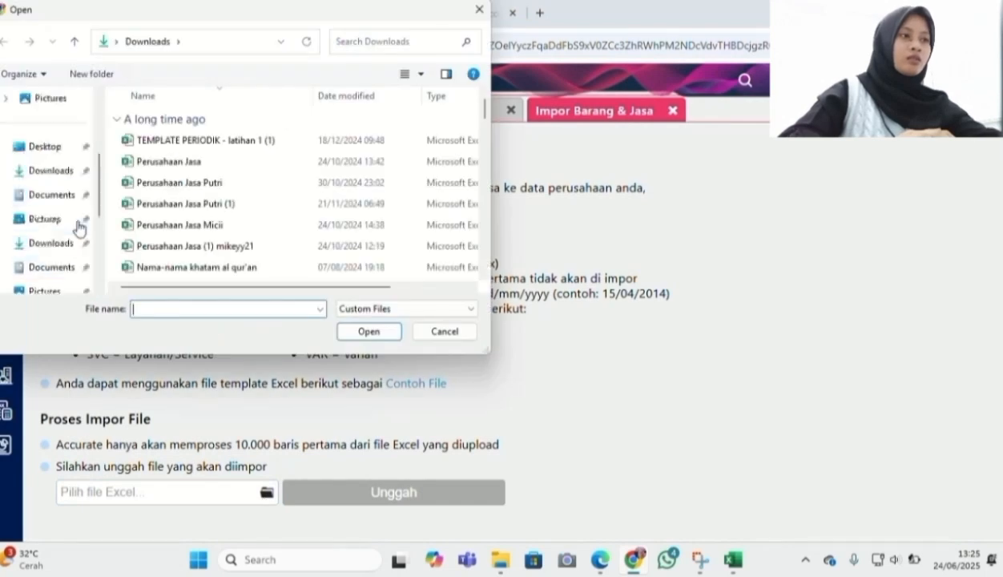
pyautogui.write('daft')
pyautogui.click(208, 363)
pyautogui.click(369, 331)
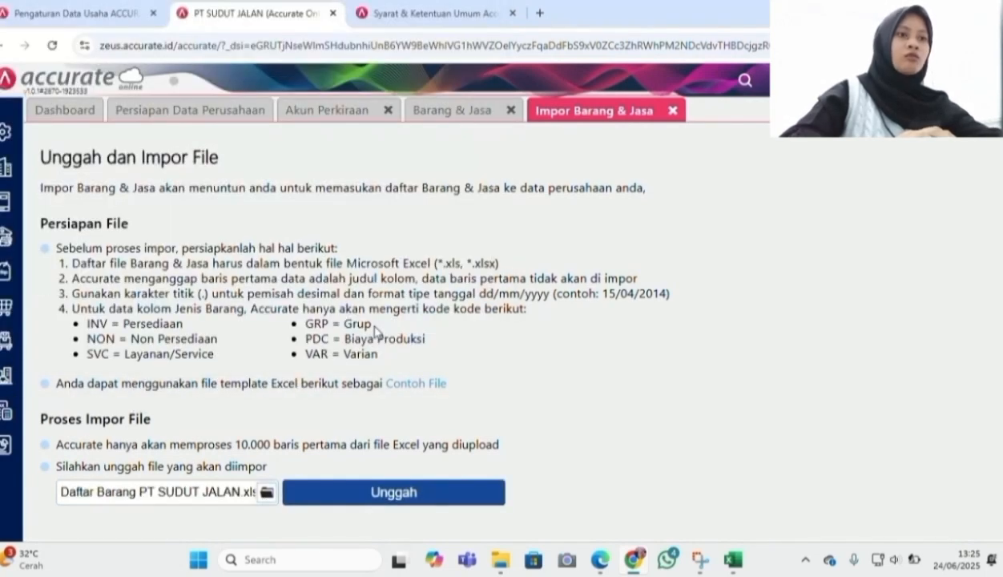
# Upload the item spreadsheet and import it, updating records that already exist
pyautogui.click(398, 491)
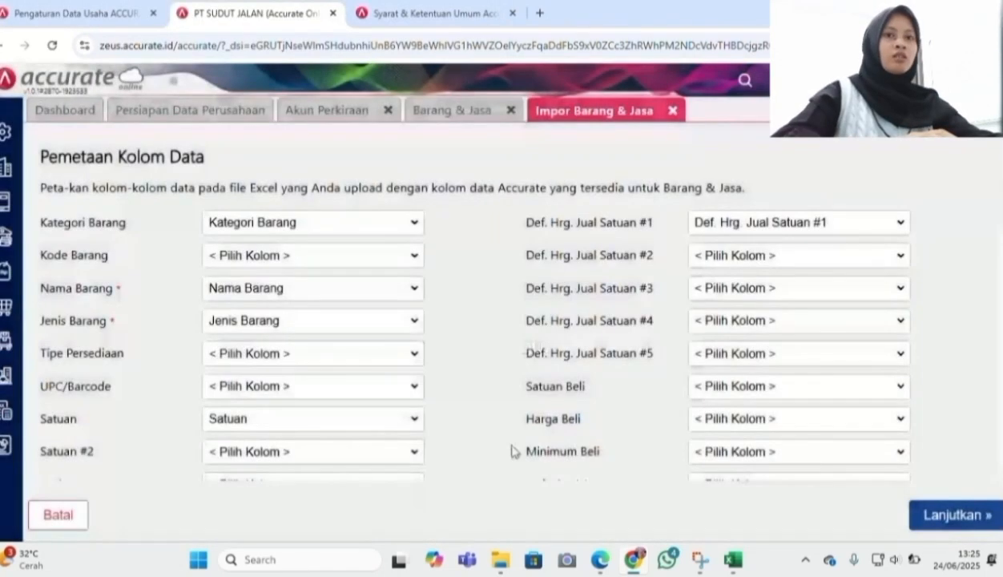
pyautogui.click(957, 507)
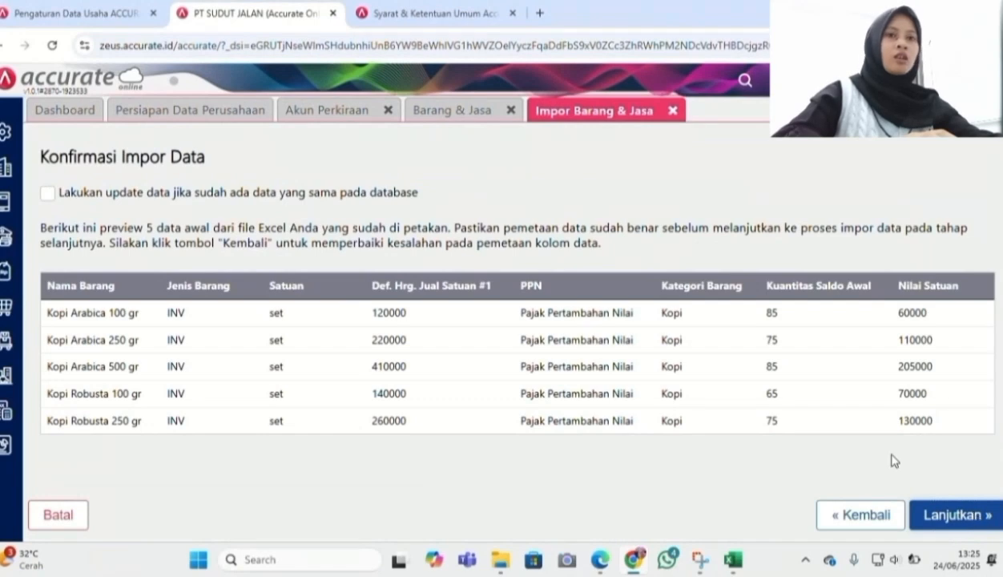
pyautogui.click(48, 194)
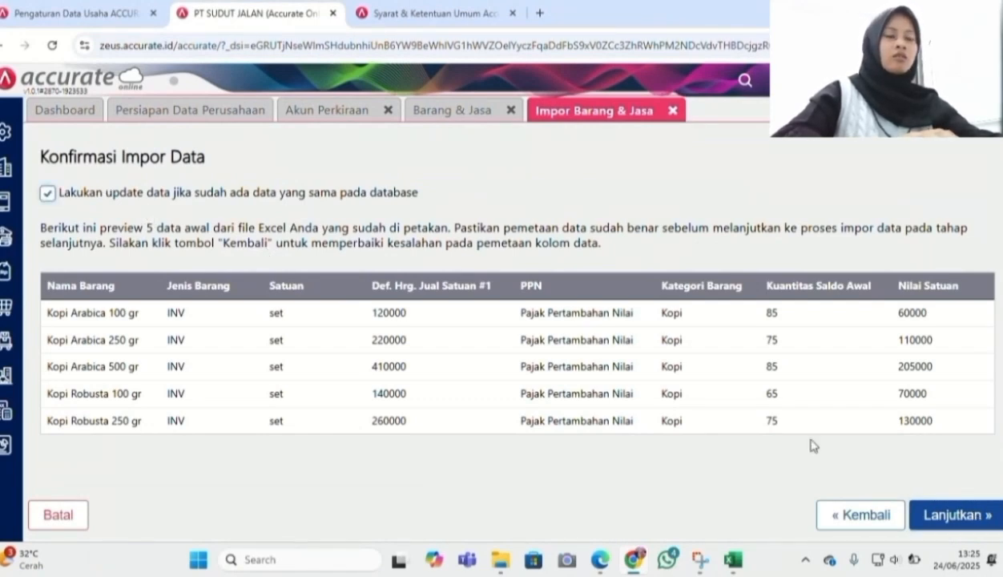
pyautogui.click(943, 520)
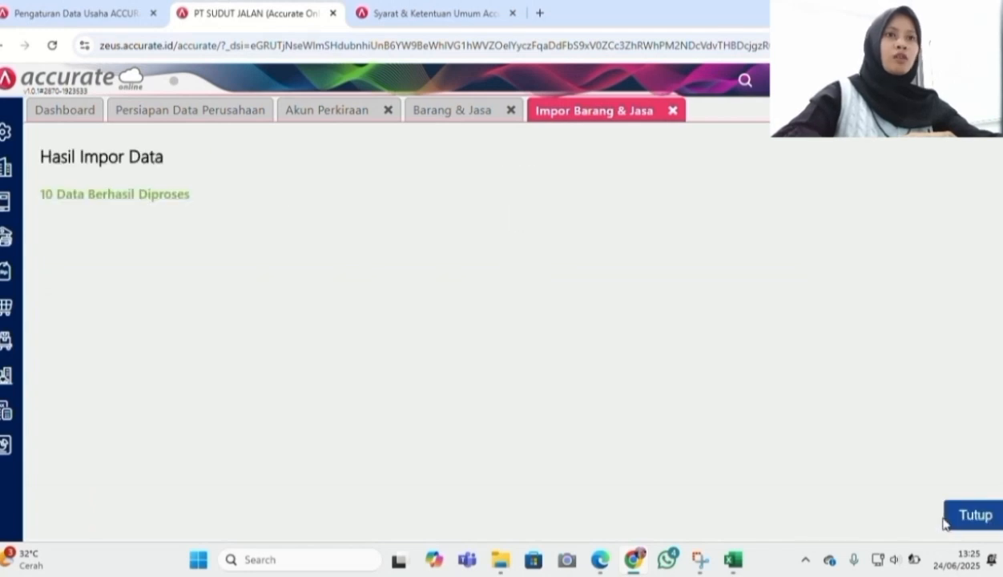
pyautogui.click(945, 521)
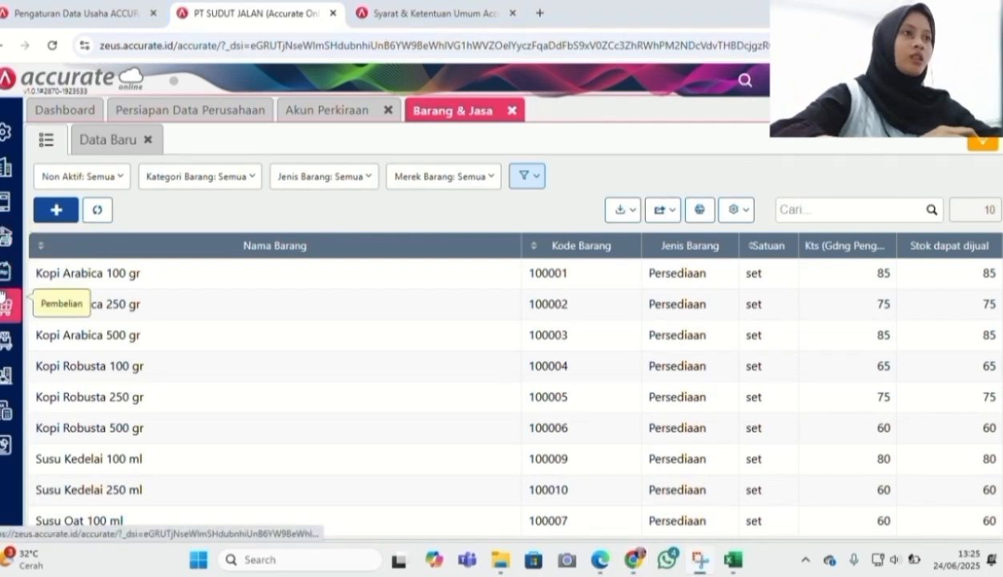
# Start an Excel import in the Pelanggan list with Daftar Pelanggan PT SUDUT JALAN.xlsx
pyautogui.moveTo(4, 275)
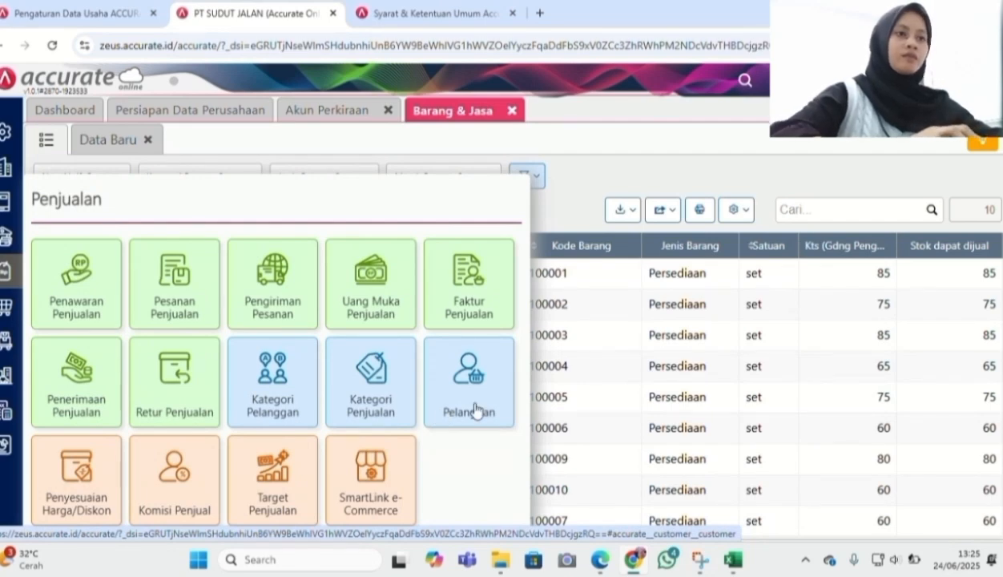
pyautogui.click(476, 411)
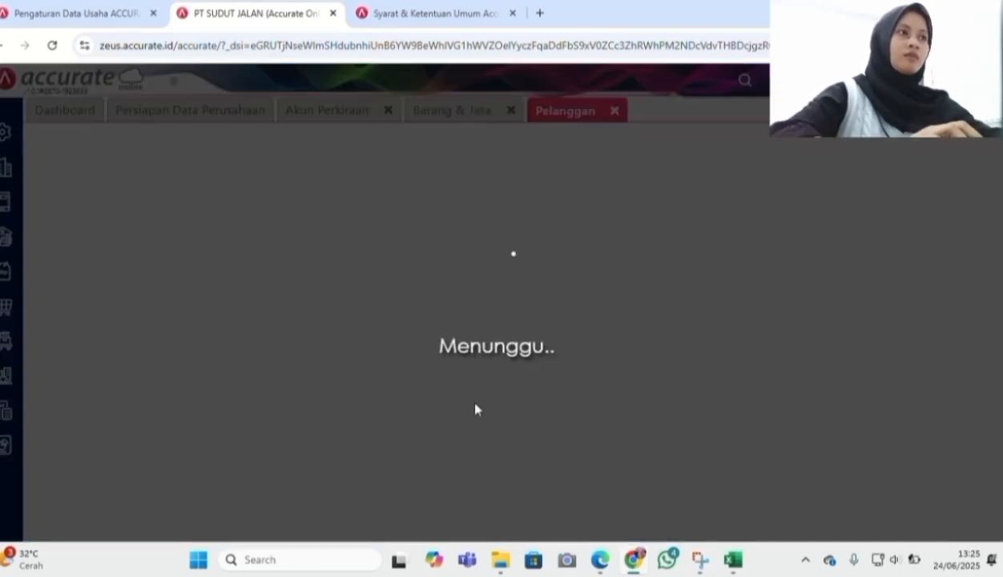
pyautogui.click(51, 136)
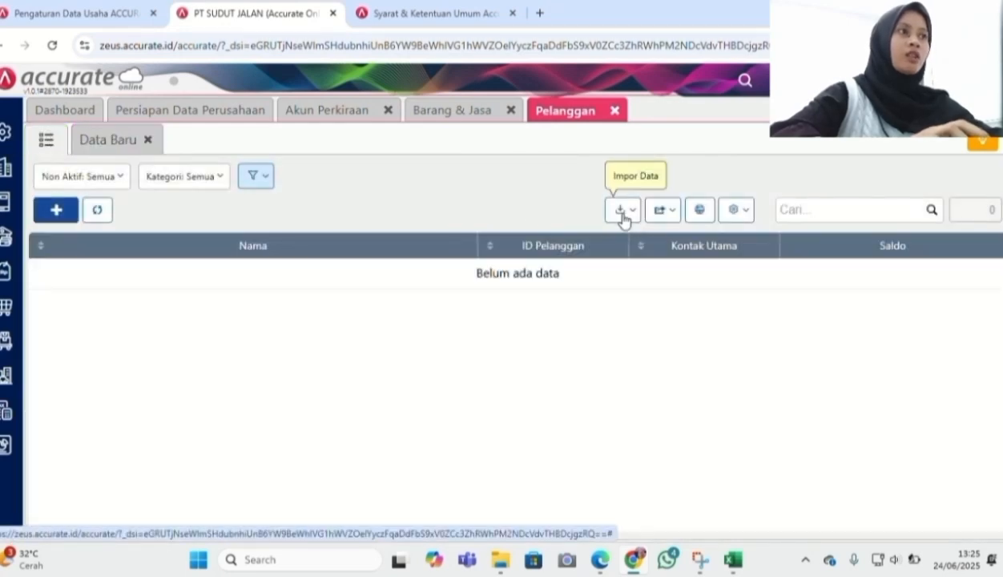
pyautogui.click(623, 217)
pyautogui.click(599, 237)
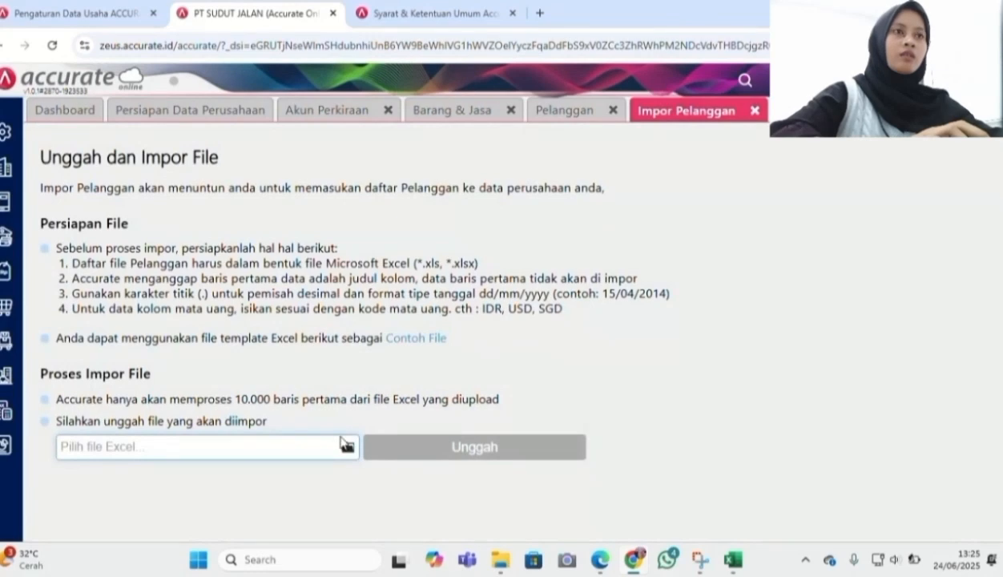
pyautogui.click(346, 447)
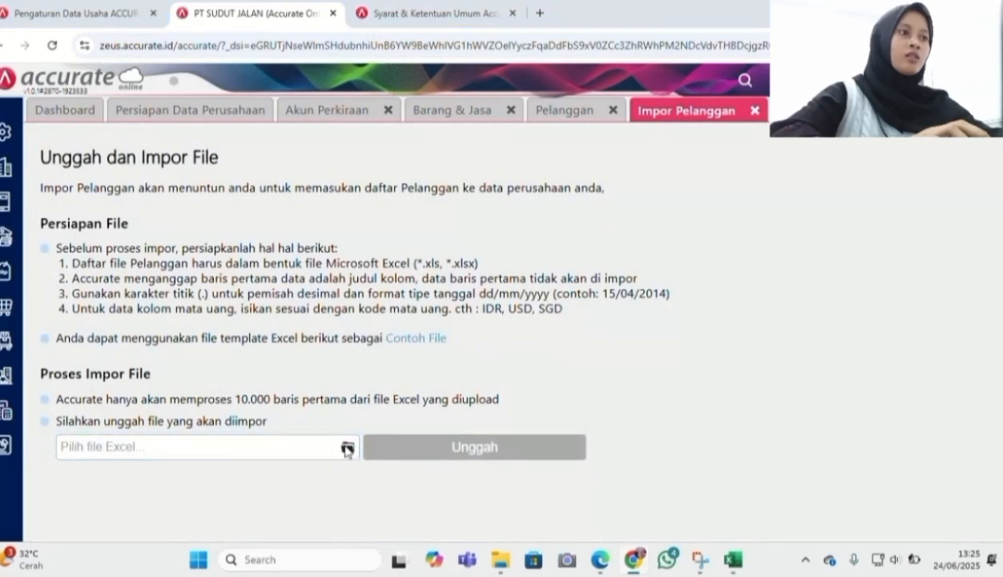
pyautogui.write('daft')
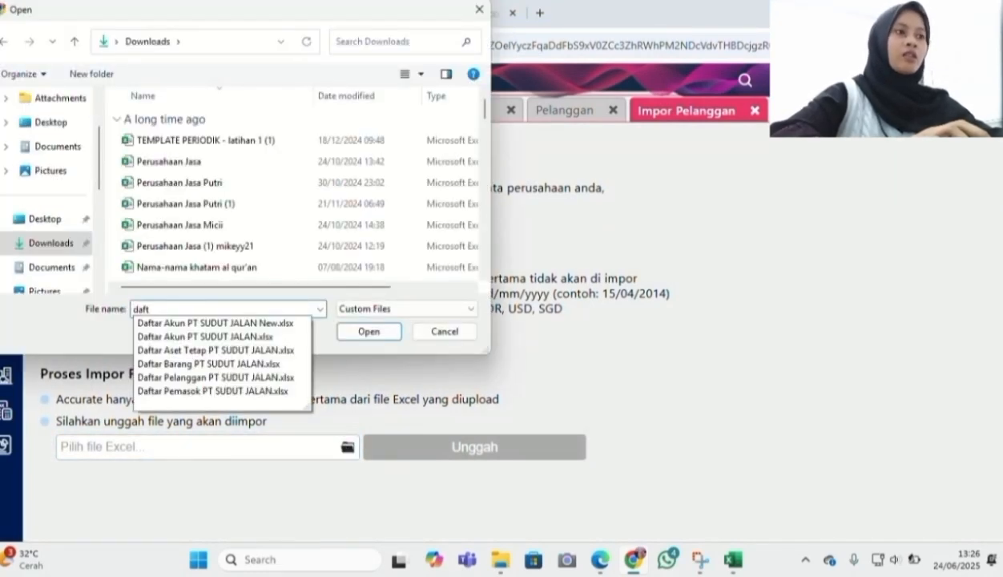
pyautogui.click(157, 378)
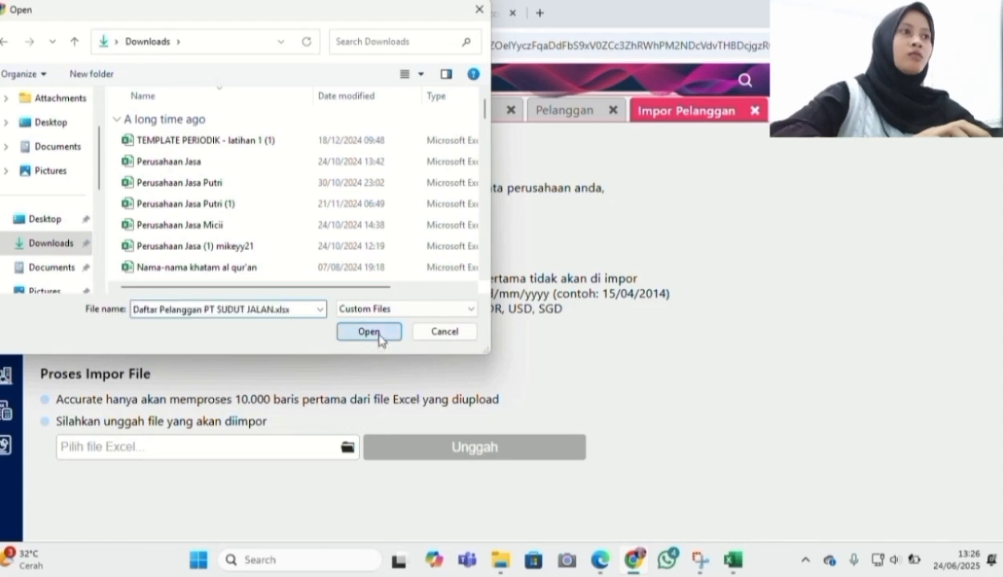
pyautogui.click(373, 334)
# Upload the customer spreadsheet, accept the mapping, and run the import
pyautogui.click(415, 454)
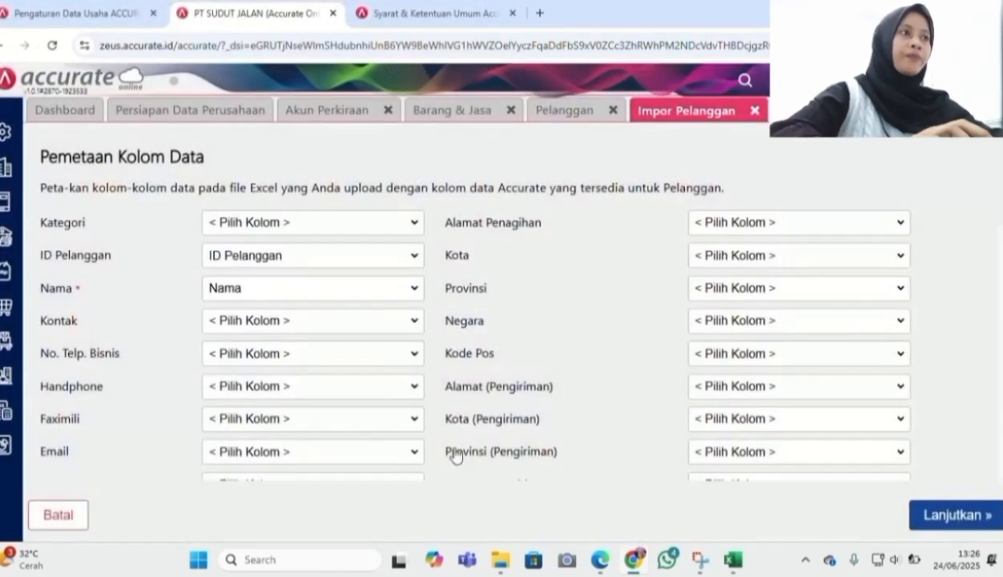
pyautogui.click(972, 519)
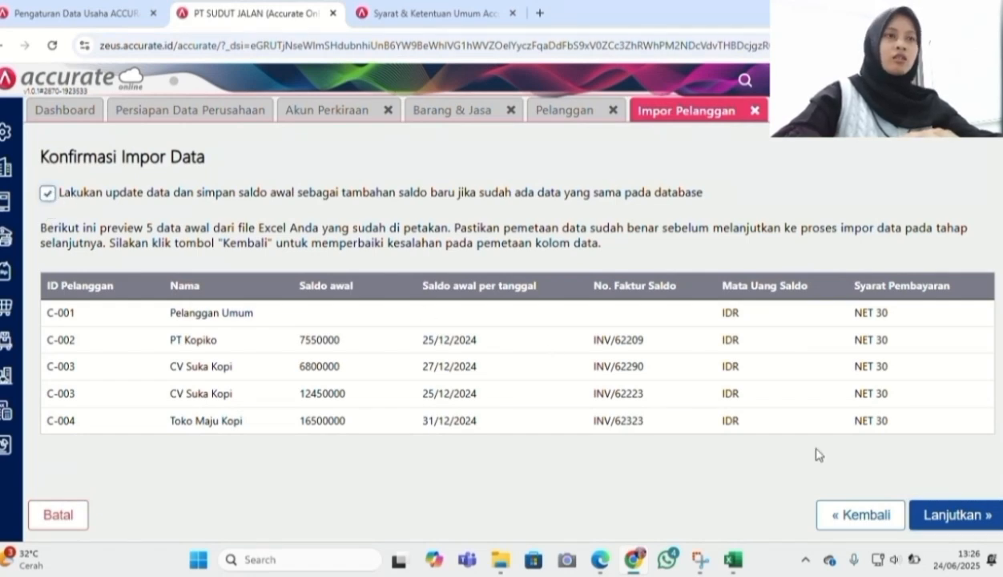
pyautogui.click(941, 519)
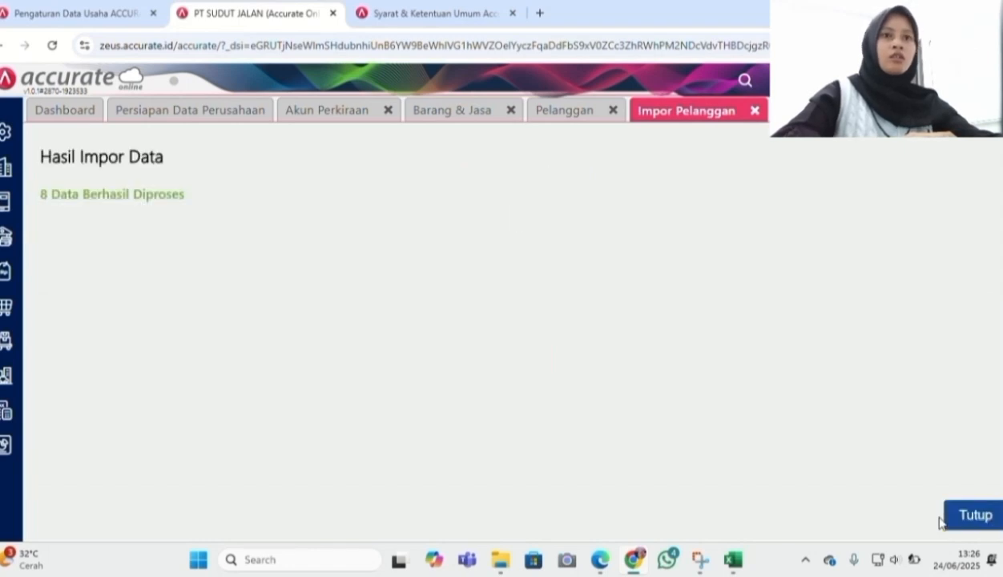
pyautogui.click(997, 519)
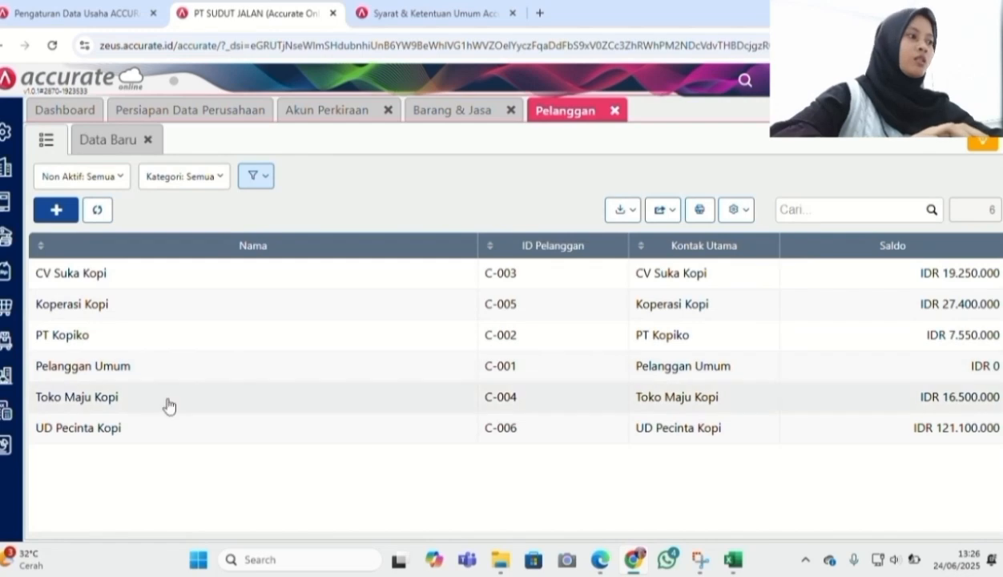
# Open the Pemasok list and choose Impor dari Excel from the import options
pyautogui.click(7, 306)
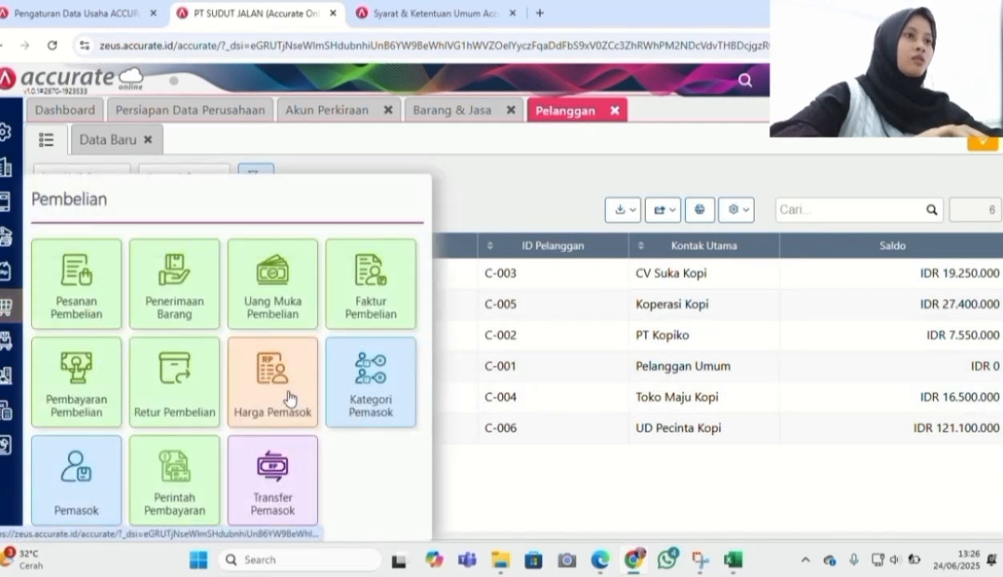
pyautogui.click(103, 476)
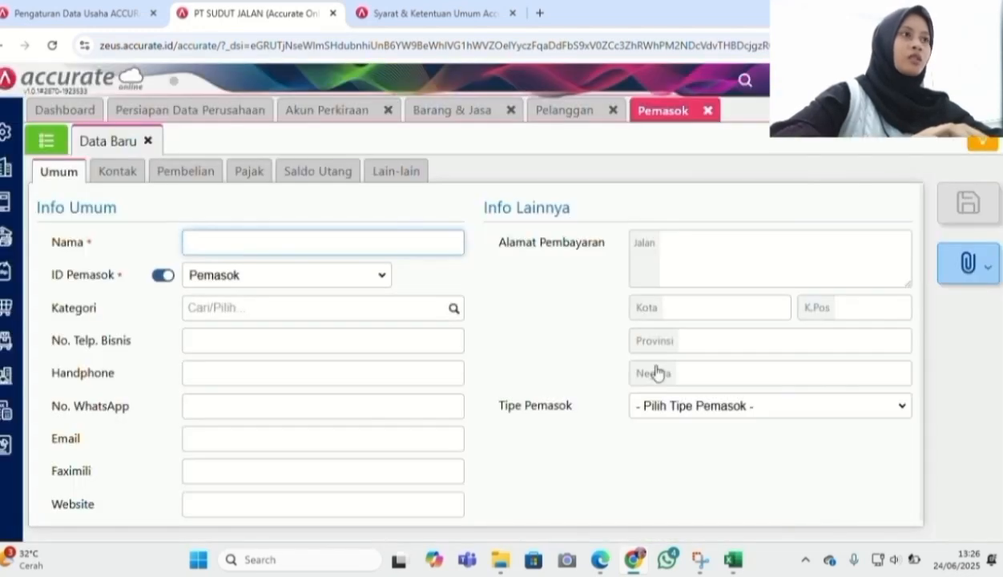
pyautogui.click(49, 149)
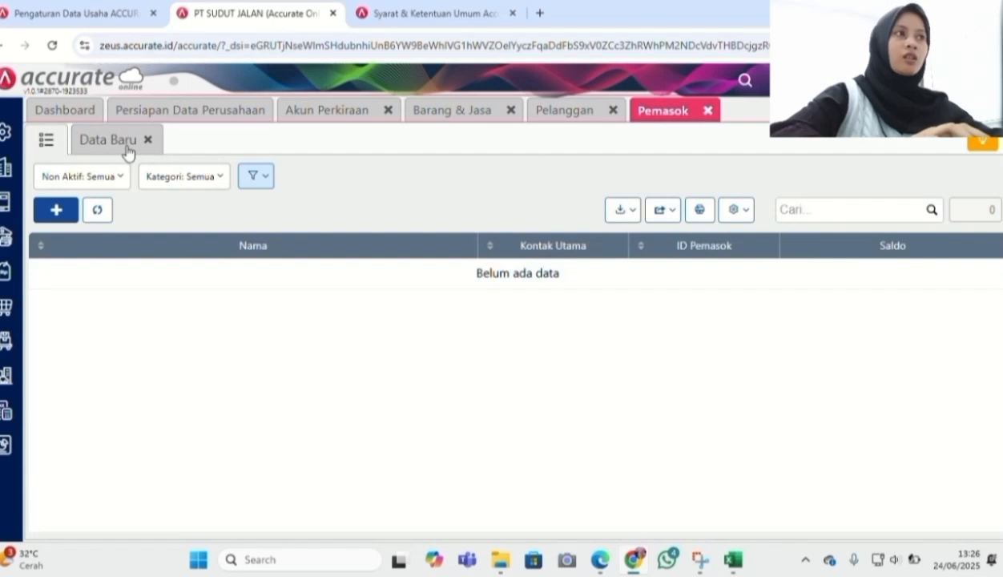
pyautogui.click(626, 217)
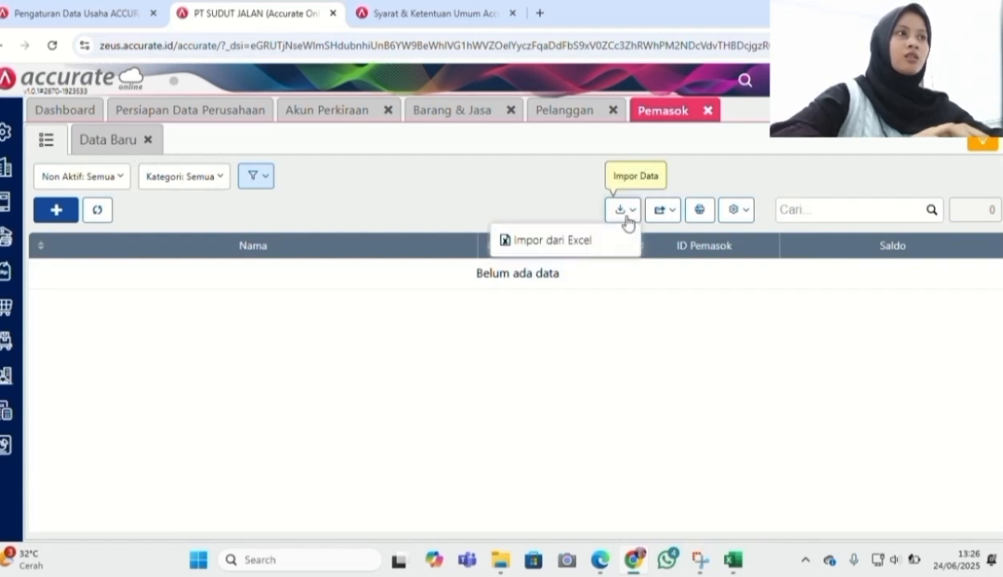
pyautogui.click(595, 253)
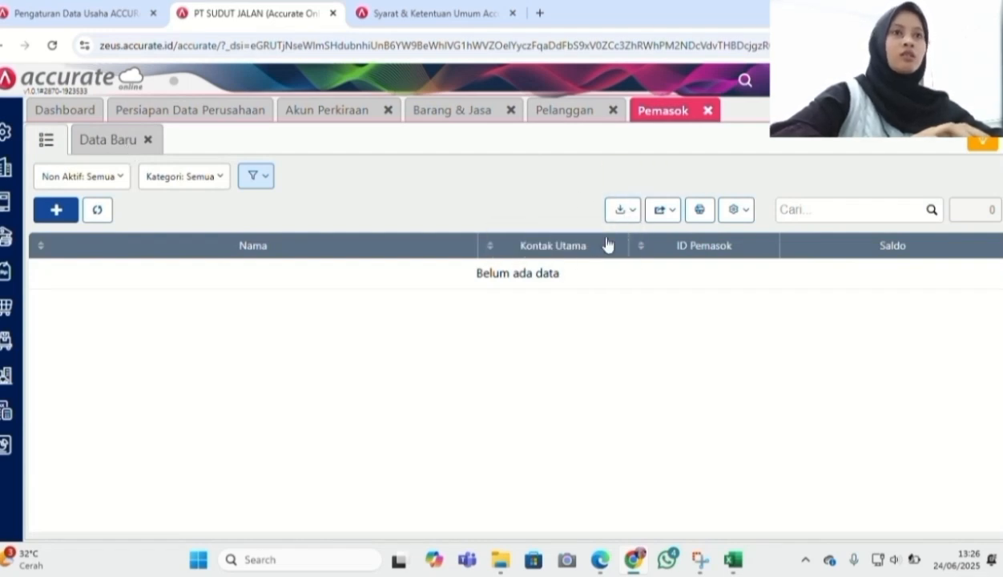
pyautogui.click(620, 216)
pyautogui.click(590, 244)
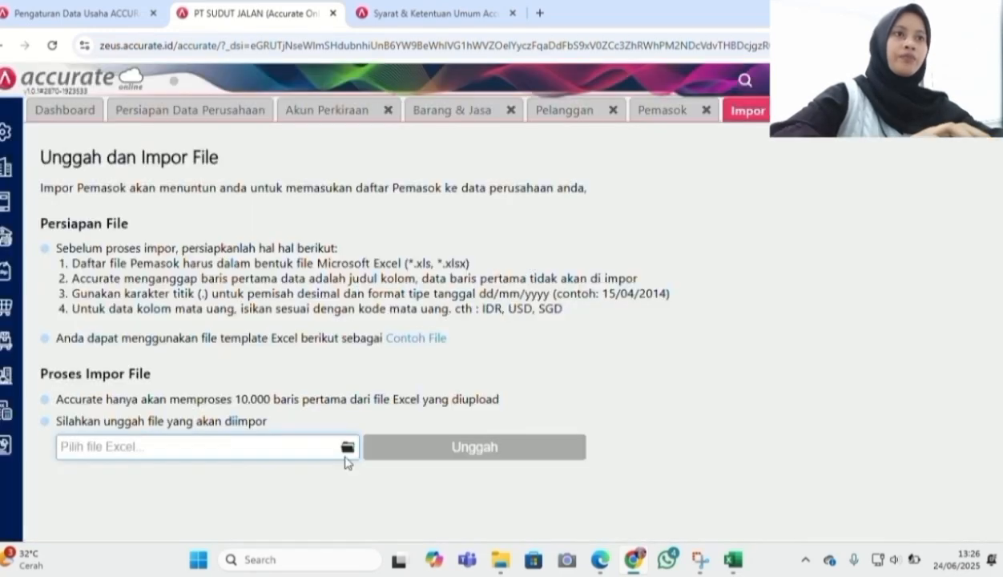
# Import Daftar Pemasok PT SUDUT JALAN.xlsx, updating suppliers that already exist
pyautogui.click(347, 447)
pyautogui.click(222, 308)
pyautogui.write('daft')
pyautogui.click(166, 397)
pyautogui.click(368, 331)
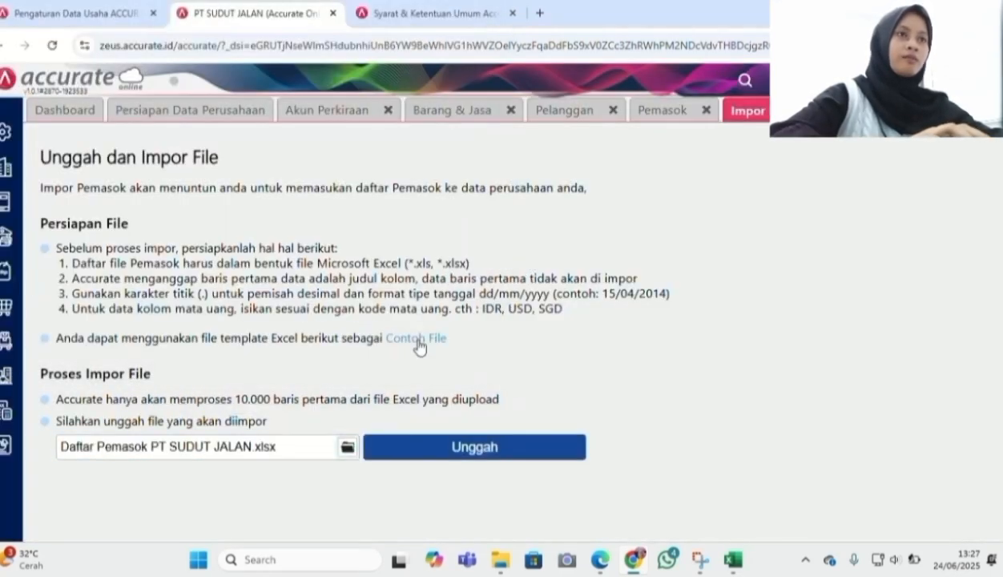
pyautogui.click(515, 446)
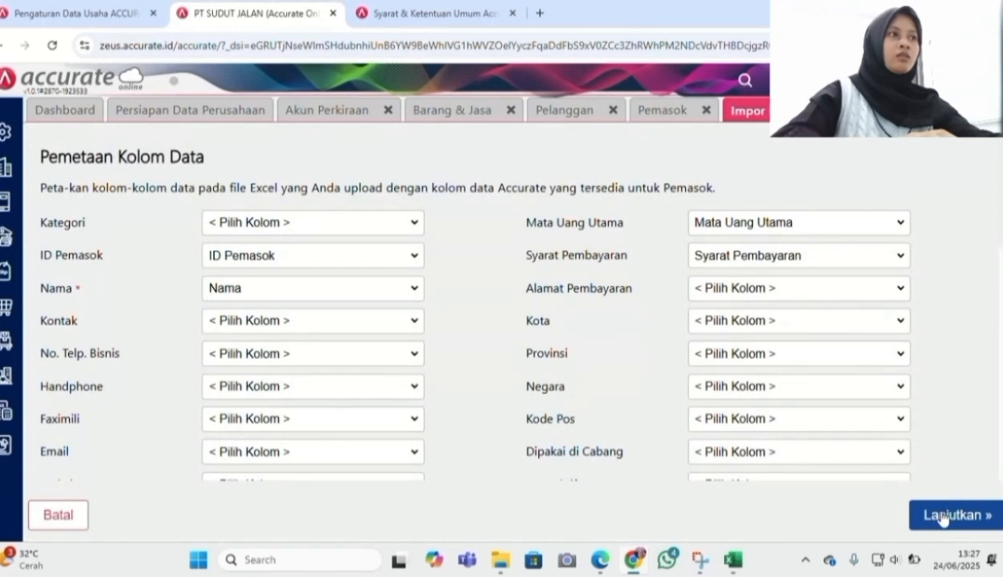
pyautogui.click(943, 517)
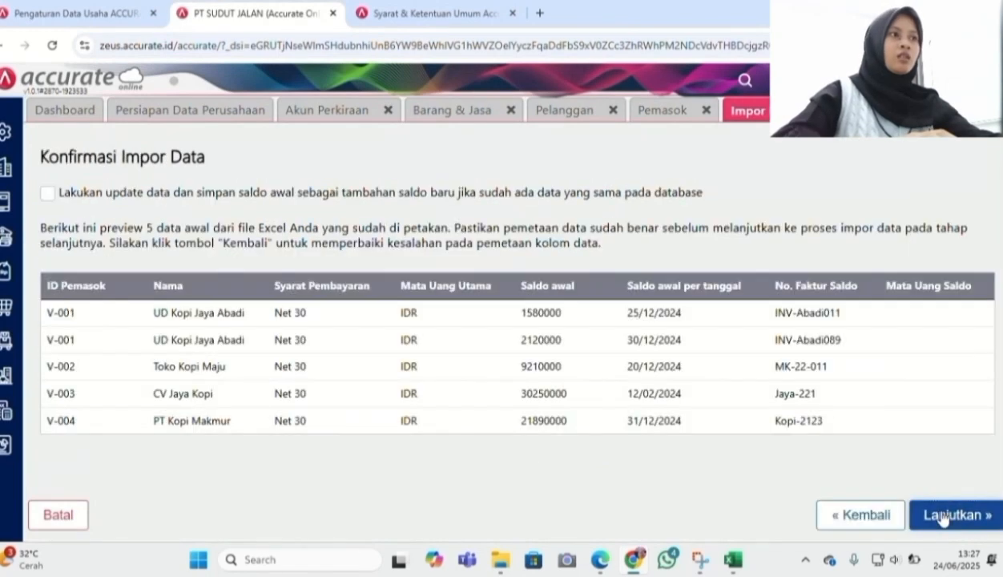
pyautogui.click(48, 201)
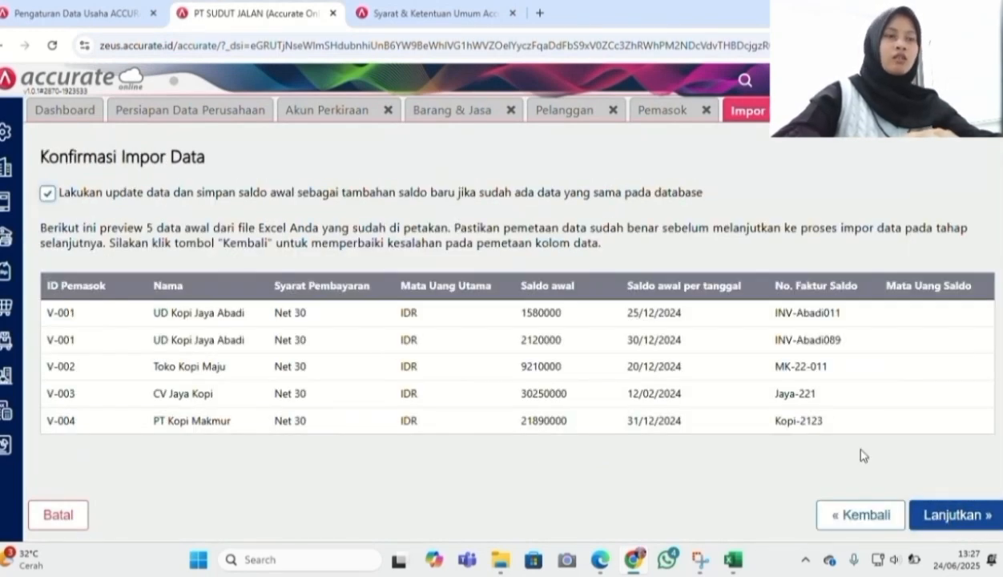
pyautogui.click(972, 517)
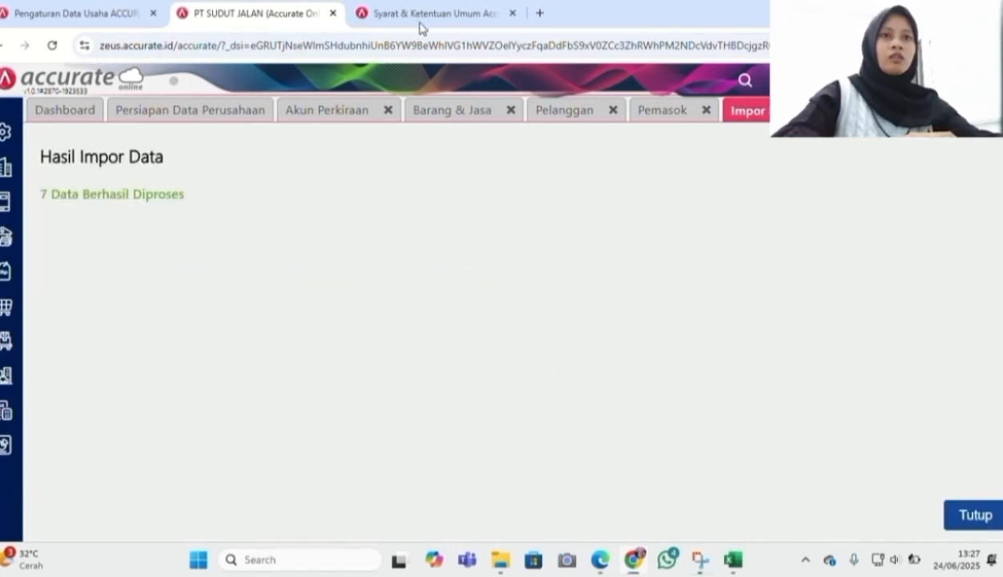
pyautogui.click(974, 515)
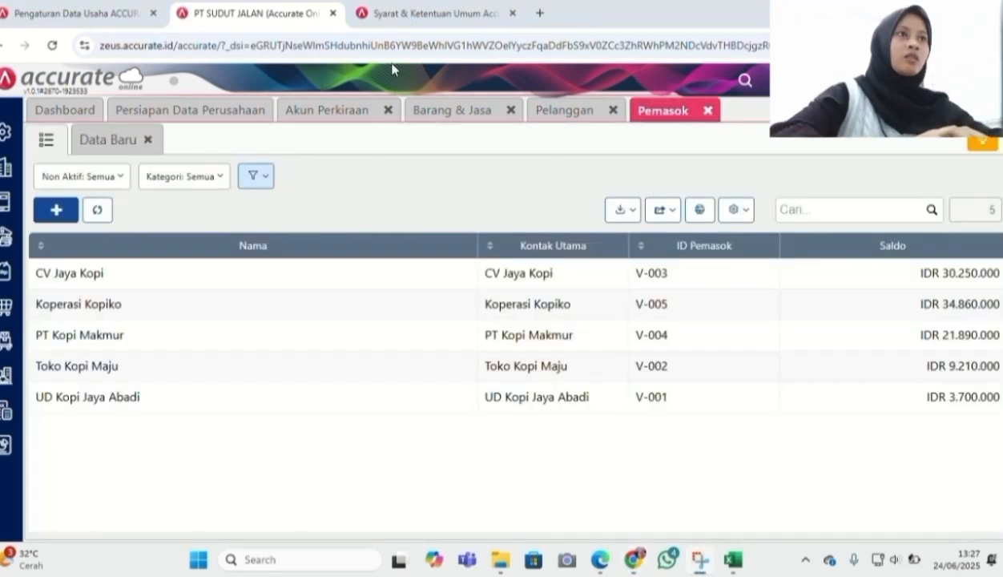
# Create the asset categories Tanah and Bangunan
pyautogui.click(5, 380)
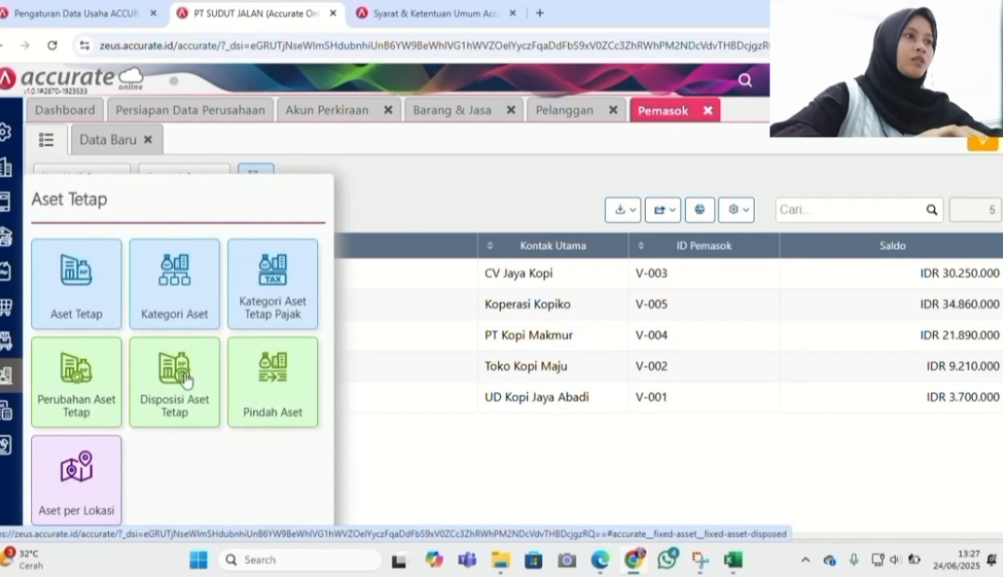
pyautogui.click(190, 308)
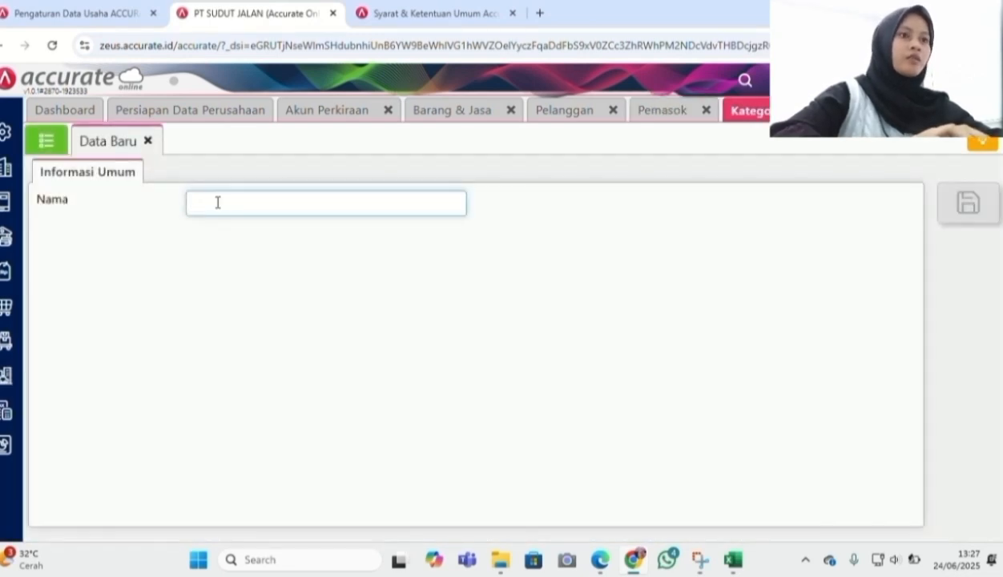
pyautogui.write('Tanah')
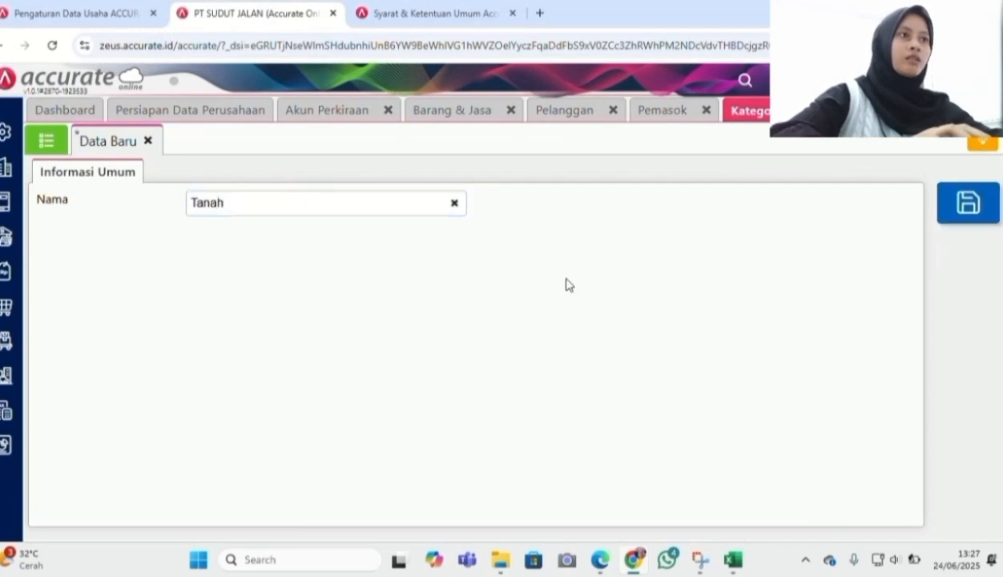
pyautogui.click(966, 208)
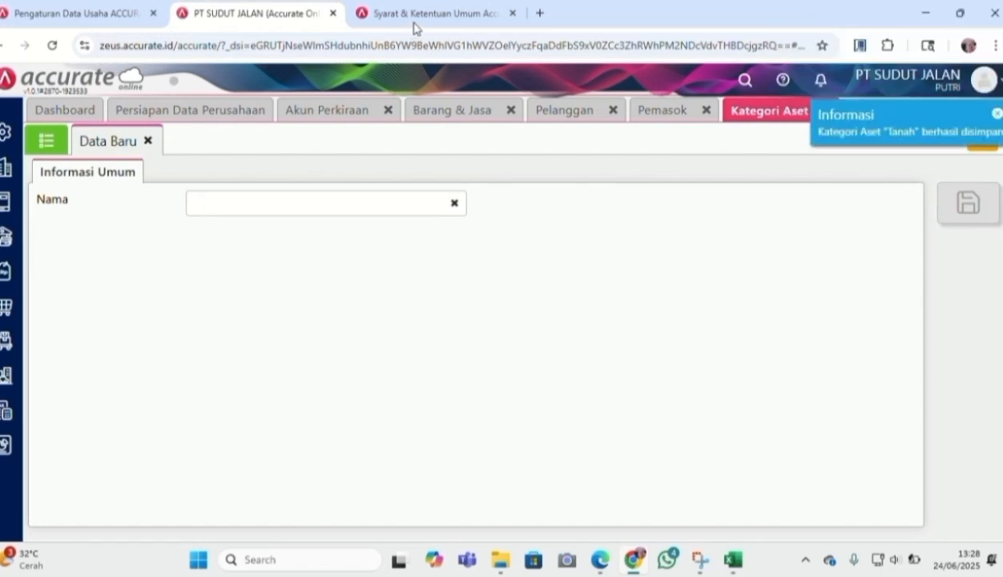
pyautogui.click(291, 202)
pyautogui.write('Bangunan')
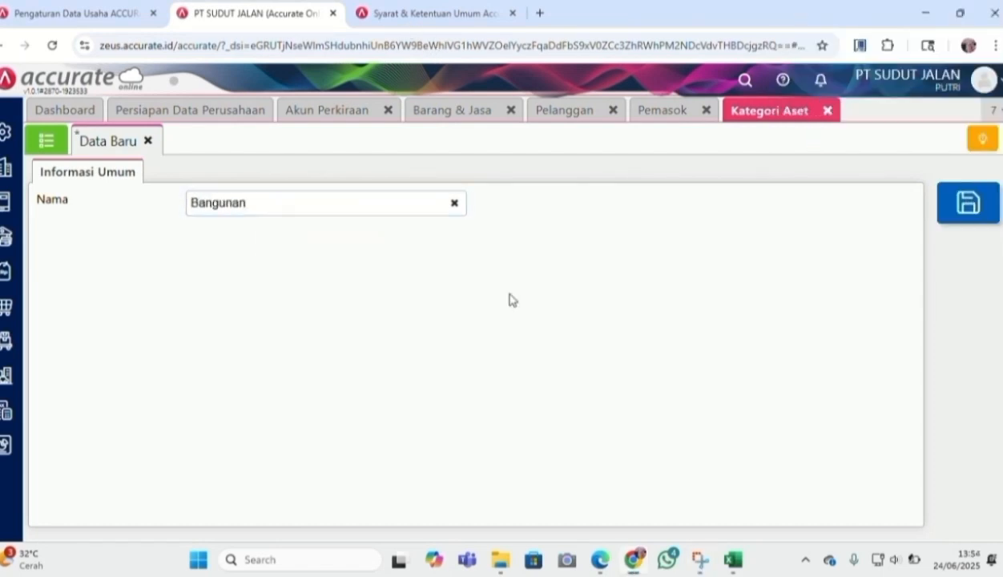
pyautogui.click(966, 207)
# Add the asset categories Peralatan Kantor, Peralatan Toko and Mesin
pyautogui.click(393, 210)
pyautogui.write('Peralatan Kantor')
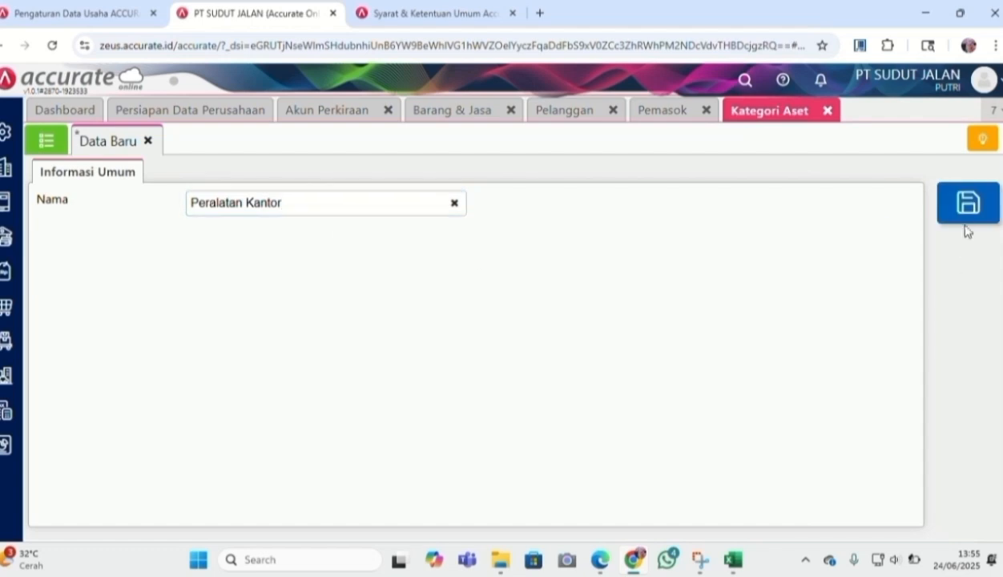
pyautogui.click(965, 222)
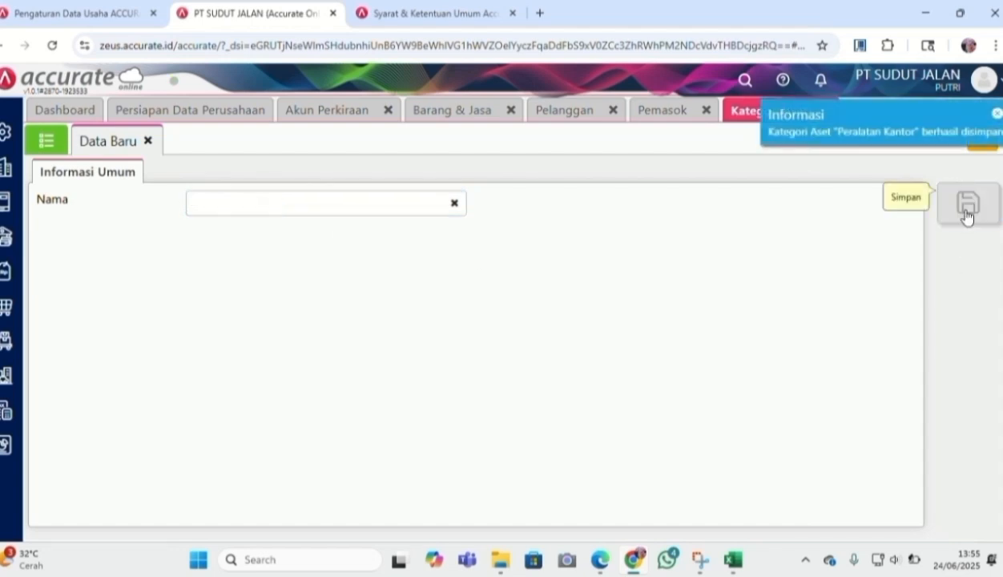
pyautogui.click(276, 204)
pyautogui.write('Peralatan Toko')
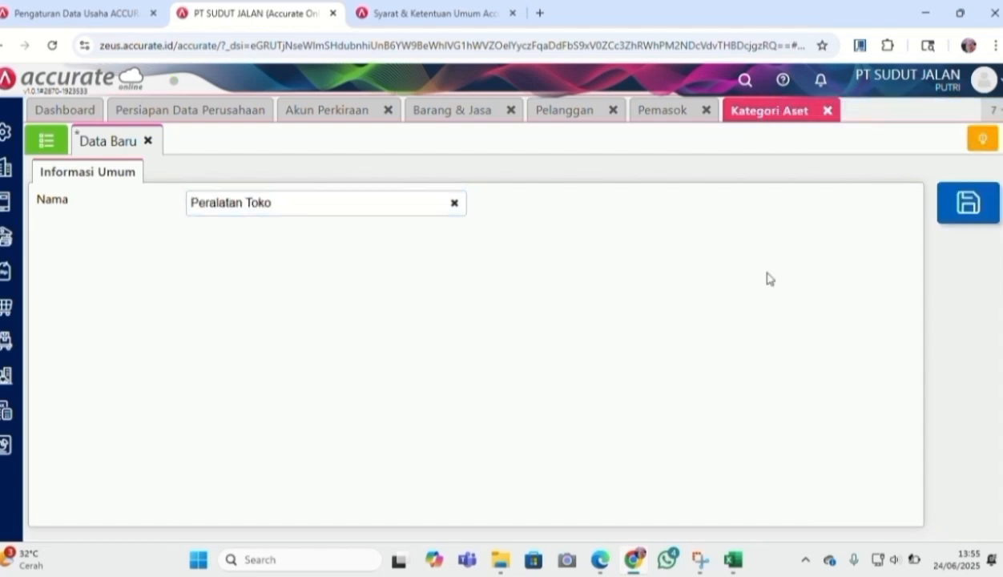
pyautogui.click(967, 203)
pyautogui.click(287, 205)
pyautogui.write('Mesin')
pyautogui.click(967, 202)
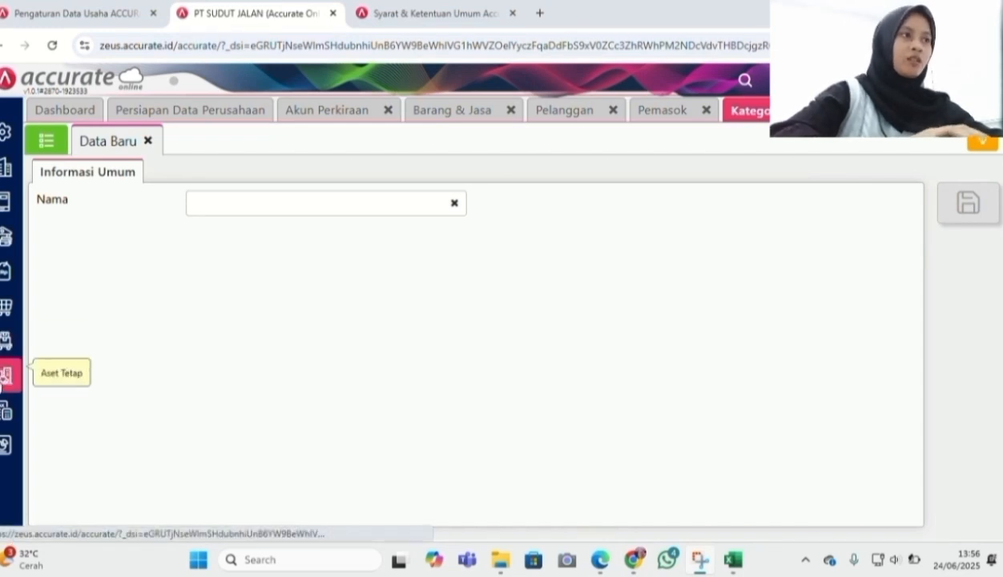
pyautogui.click(3, 377)
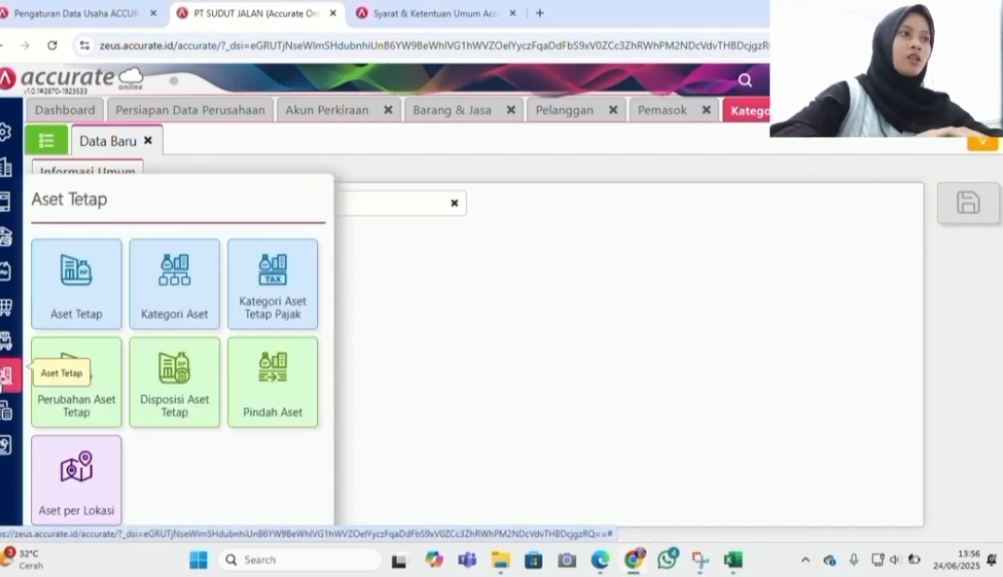
# Import Daftar Aset Tetap PT SUDUT JALAN.xlsx into the fixed asset list via Excel import
pyautogui.click(91, 293)
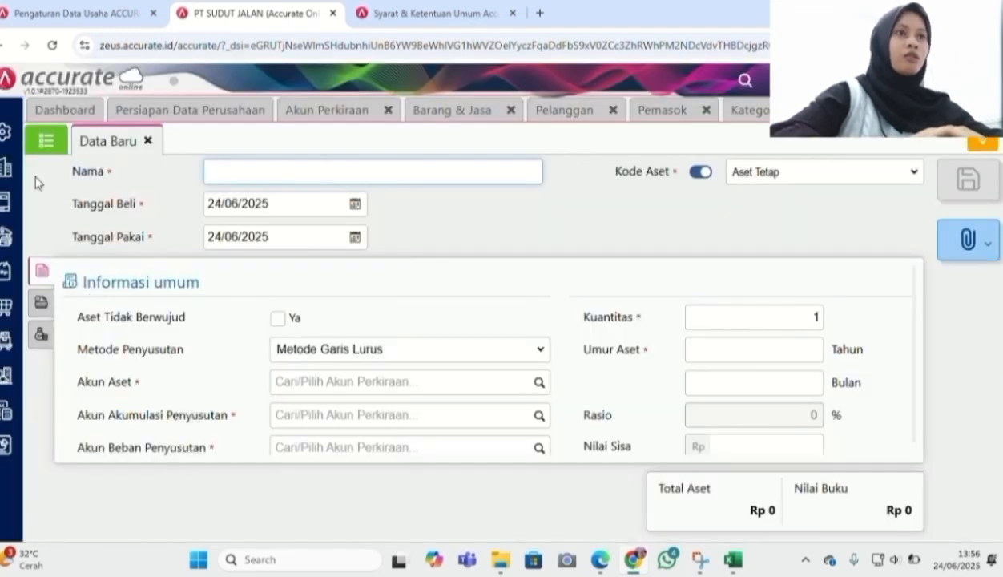
pyautogui.click(46, 141)
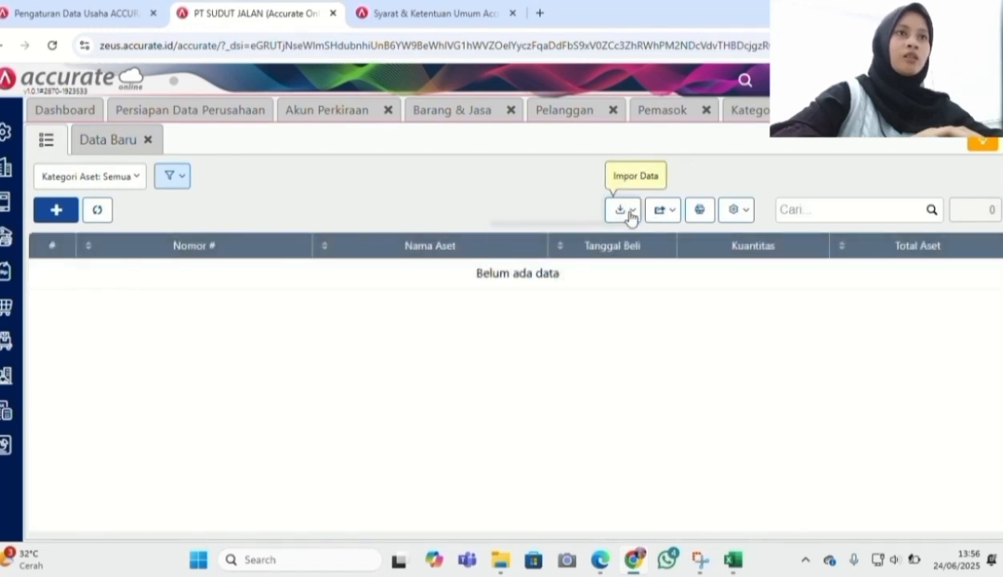
pyautogui.click(629, 210)
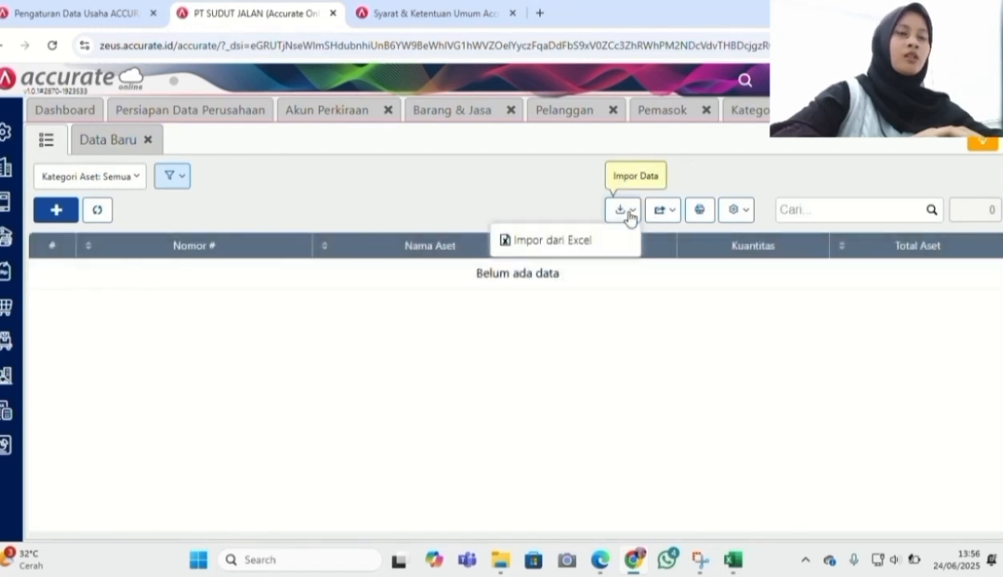
pyautogui.click(588, 239)
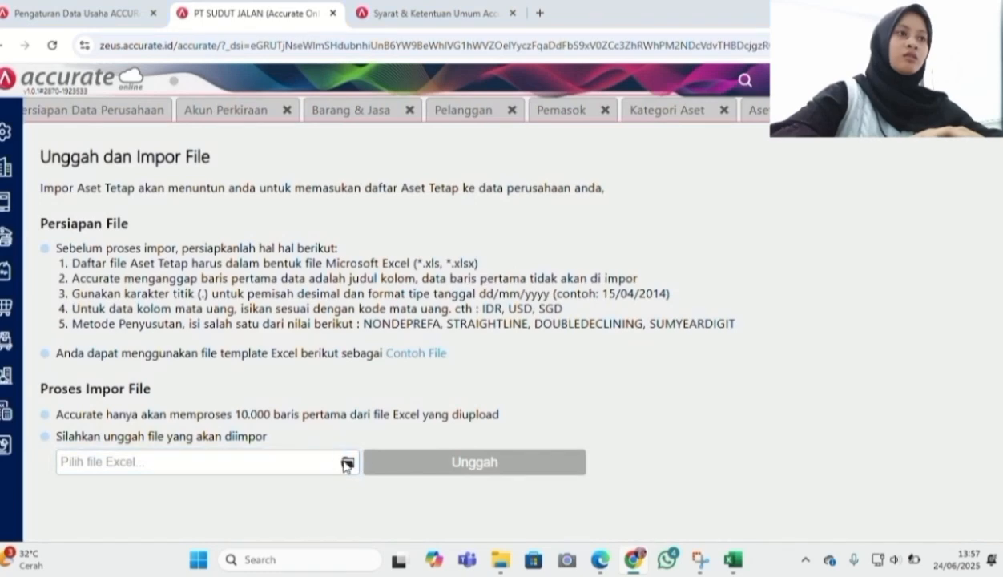
pyautogui.click(346, 464)
pyautogui.write('daf')
pyautogui.click(201, 347)
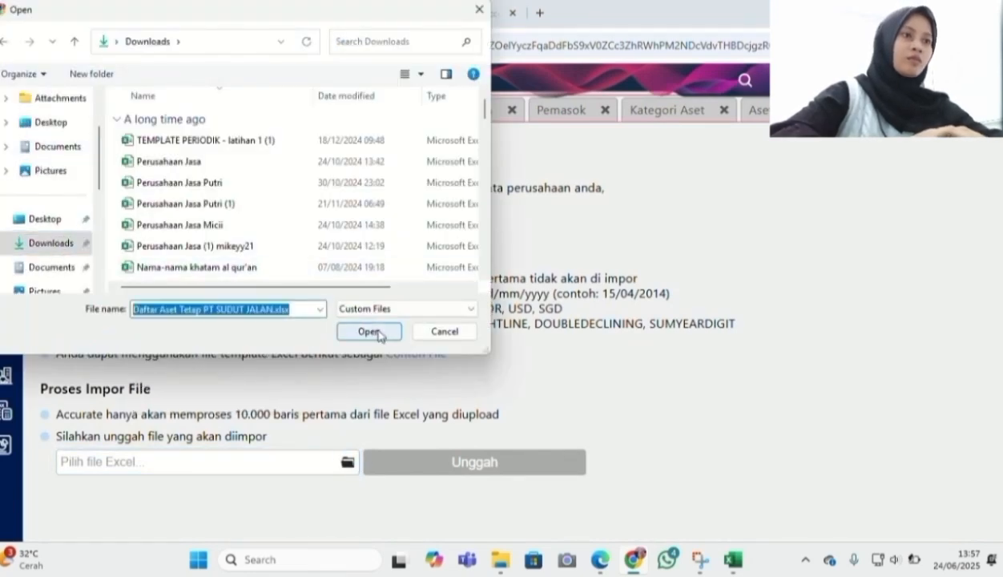
pyautogui.click(369, 332)
pyautogui.click(426, 457)
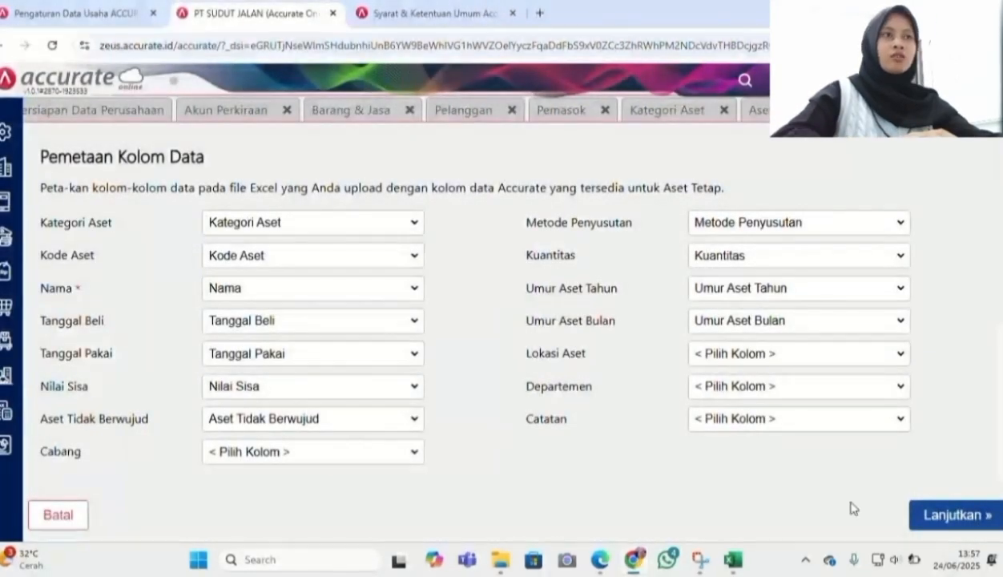
pyautogui.click(994, 515)
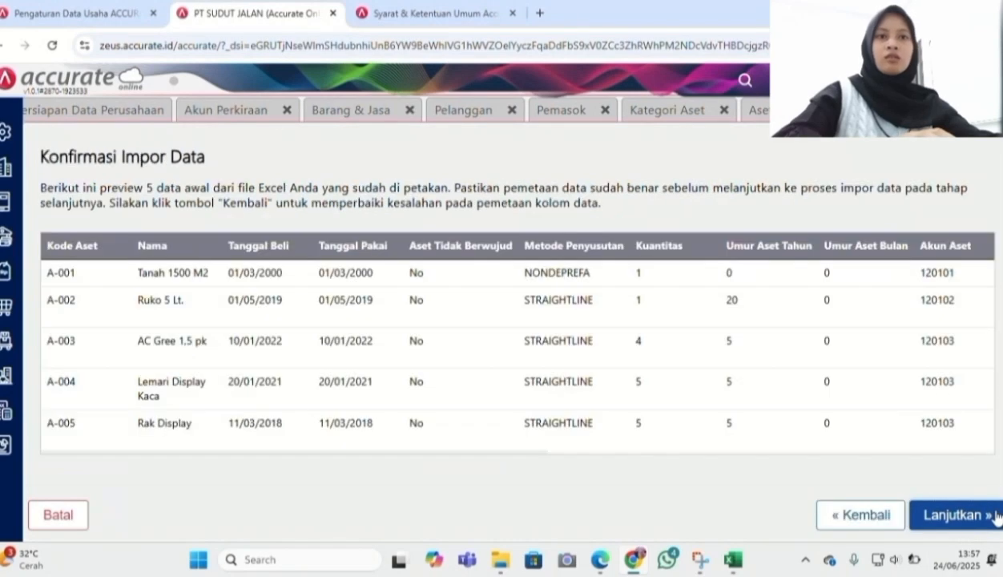
pyautogui.click(995, 515)
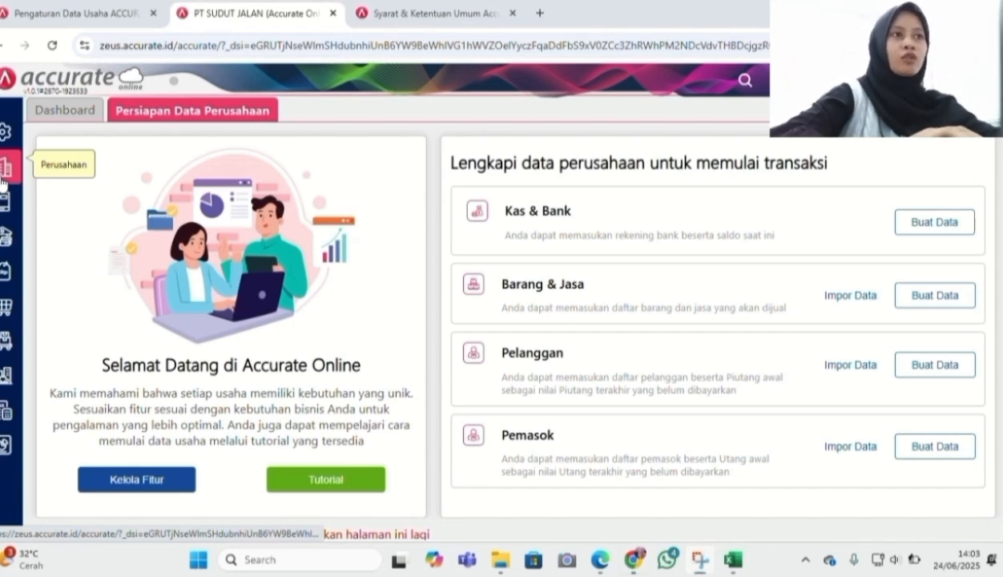
# Save a Proses Akhir Bulan entry for month Desember, year 2024
pyautogui.click(3, 180)
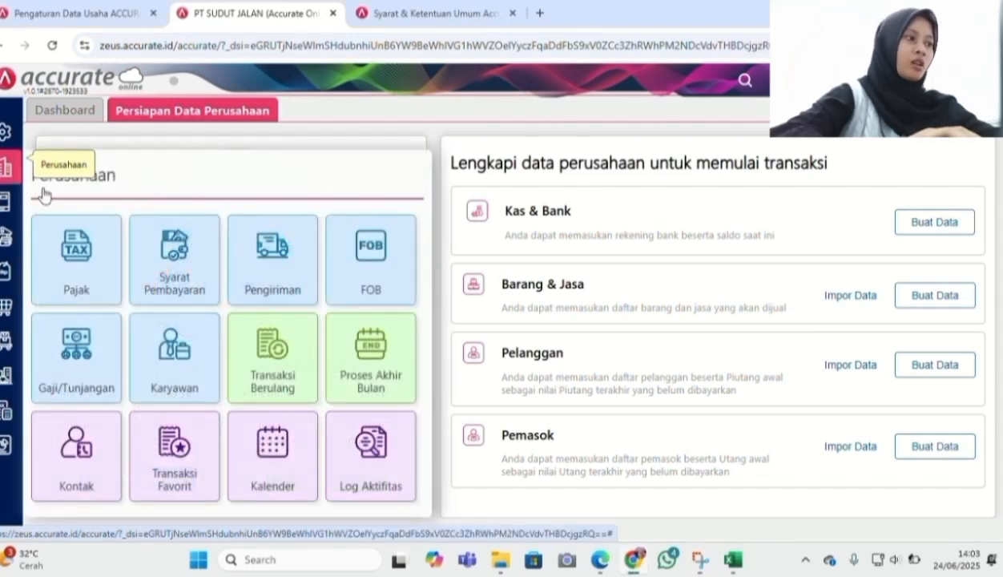
pyautogui.click(346, 372)
pyautogui.click(285, 172)
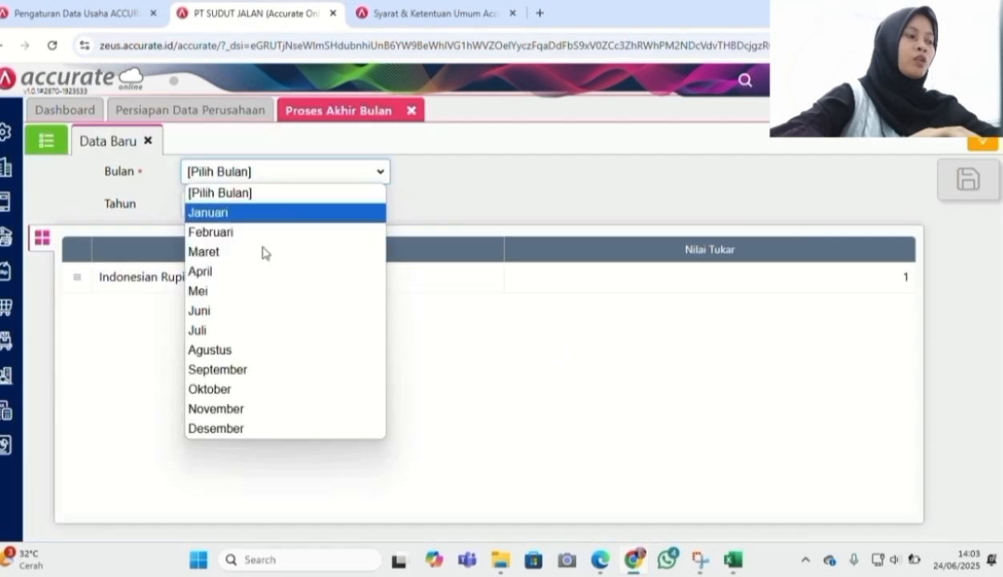
pyautogui.click(272, 431)
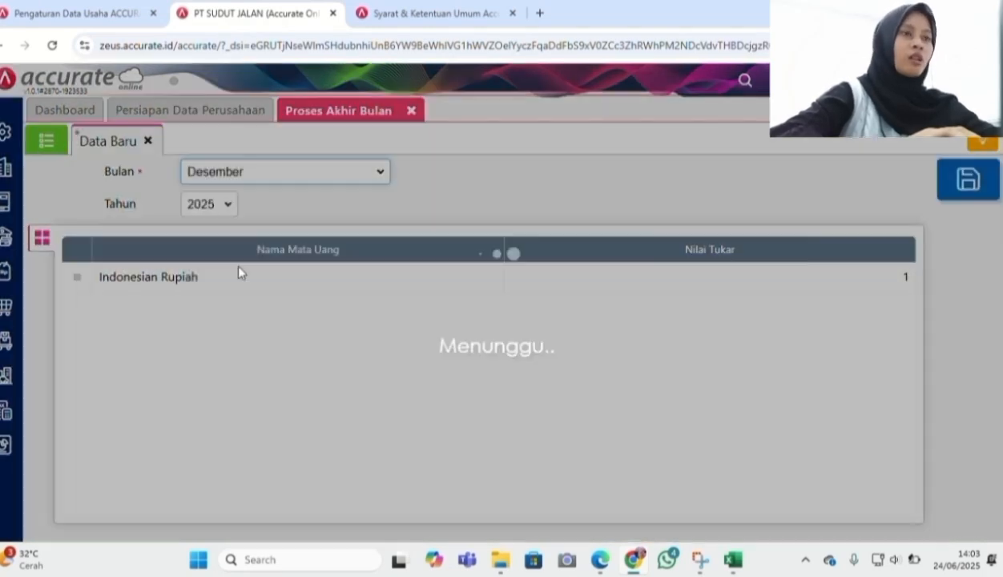
pyautogui.click(226, 205)
pyautogui.click(206, 519)
pyautogui.click(969, 183)
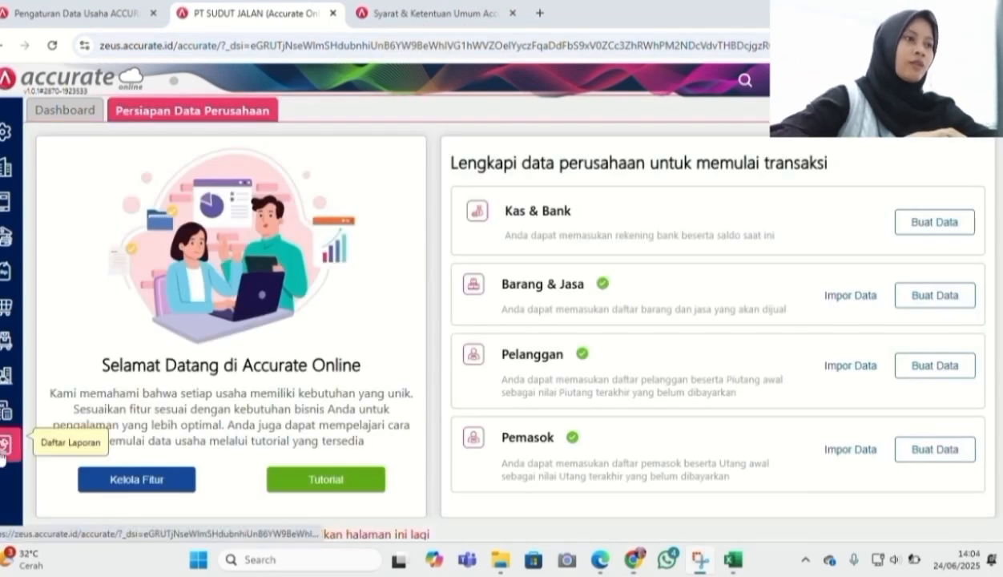
# Open the Neraca (Induk Skontro) balance sheet from the full reports list
pyautogui.click(7, 443)
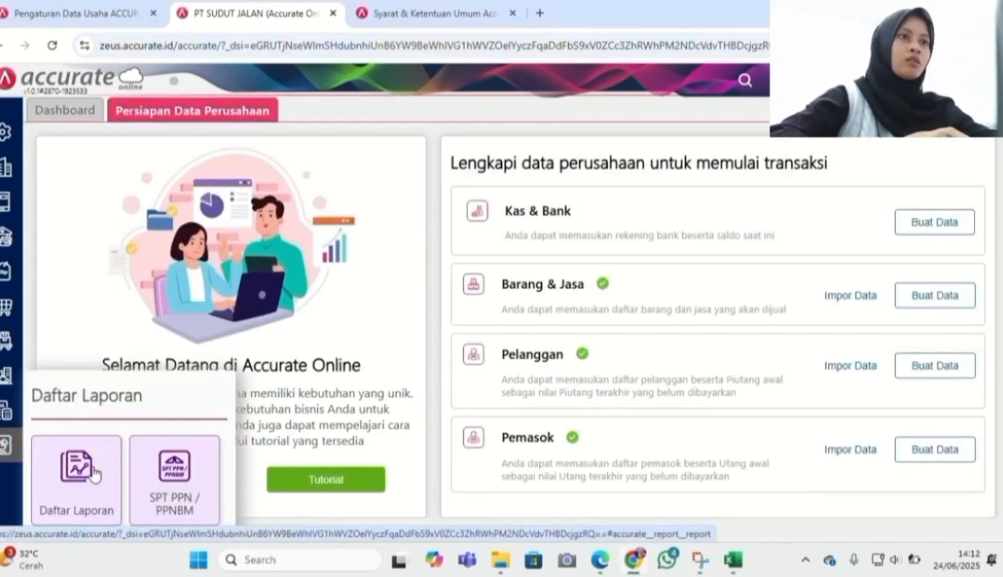
pyautogui.click(77, 474)
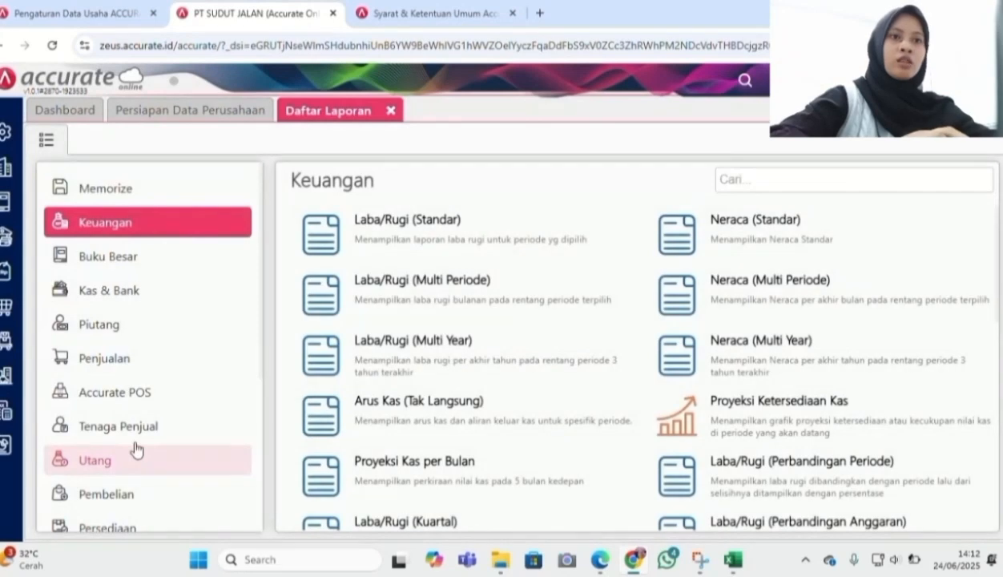
pyautogui.scroll(-3, 630, 410)
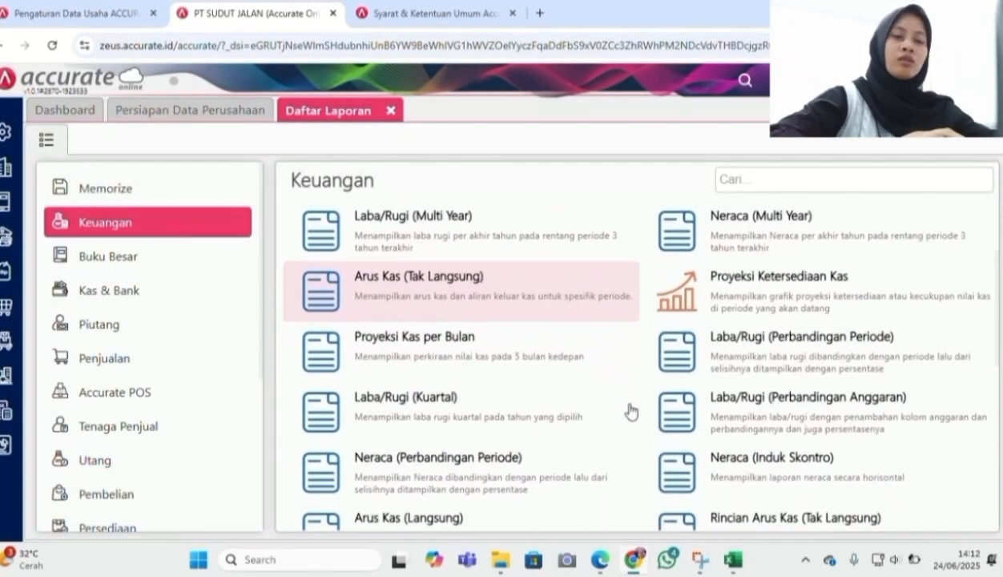
pyautogui.click(773, 455)
# Show the balance sheet as of 31/12/2024 with parent account balances, and scroll through it
pyautogui.write('3')
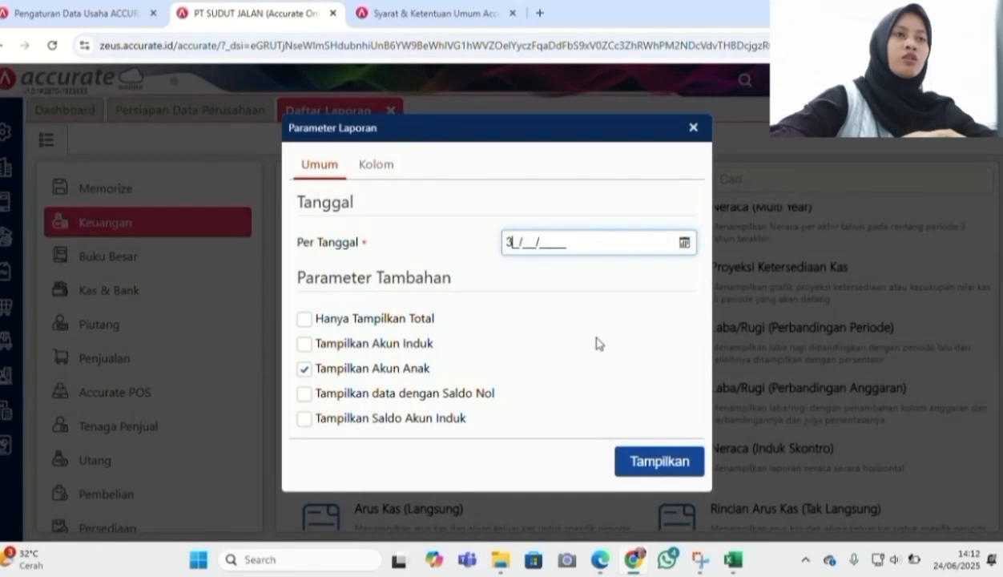
pyautogui.write('1/12/2024')
pyautogui.click(304, 343)
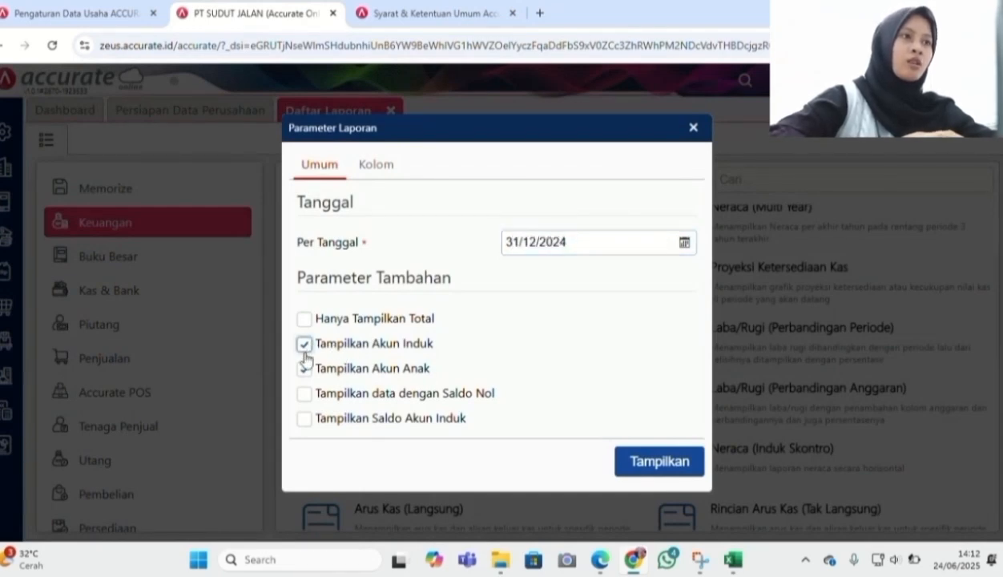
pyautogui.click(305, 417)
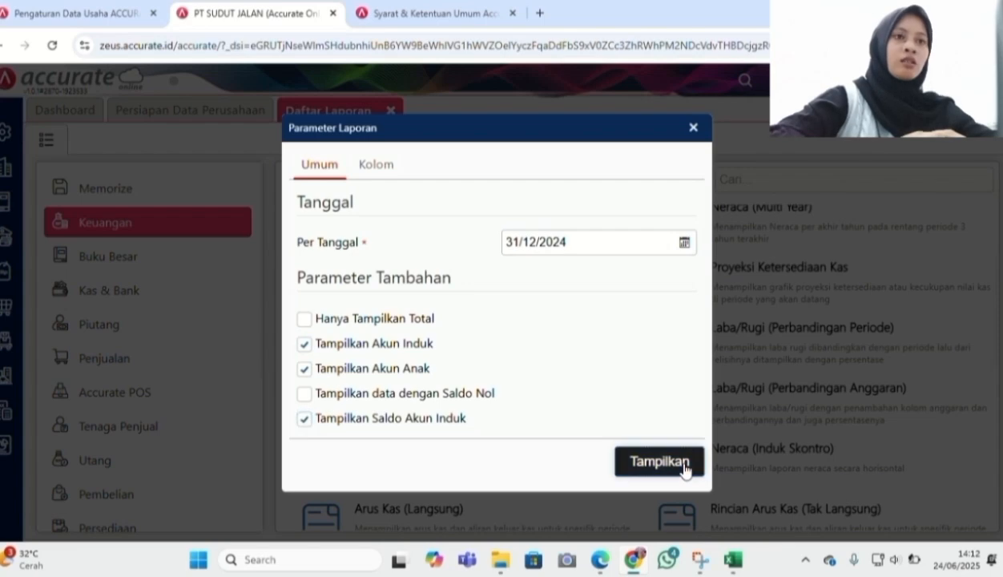
pyautogui.click(658, 462)
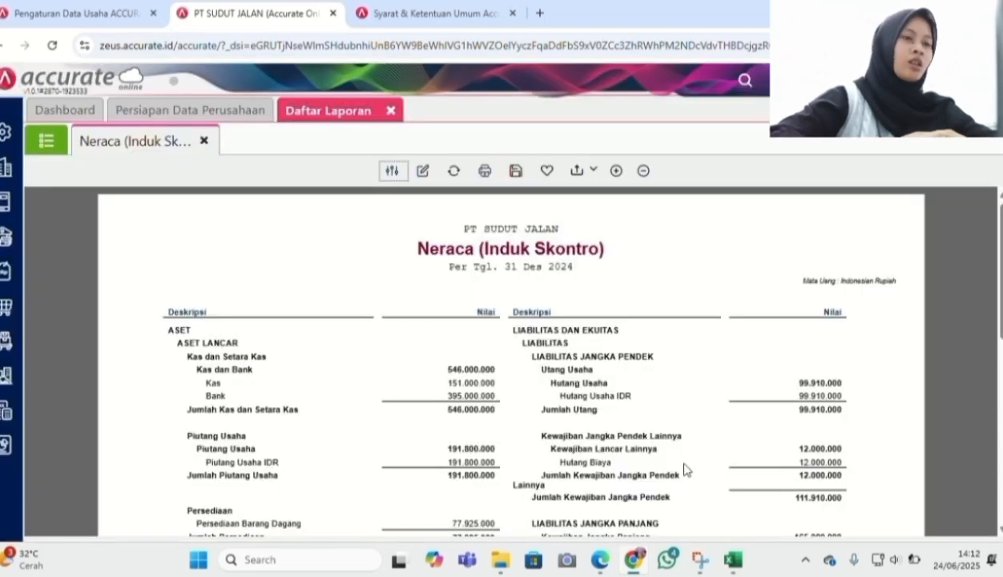
pyautogui.scroll(-3, 685, 469)
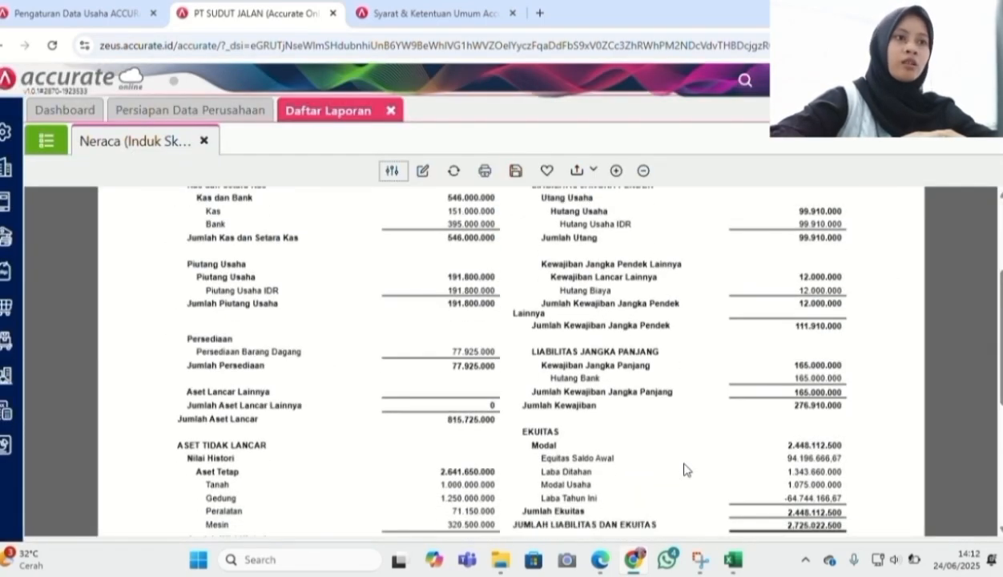
pyautogui.scroll(-1, 685, 469)
pyautogui.scroll(-3, 685, 470)
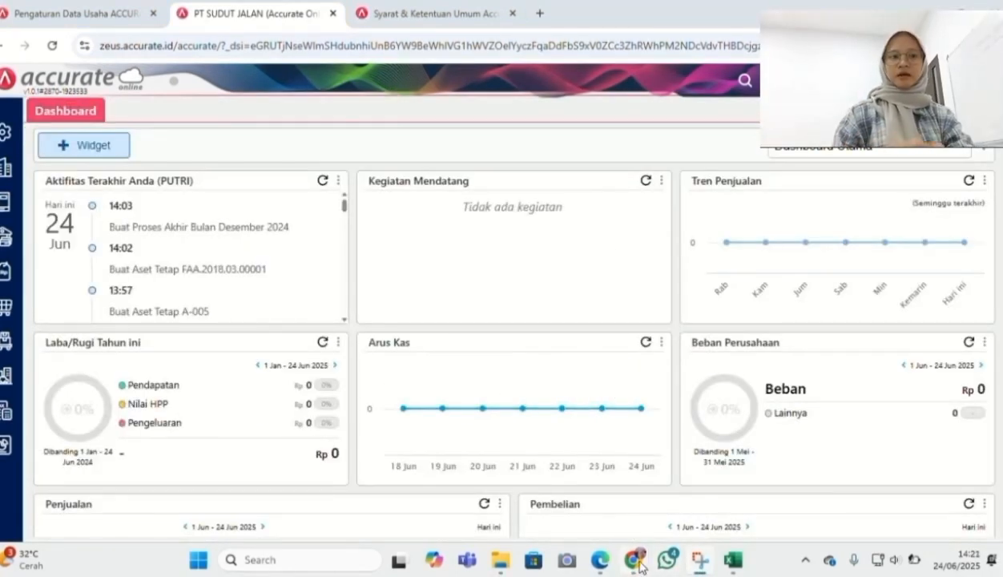
pyautogui.moveTo(601, 566)
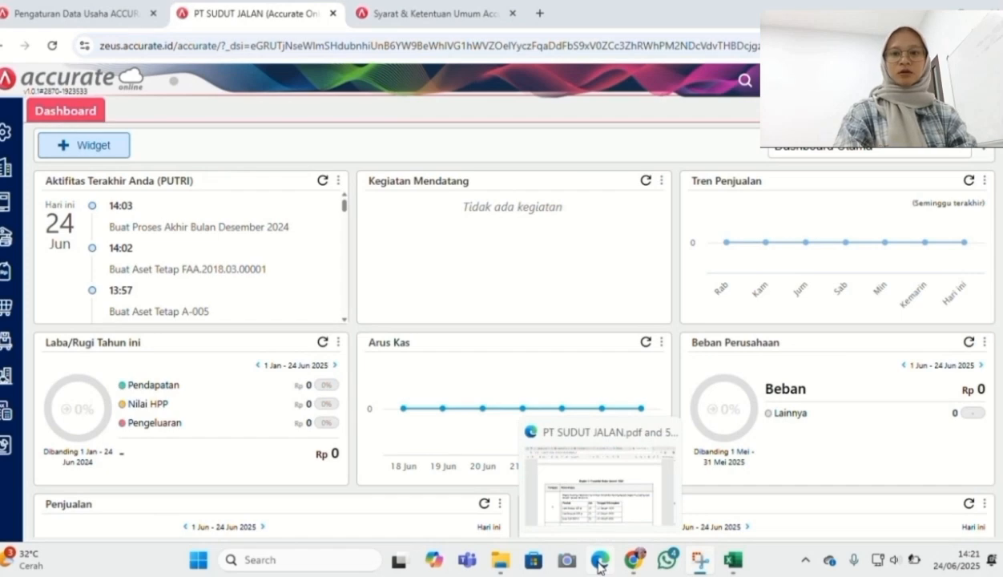
pyautogui.click(600, 565)
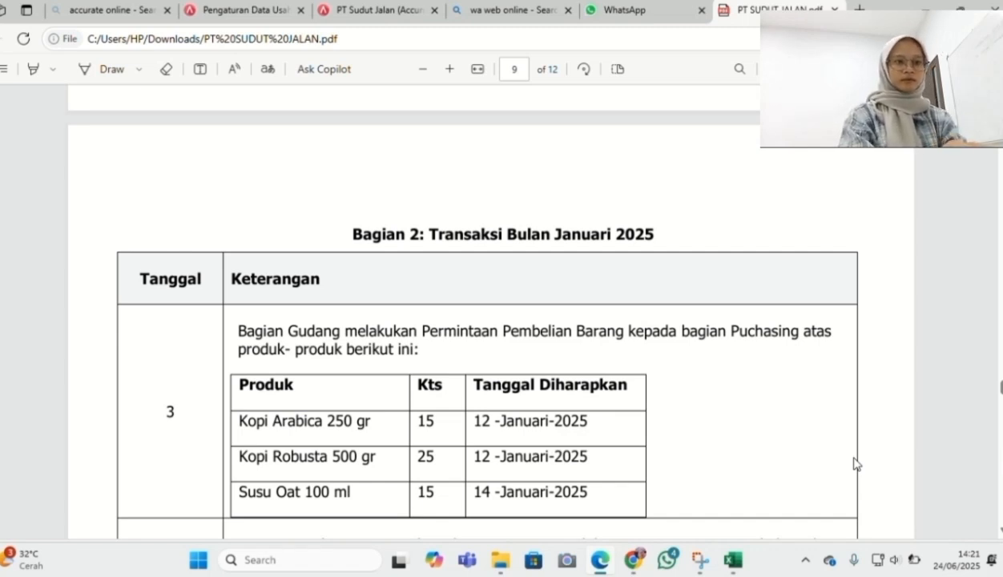
pyautogui.moveTo(633, 554)
pyautogui.click(629, 501)
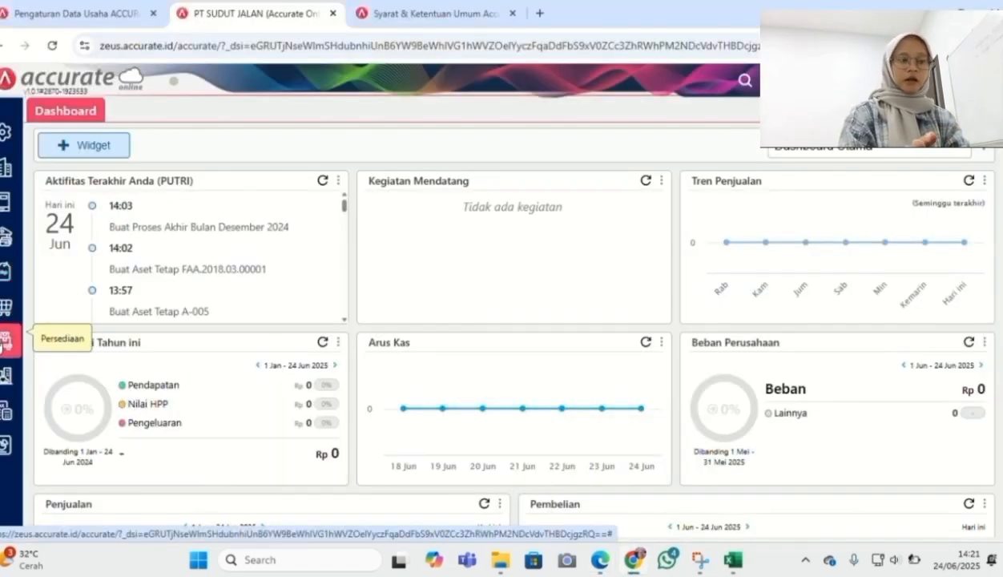
# Start a new Permintaan Barang dated 03/01/2025 with request type Beli Barang
pyautogui.click(5, 341)
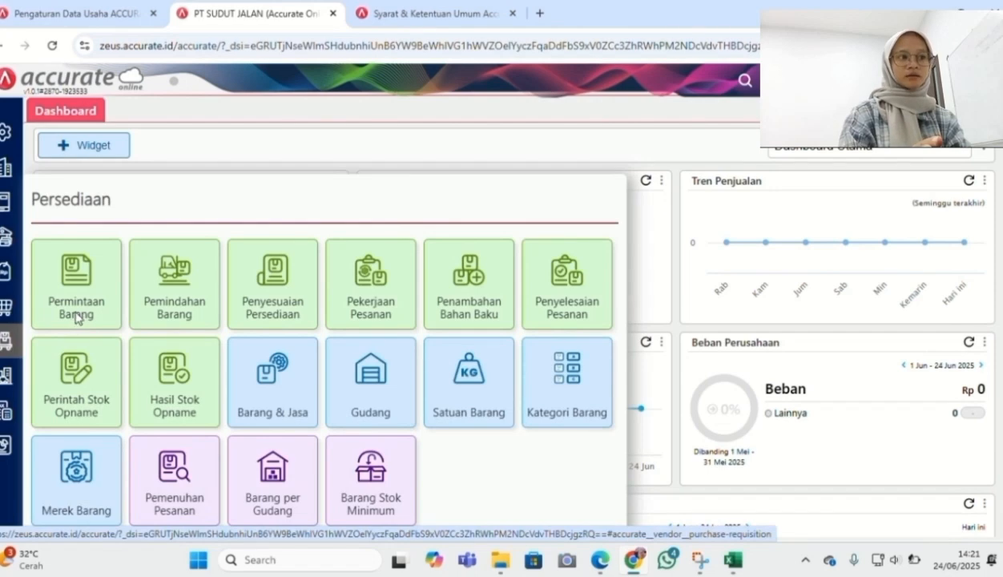
pyautogui.click(77, 319)
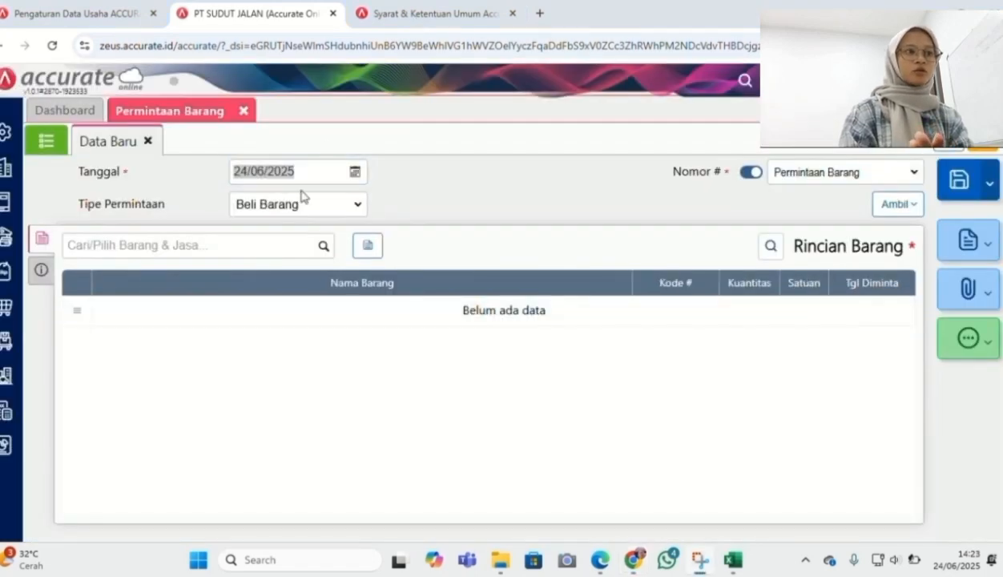
pyautogui.click(314, 171)
pyautogui.write('03/0')
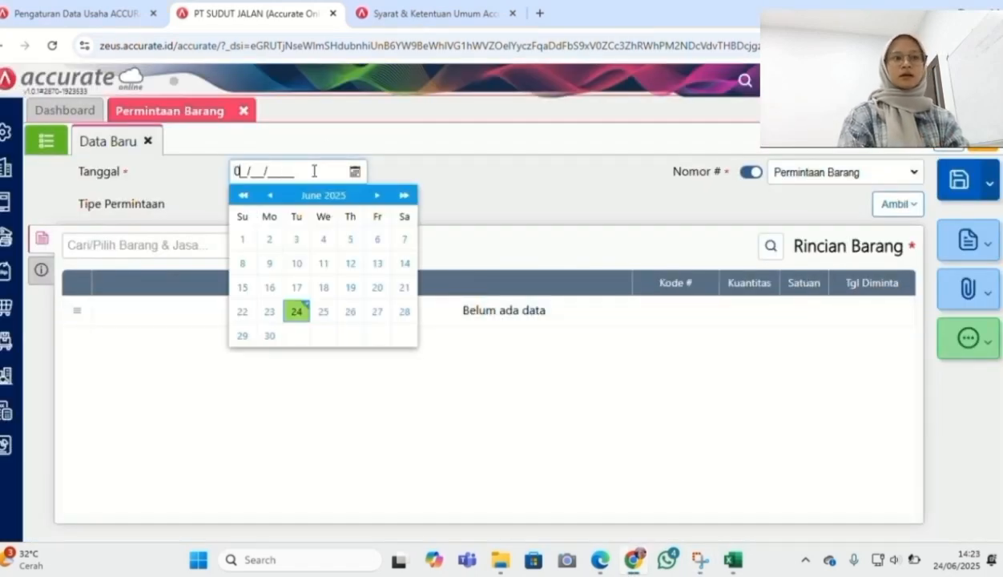
pyautogui.write('1/2025')
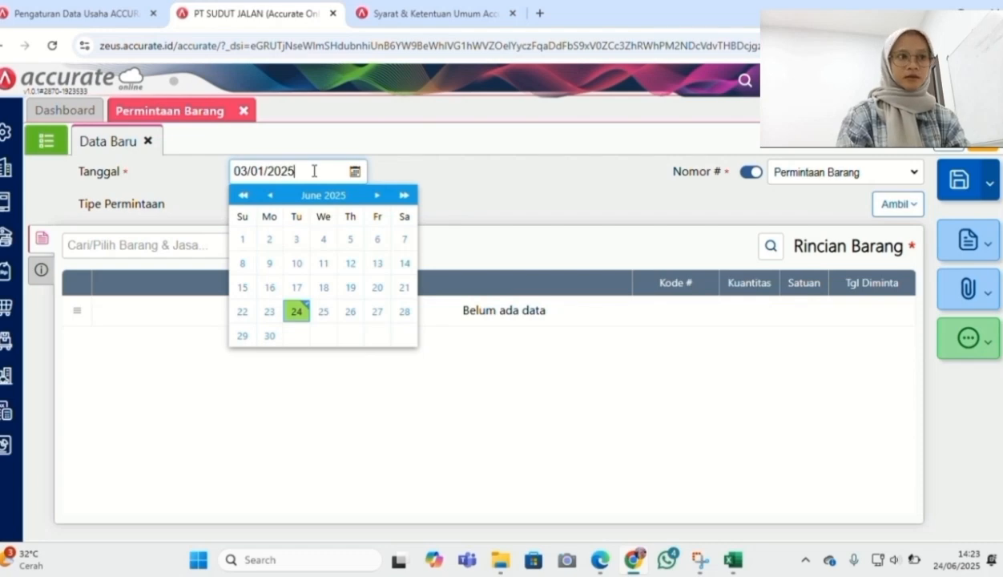
pyautogui.press('Tab')
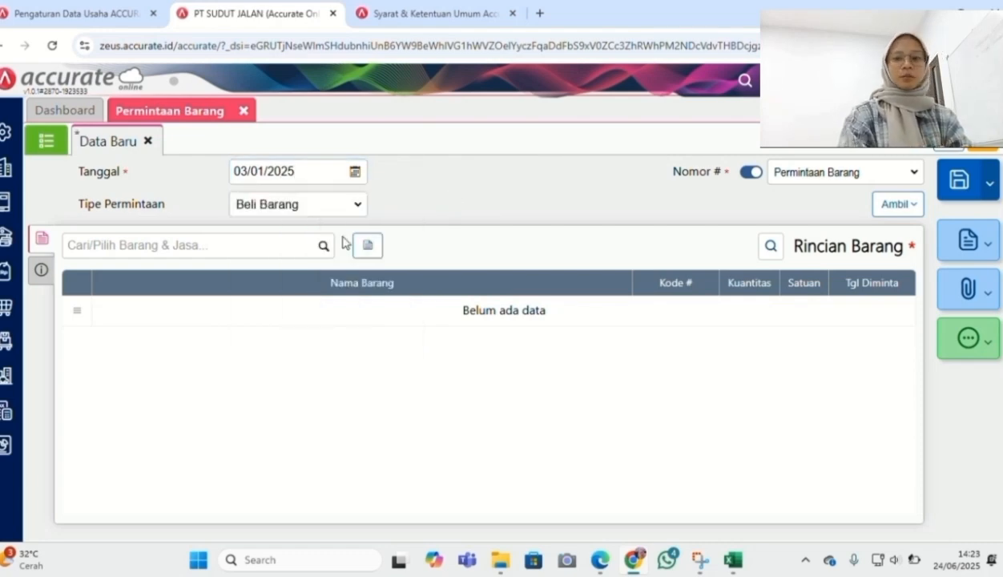
pyautogui.click(357, 205)
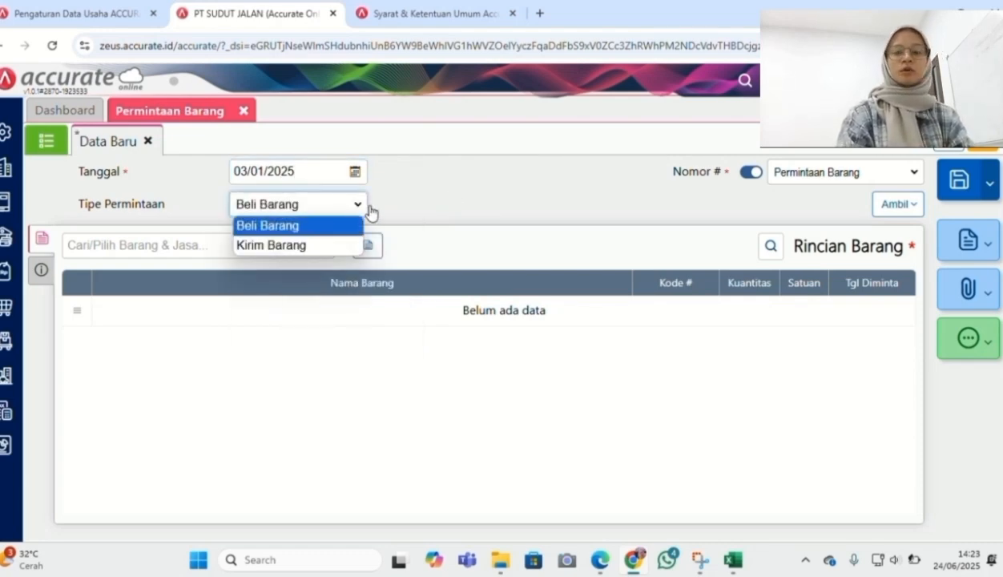
pyautogui.click(341, 228)
# Add Kopi Arabica 250 gr, quantity 15, needed by 12/01/2025
pyautogui.click(323, 253)
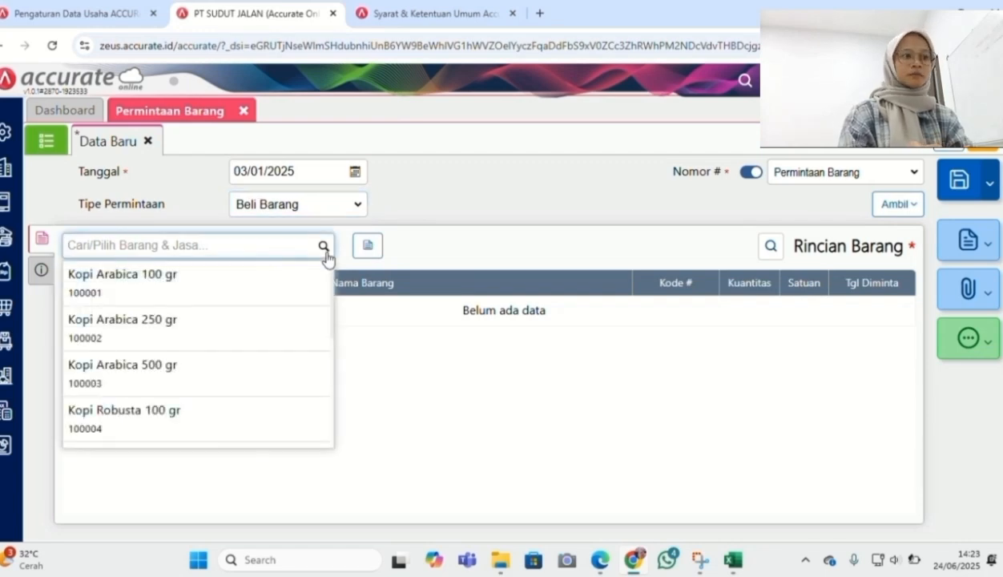
pyautogui.click(210, 331)
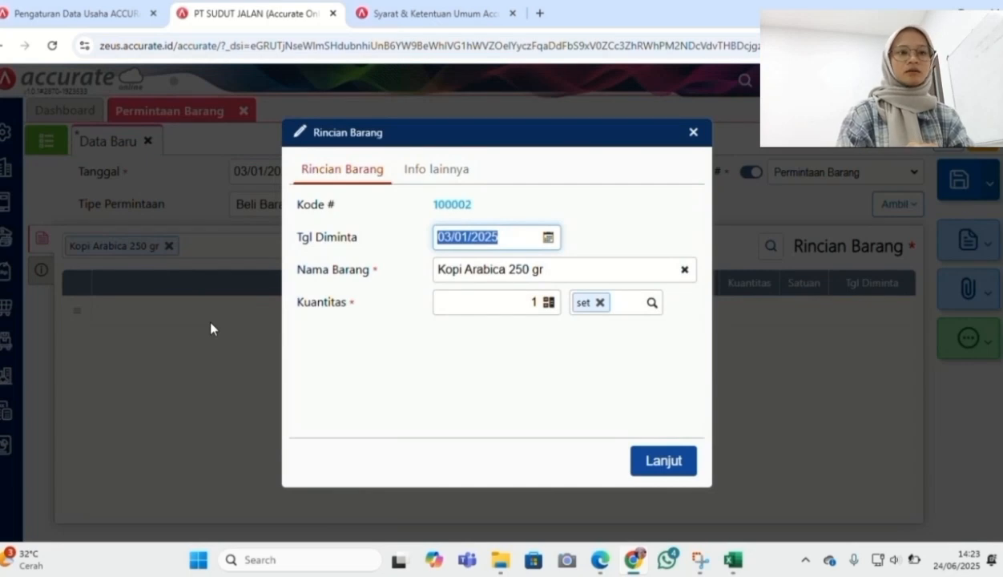
pyautogui.click(535, 301)
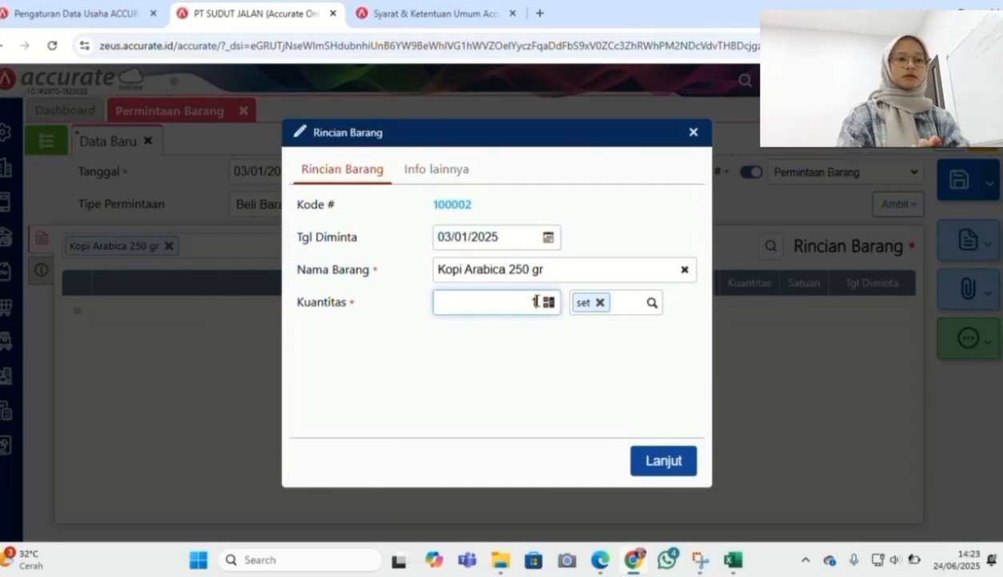
pyautogui.write('5')
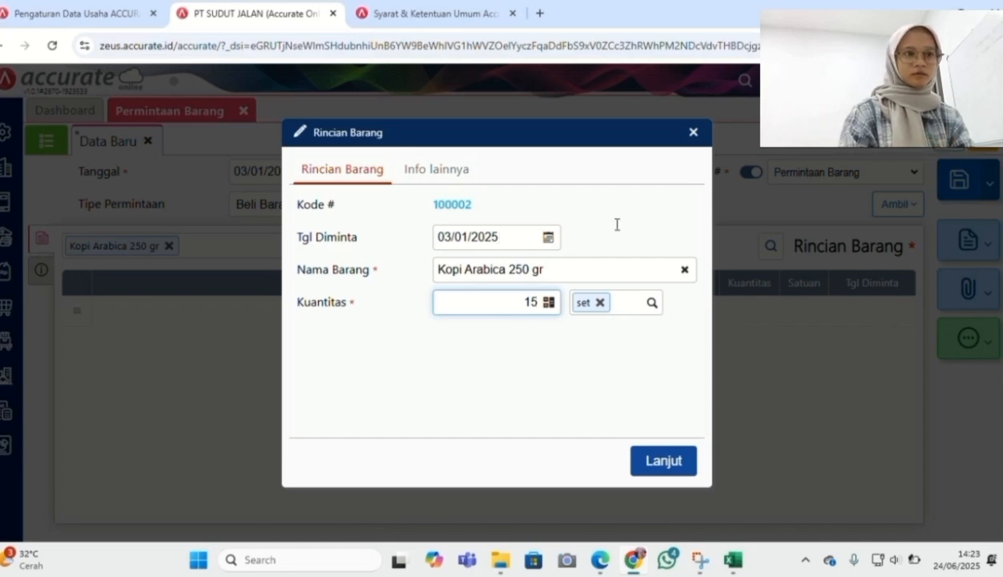
pyautogui.click(475, 234)
pyautogui.write('12/01/')
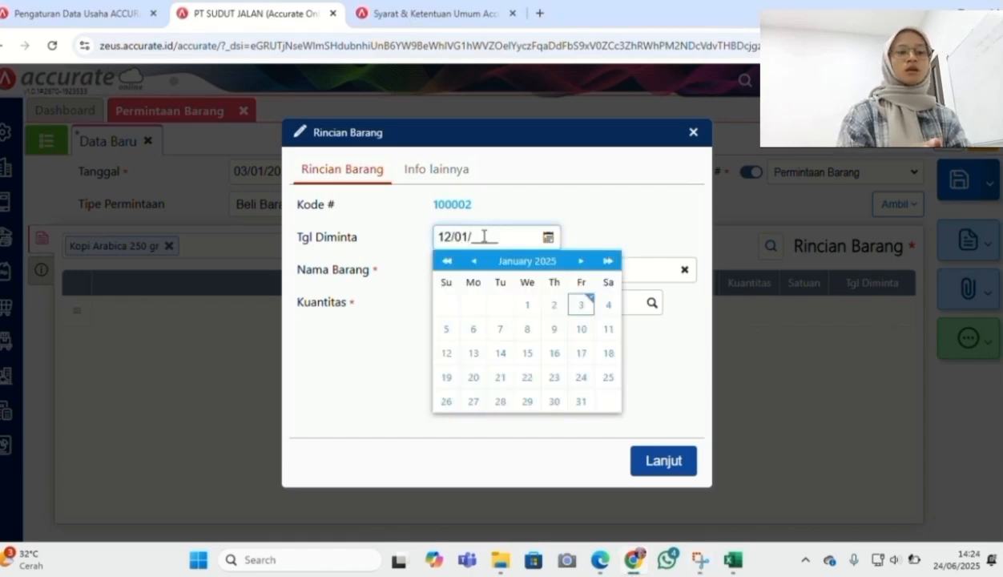
pyautogui.write('2025')
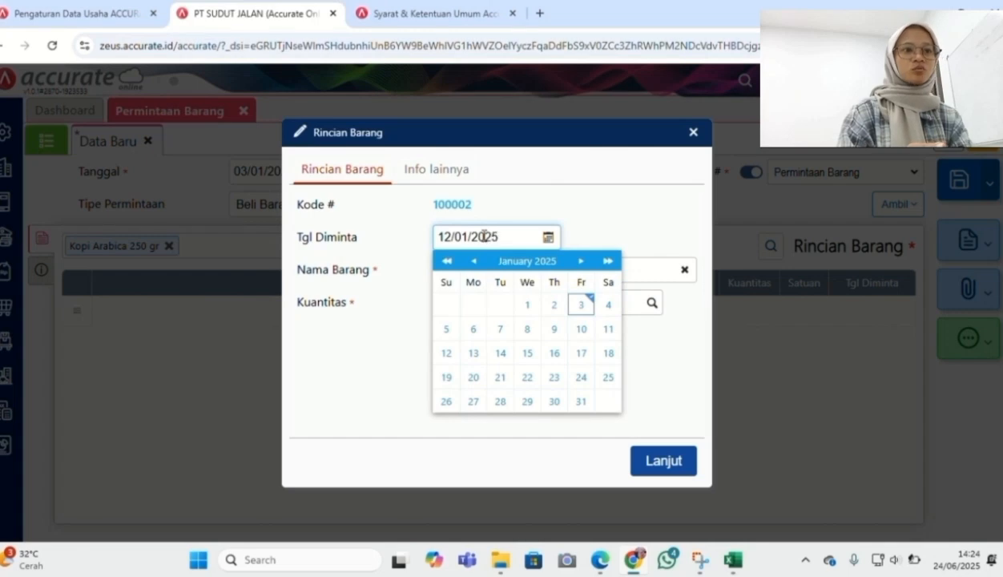
pyautogui.click(662, 397)
pyautogui.click(663, 460)
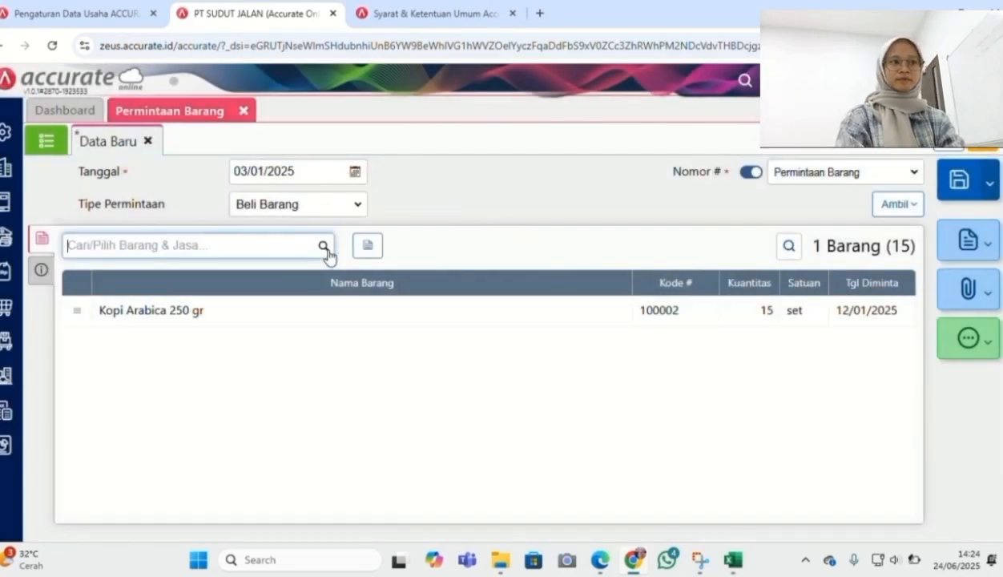
# Add Kopi Robusta 500 gr, quantity 25, needed by 12/01/2025
pyautogui.click(329, 255)
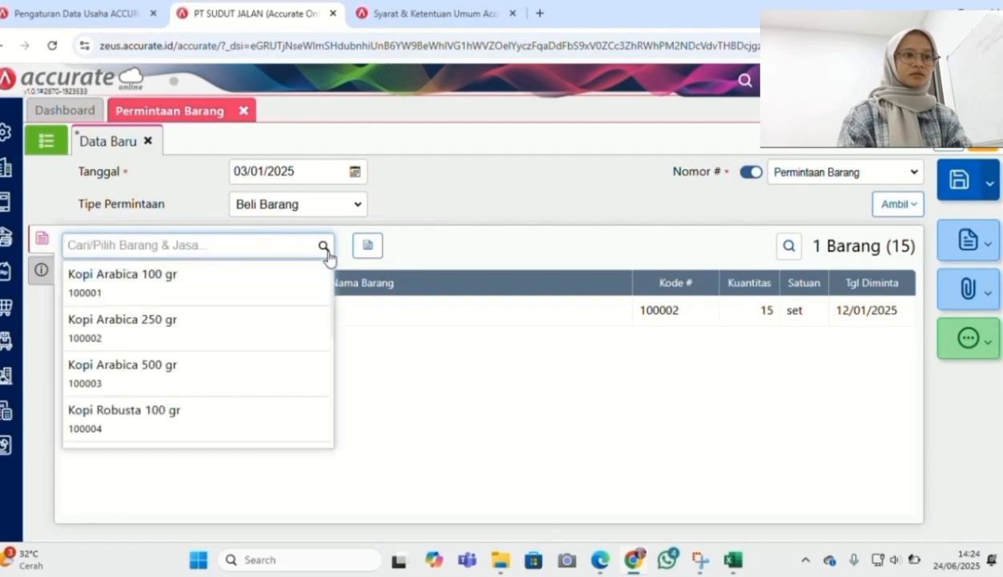
pyautogui.write('kopi')
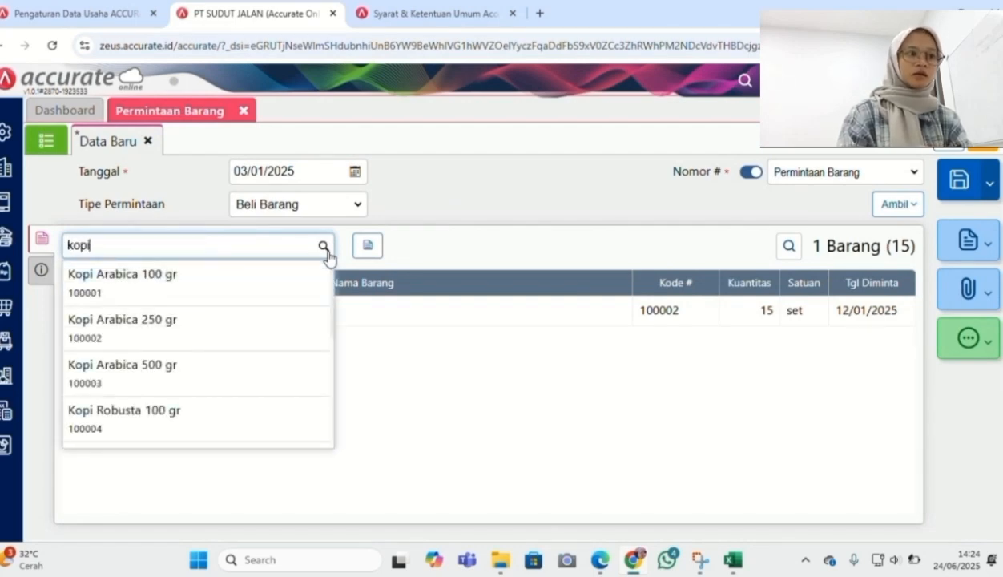
pyautogui.write(' rob')
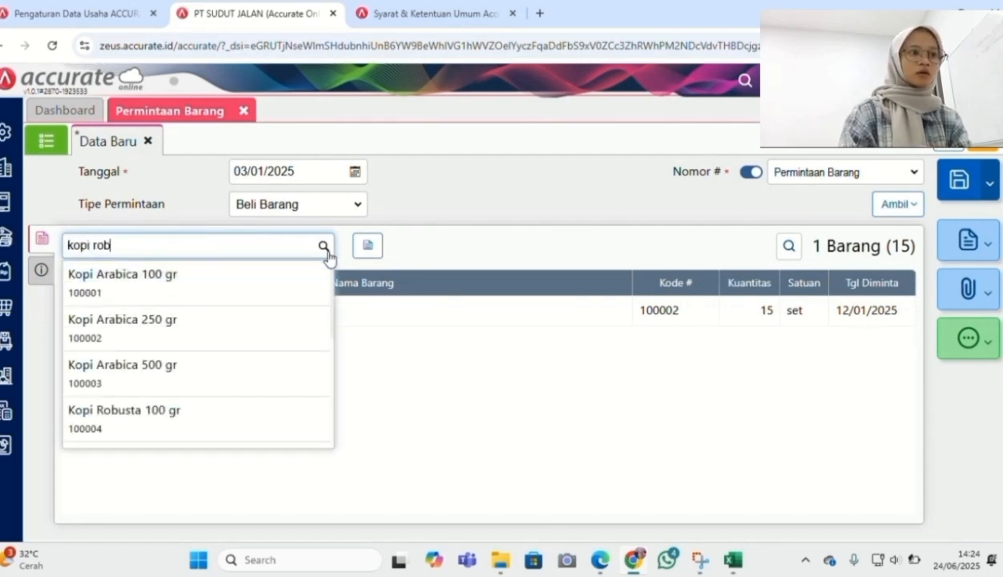
pyautogui.click(243, 371)
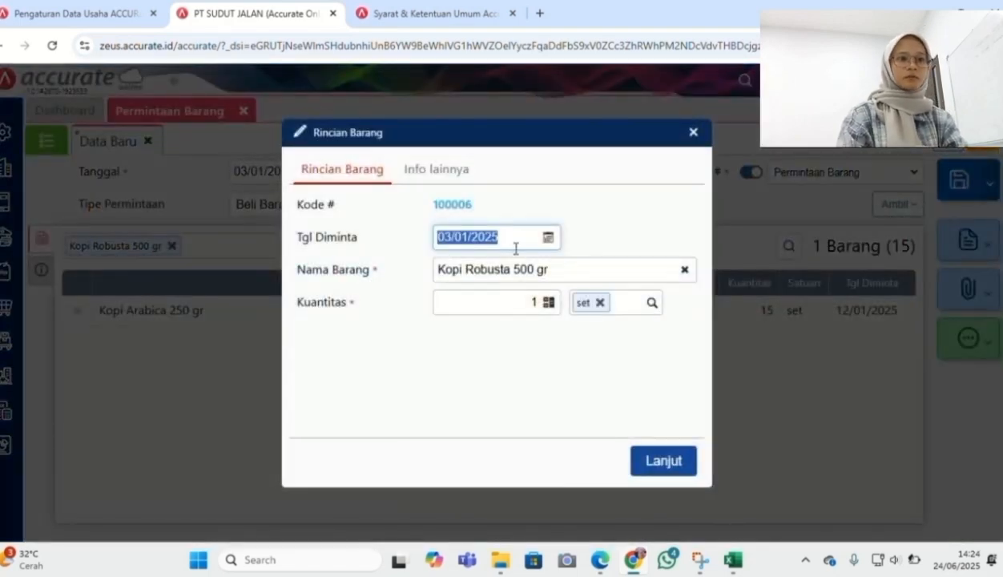
pyautogui.write('12/01/20')
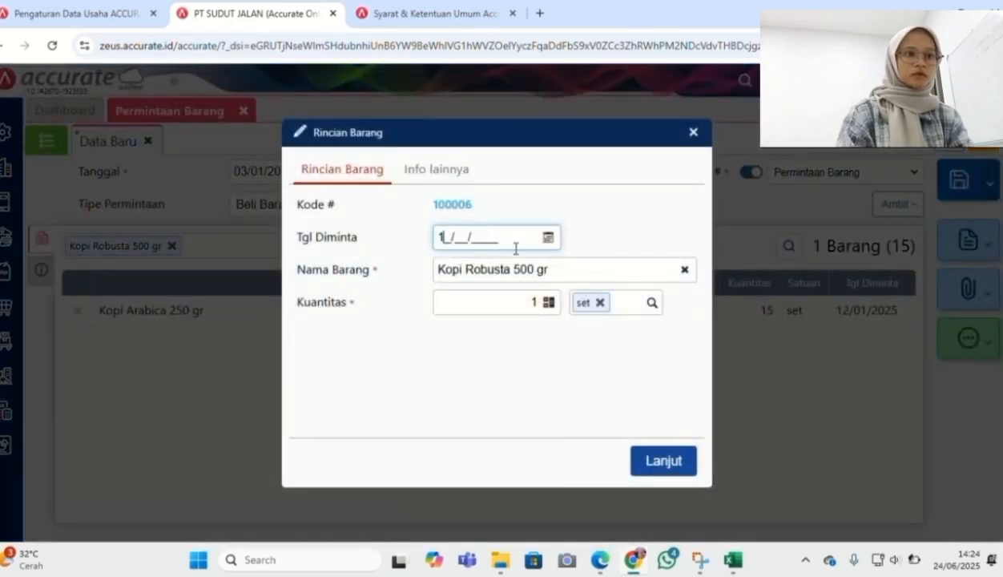
pyautogui.write('25')
pyautogui.click(536, 301)
pyautogui.write('25')
pyautogui.click(571, 384)
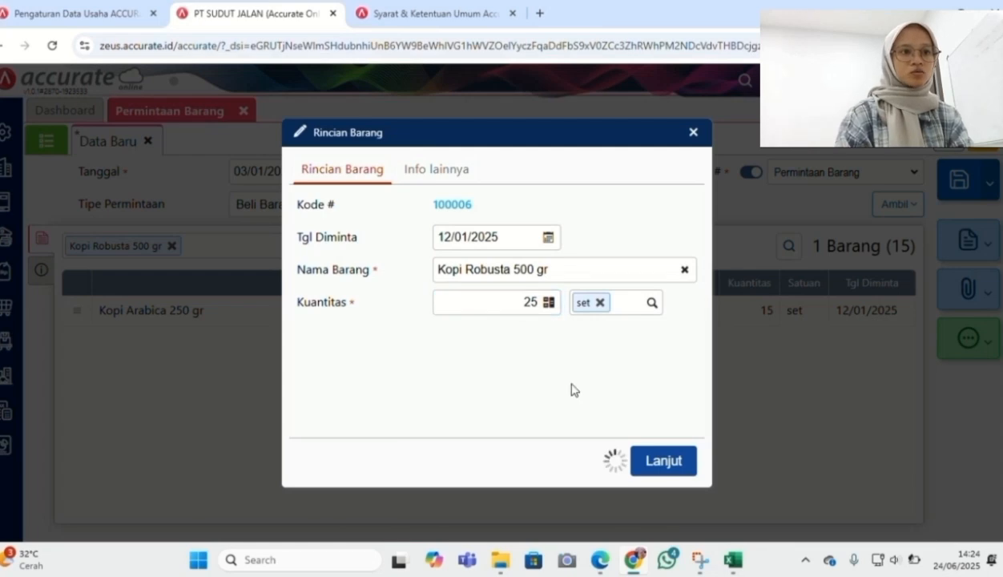
pyautogui.click(664, 463)
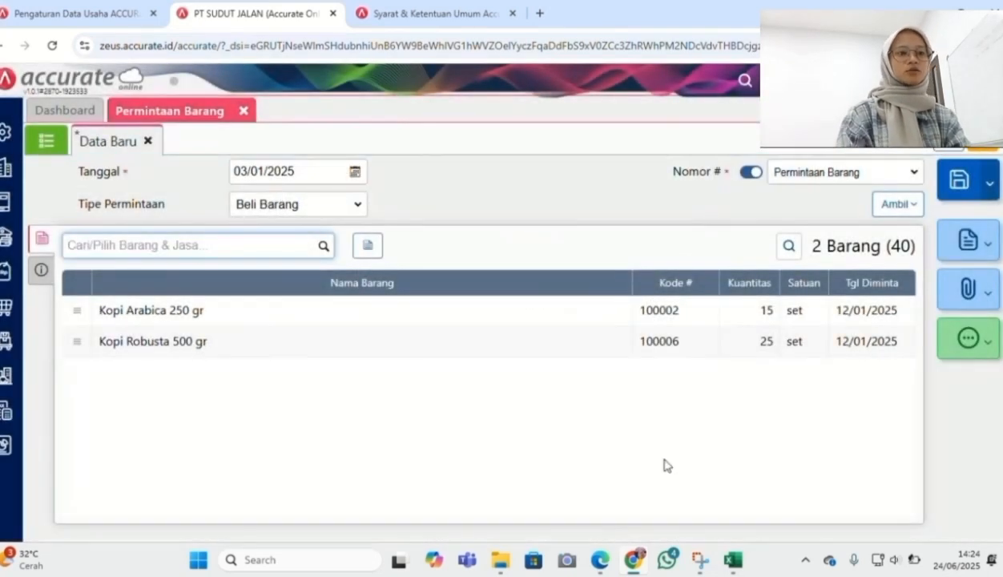
# Add Susu Oat 100 ml, quantity 15, needed by 14/01/2025, and save the request
pyautogui.click(322, 246)
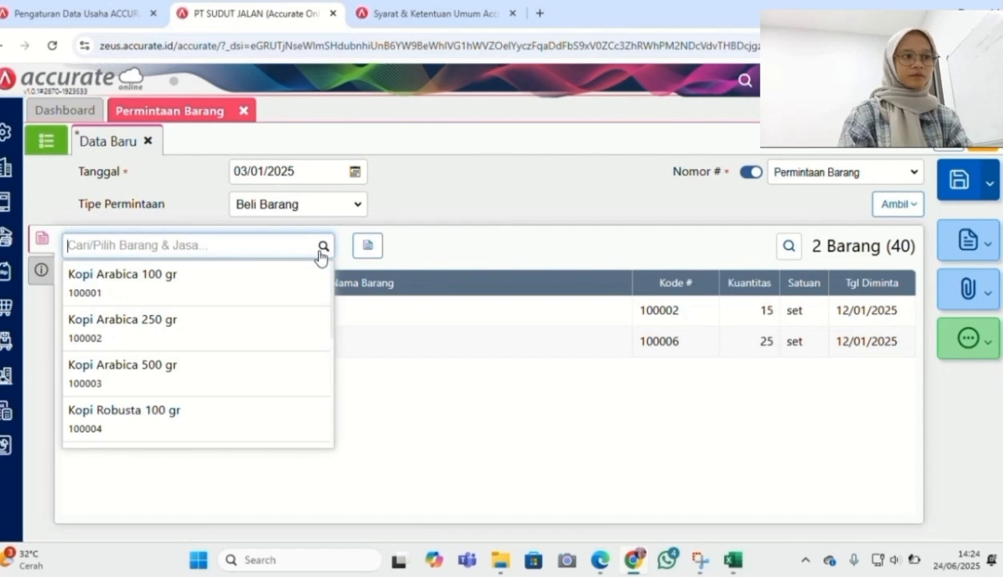
pyautogui.write('susu o')
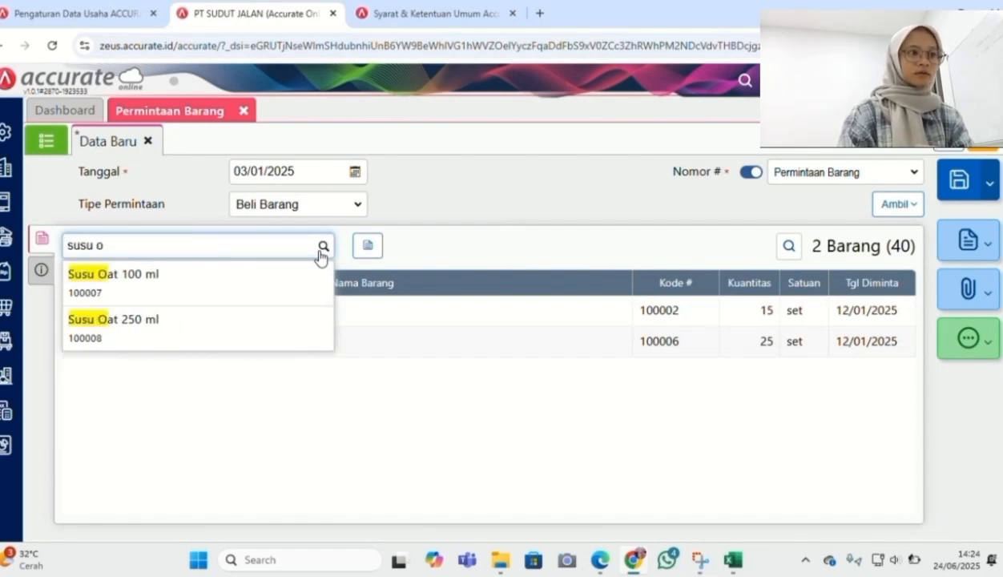
pyautogui.click(223, 294)
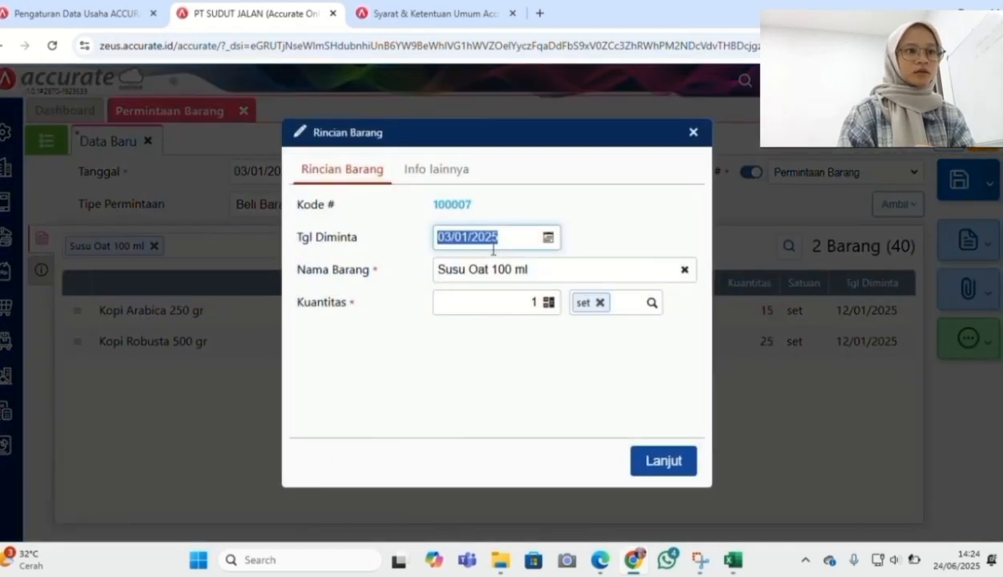
pyautogui.write('14/01/2')
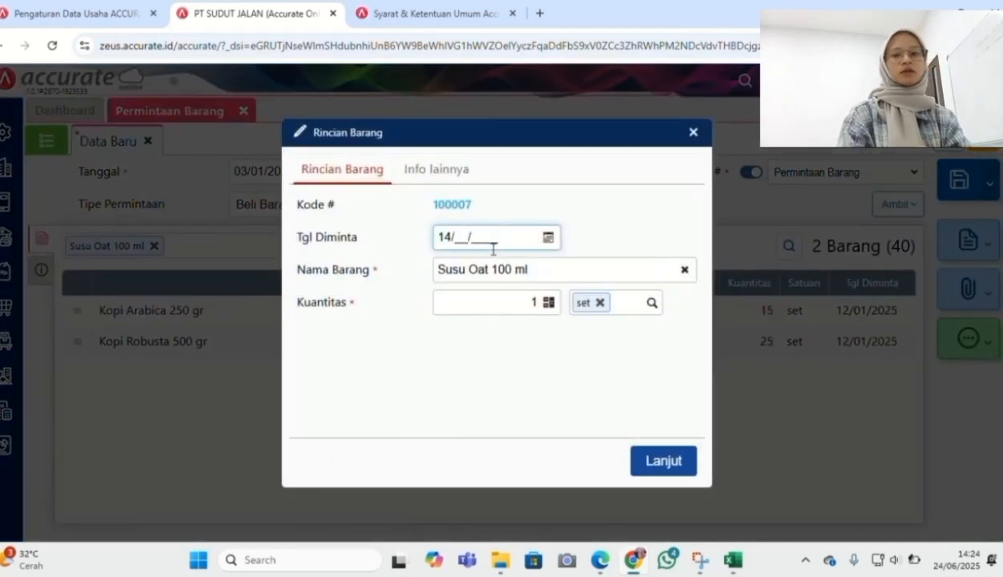
pyautogui.write('025')
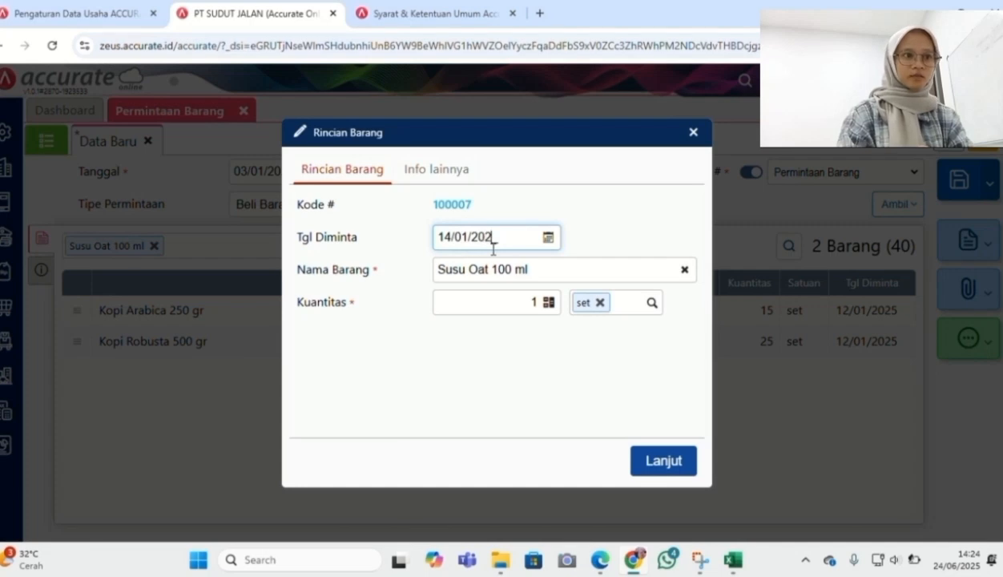
pyautogui.click(535, 301)
pyautogui.write('15')
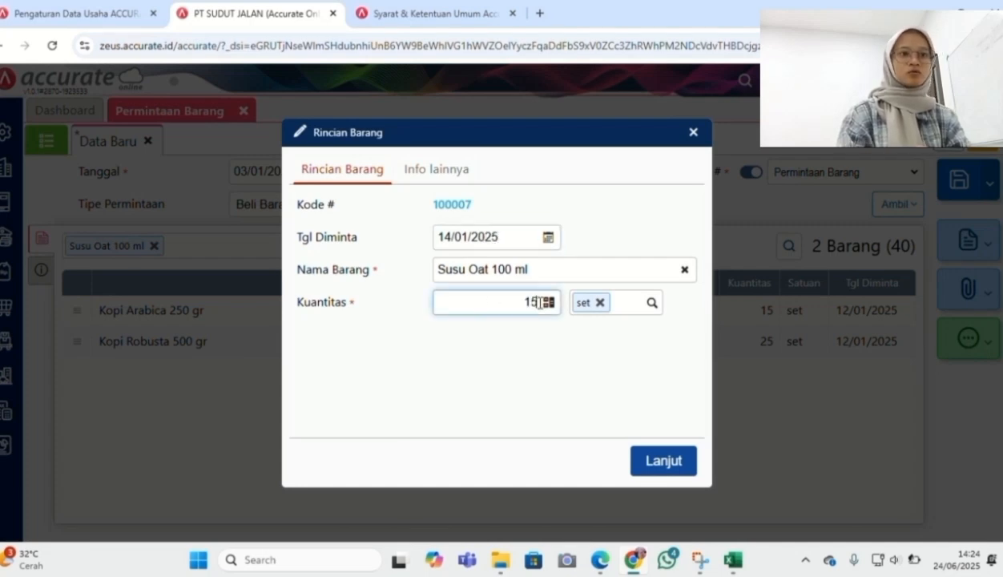
pyautogui.click(672, 463)
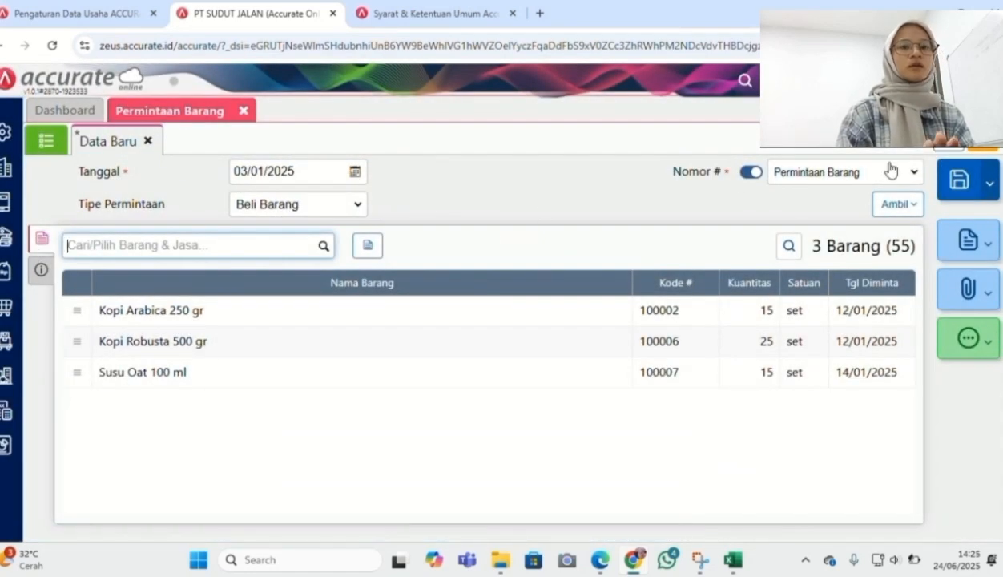
pyautogui.click(960, 187)
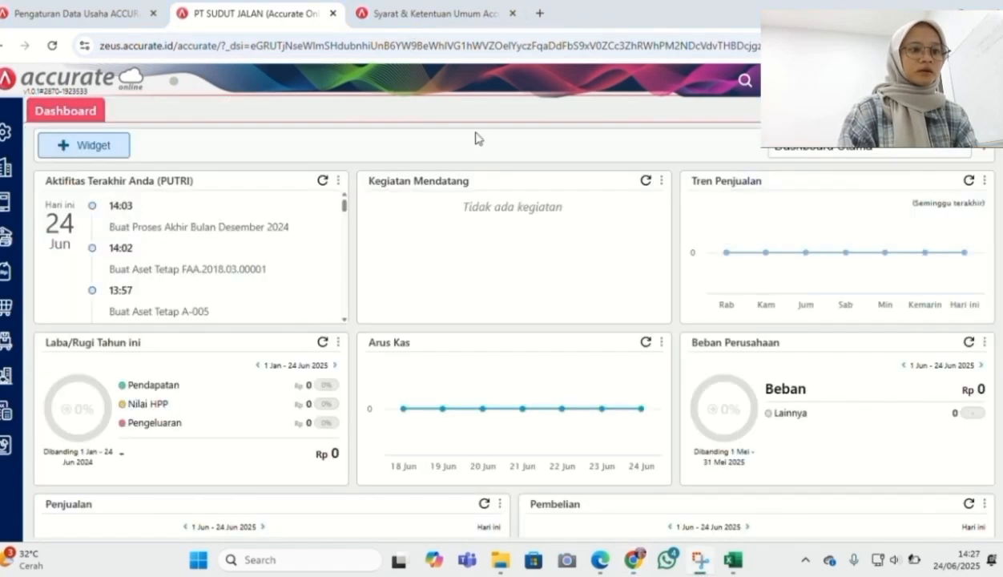
# Read the day-6 supplier orders in the PT SUDUT JALAN case PDF, then return to Accurate
pyautogui.click(604, 563)
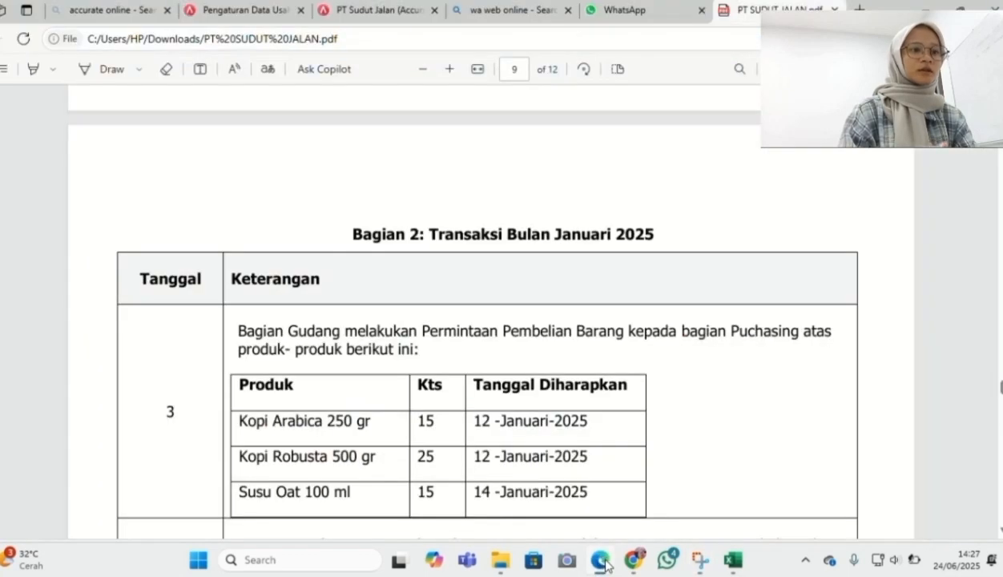
pyautogui.scroll(-2, 625, 450)
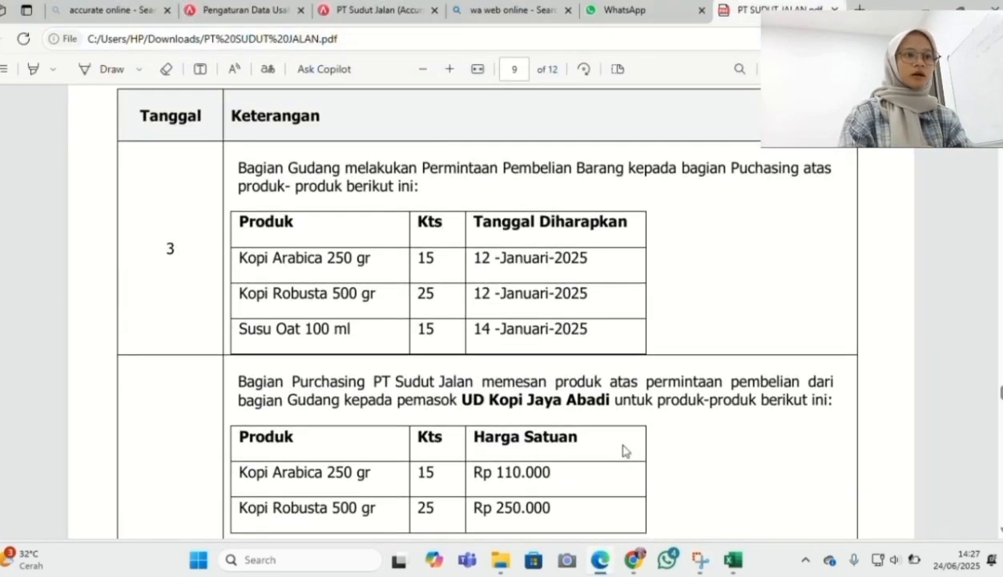
pyautogui.scroll(-3, 624, 450)
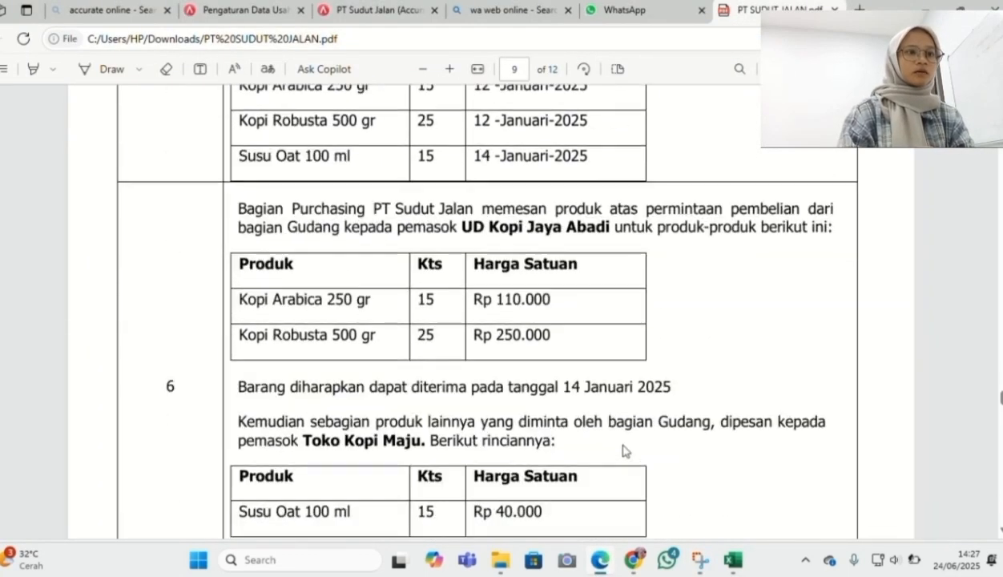
pyautogui.scroll(-1, 625, 450)
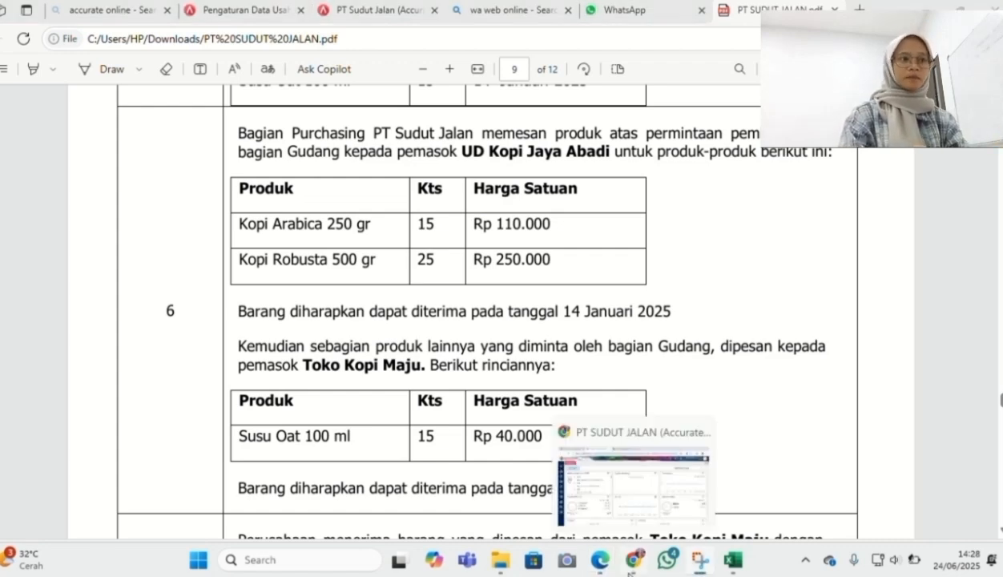
pyautogui.click(630, 556)
# Start a new purchase order for UD Kopi Jaya Abadi dated 06/01/2025
pyautogui.click(5, 308)
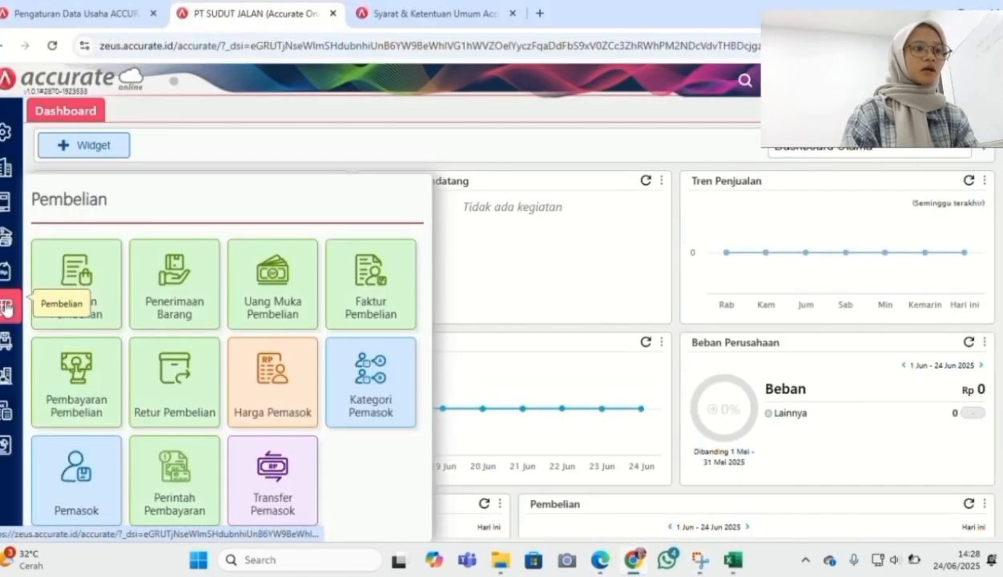
pyautogui.click(91, 318)
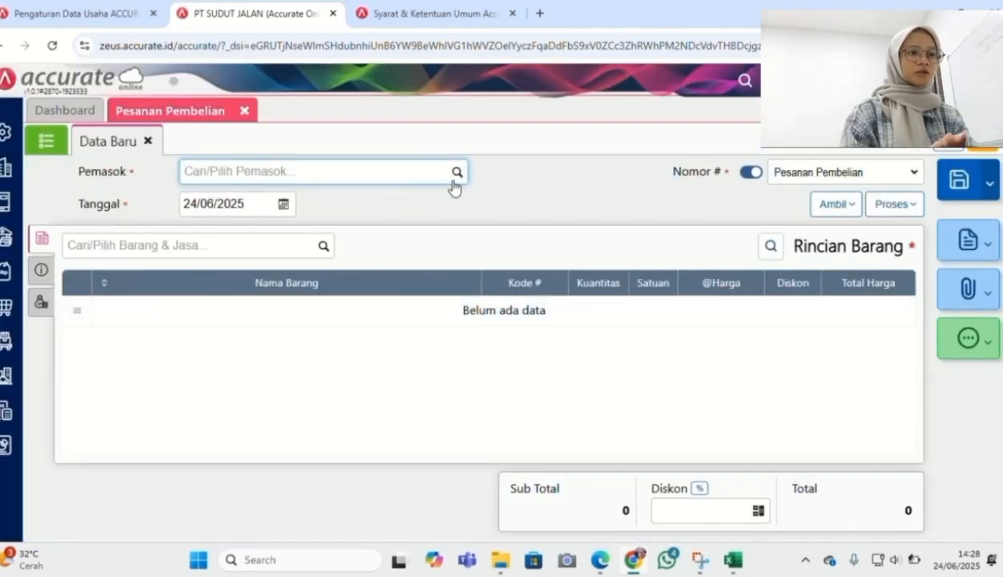
pyautogui.click(456, 175)
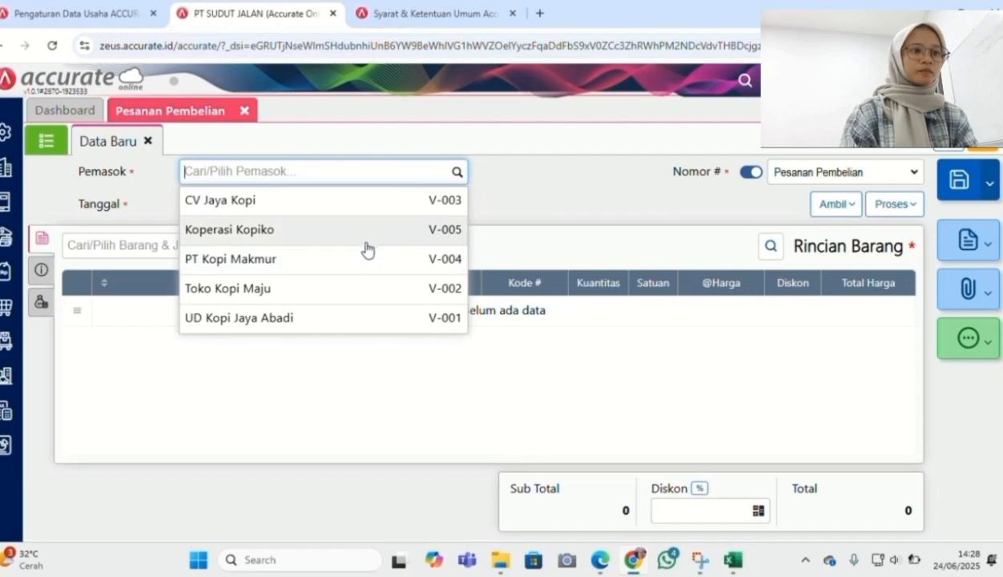
pyautogui.click(339, 319)
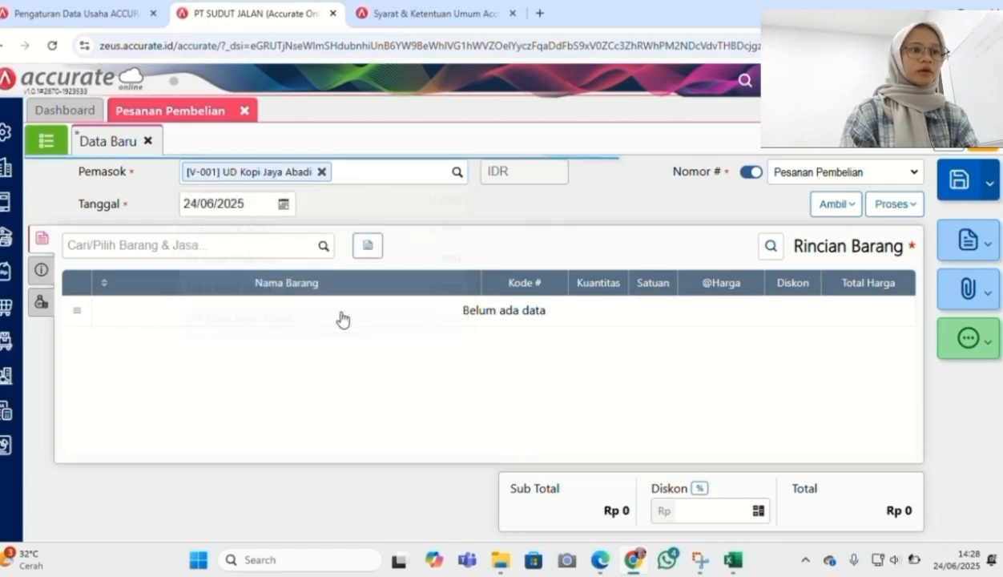
pyautogui.click(257, 203)
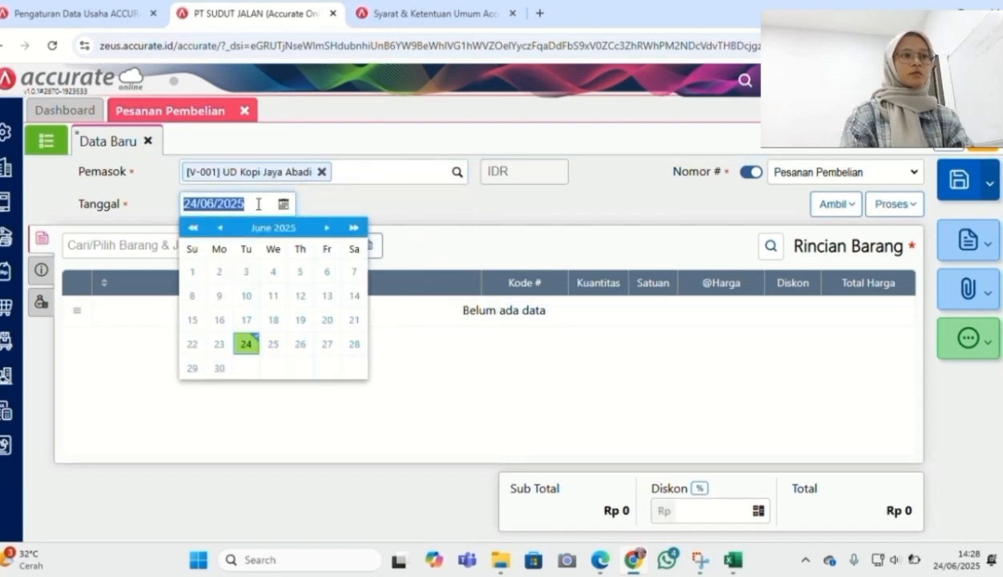
pyautogui.write('06/01/2025')
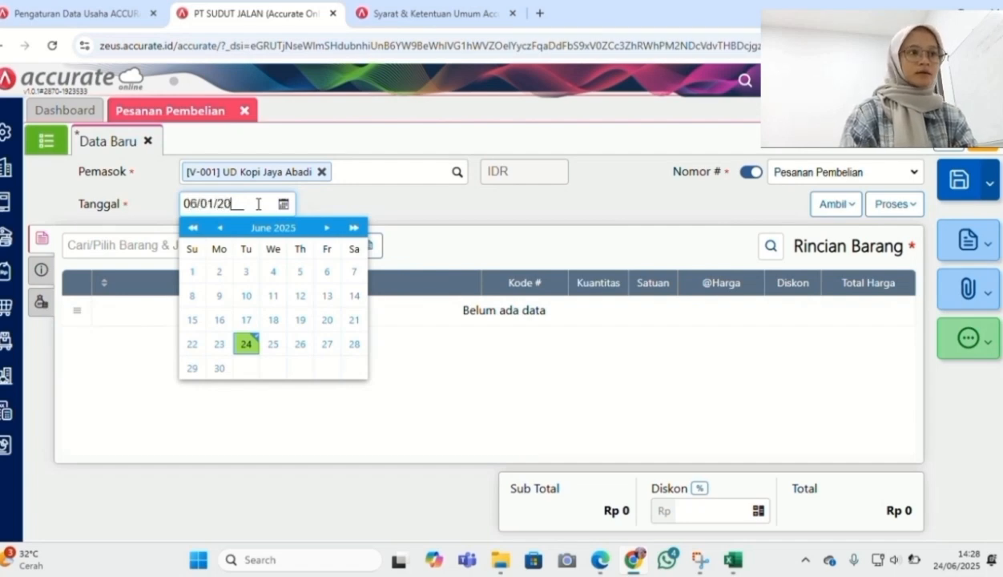
pyautogui.click(454, 222)
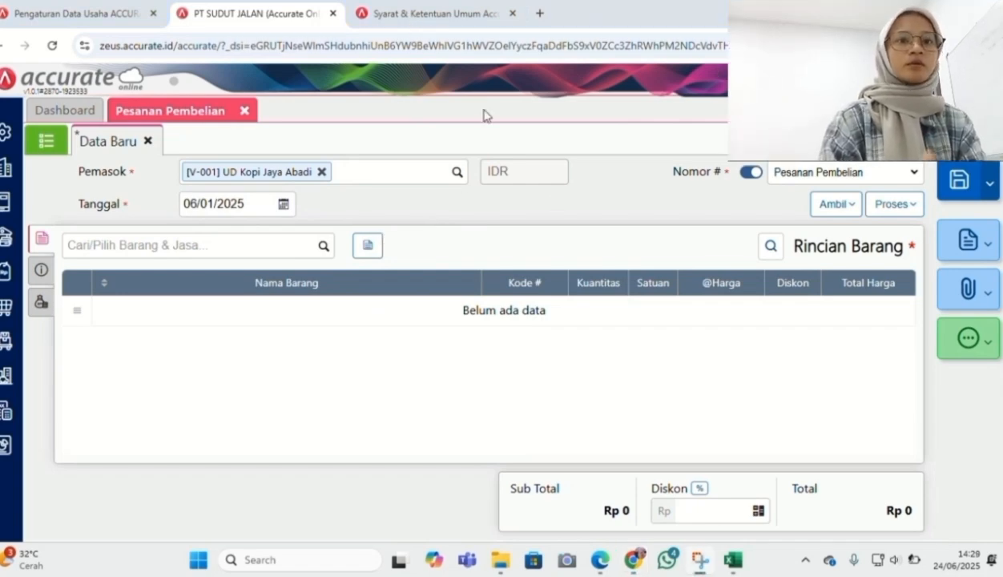
pyautogui.click(824, 211)
# Copy Kopi Arabica 250 gr and Kopi Robusta 500 gr from PR.2025.01.00001, leaving out Susu Oat 100 ml
pyautogui.click(757, 290)
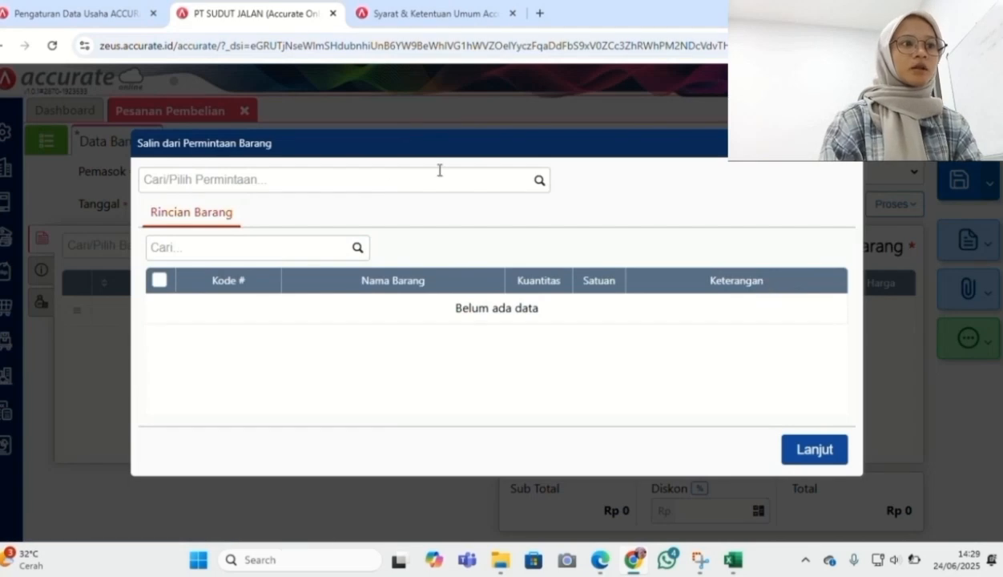
pyautogui.click(536, 185)
pyautogui.click(510, 217)
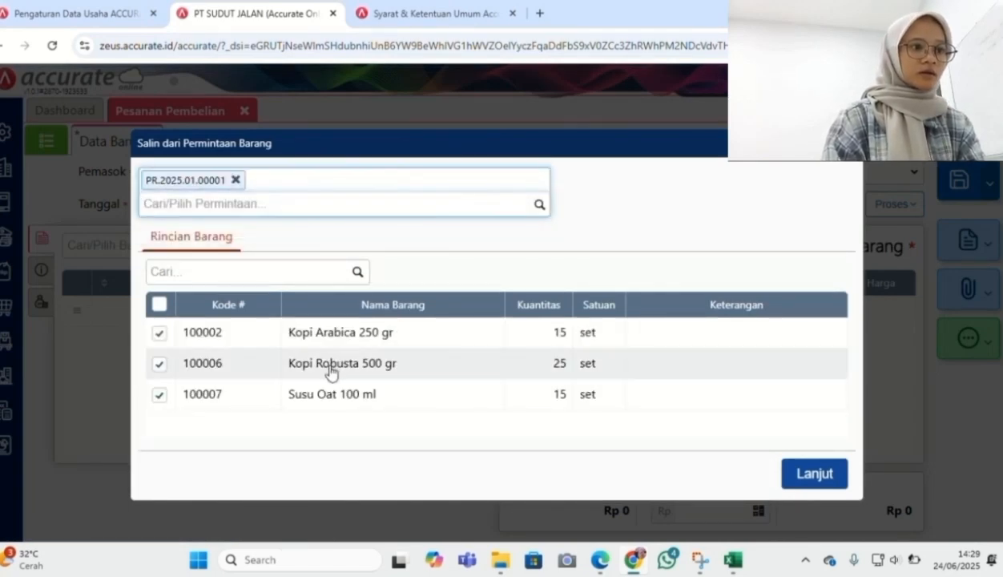
pyautogui.click(158, 397)
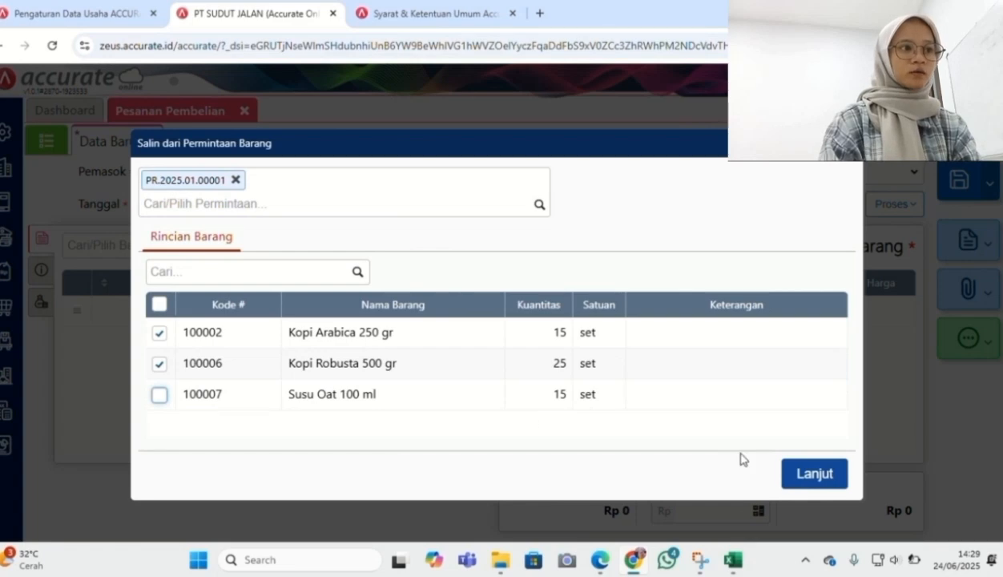
pyautogui.click(792, 468)
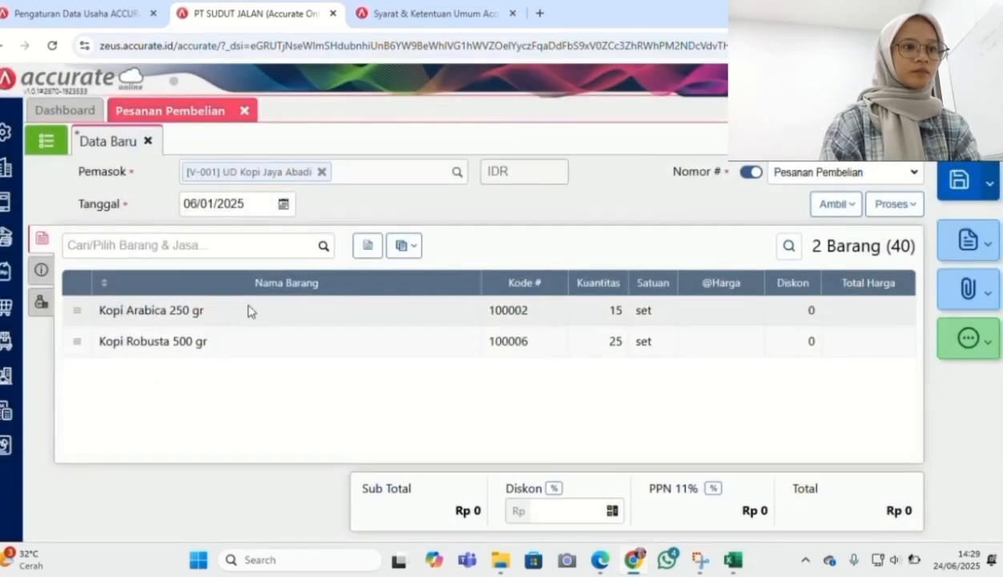
pyautogui.click(248, 311)
# Price Kopi Arabica at 110.000 and Kopi Robusta at 250.000, totalling Rp 8.769.000
pyautogui.click(593, 269)
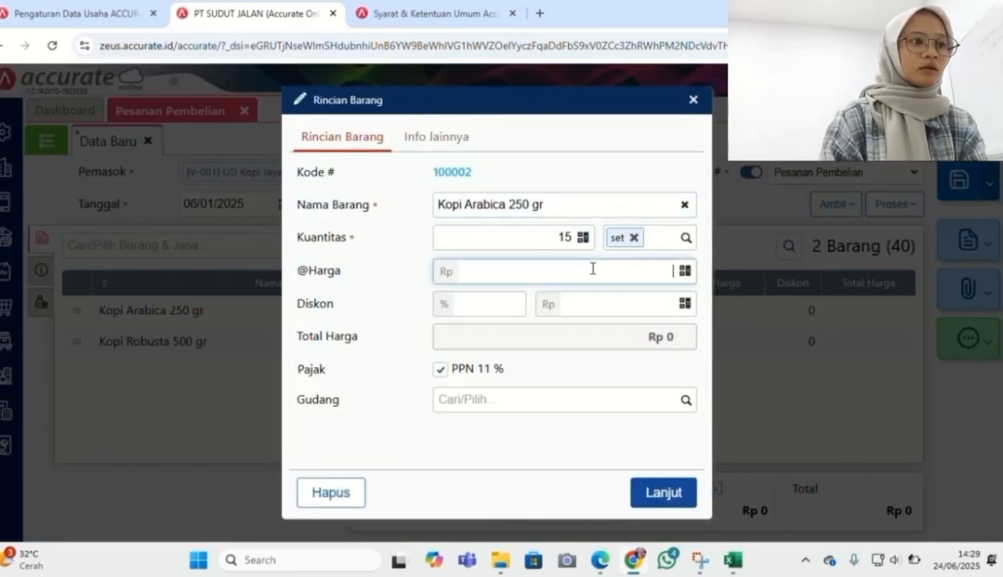
pyautogui.write('1100000')
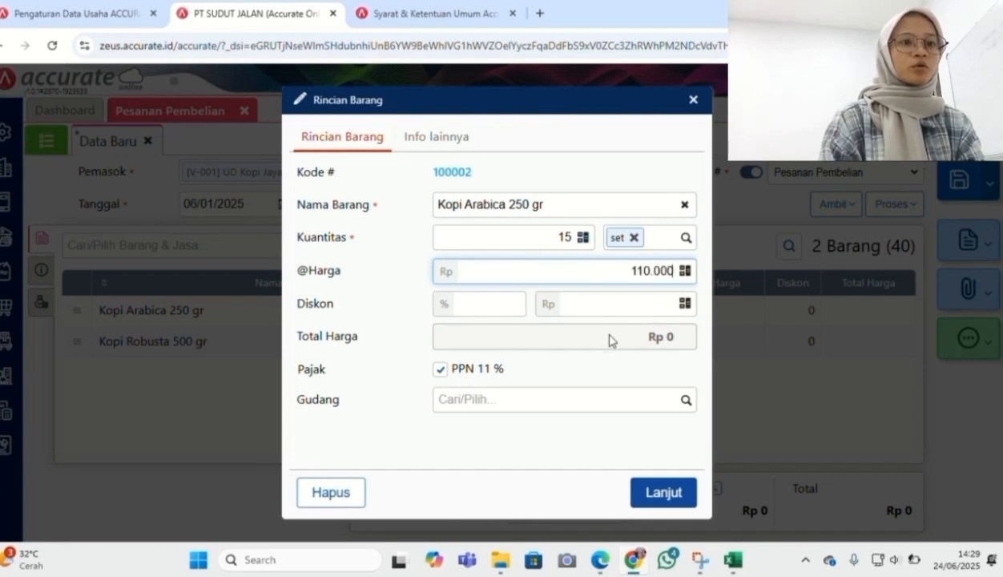
pyautogui.click(597, 476)
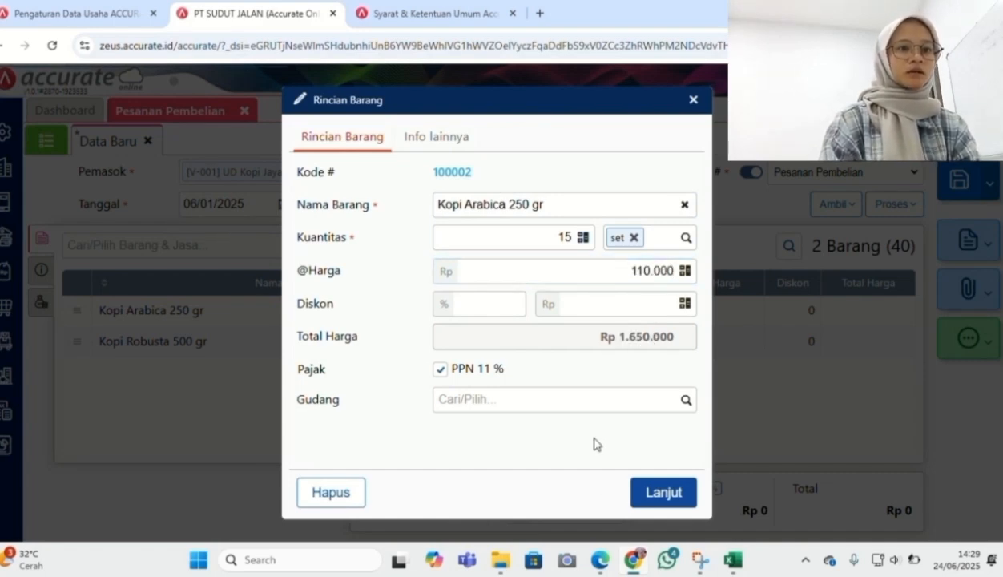
pyautogui.click(656, 492)
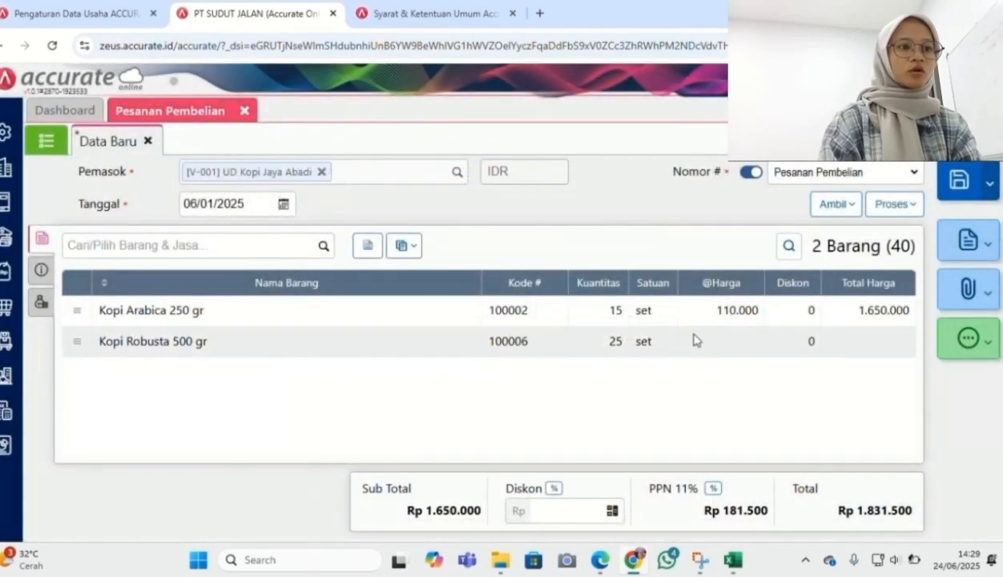
pyautogui.click(694, 340)
pyautogui.click(593, 274)
pyautogui.write('25')
pyautogui.write('000')
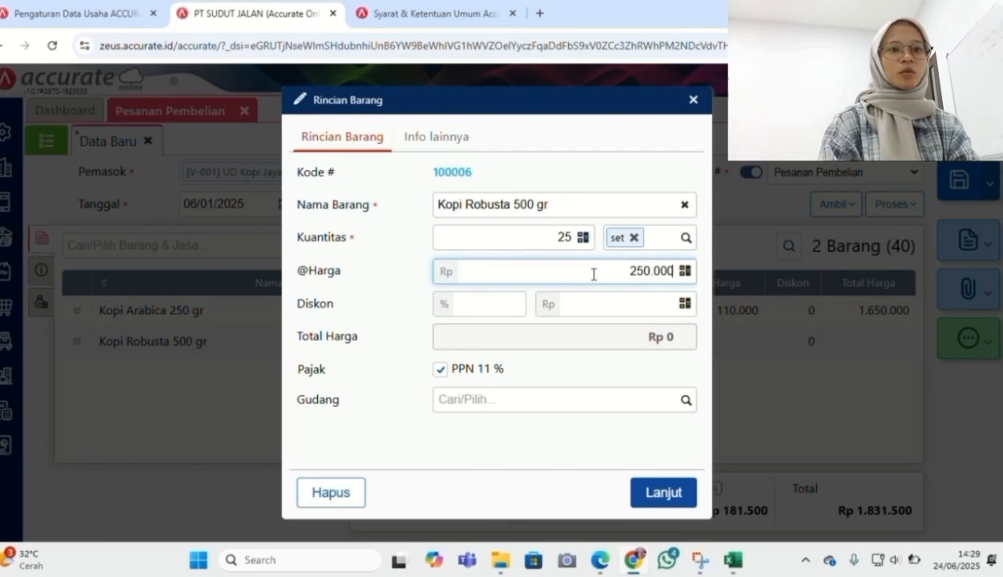
pyautogui.click(652, 491)
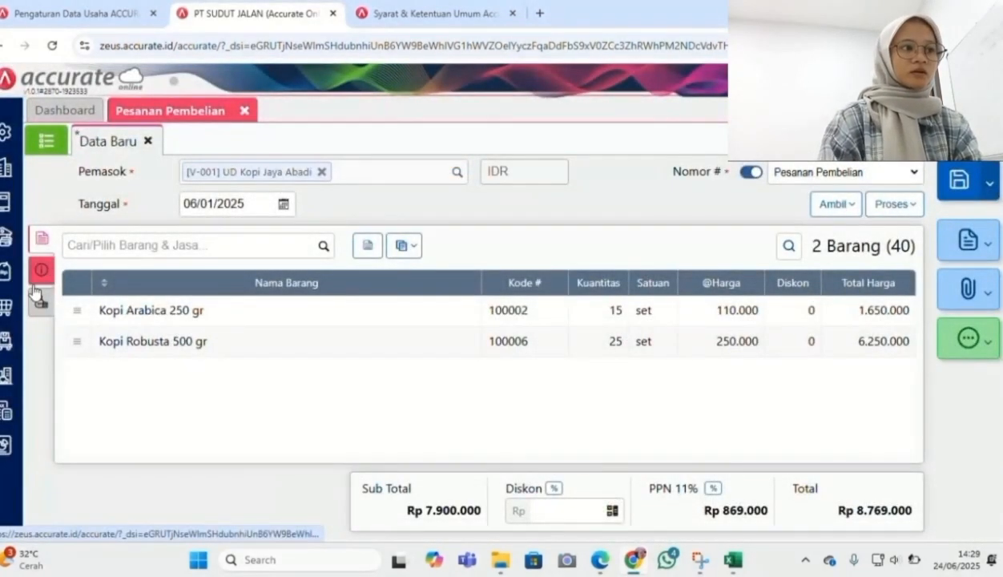
pyautogui.click(38, 272)
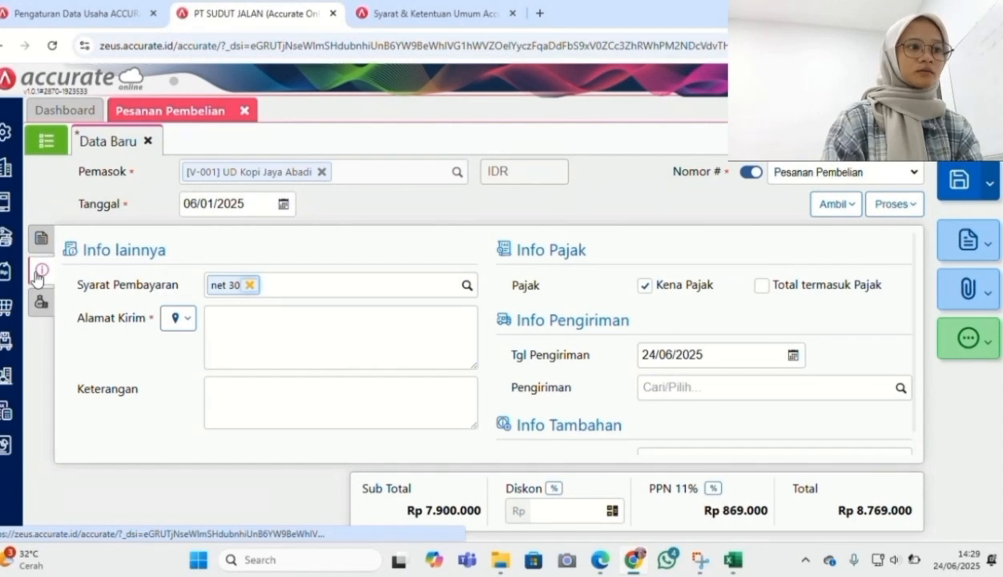
# Set the shipping date to 06/01/2025 and try saving the purchase order
pyautogui.click(692, 358)
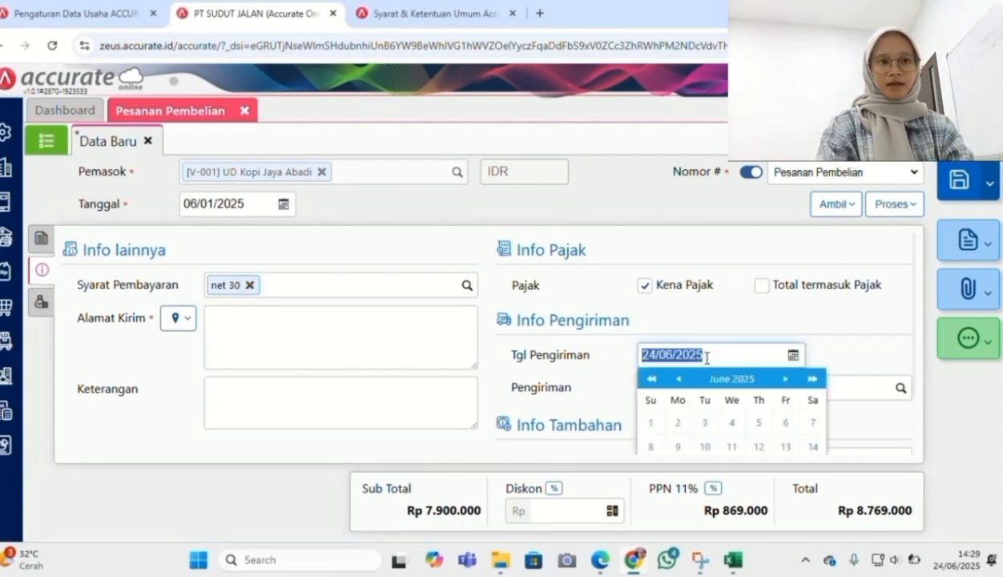
pyautogui.write('06/01/2025')
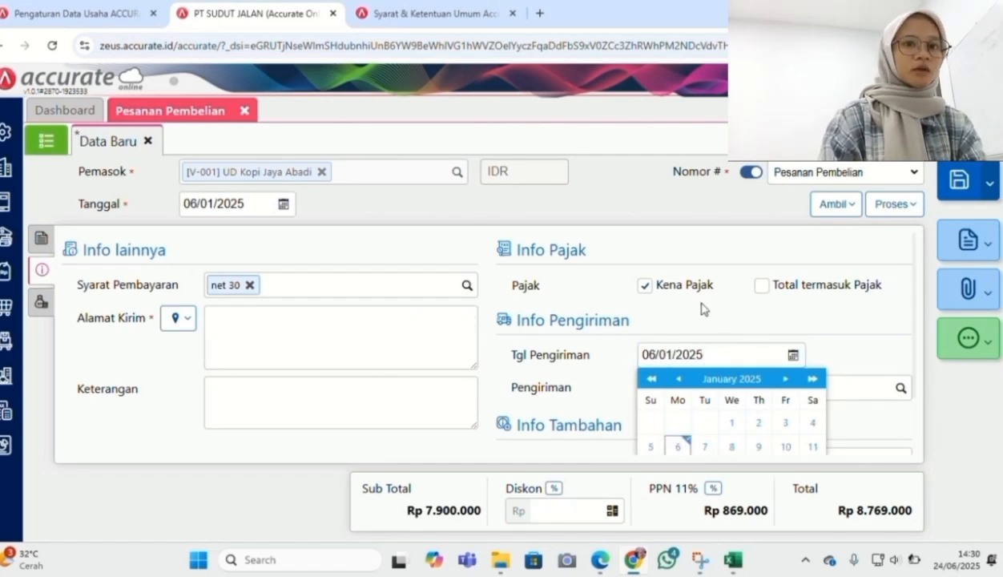
pyautogui.scroll(-1, 694, 351)
pyautogui.click(39, 249)
pyautogui.click(38, 244)
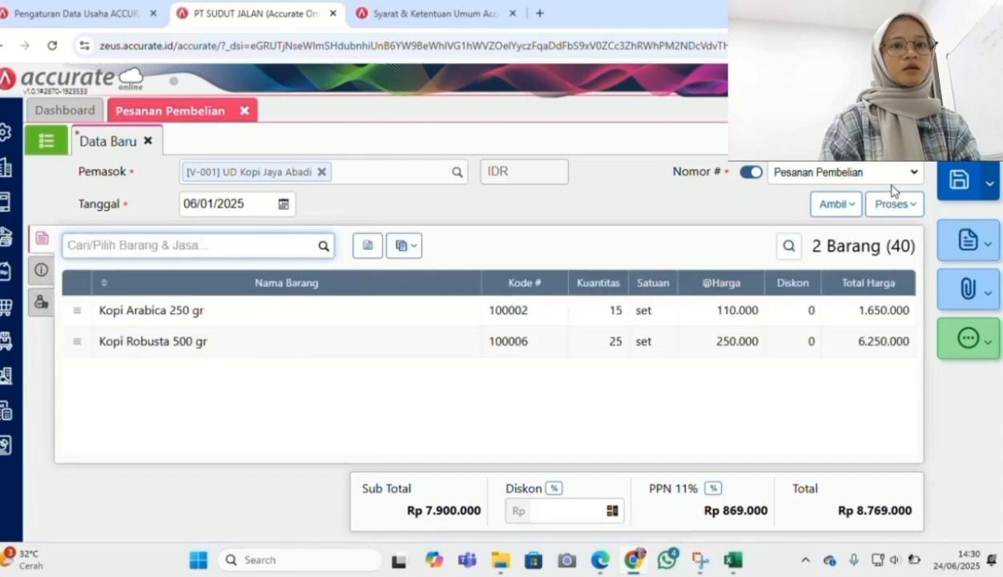
pyautogui.click(955, 183)
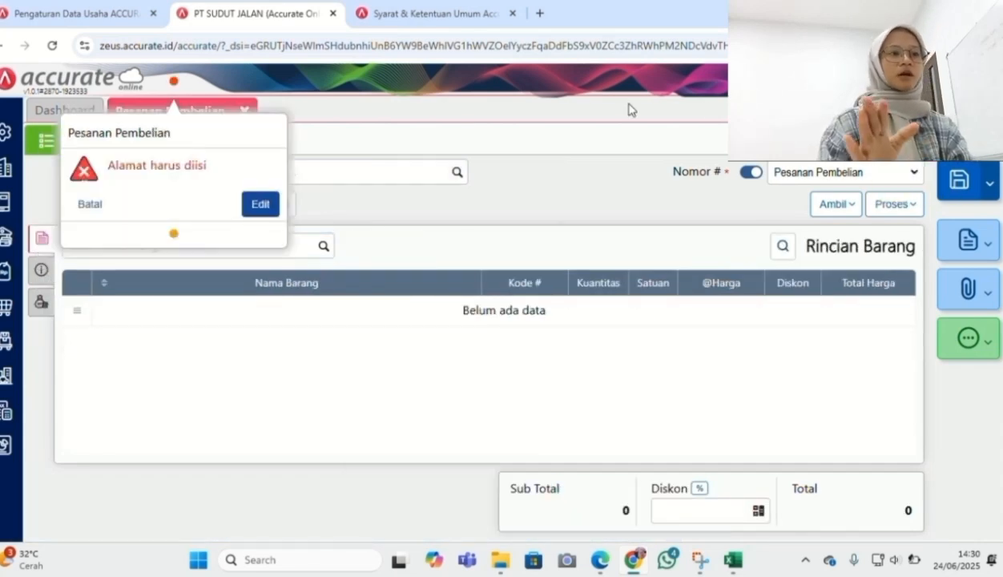
# Fill in the required shipping address with the first saved address and save the order
pyautogui.click(261, 205)
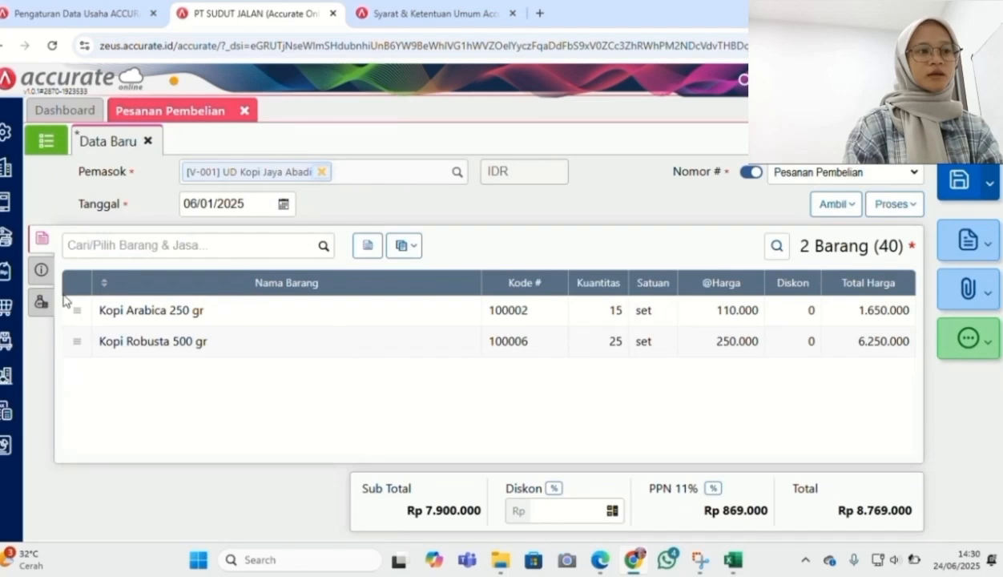
pyautogui.click(42, 274)
pyautogui.click(175, 318)
pyautogui.click(198, 351)
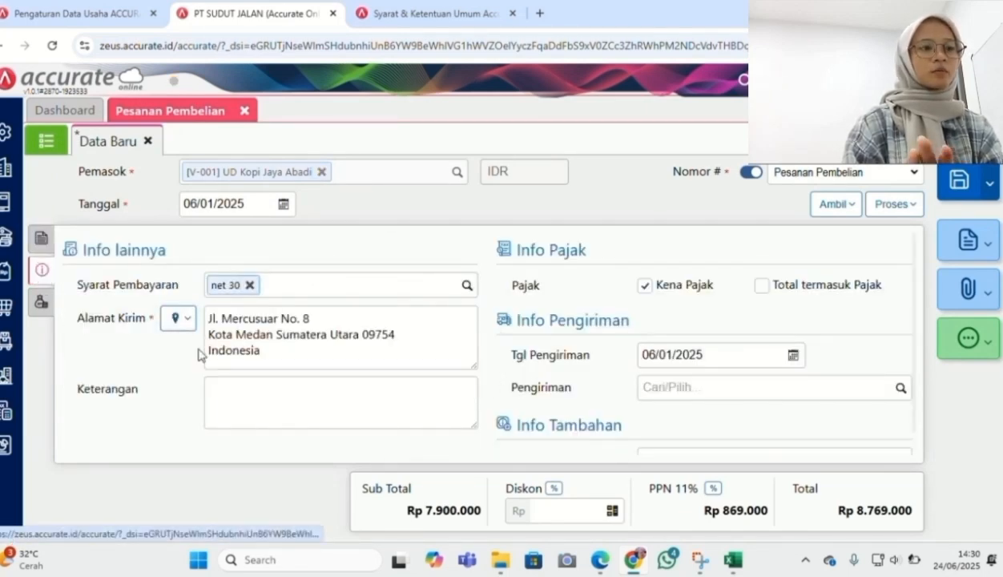
pyautogui.click(966, 181)
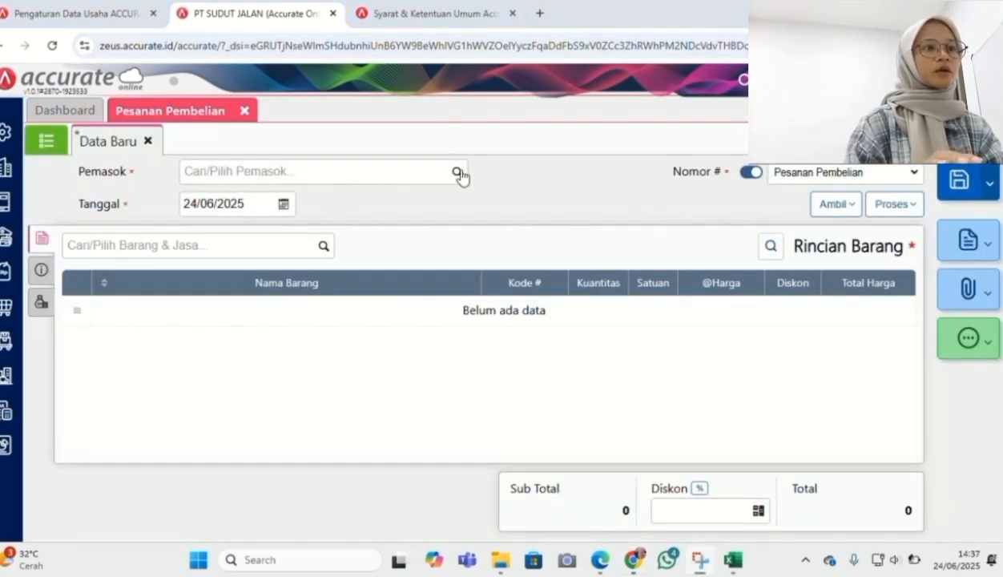
# Set the new order's supplier to UD Kopi Jaya Abadi and date to 06/01/2025
pyautogui.click(458, 174)
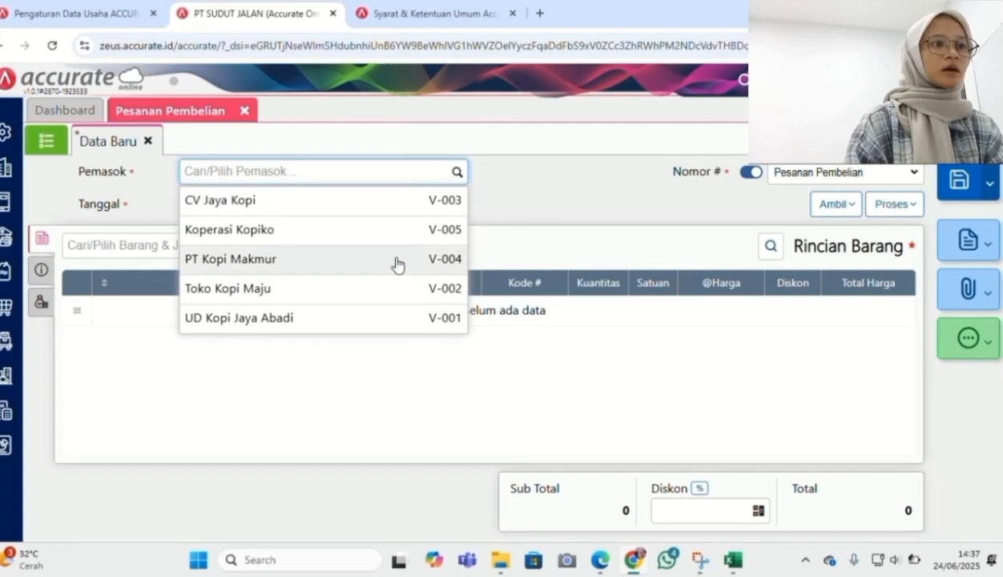
pyautogui.click(390, 319)
pyautogui.click(255, 207)
pyautogui.hotkey('ctrl', 'a')
pyautogui.write('06/01/2025')
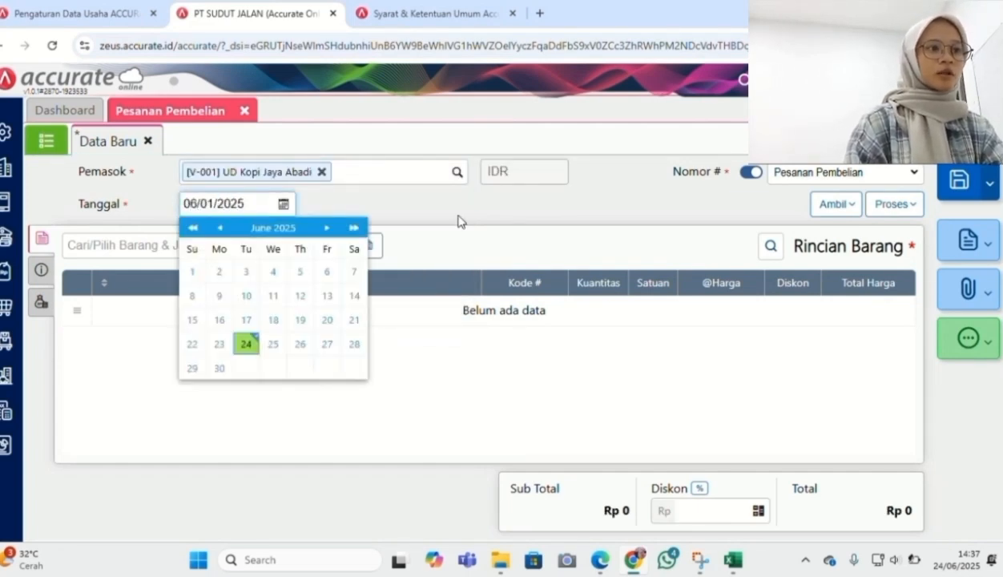
pyautogui.click(458, 222)
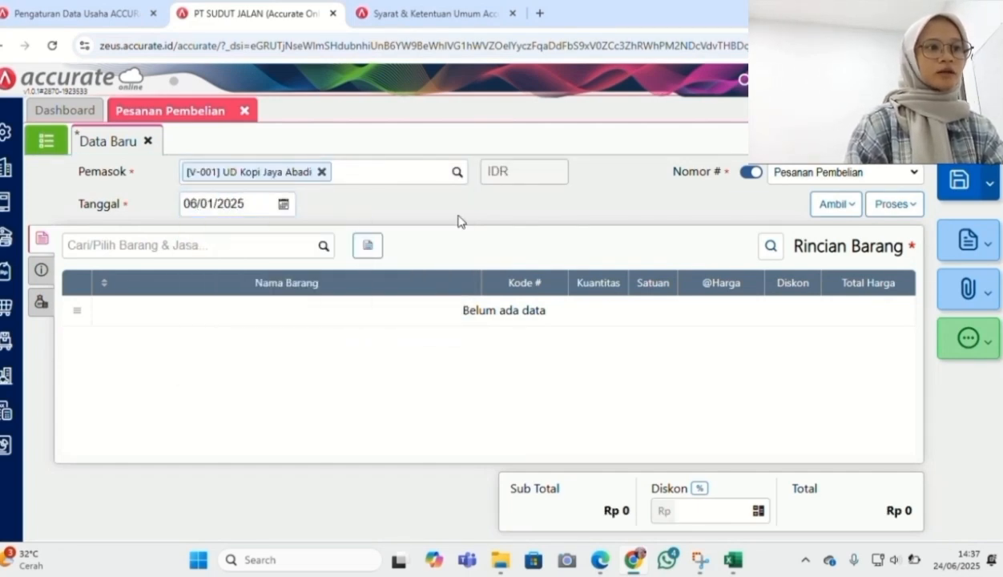
# Copy Susu Oat 100 ml from request PR.2025.01.00001 and price it at 40.000
pyautogui.click(831, 207)
pyautogui.click(800, 293)
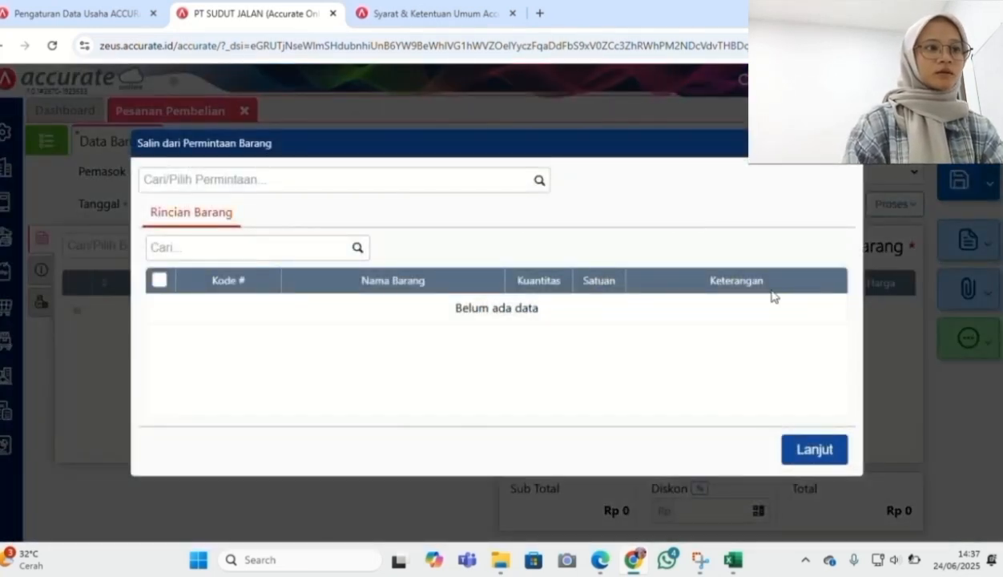
pyautogui.click(536, 186)
pyautogui.click(497, 225)
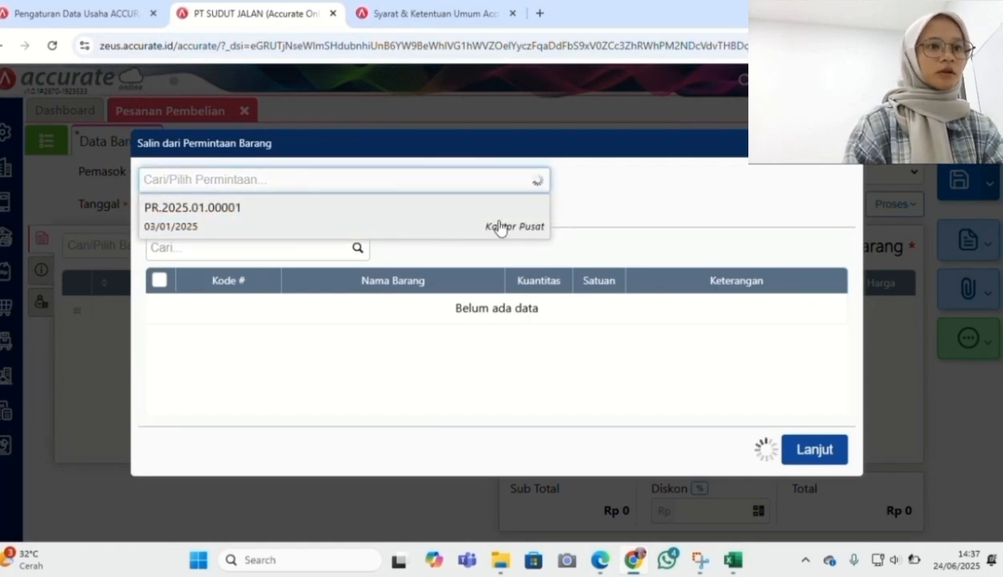
pyautogui.click(826, 476)
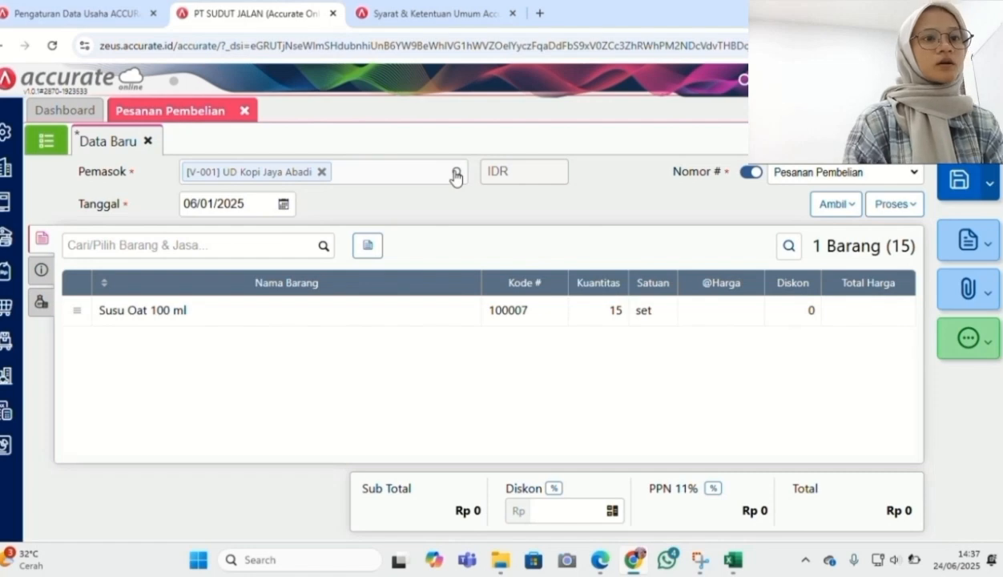
pyautogui.click(538, 314)
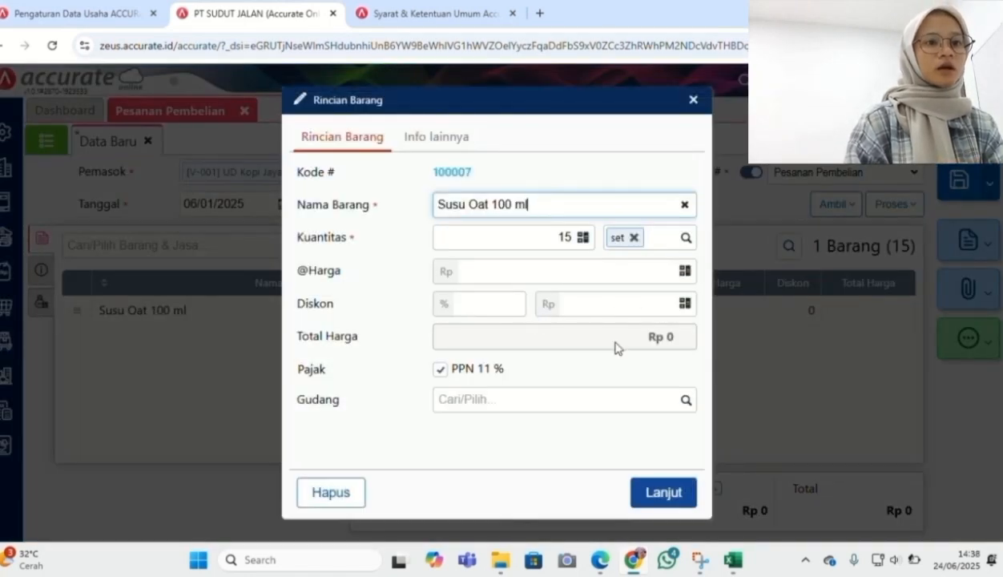
pyautogui.click(620, 270)
pyautogui.write('40.000')
pyautogui.click(665, 490)
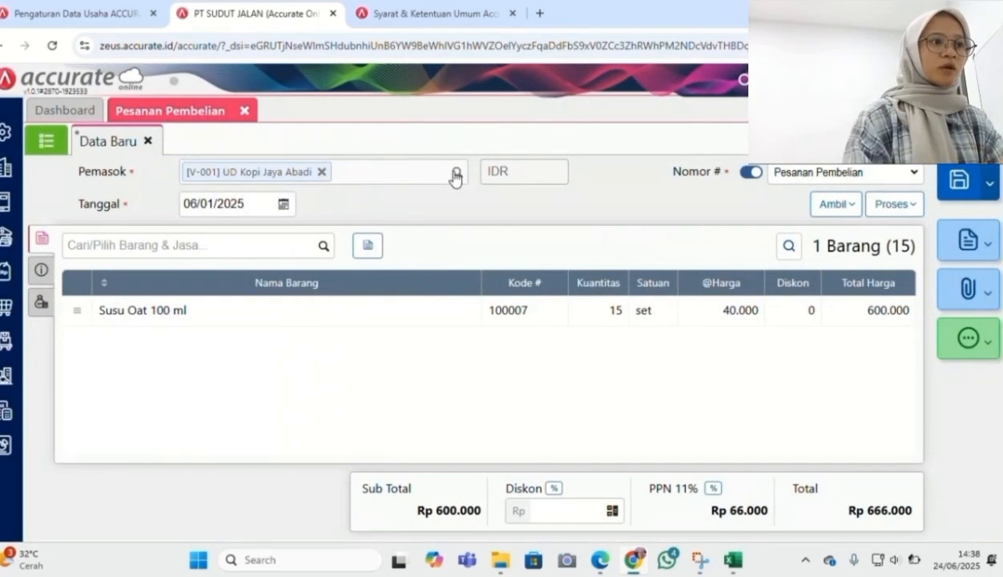
# Reset the order with supplier Toko Kopi Maju and order date 06/01/2025
pyautogui.click(320, 174)
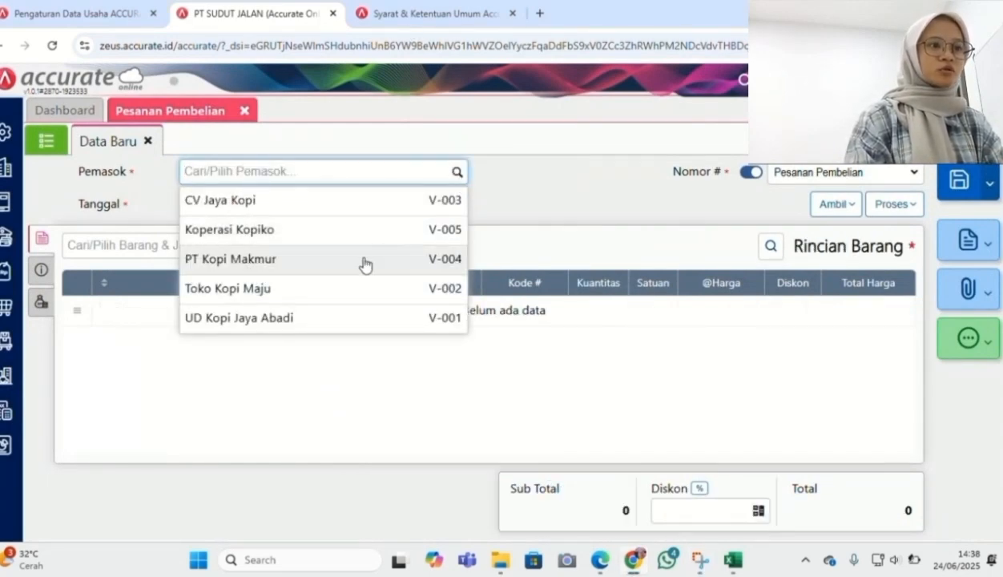
pyautogui.click(352, 289)
pyautogui.click(250, 205)
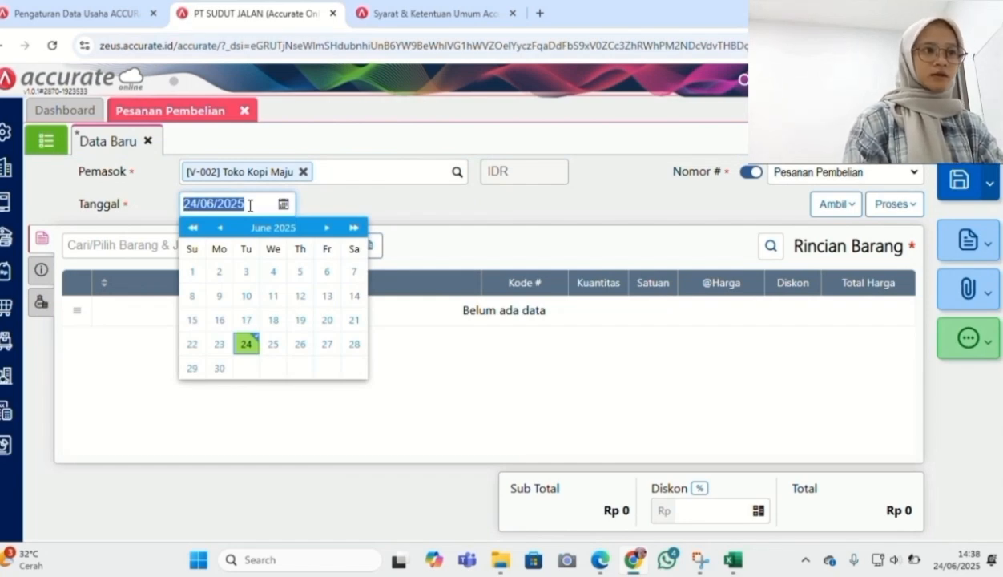
pyautogui.write('06/01/2025')
pyautogui.click(544, 217)
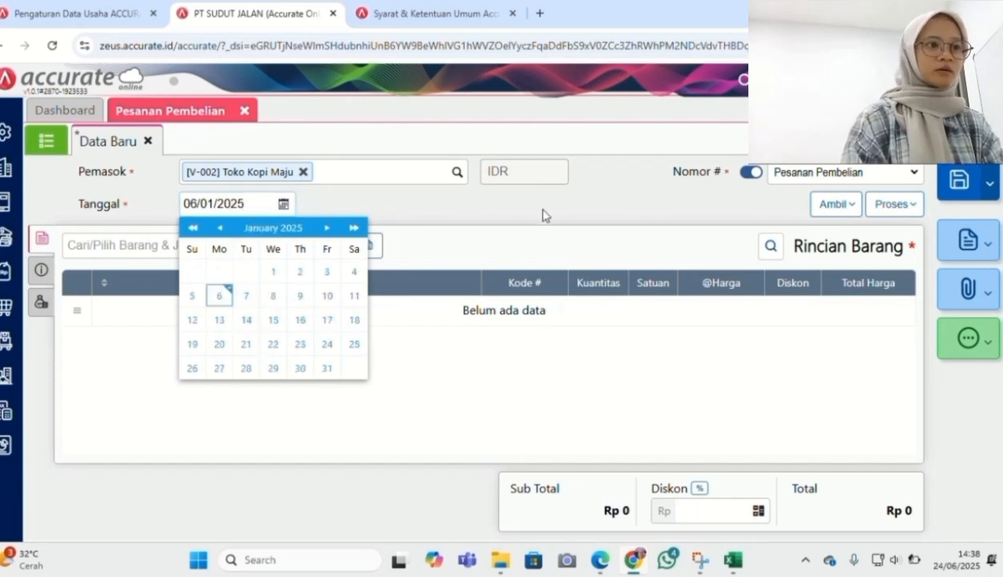
pyautogui.click(837, 209)
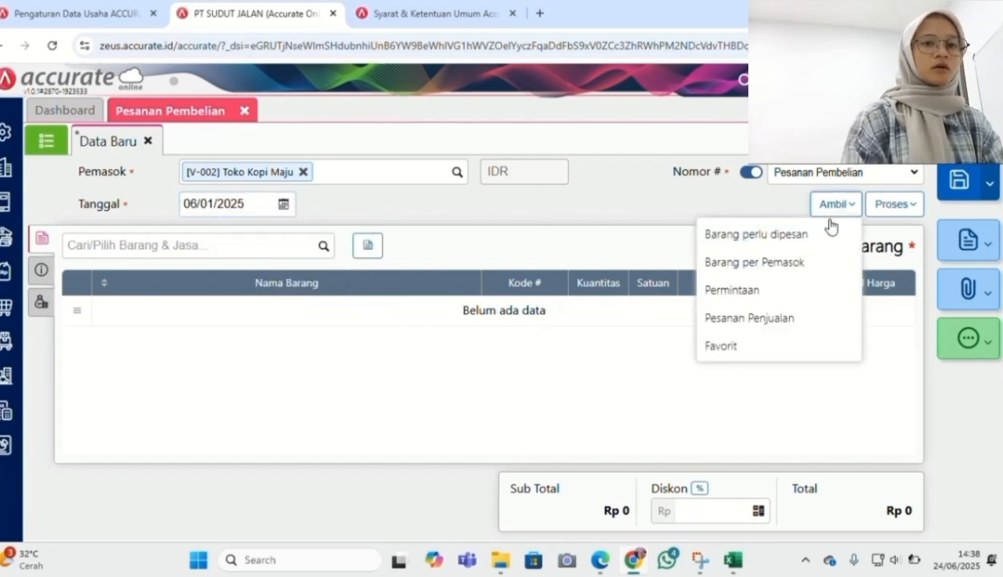
# Copy Susu Oat 100 ml from request PR.2025.01.00001 at a unit price of 40.000
pyautogui.click(782, 298)
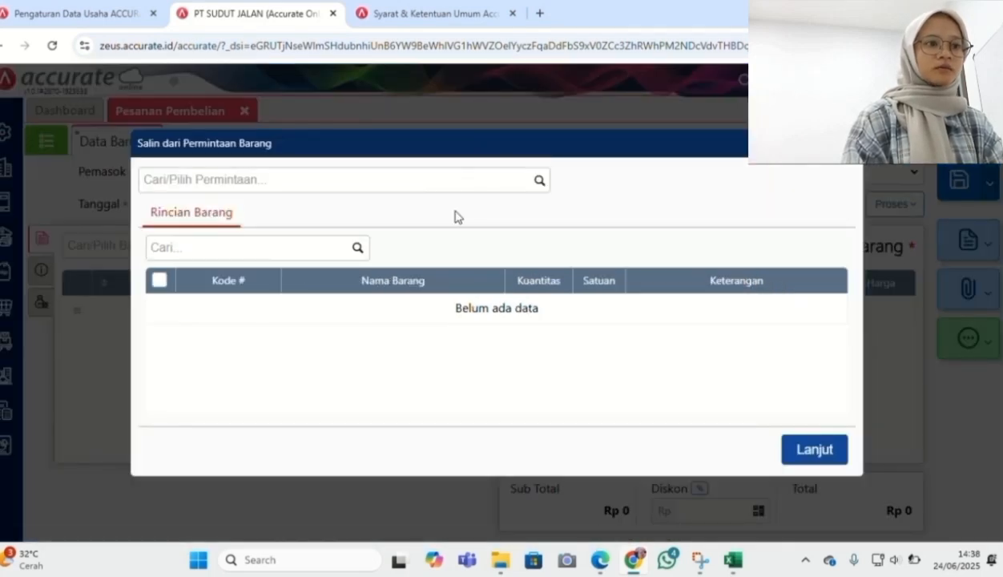
pyautogui.click(539, 180)
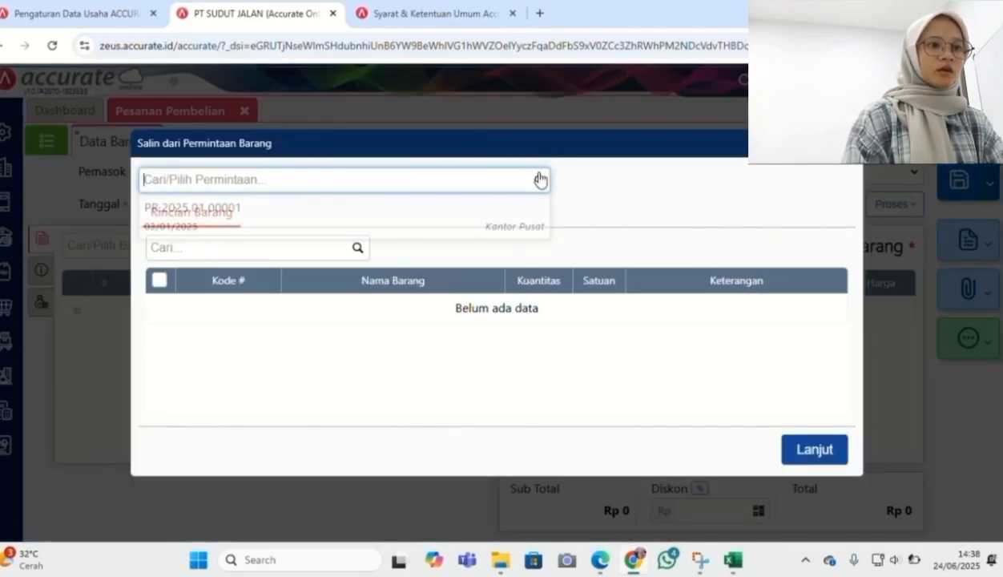
pyautogui.click(501, 216)
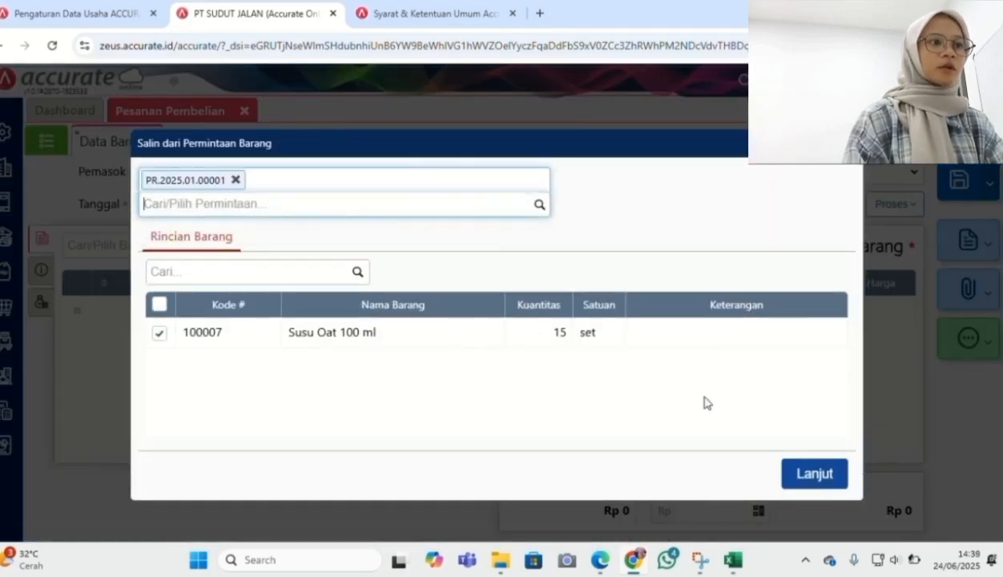
pyautogui.click(814, 474)
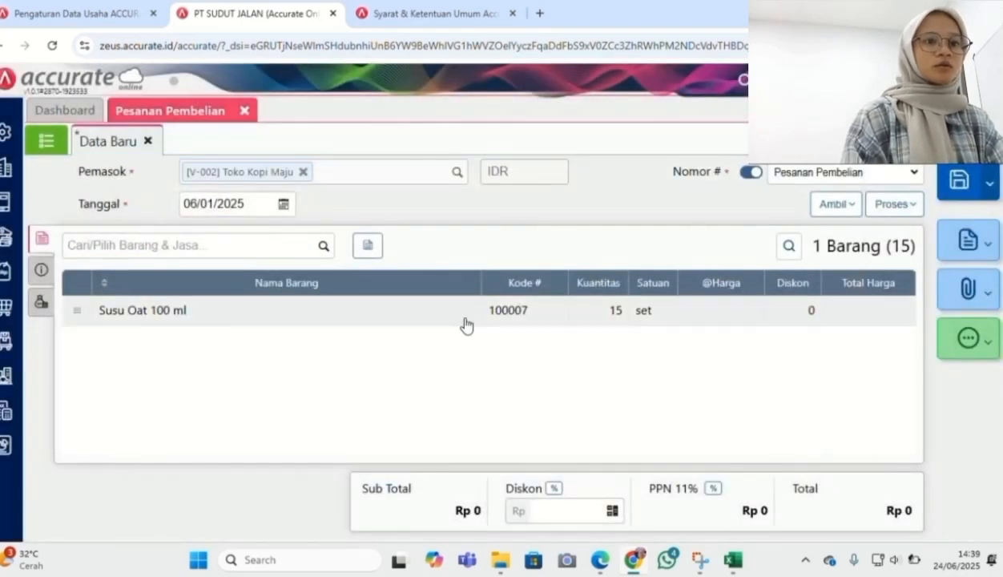
pyautogui.click(524, 310)
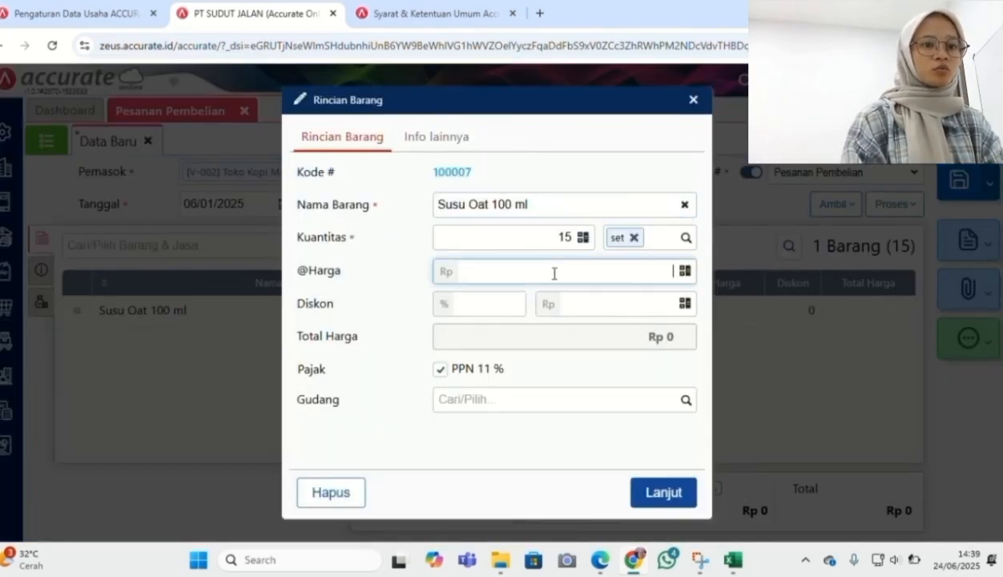
pyautogui.write('40.000')
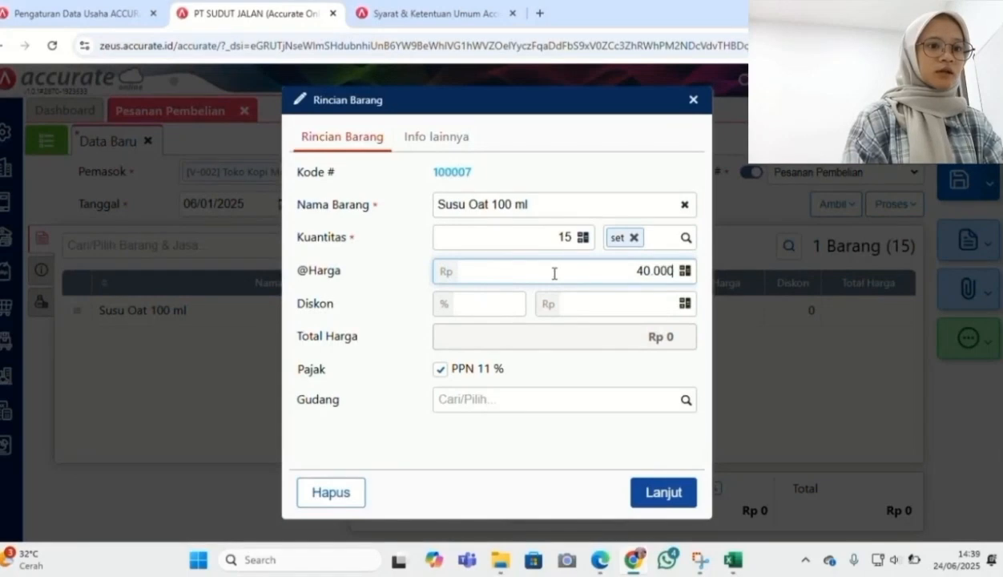
pyautogui.click(664, 493)
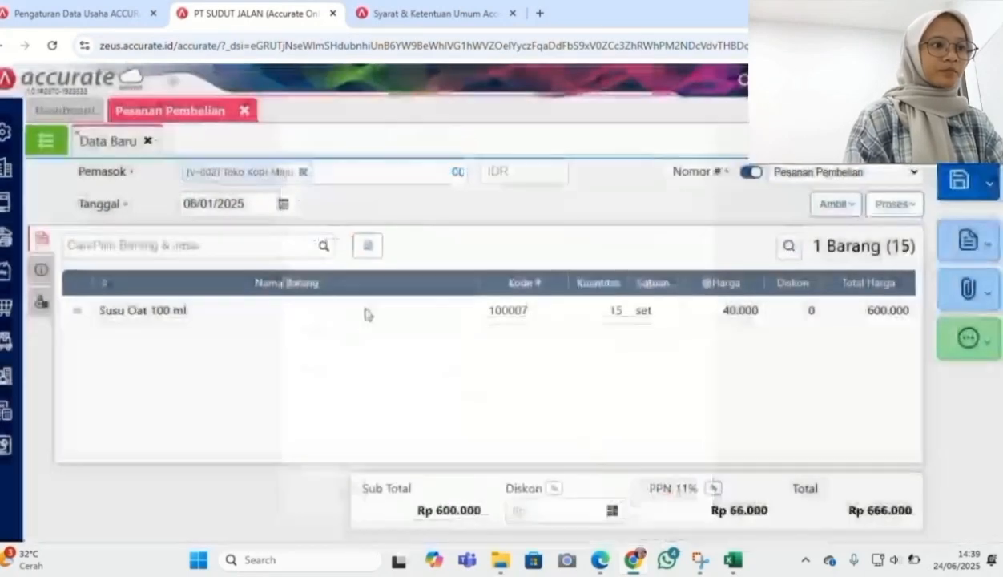
# Use the first saved shipping address, set shipping date 06/01/2025, and save the order
pyautogui.click(44, 272)
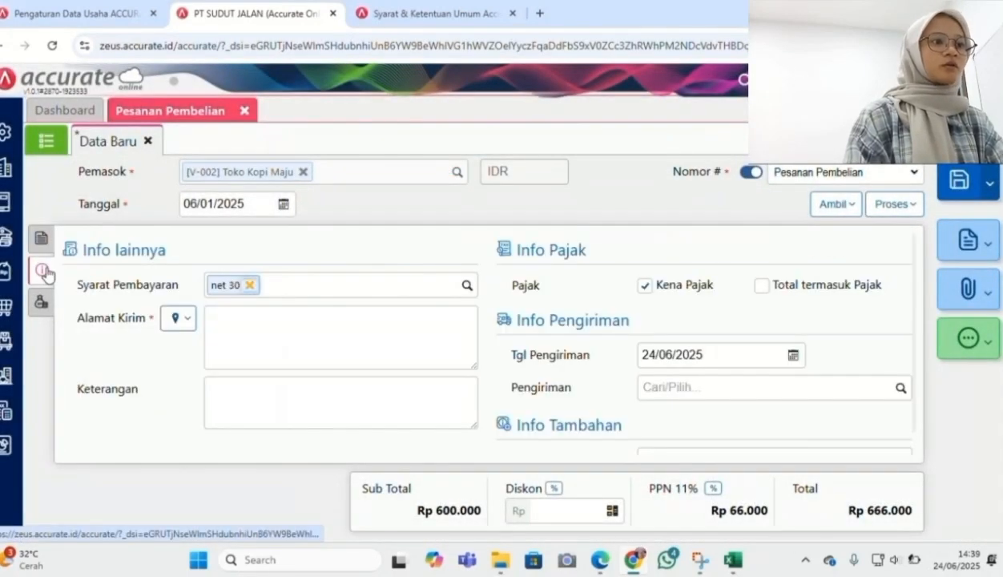
pyautogui.click(188, 324)
pyautogui.click(189, 346)
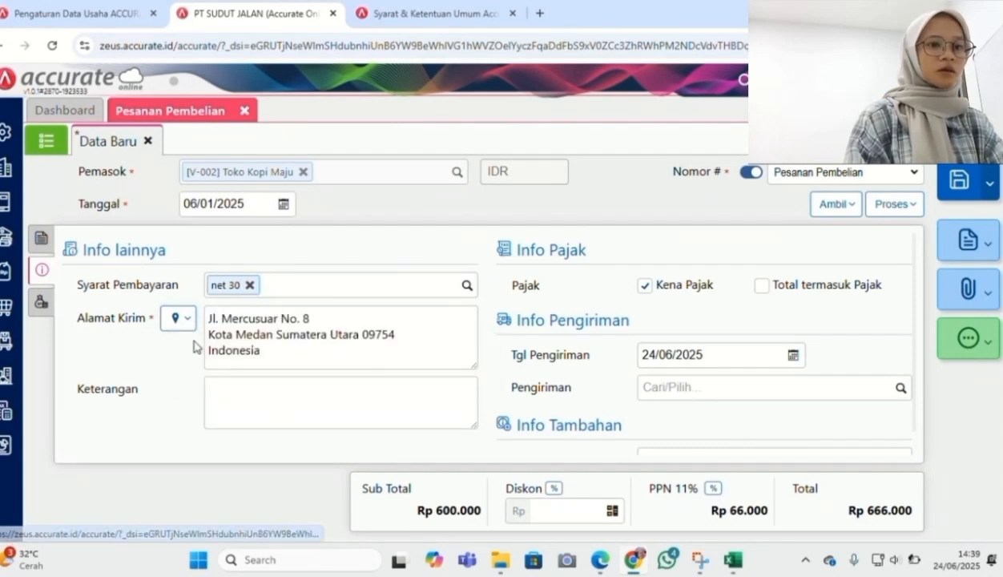
pyautogui.click(704, 354)
pyautogui.write('06/01/2025')
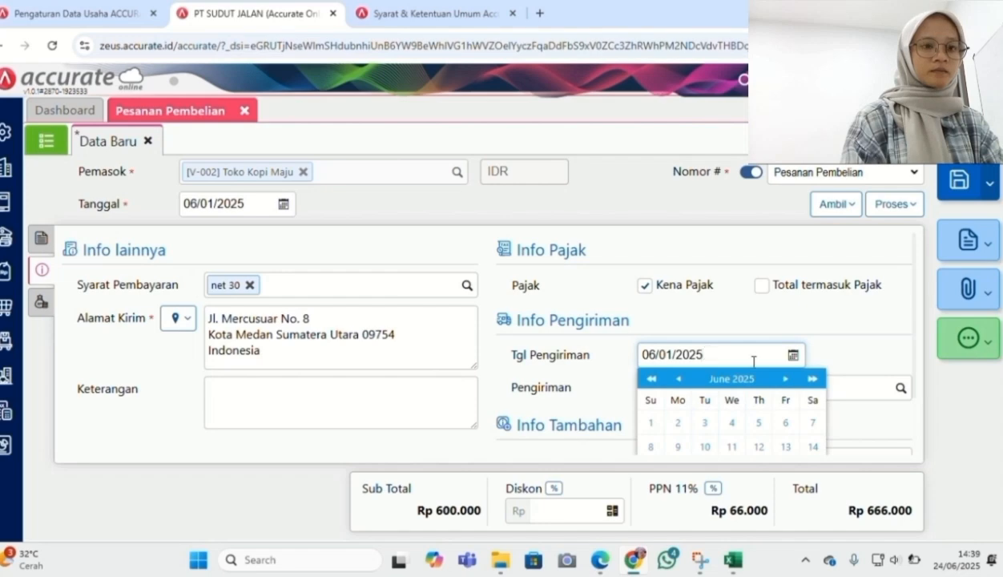
pyautogui.click(948, 454)
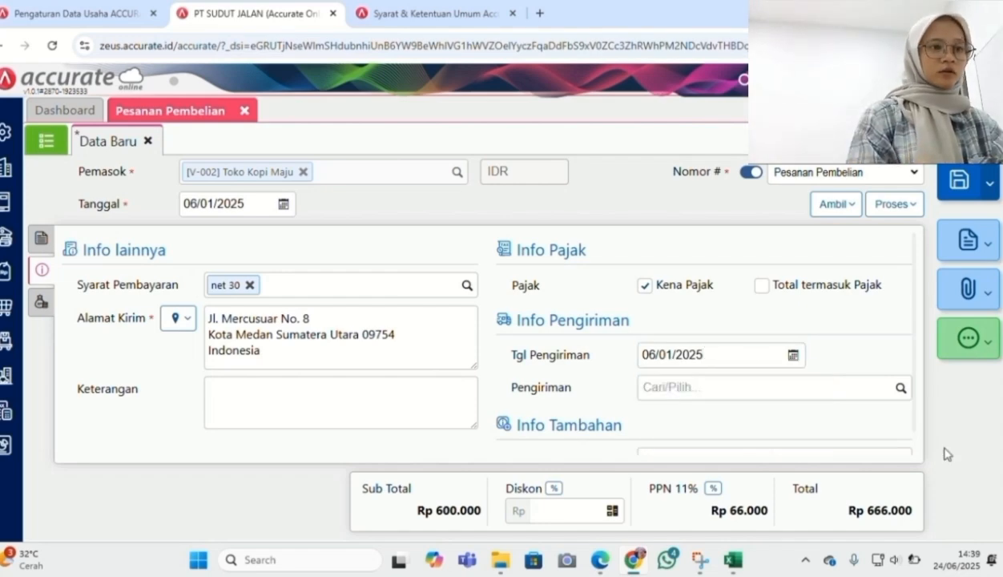
pyautogui.click(966, 178)
# Read case item 12 in the PDF: Toko Kopi Maju delivers 15 Susu Oat 100 ml by Mobil Pick Up
pyautogui.moveTo(624, 570)
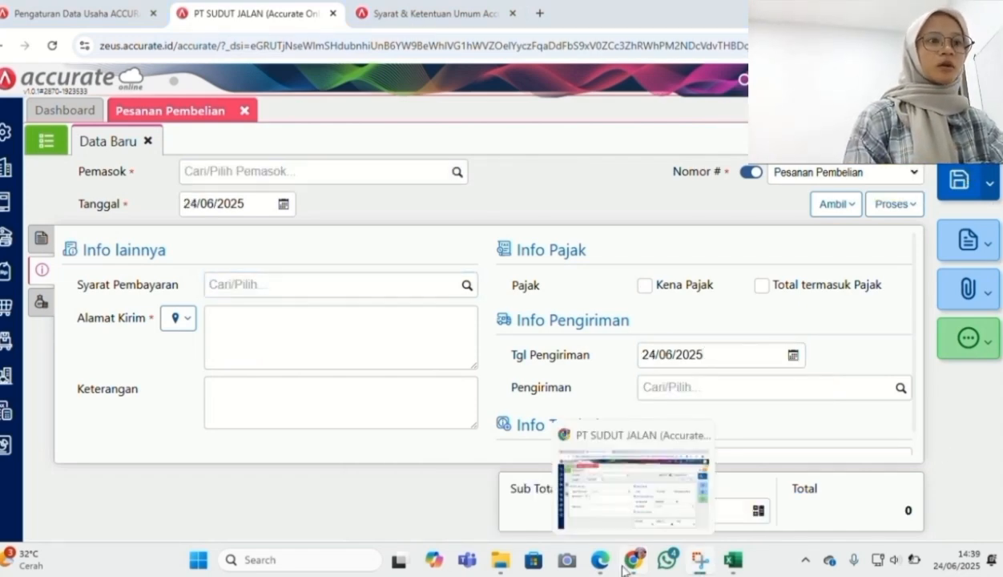
pyautogui.click(596, 557)
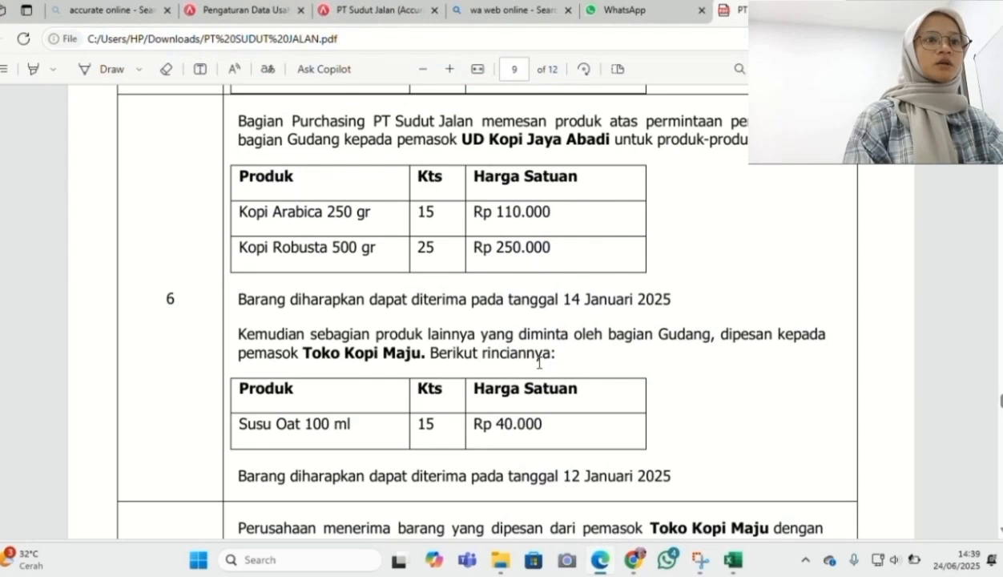
pyautogui.scroll(-4, 539, 362)
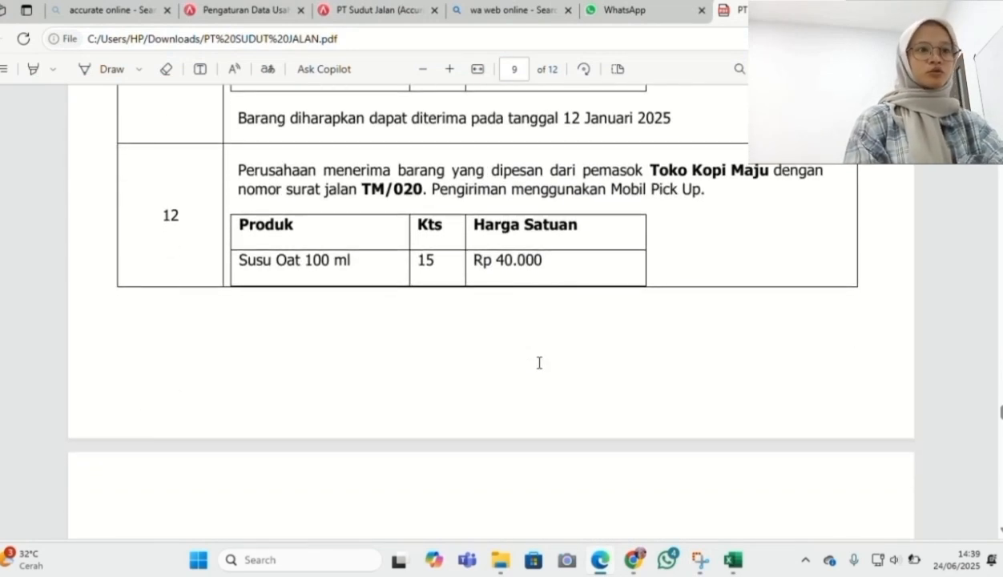
pyautogui.scroll(-1, 539, 362)
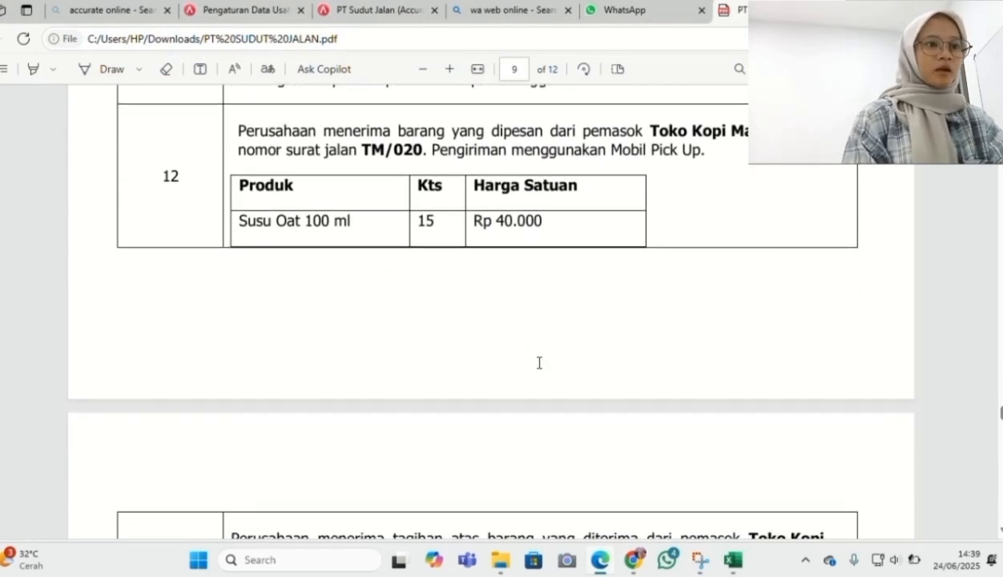
pyautogui.hotkey('alt', 'Tab')
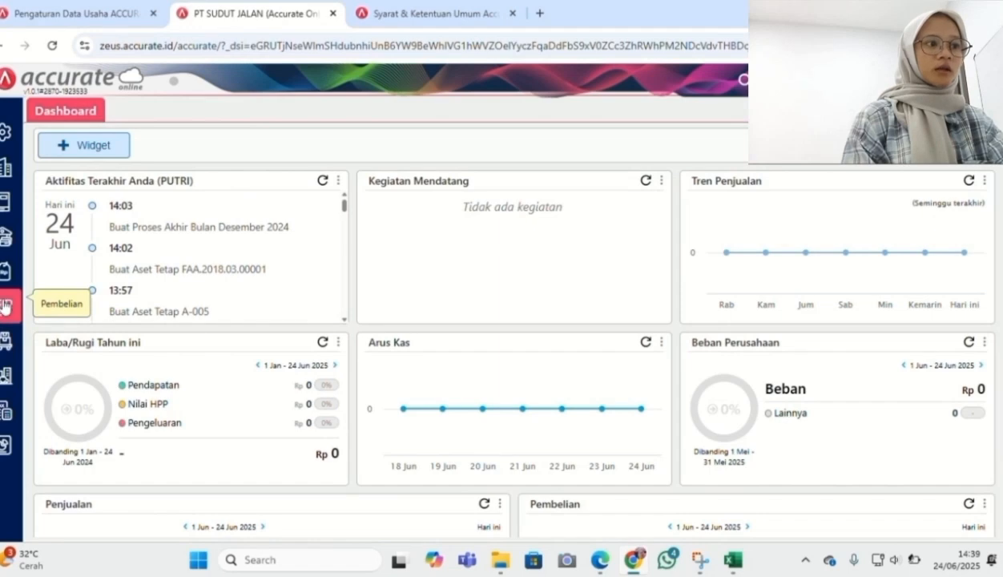
# Start a new goods receipt with Toko Kopi Maju as the supplier
pyautogui.click(4, 305)
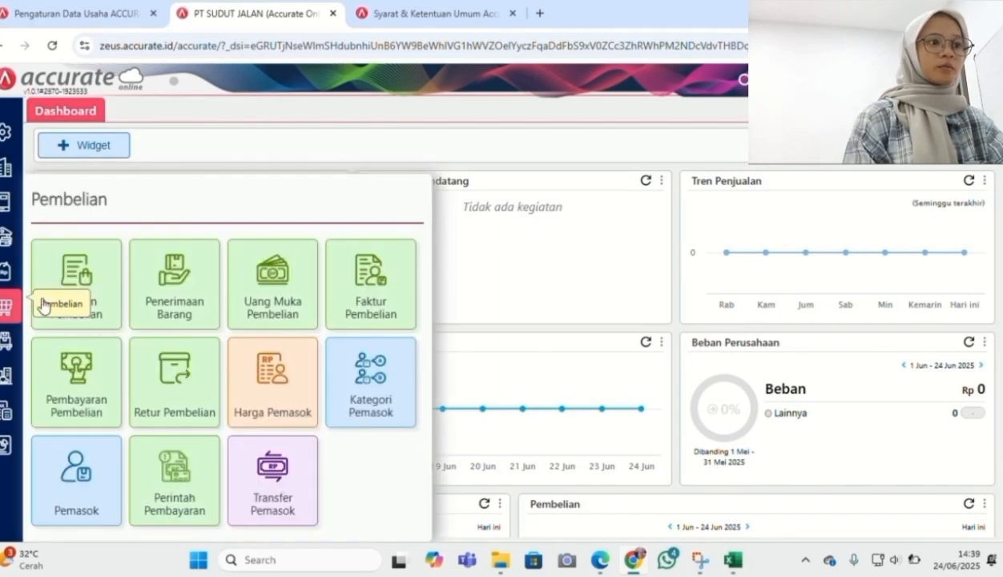
pyautogui.click(145, 308)
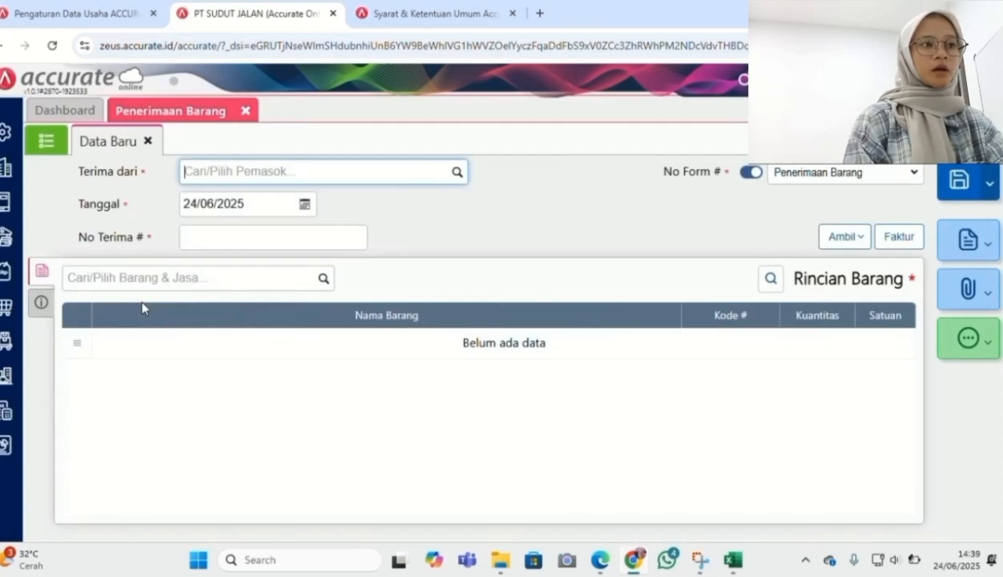
pyautogui.click(457, 173)
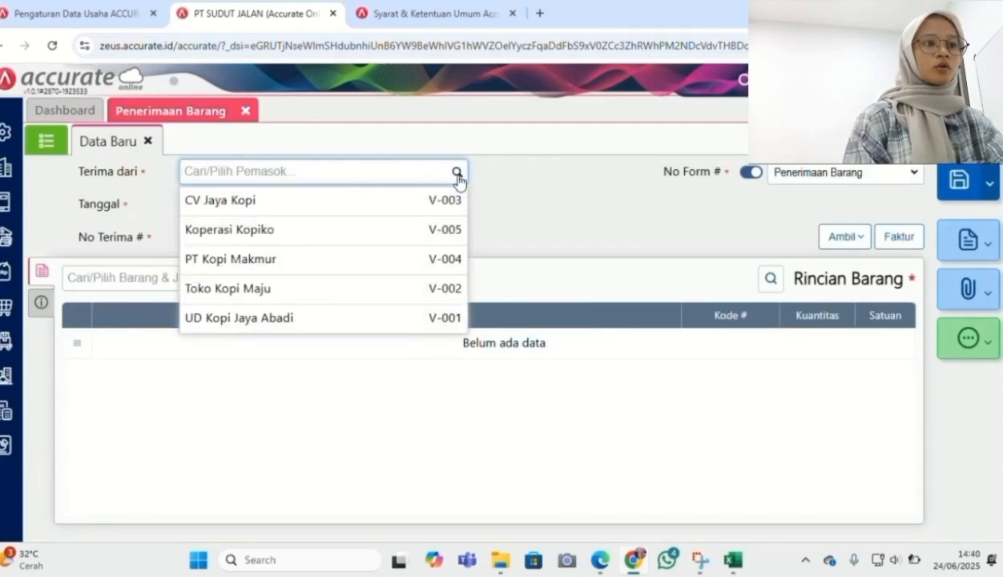
pyautogui.click(369, 290)
# Set the receipt date to 12/01/2025 and the receipt number to TM/020
pyautogui.click(270, 205)
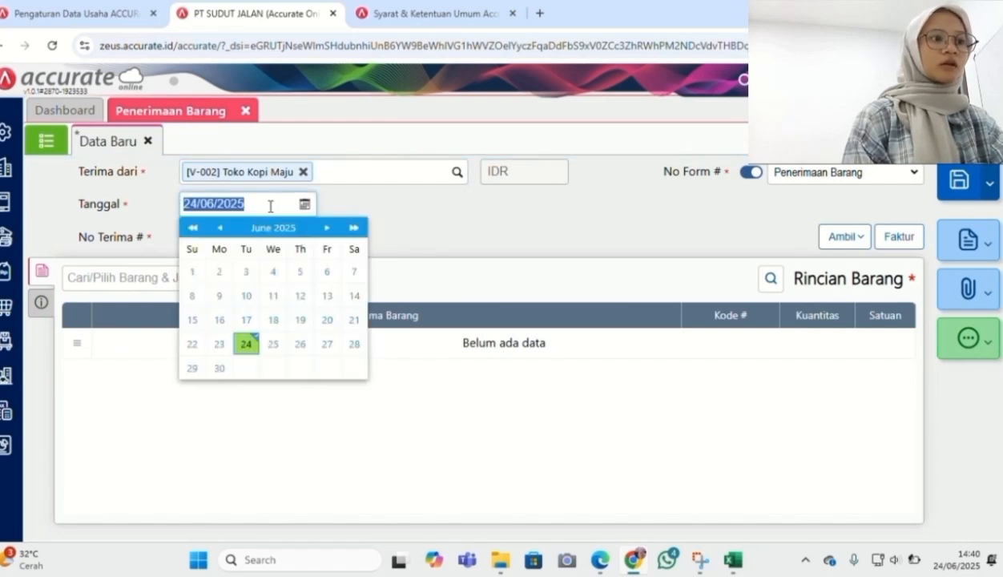
pyautogui.write('12/01/2025')
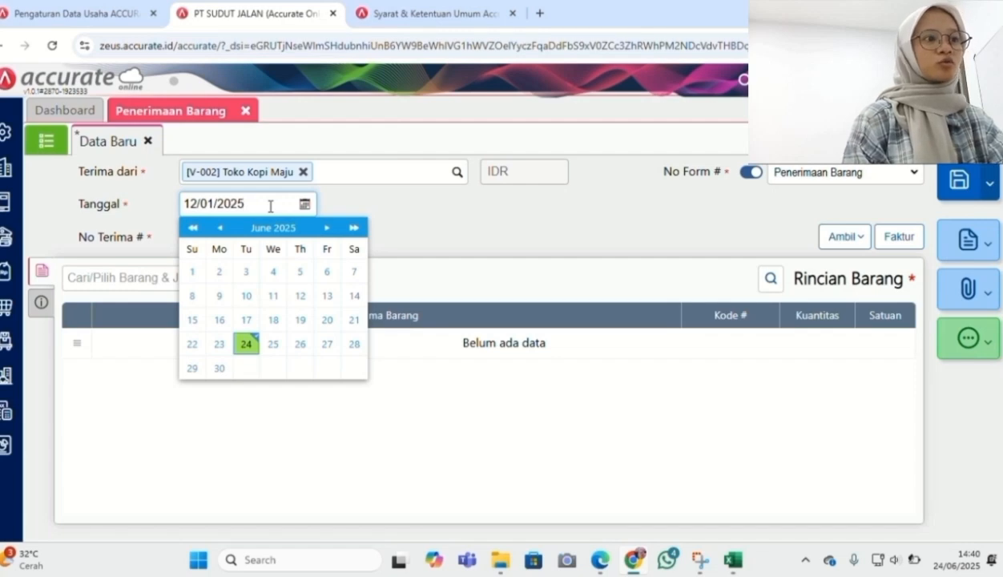
pyautogui.click(350, 238)
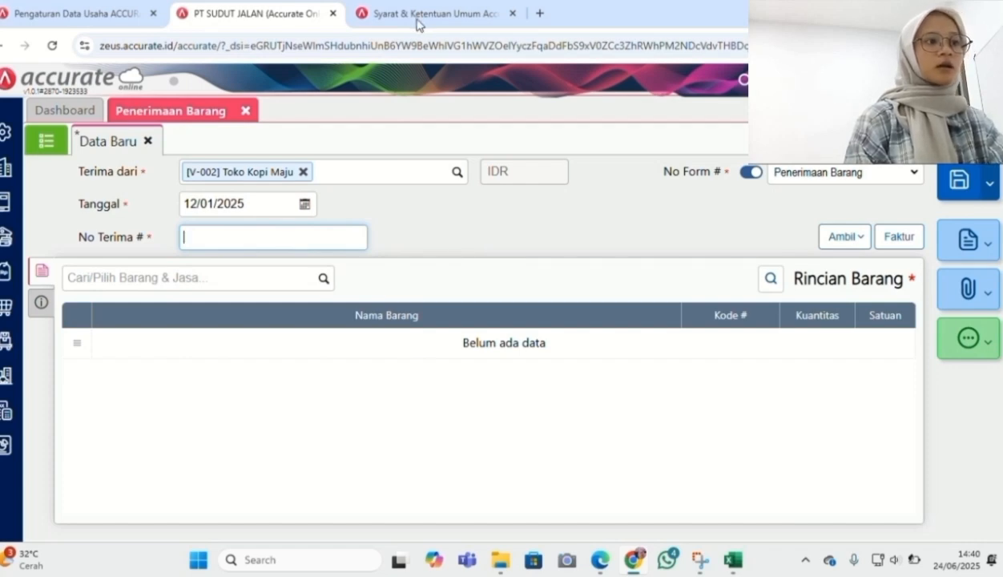
pyautogui.click(271, 239)
pyautogui.write('TM/020')
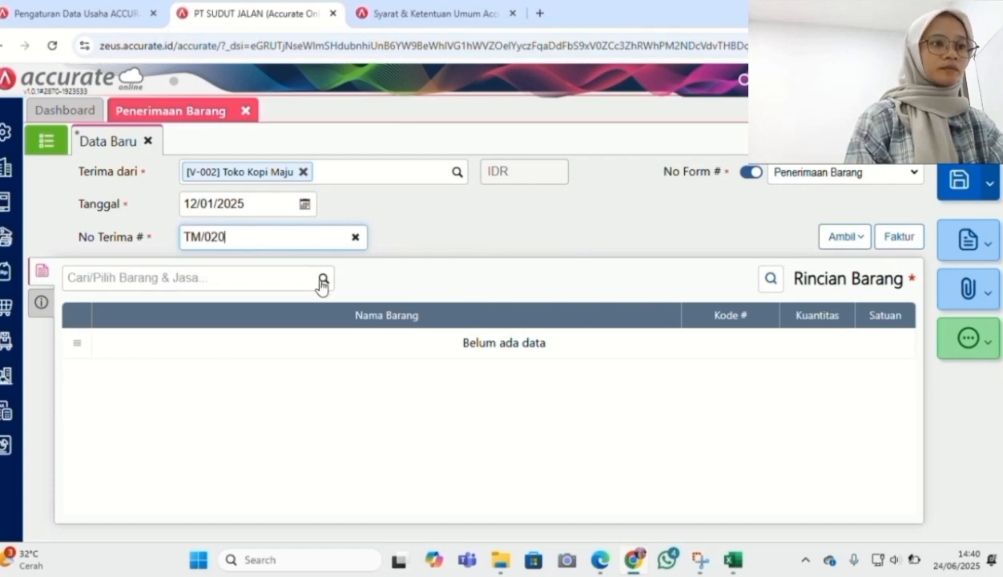
# Copy the items from purchase order PO.2025.01.00002 into the goods receipt
pyautogui.click(844, 239)
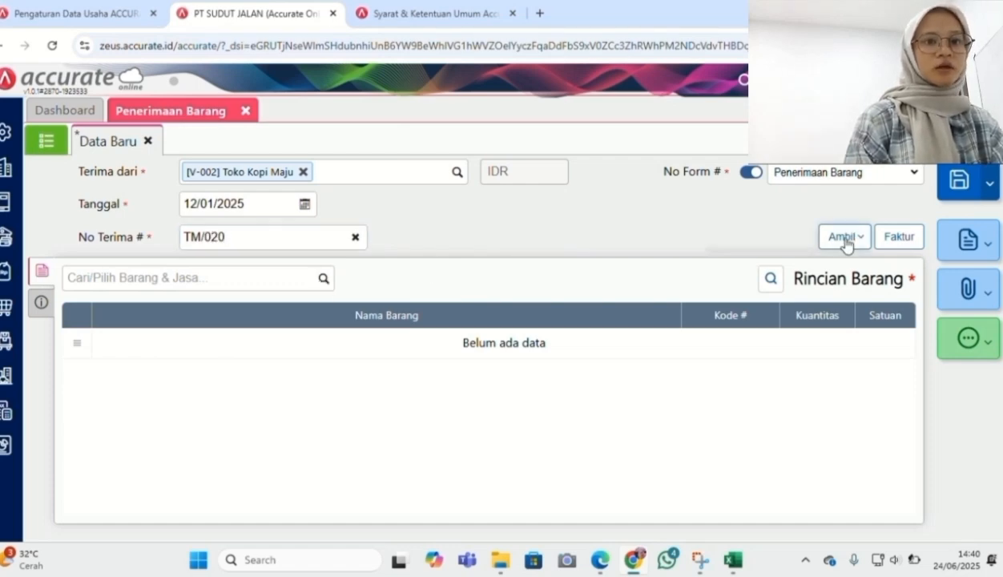
pyautogui.click(815, 269)
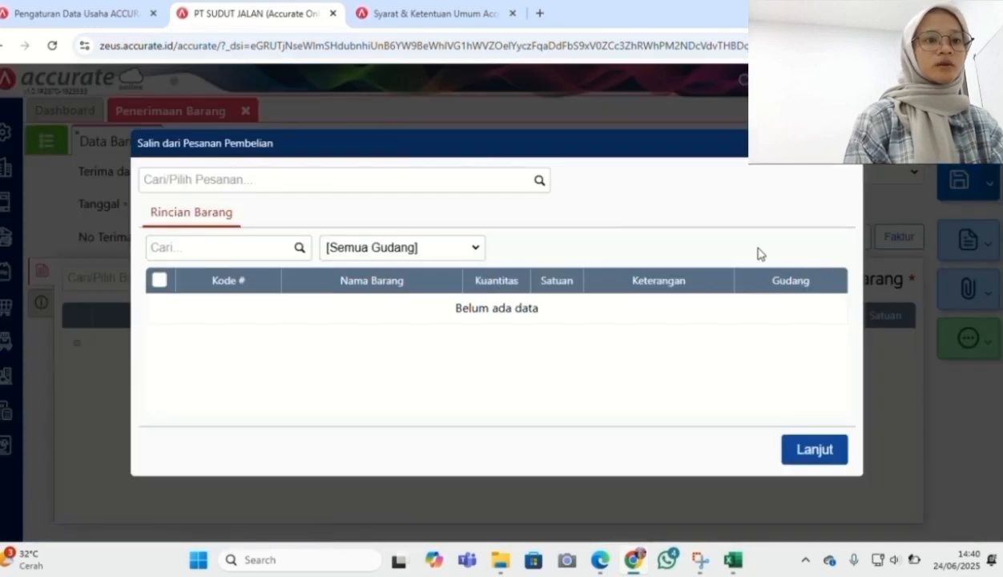
pyautogui.click(534, 183)
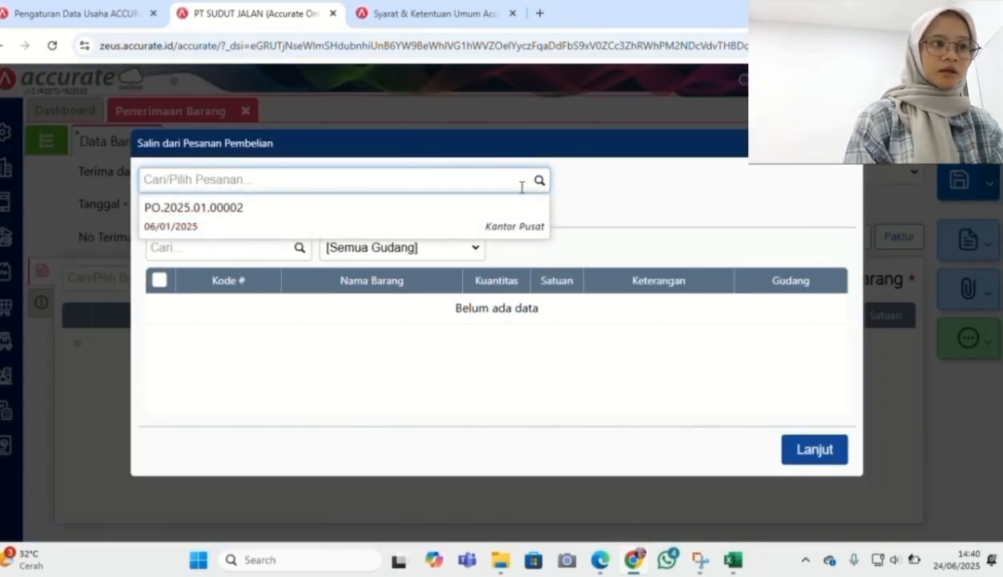
pyautogui.click(500, 223)
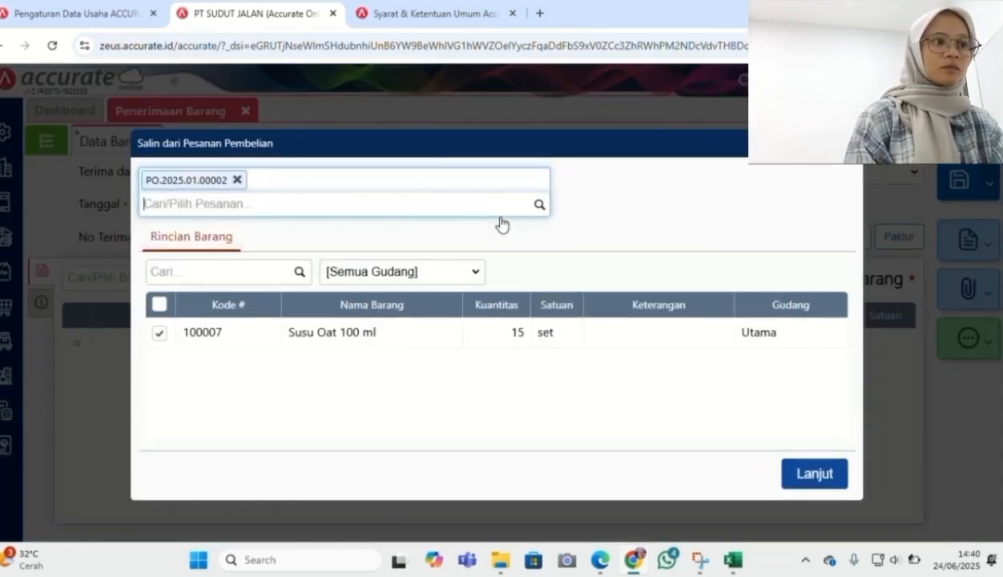
pyautogui.click(825, 475)
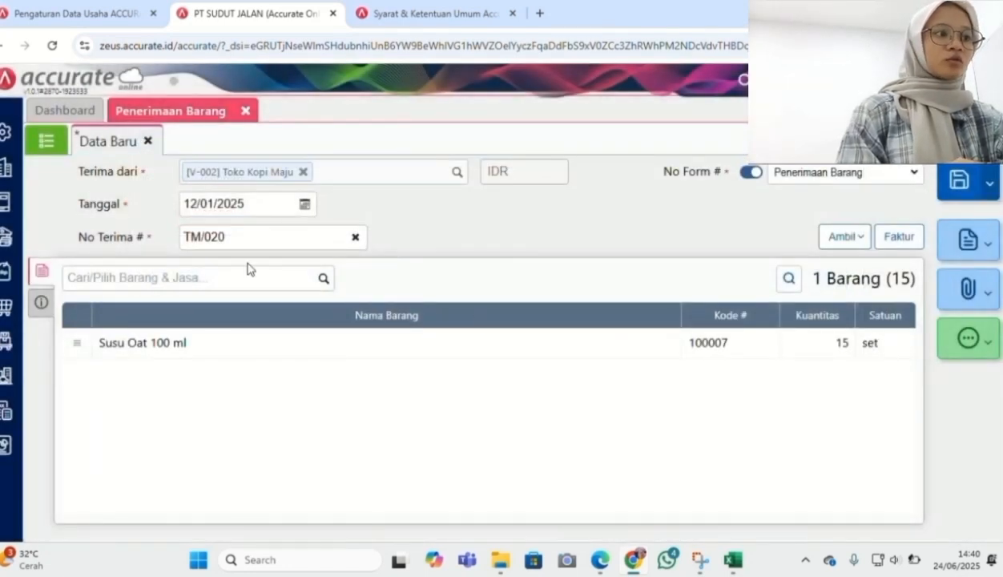
# Add Mobil Pick Up as a new shipping method and save goods receipt TM/020
pyautogui.click(41, 301)
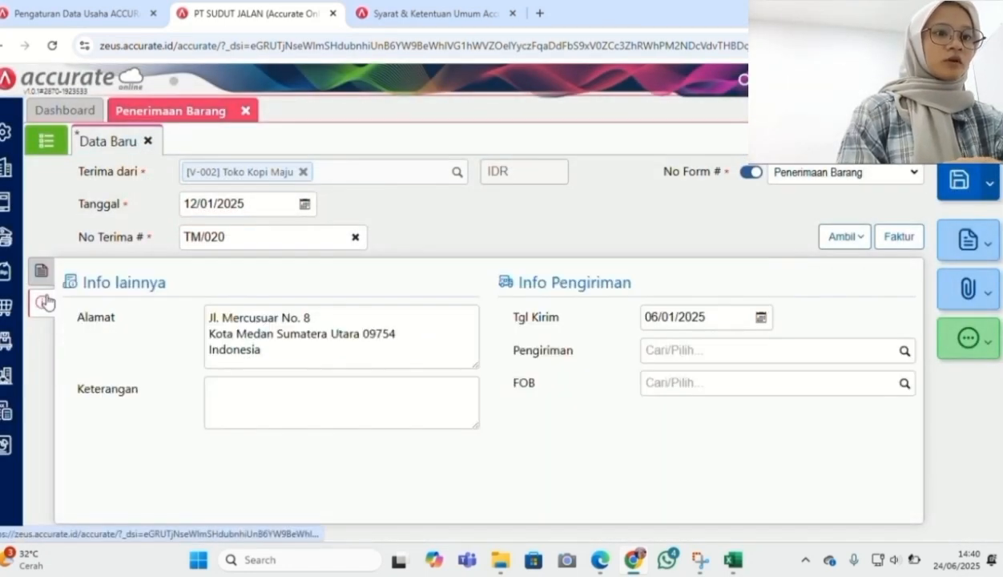
pyautogui.click(885, 349)
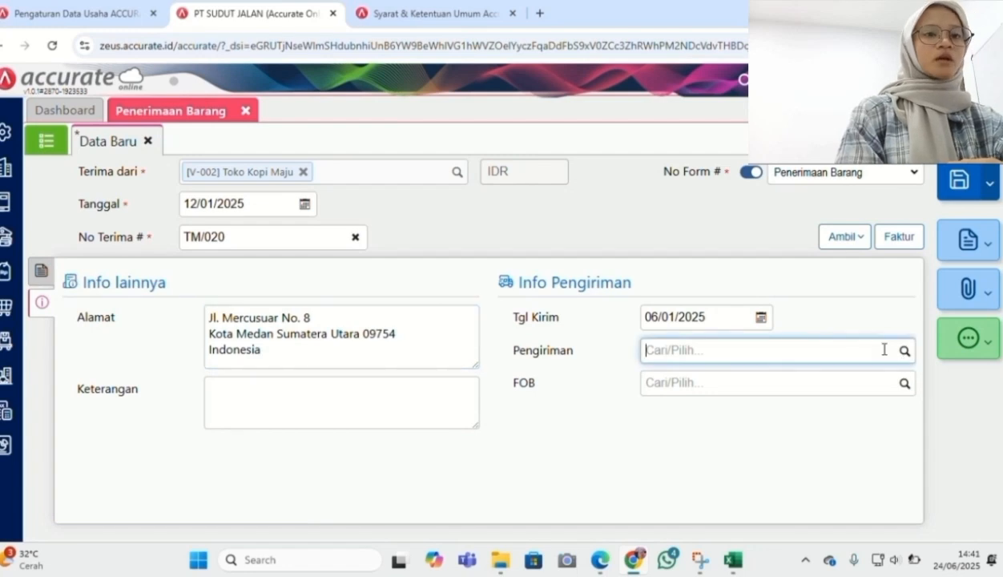
pyautogui.write('MOB')
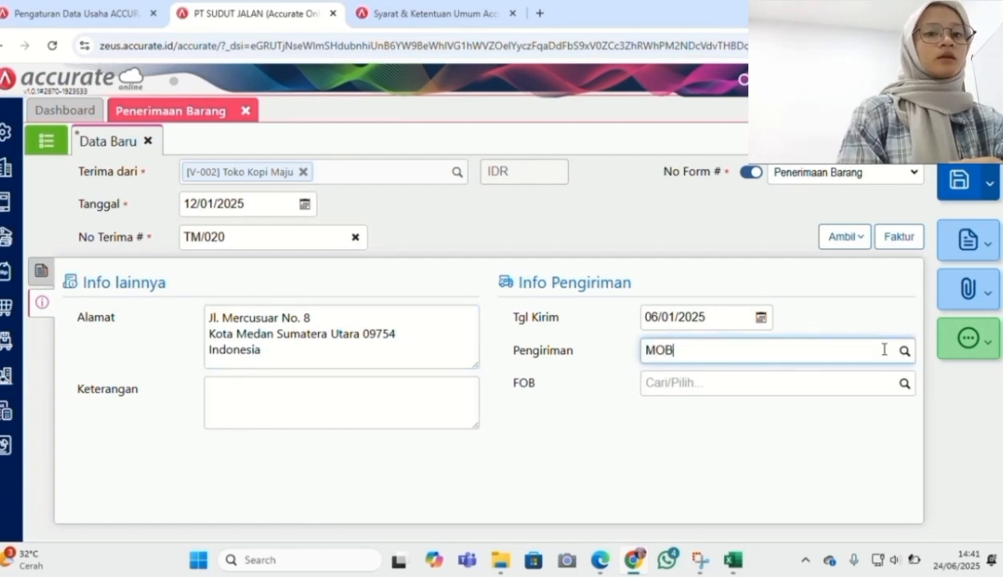
pyautogui.press('BackSpace')
pyautogui.press('BackSpace')
pyautogui.write('obil Pick Up')
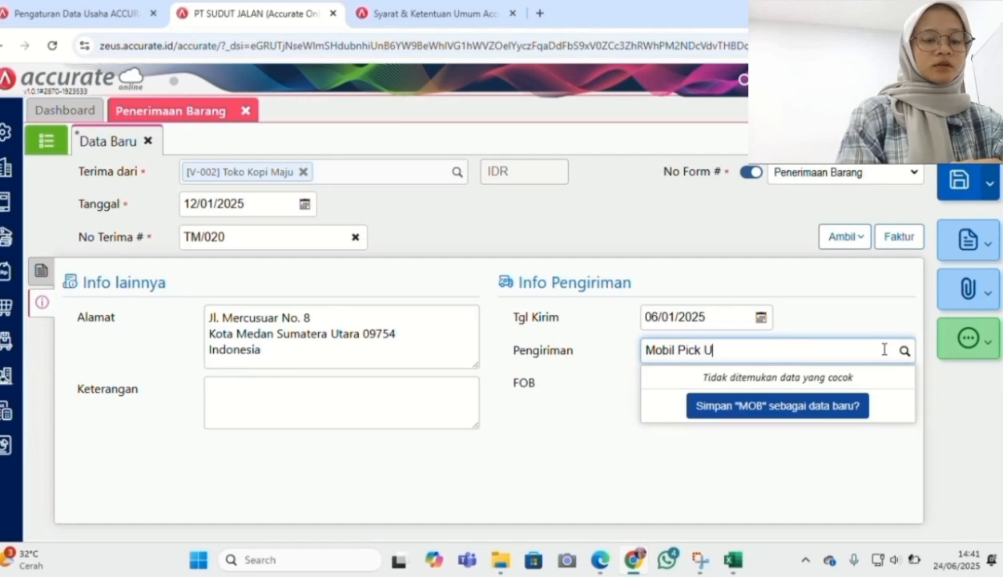
pyautogui.click(851, 405)
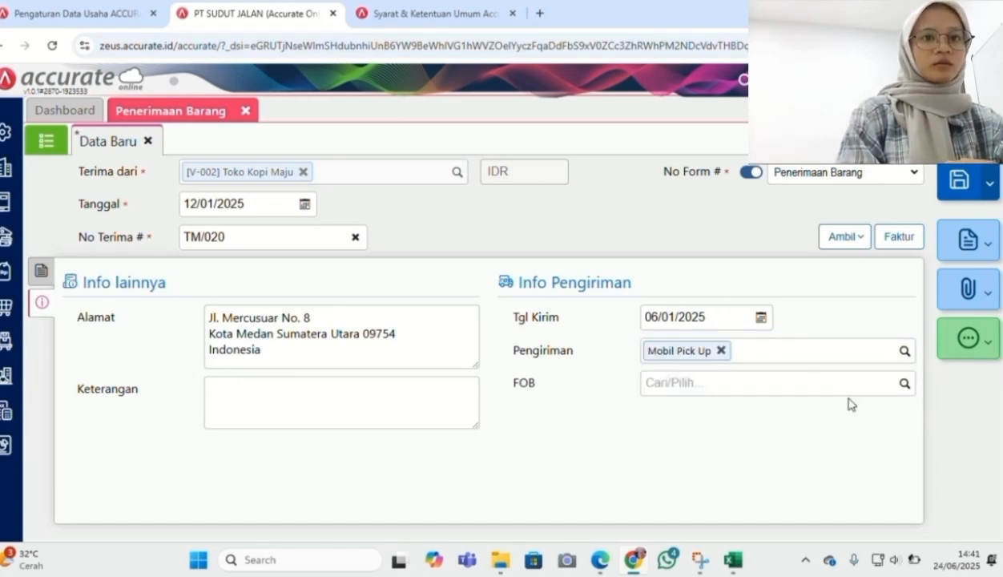
pyautogui.click(959, 181)
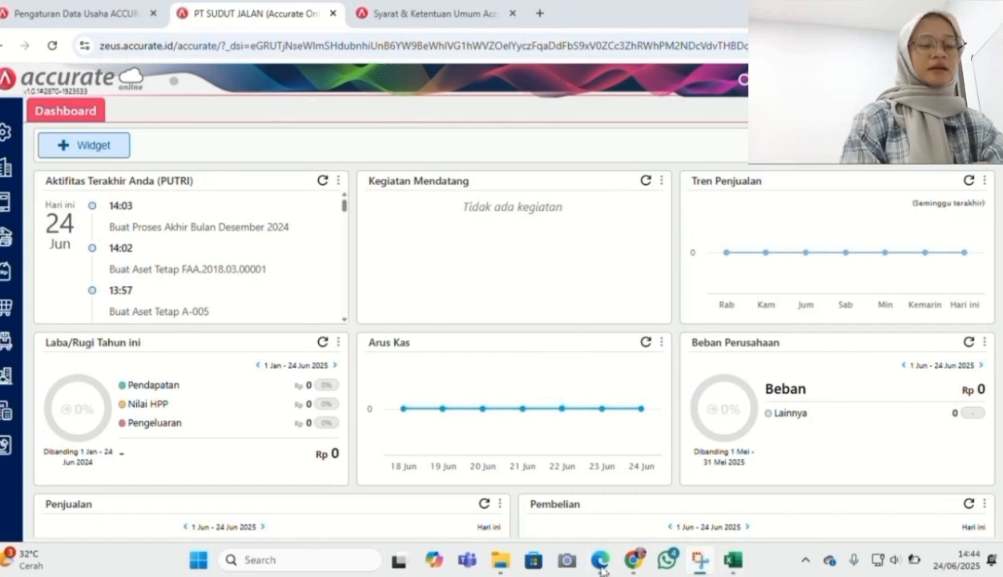
pyautogui.moveTo(593, 570)
pyautogui.click(516, 437)
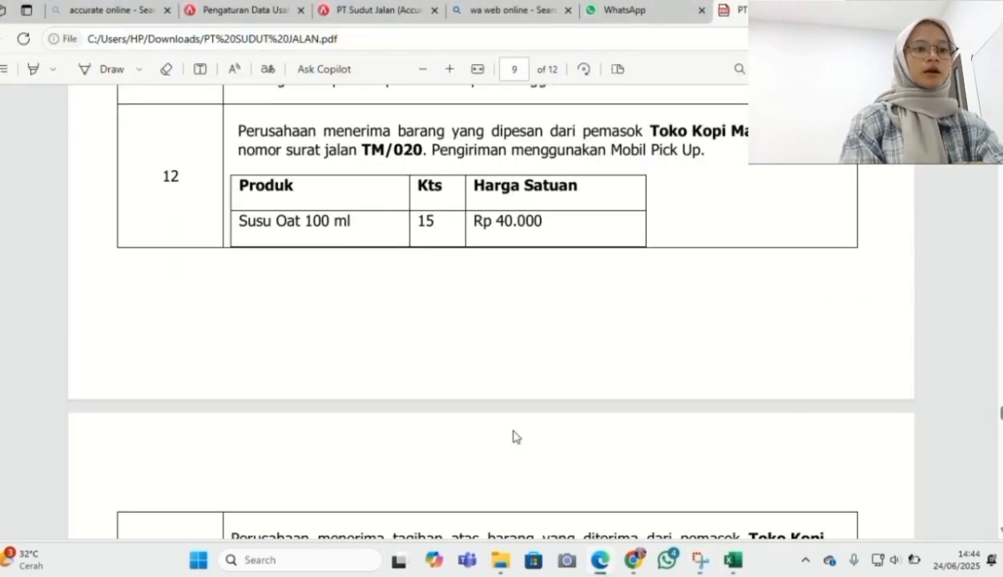
pyautogui.scroll(-4, 517, 436)
pyautogui.scroll(1, 517, 437)
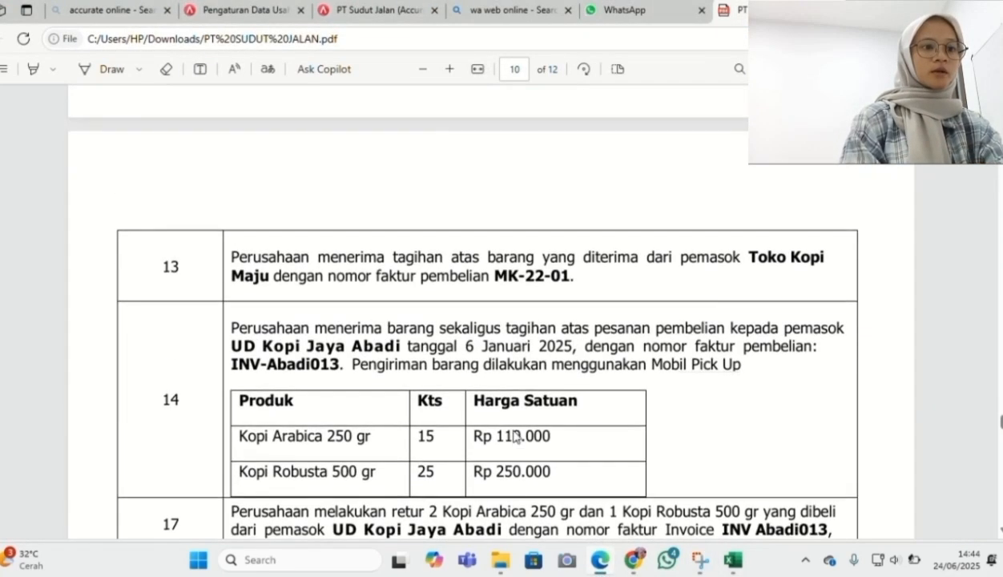
pyautogui.scroll(1, 517, 437)
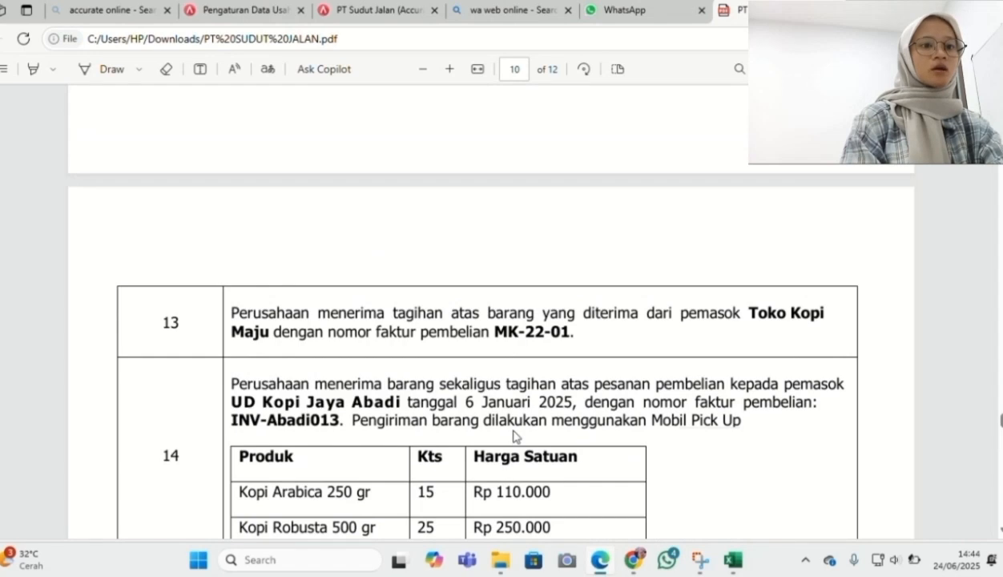
pyautogui.scroll(3, 517, 437)
pyautogui.scroll(-1, 516, 437)
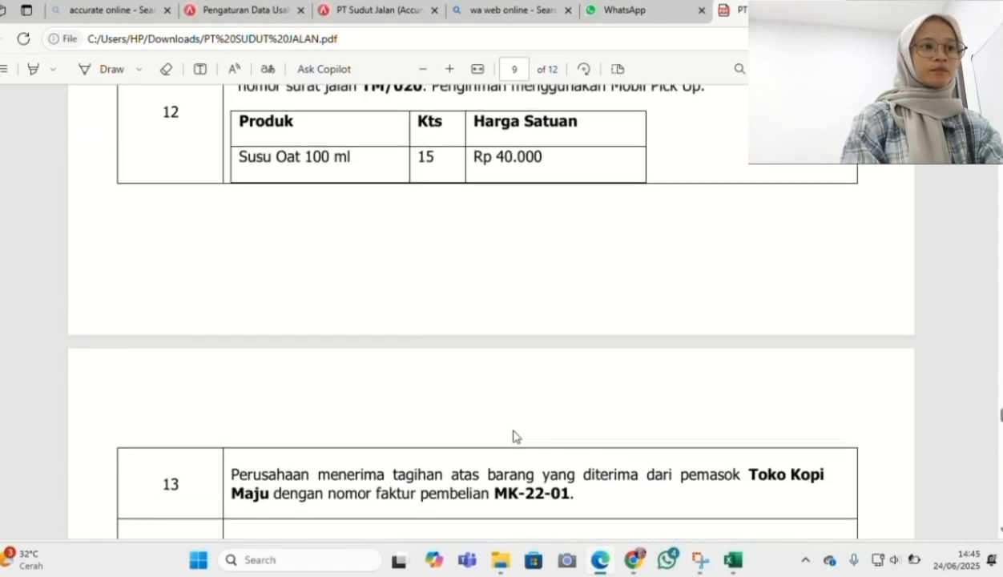
pyautogui.click(601, 564)
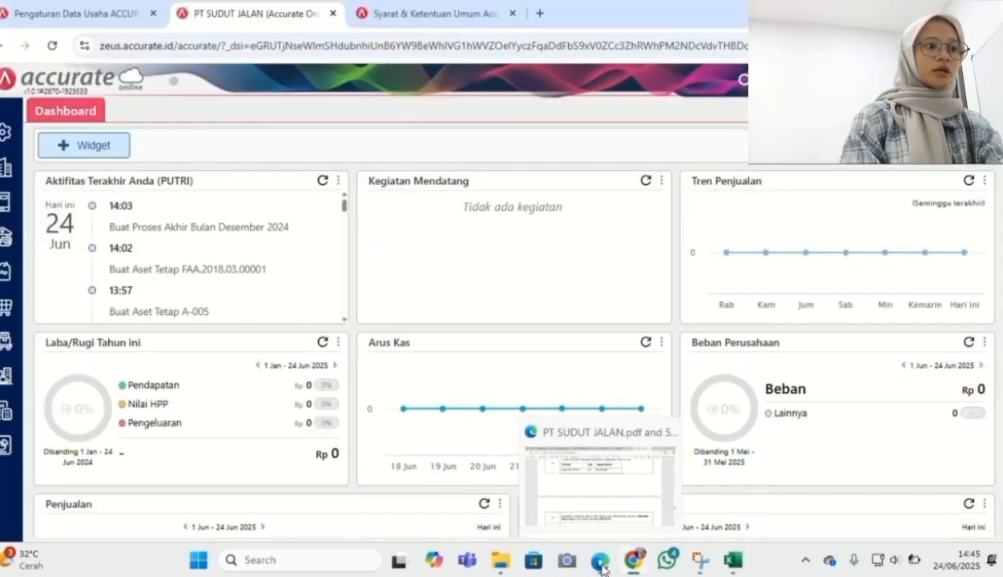
# Start a new purchase invoice for Toko Kopi Maju dated 13/01/2025
pyautogui.click(11, 305)
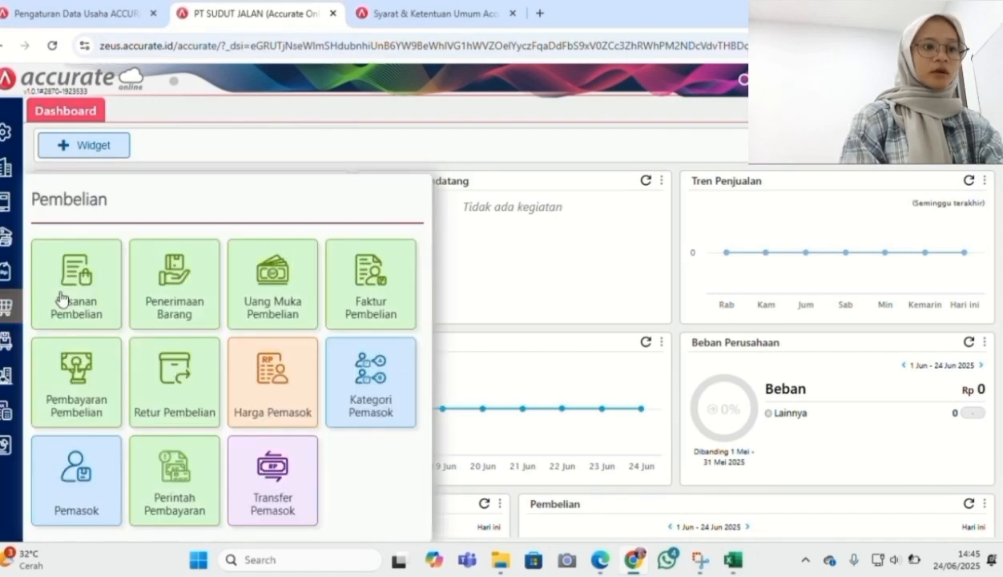
pyautogui.click(353, 282)
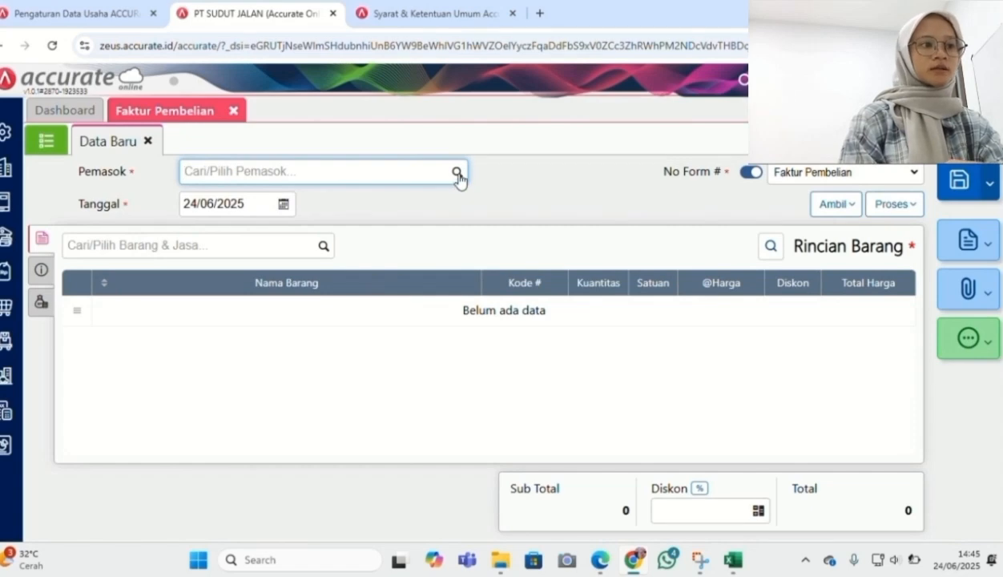
pyautogui.click(457, 173)
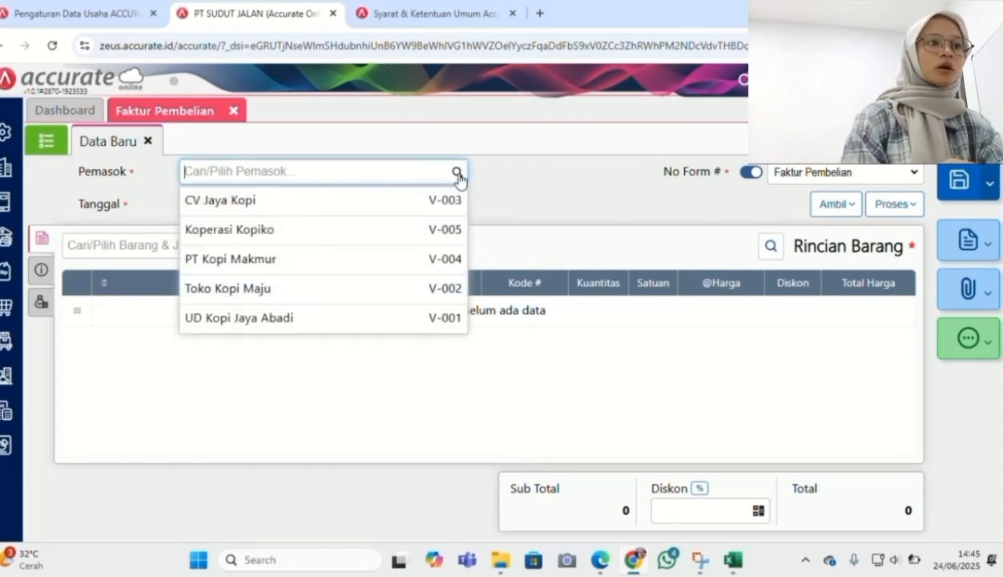
pyautogui.click(375, 289)
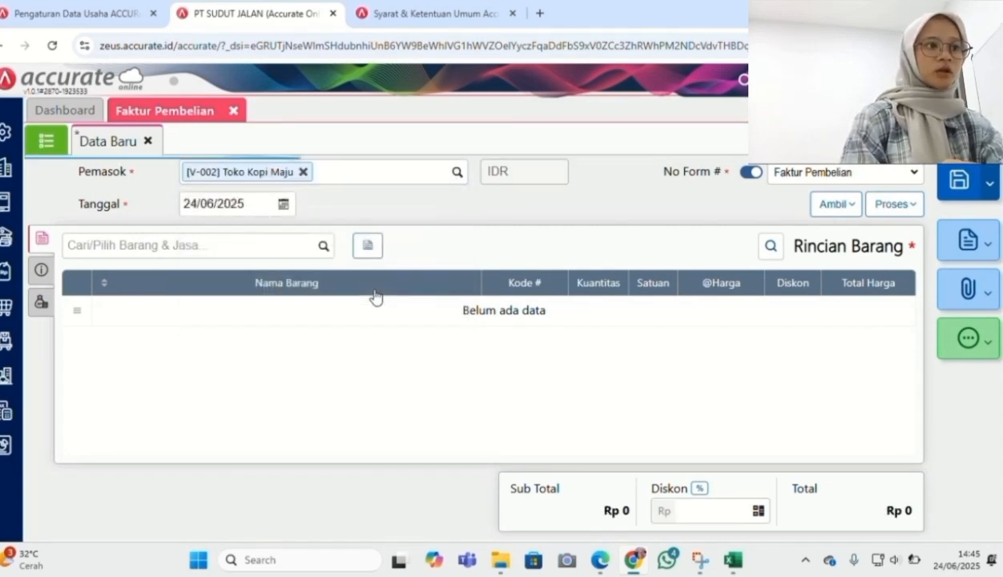
pyautogui.click(251, 208)
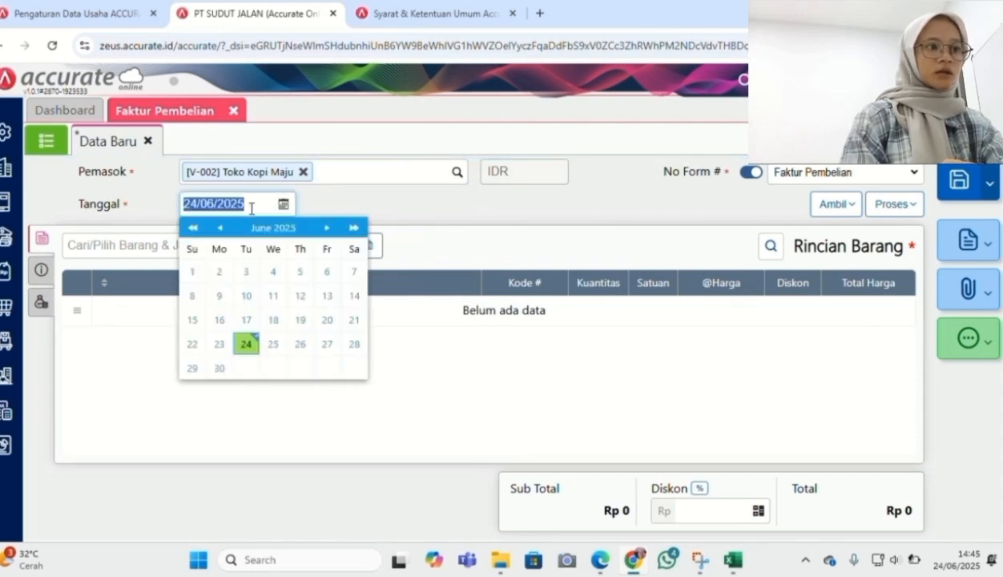
pyautogui.write('13/01/2025')
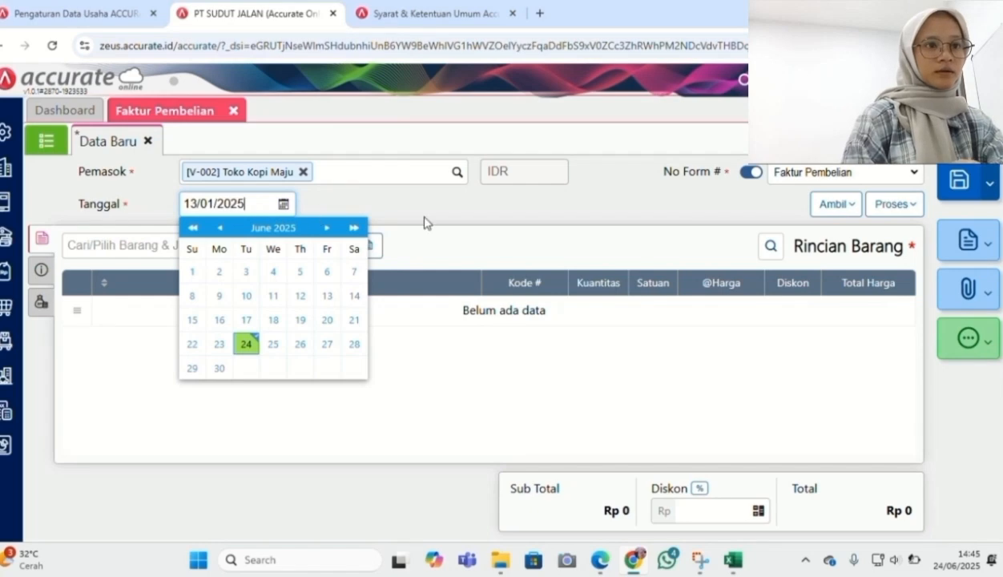
pyautogui.click(423, 222)
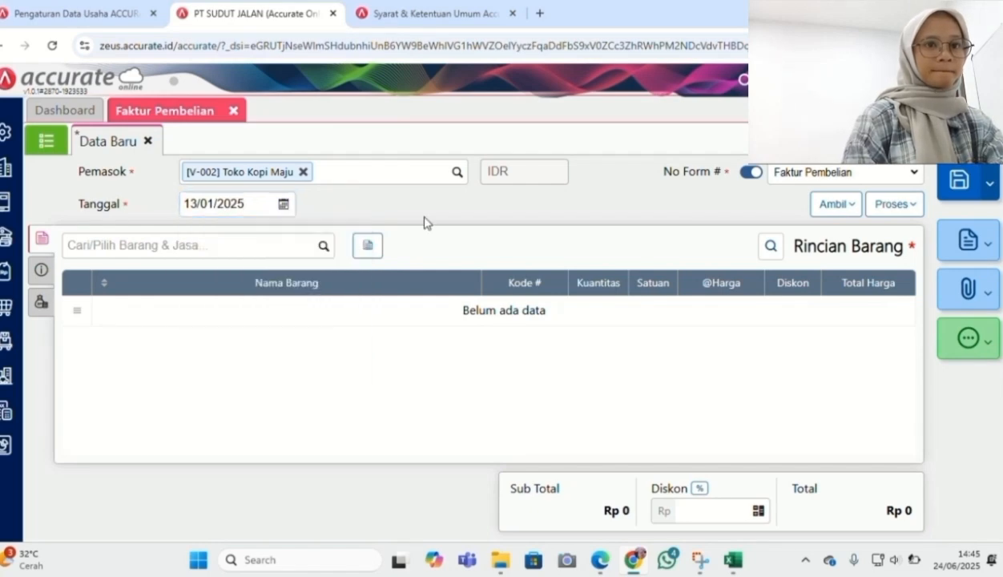
# Copy the 15 Susu Oat 100 ml items from goods receipt TM/020 into the invoice
pyautogui.click(840, 206)
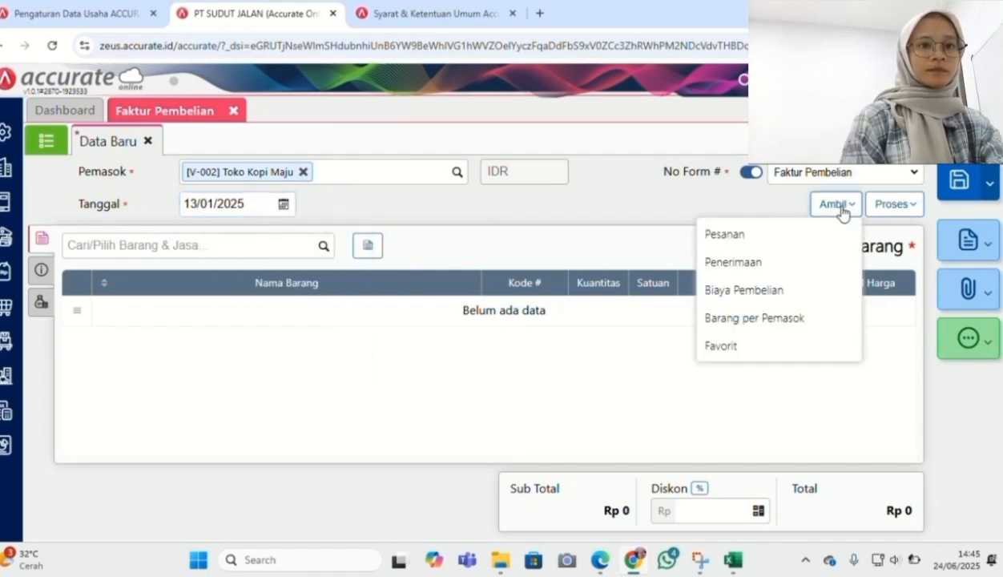
pyautogui.click(802, 263)
pyautogui.click(535, 186)
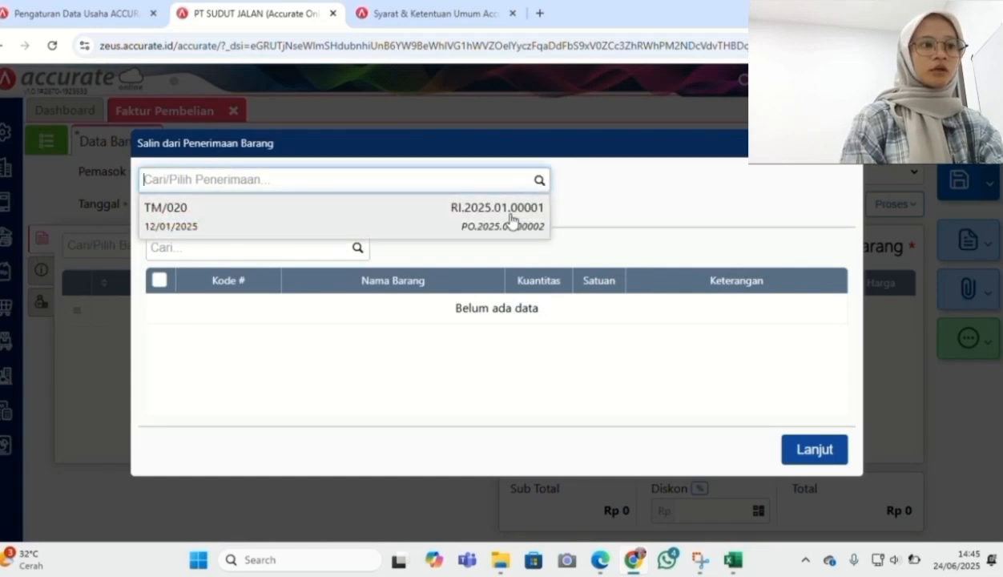
pyautogui.click(511, 222)
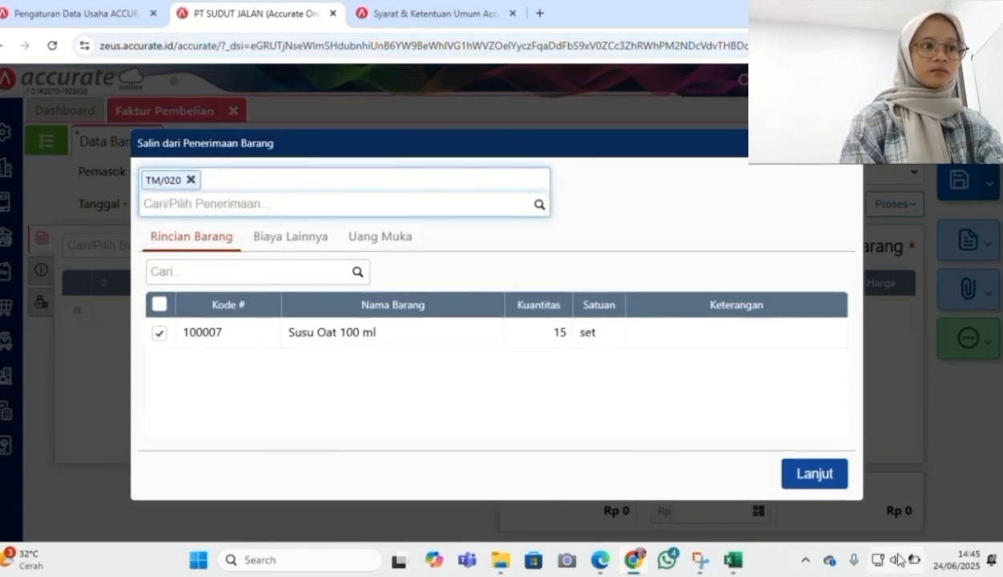
pyautogui.click(820, 476)
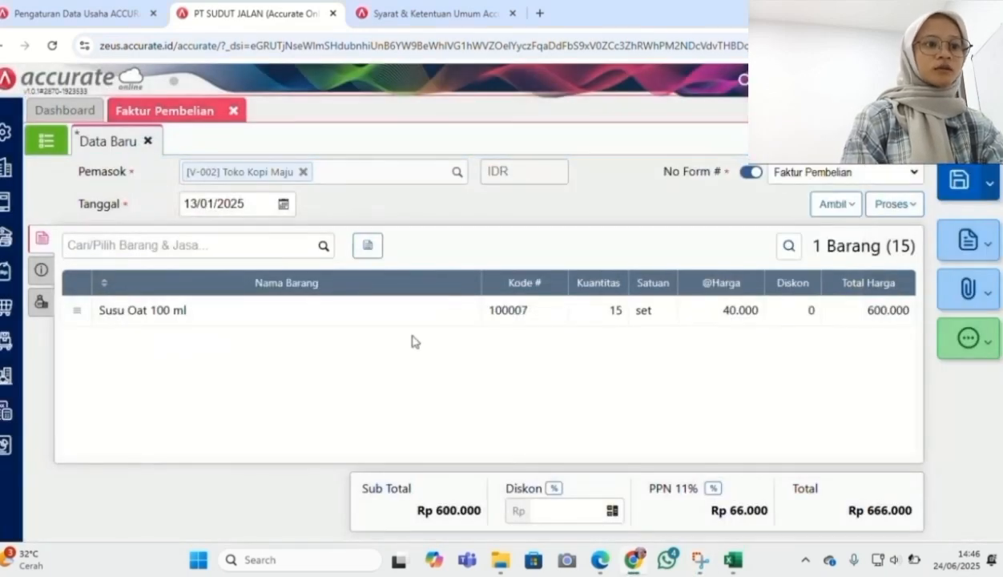
# Enter invoice number MK-22-01 and save the Toko Kopi Maju purchase invoice
pyautogui.click(45, 271)
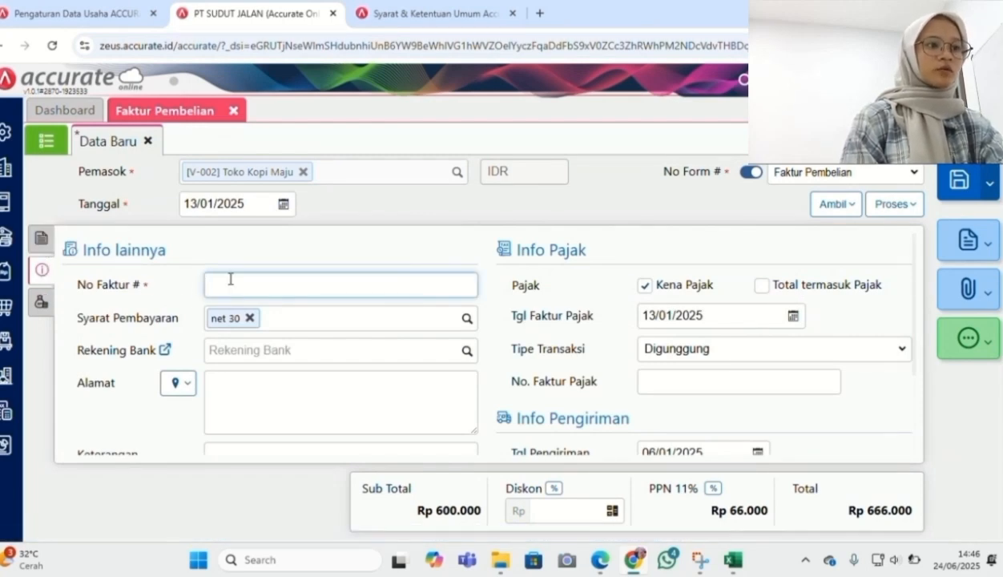
pyautogui.write('MK-22-01')
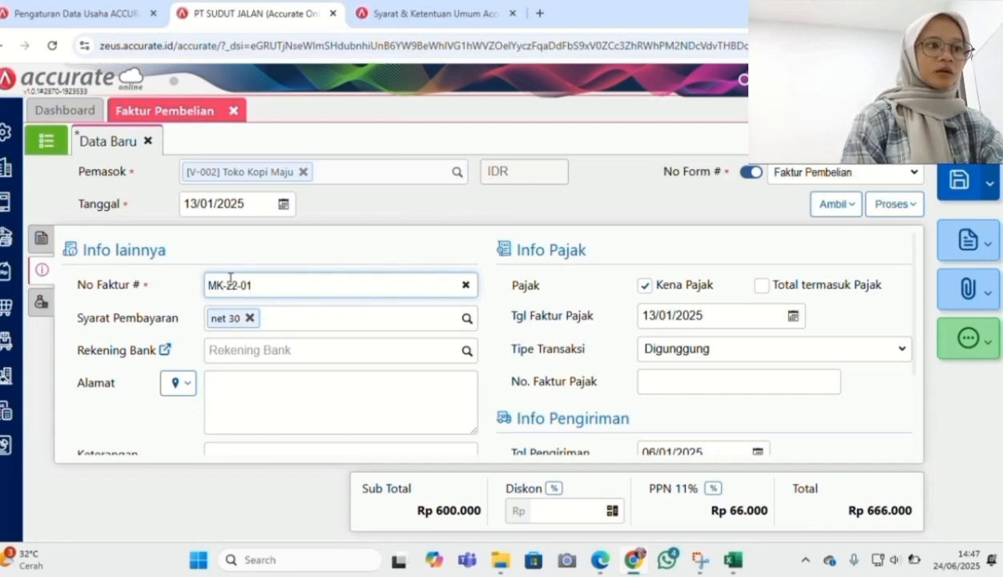
pyautogui.click(41, 238)
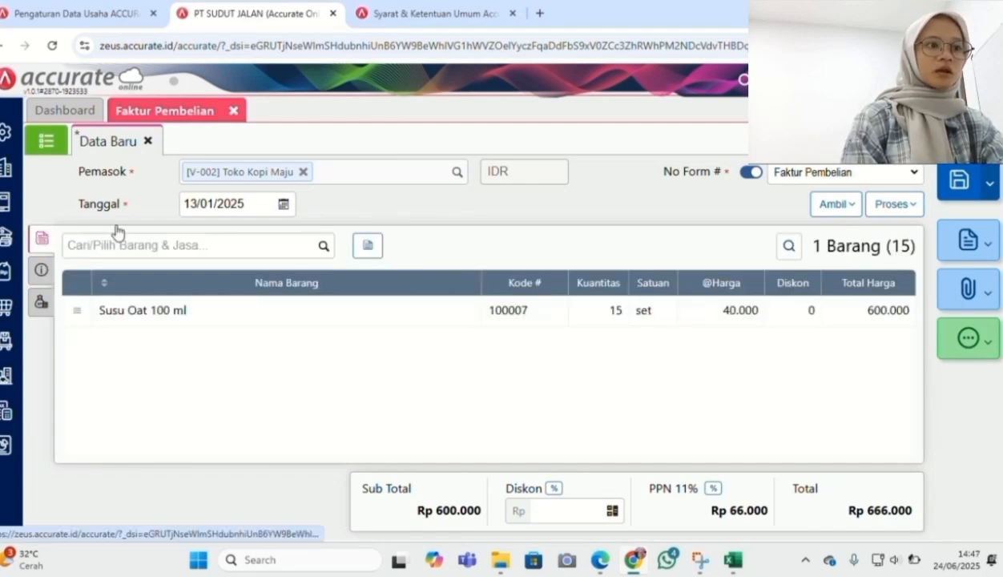
pyautogui.click(954, 172)
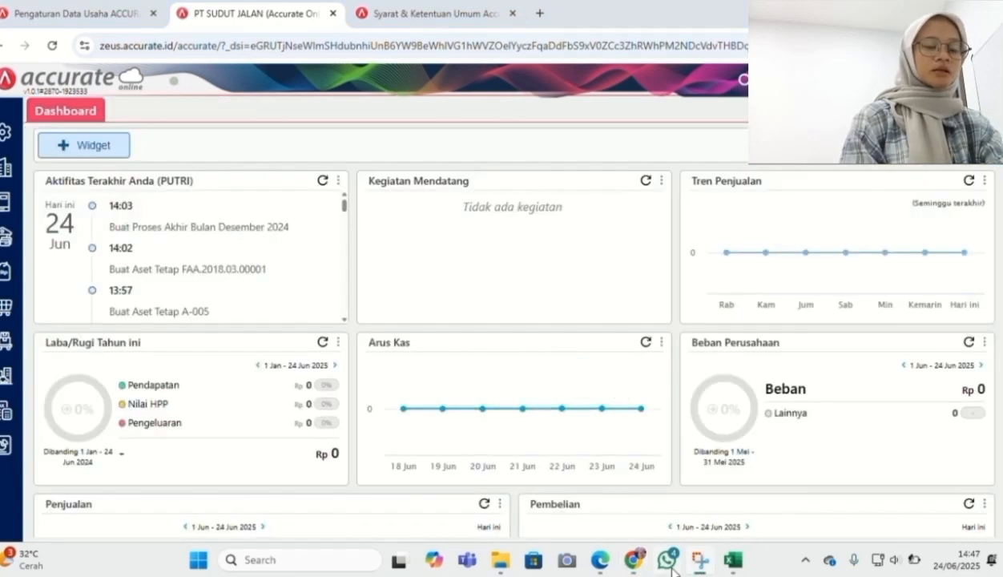
# Check the case PDF for the next instruction, then return to Accurate's purchasing menu
pyautogui.click(600, 559)
pyautogui.scroll(-2, 511, 326)
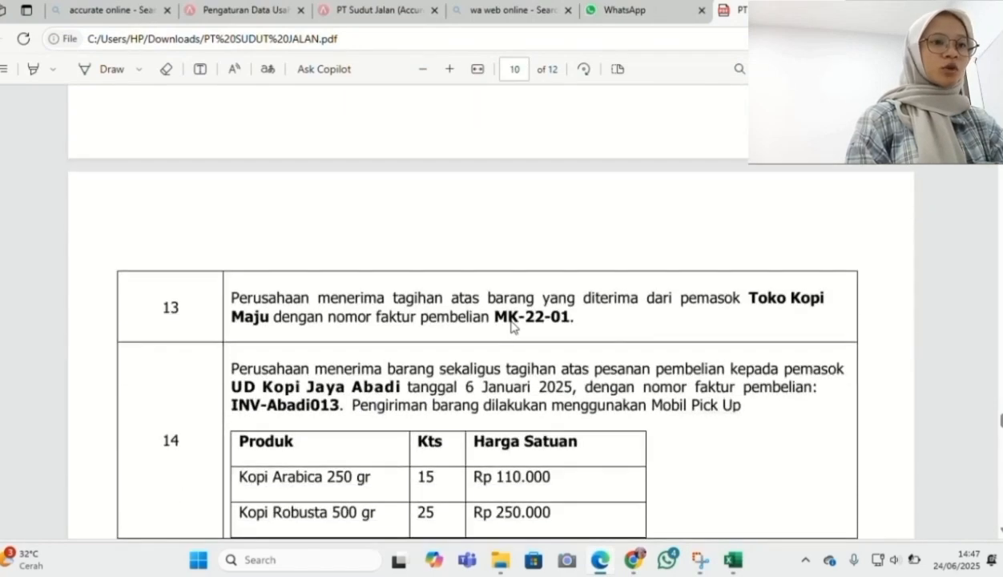
pyautogui.scroll(-2, 511, 326)
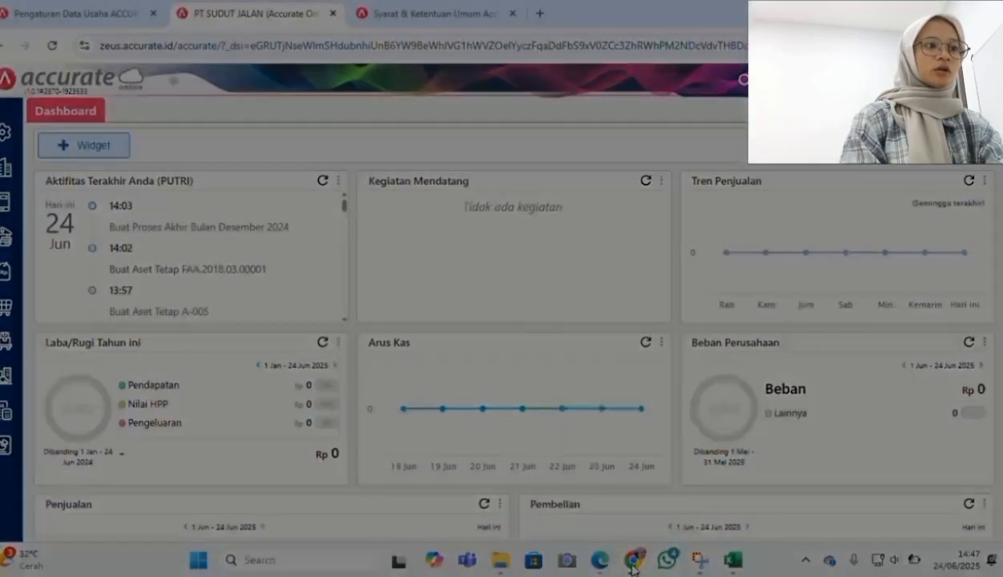
pyautogui.click(6, 305)
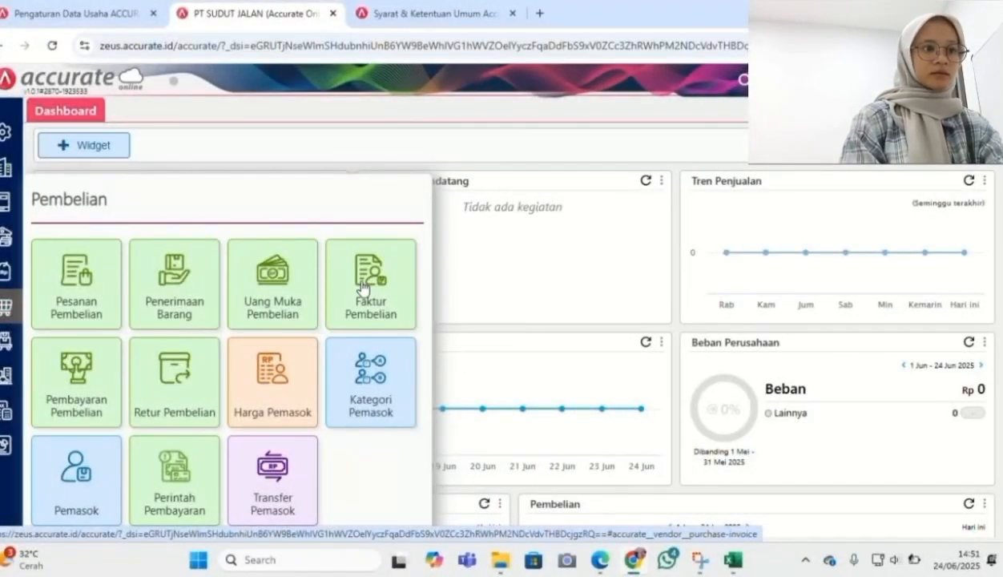
# Create a new purchase invoice copying both items from purchase order PO.2025.01.00001
pyautogui.click(362, 287)
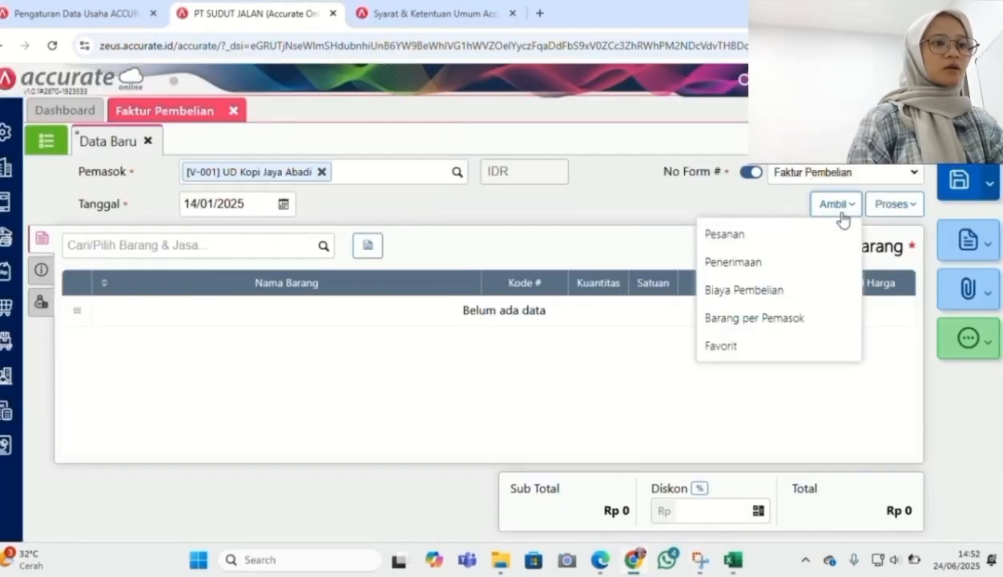
pyautogui.click(816, 234)
pyautogui.click(537, 178)
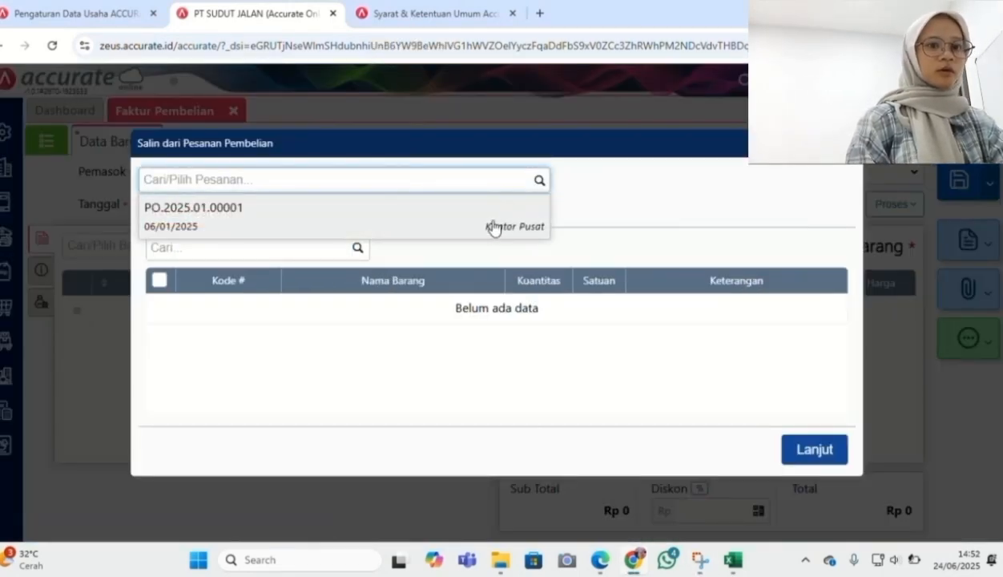
pyautogui.click(491, 228)
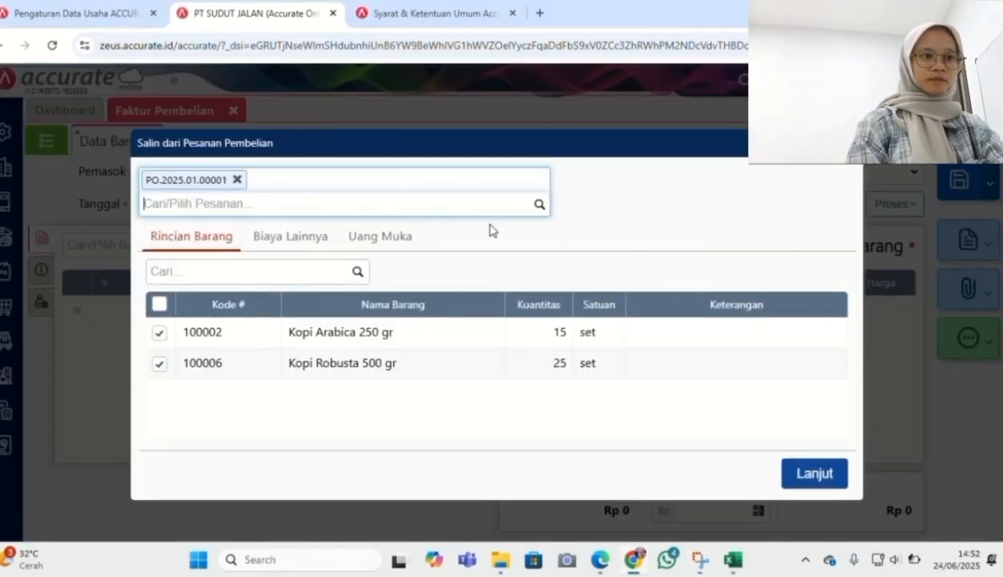
pyautogui.click(827, 474)
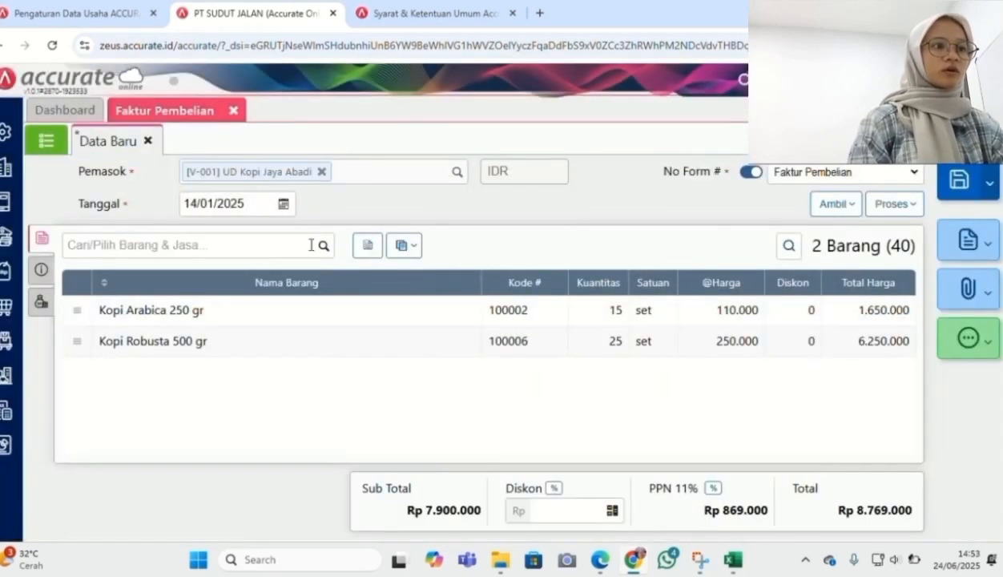
# Enter invoice number INV-Abadi013, shipping Mobil Pick Up, the supplier's address, and save
pyautogui.click(40, 270)
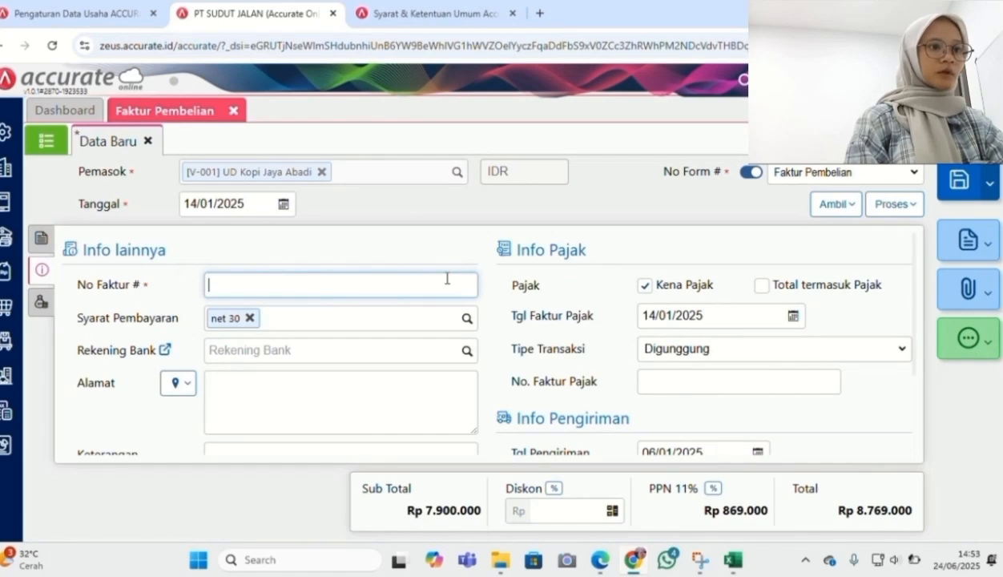
pyautogui.write('IMV')
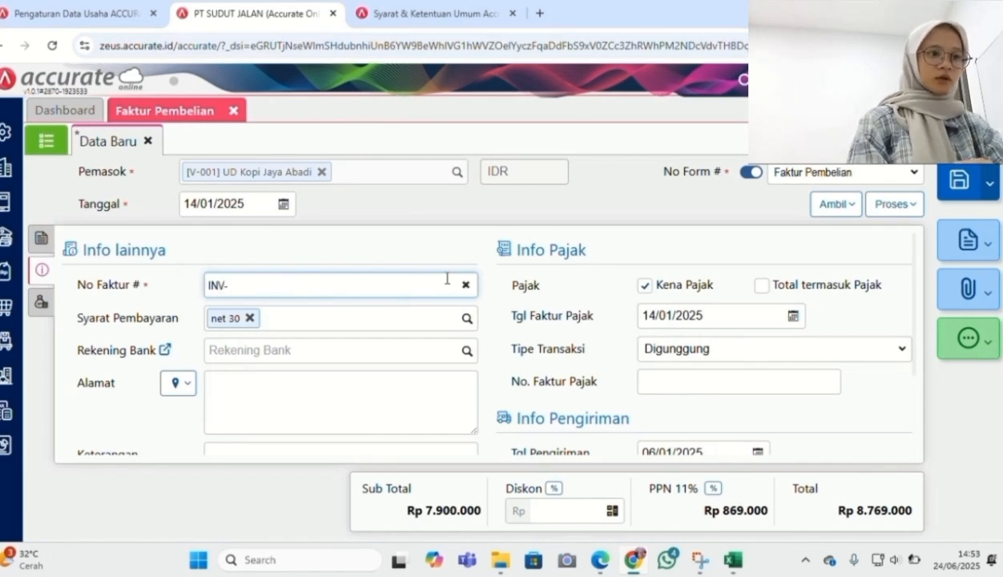
pyautogui.write('-ABadi013')
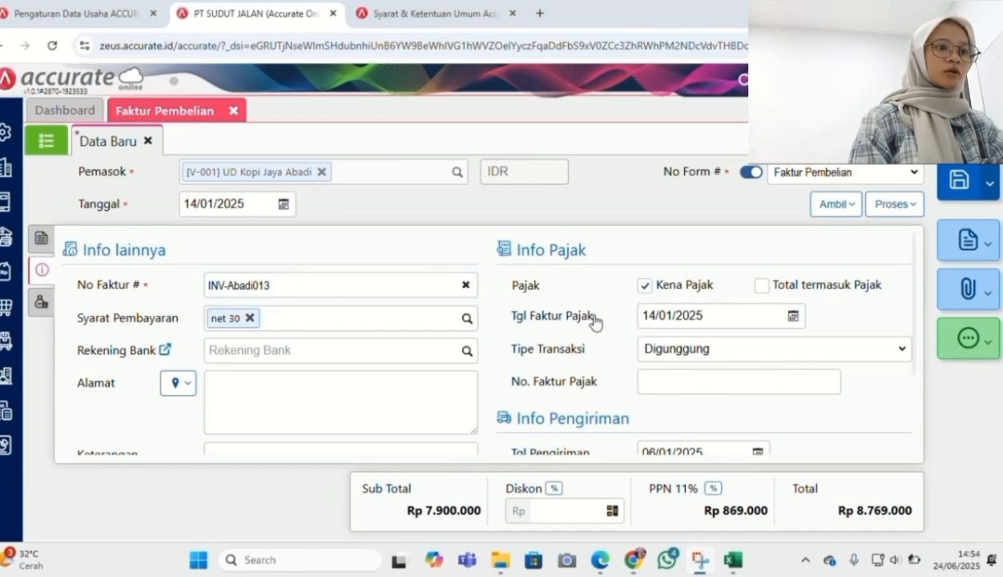
pyautogui.scroll(-2, 592, 320)
pyautogui.click(901, 372)
pyautogui.click(790, 397)
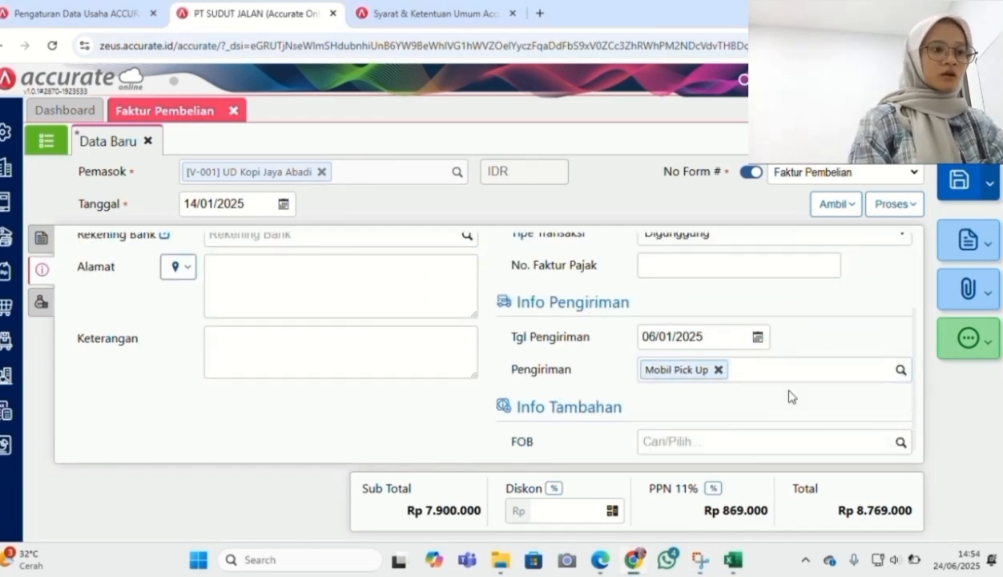
pyautogui.scroll(2, 629, 371)
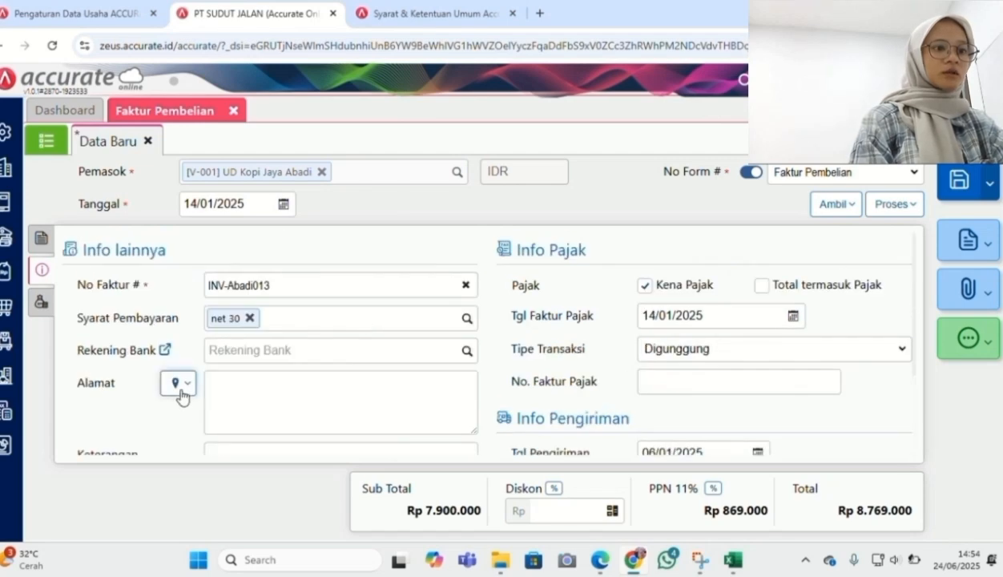
pyautogui.click(178, 384)
pyautogui.click(198, 422)
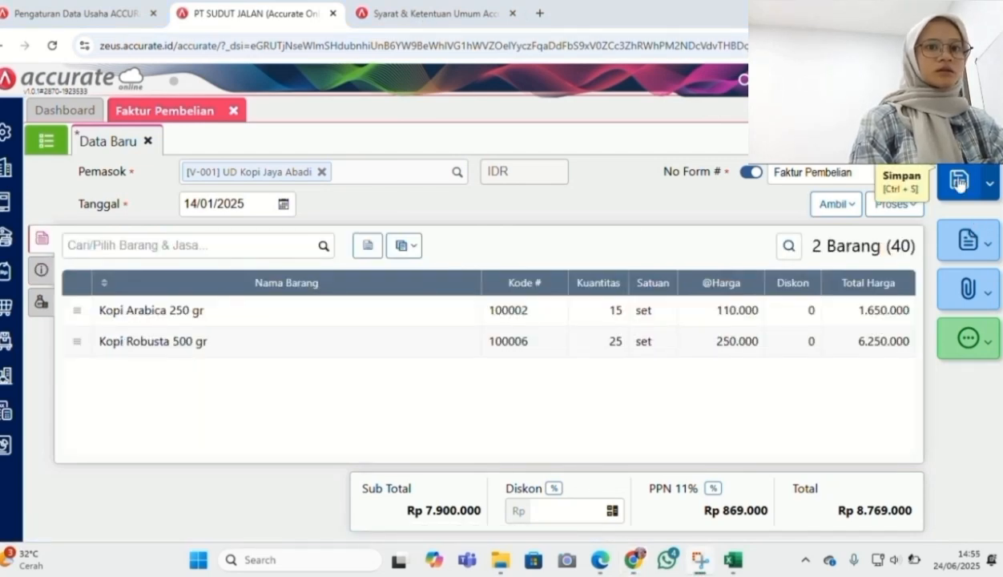
pyautogui.click(959, 182)
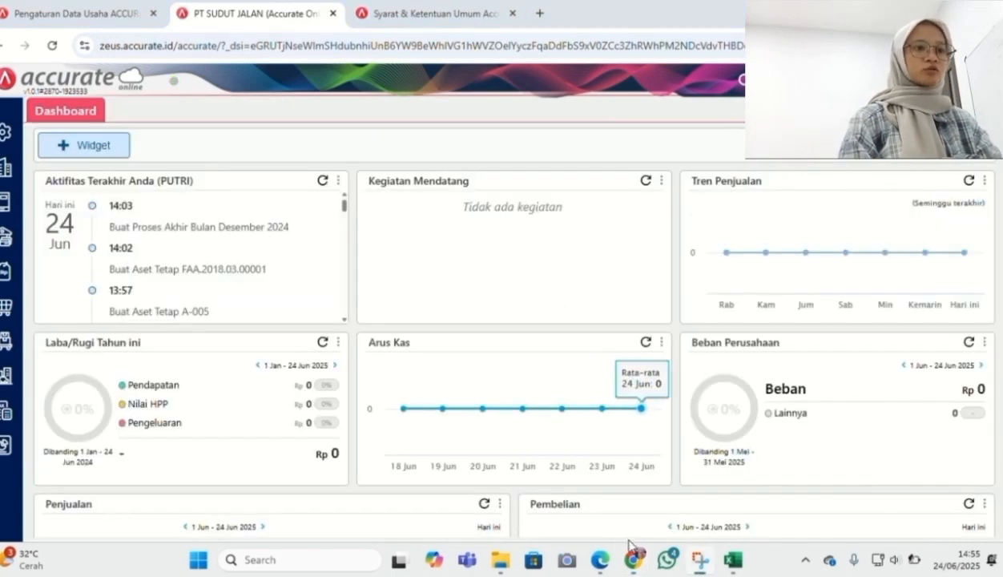
pyautogui.click(603, 558)
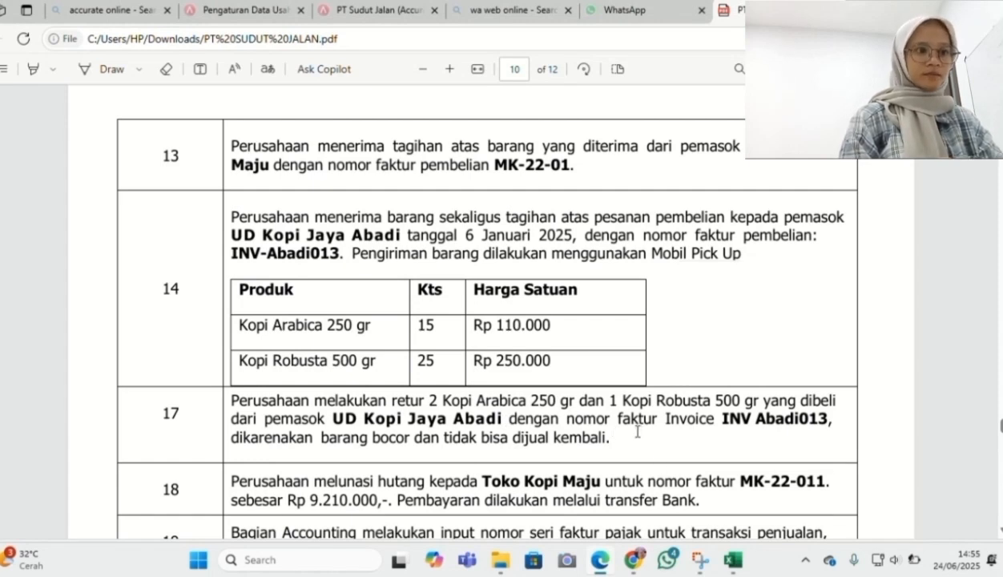
pyautogui.click(632, 558)
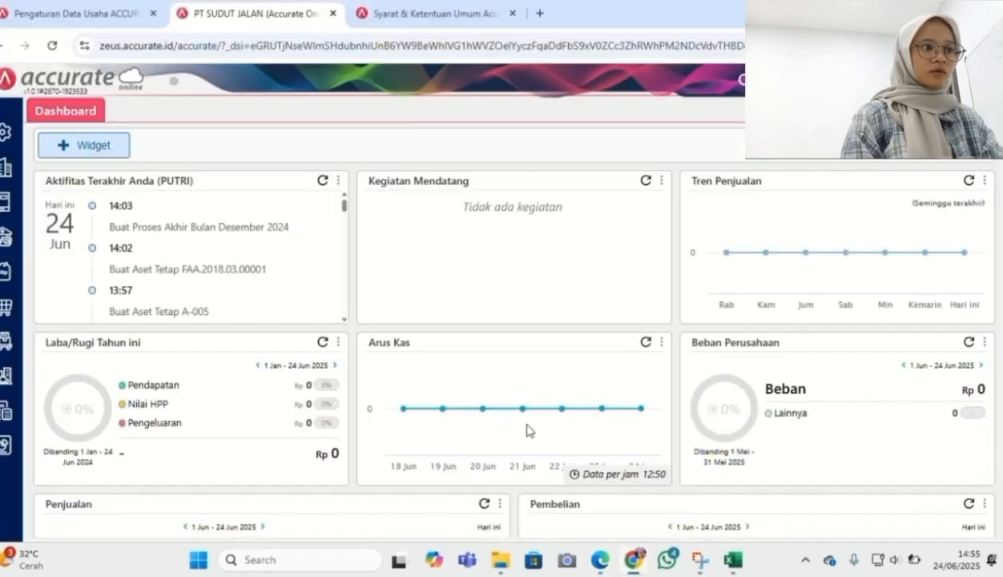
# Start a new purchase return with UD Kopi Jaya Abadi as the supplier
pyautogui.click(4, 306)
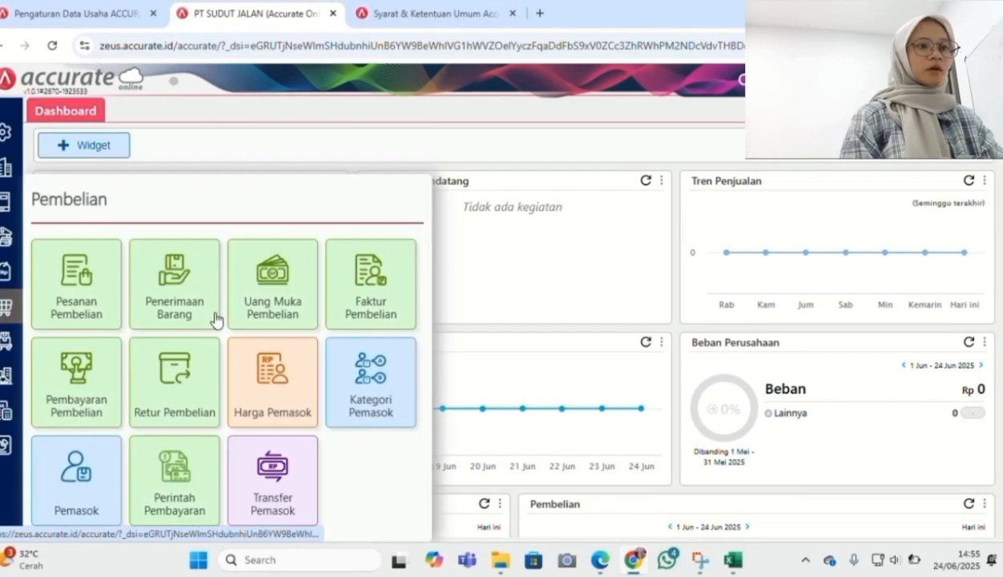
pyautogui.click(200, 395)
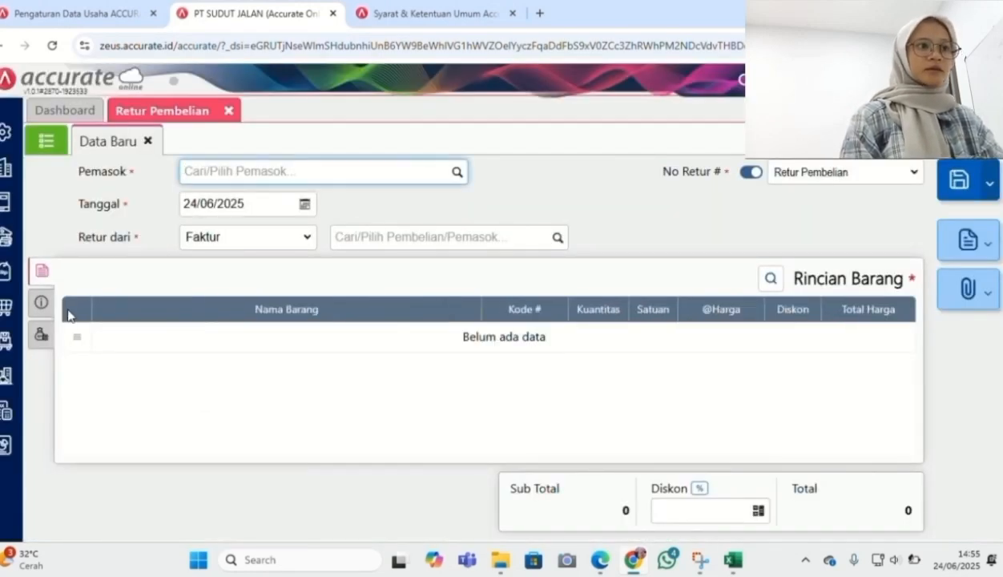
pyautogui.click(458, 173)
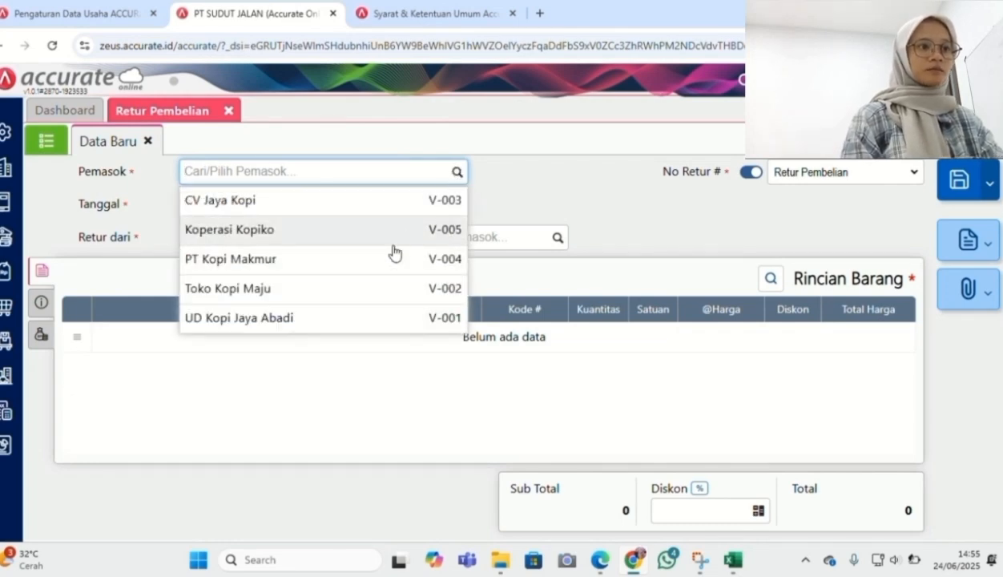
pyautogui.click(357, 317)
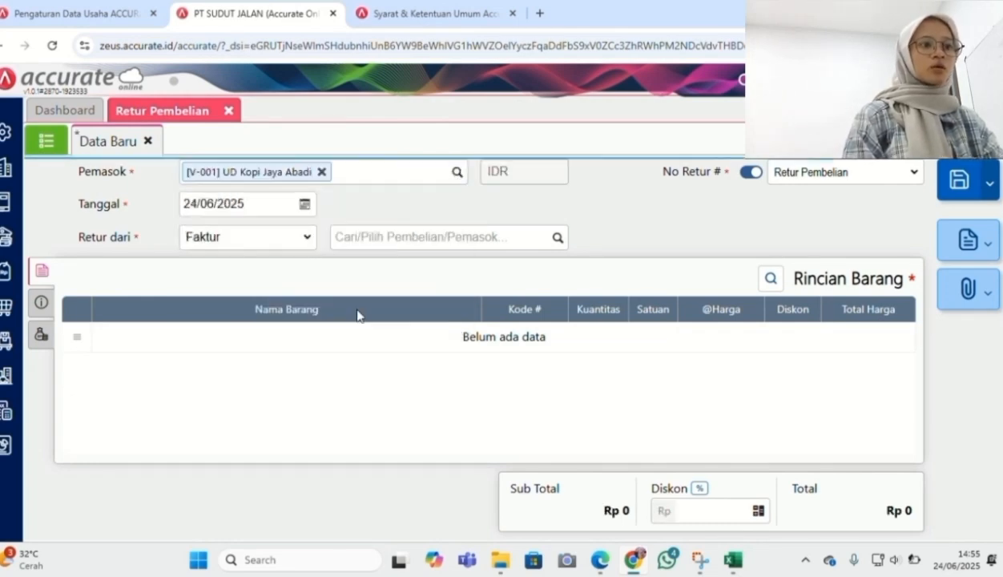
# Set the return date to 17/01/2025 and list the supplier's invoices to return from
pyautogui.click(268, 203)
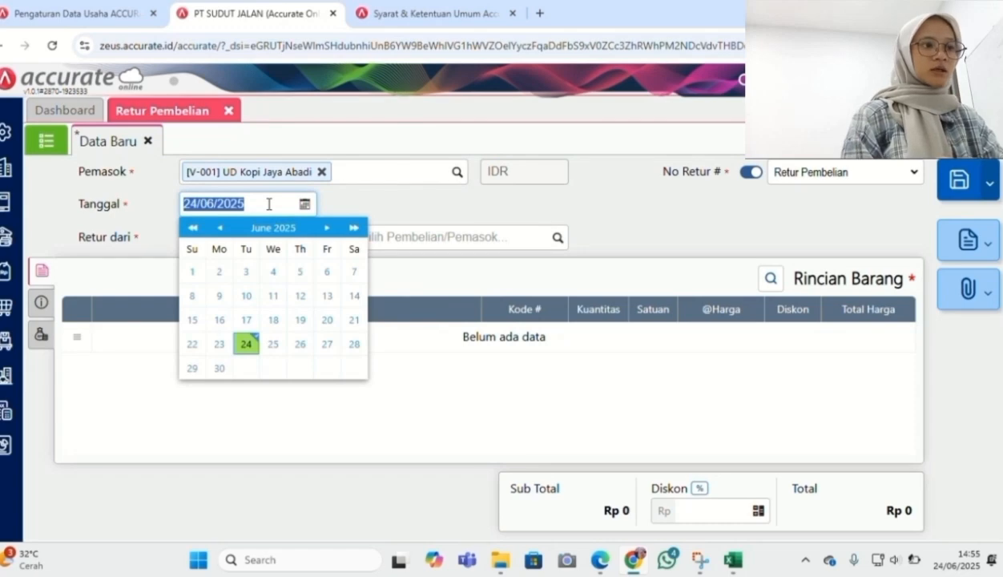
pyautogui.write('1701202')
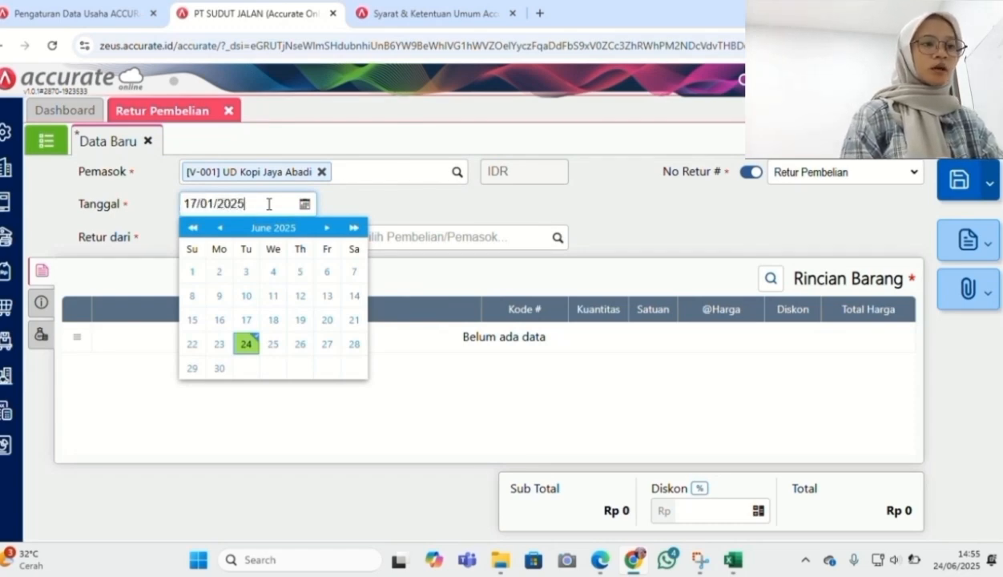
pyautogui.click(503, 203)
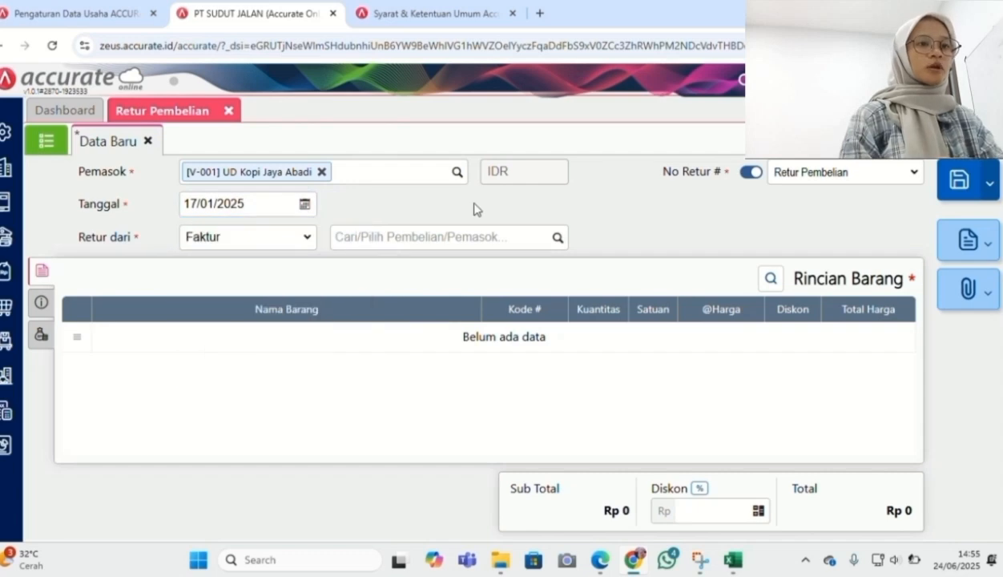
pyautogui.click(552, 241)
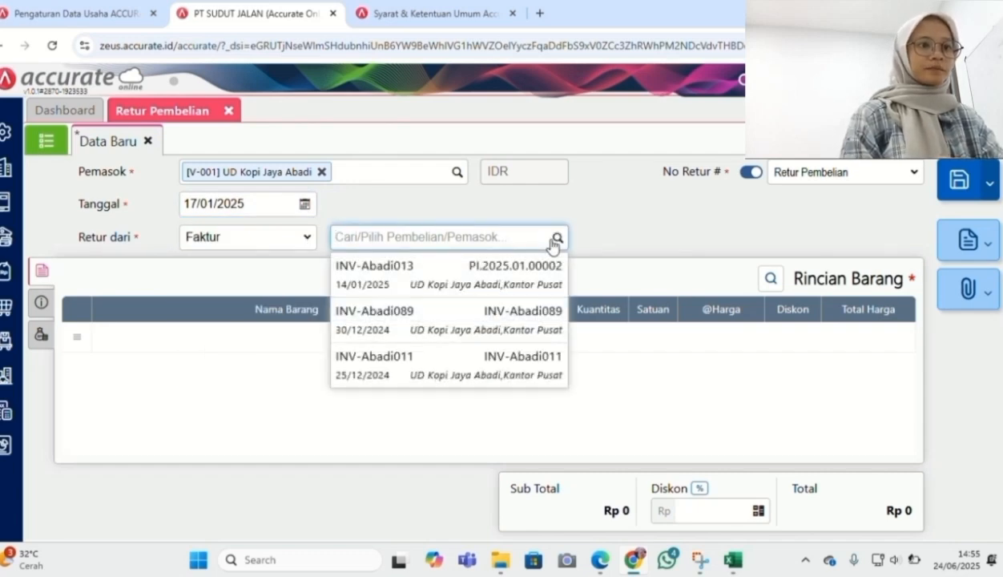
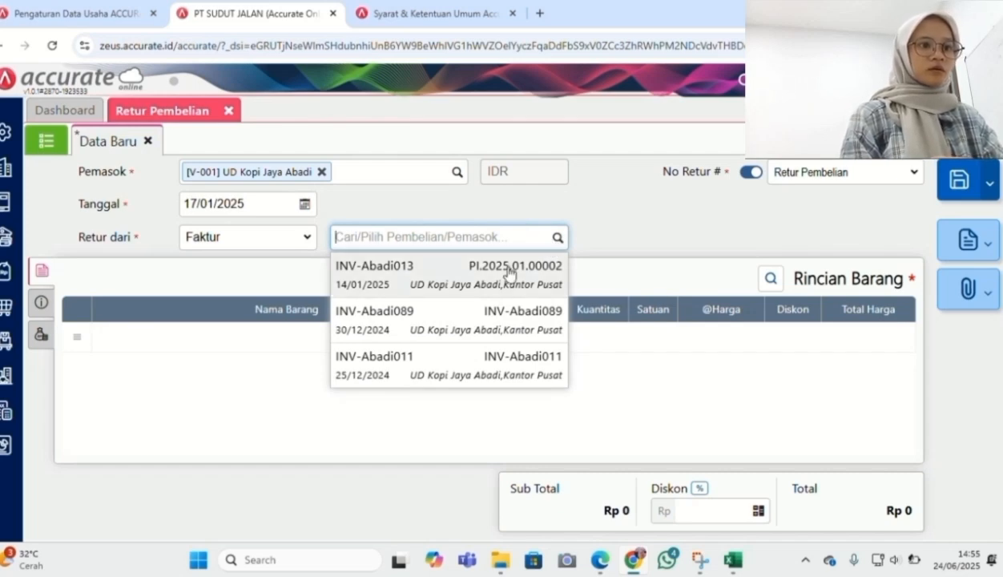
# Pull both coffee items from invoice INV-Abadi013 into the return, review its info, and save it
pyautogui.click(508, 273)
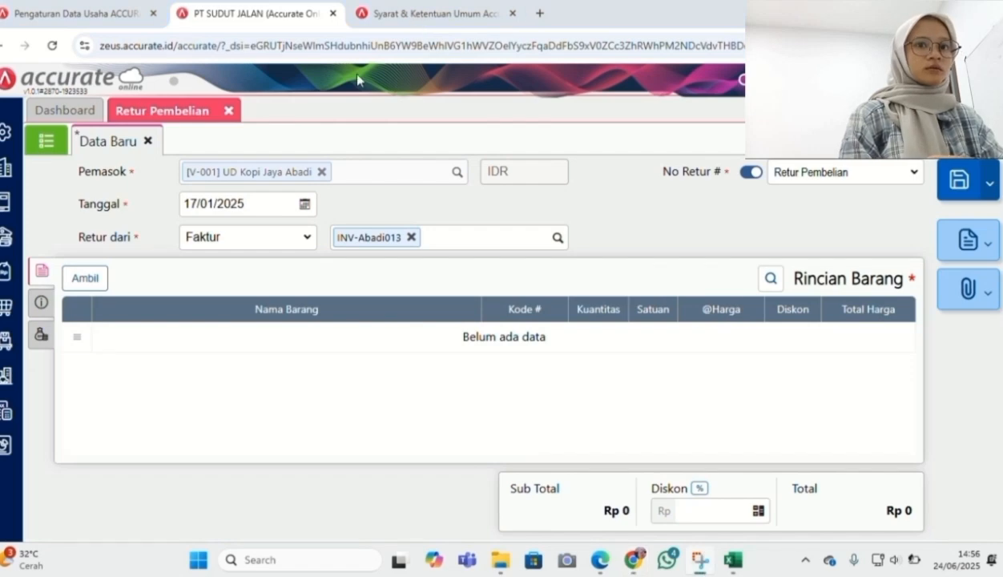
pyautogui.click(90, 278)
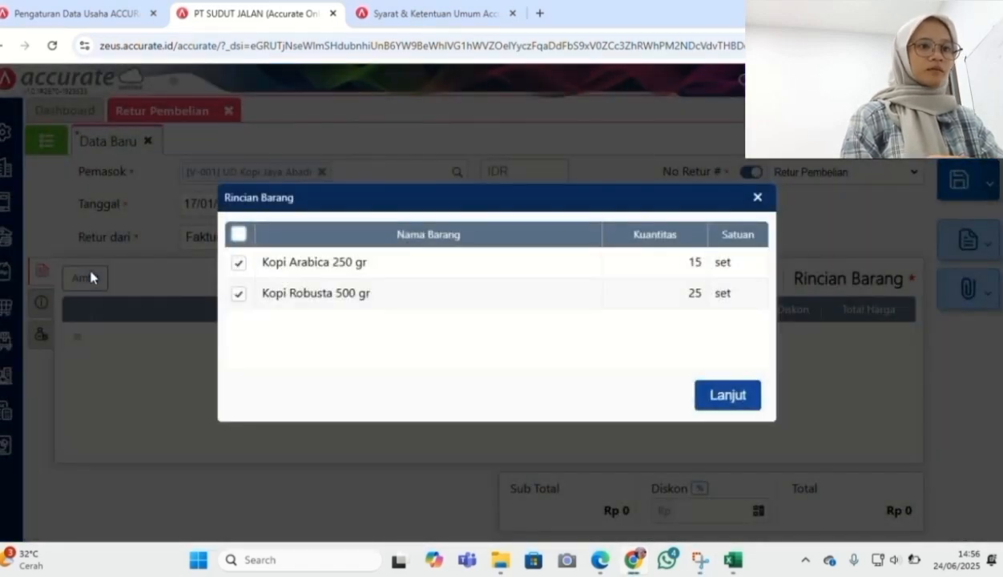
pyautogui.click(718, 392)
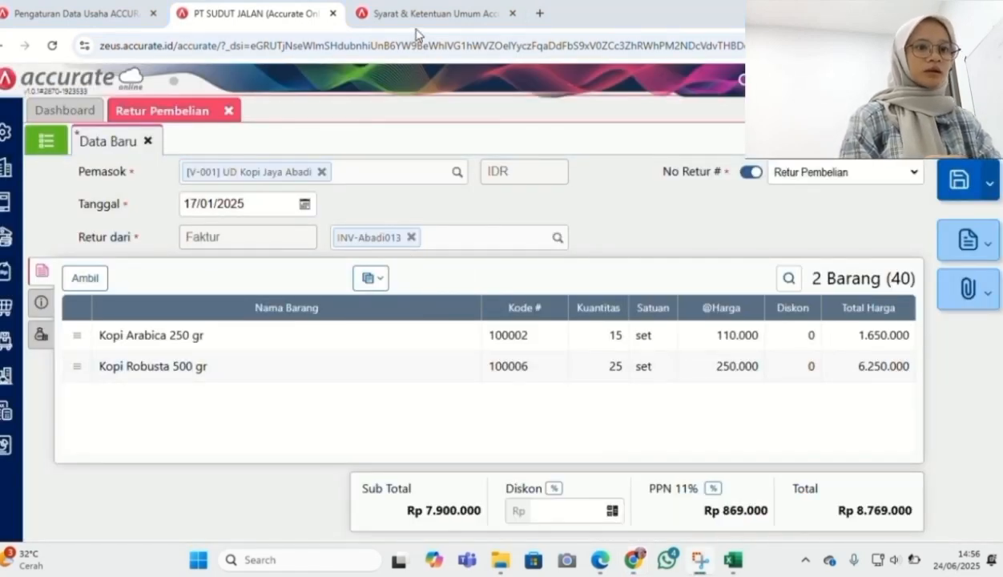
pyautogui.click(39, 312)
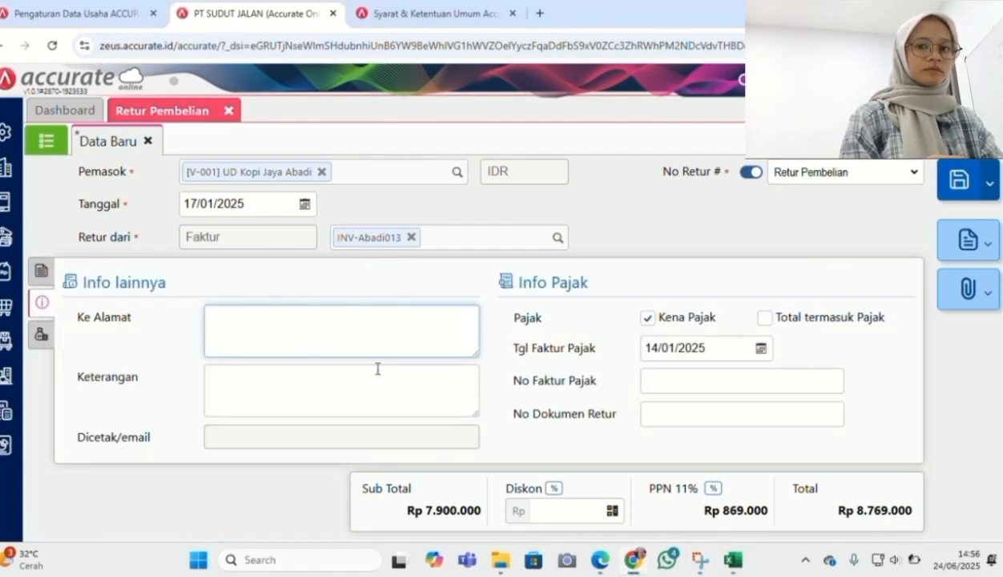
pyautogui.click(42, 272)
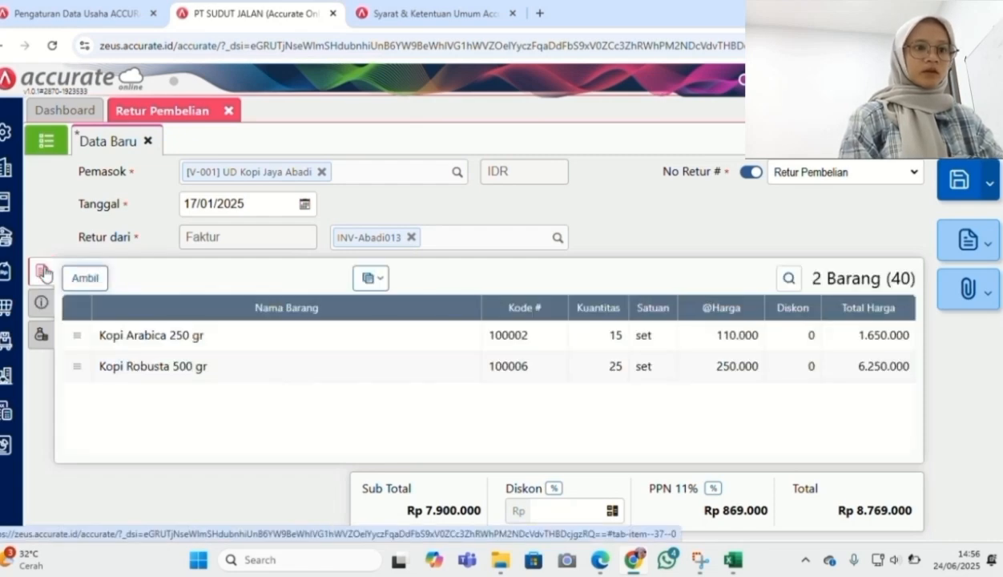
pyautogui.click(39, 301)
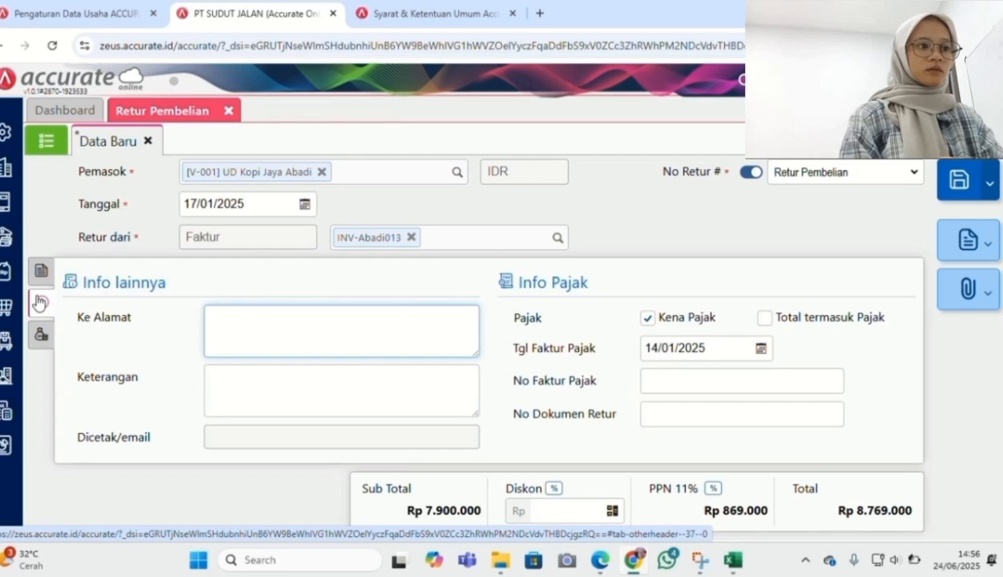
pyautogui.click(40, 271)
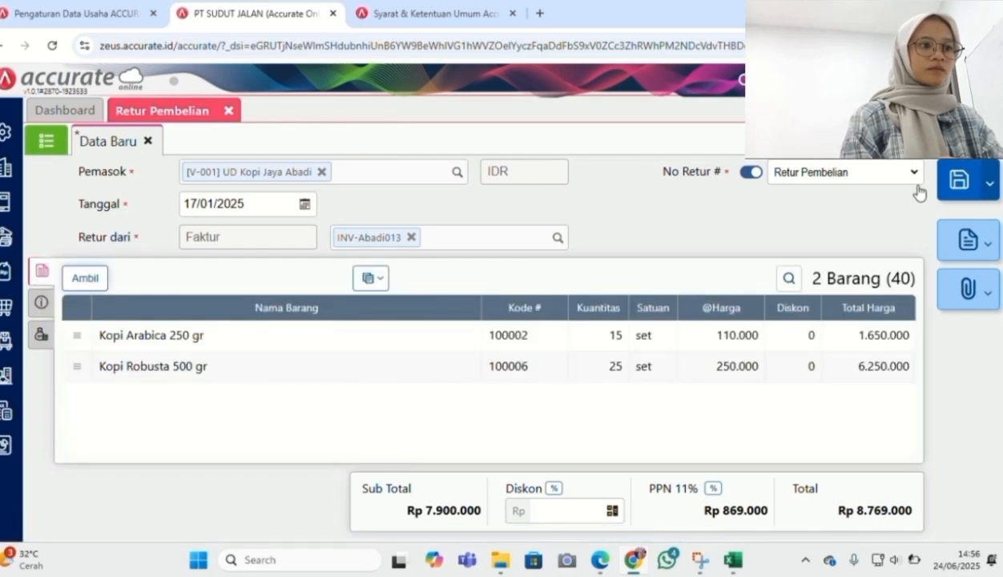
pyautogui.click(959, 181)
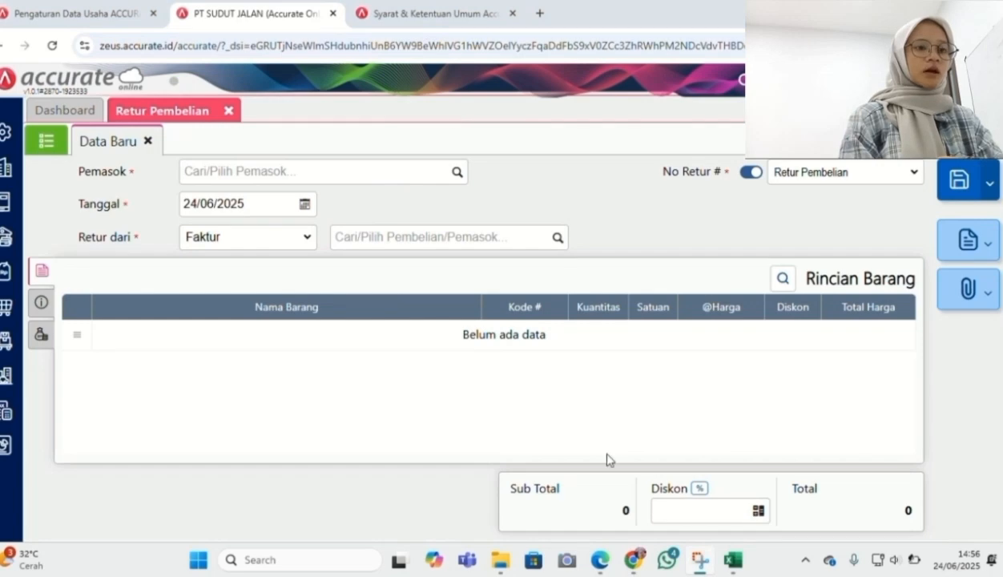
# Check the next task in the assignment PDF, close the return form, and start a new purchase payment
pyautogui.click(603, 562)
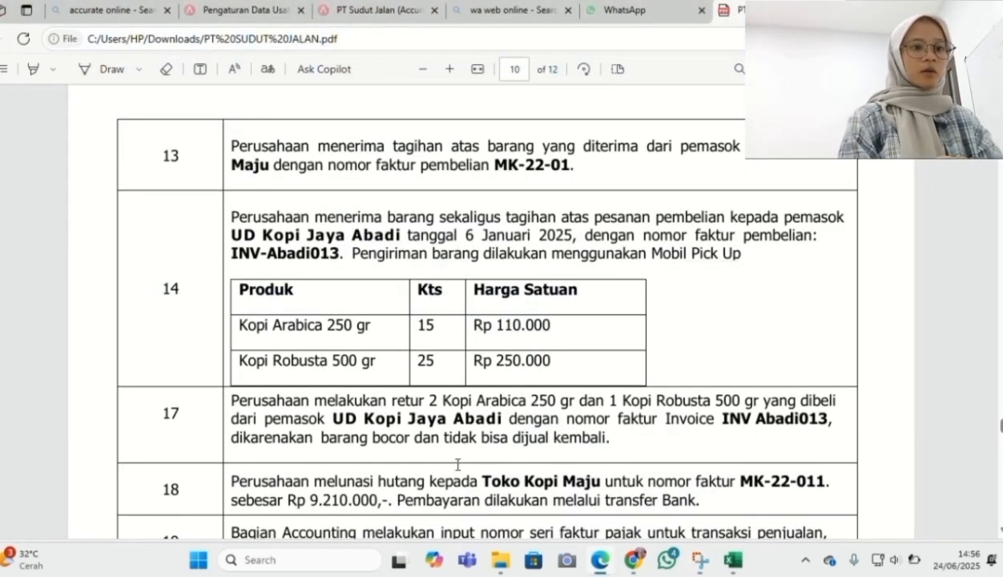
pyautogui.click(632, 559)
pyautogui.click(227, 109)
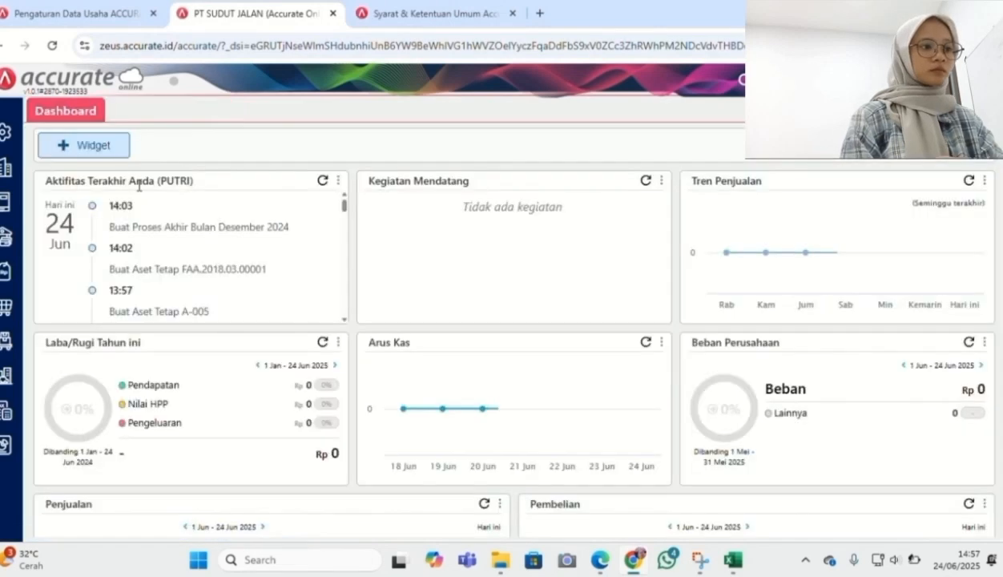
pyautogui.click(5, 306)
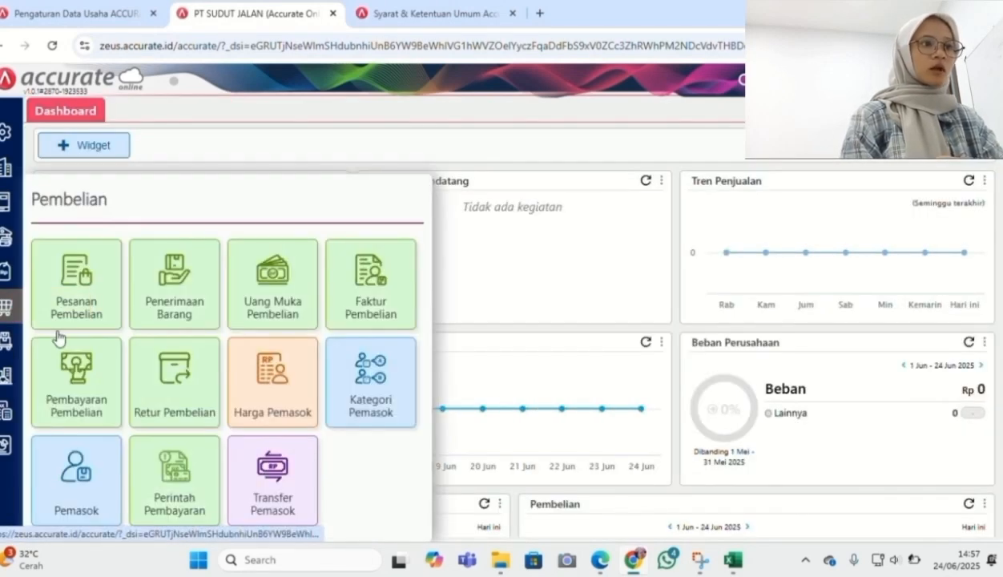
pyautogui.click(82, 377)
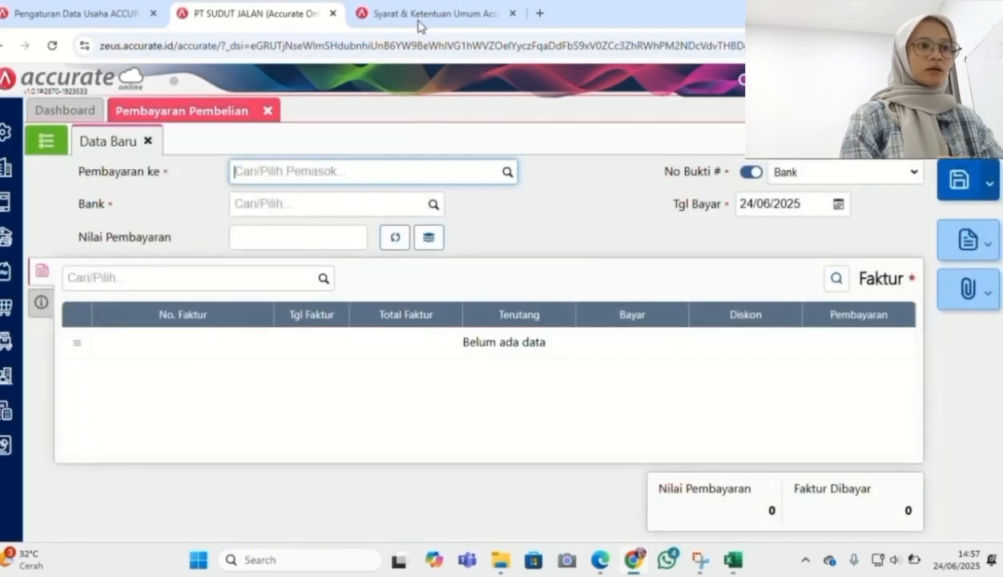
# Pay Toko Kopi Maju from the Bank account, dated 18/01/2025
pyautogui.click(507, 176)
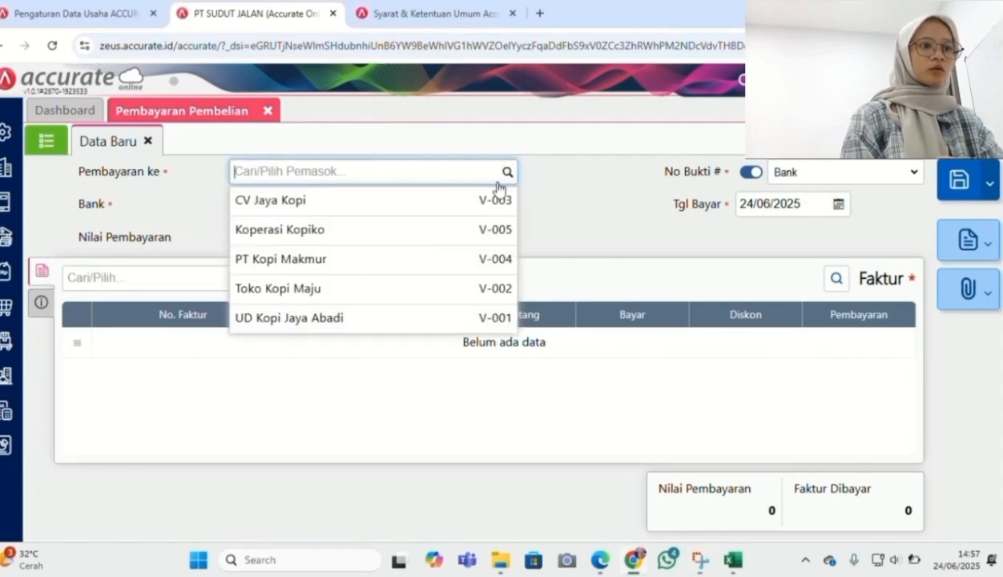
pyautogui.click(361, 288)
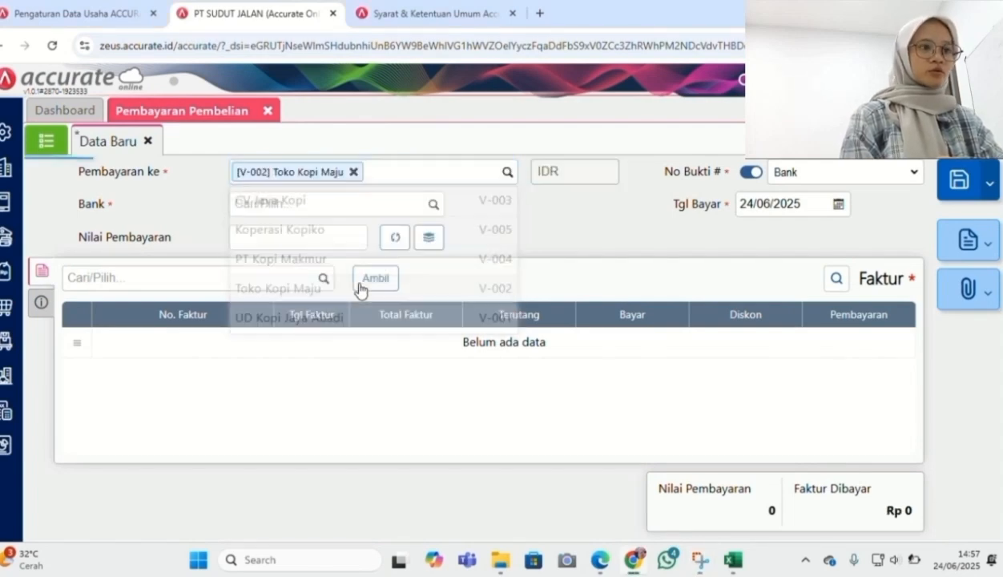
pyautogui.click(431, 207)
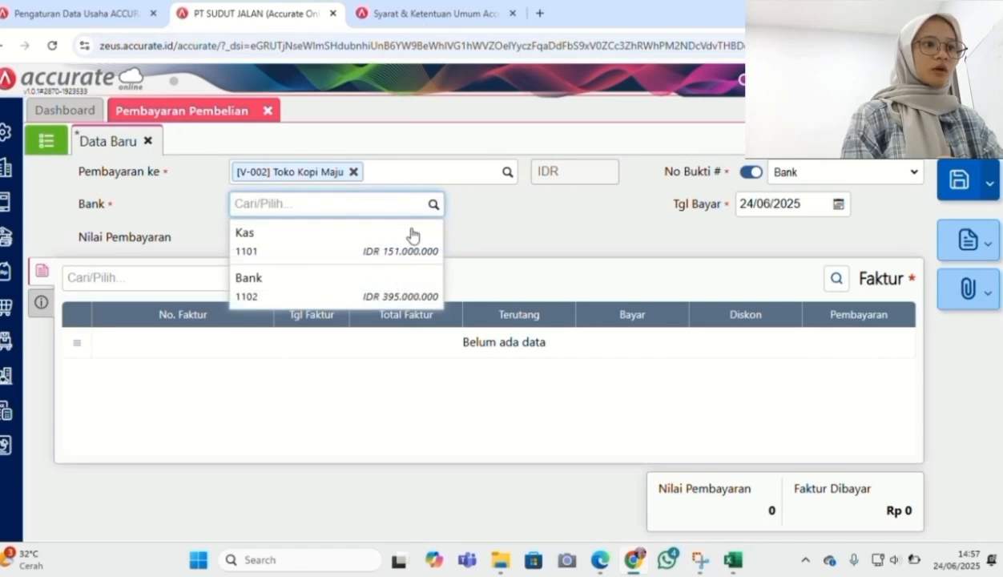
pyautogui.click(369, 298)
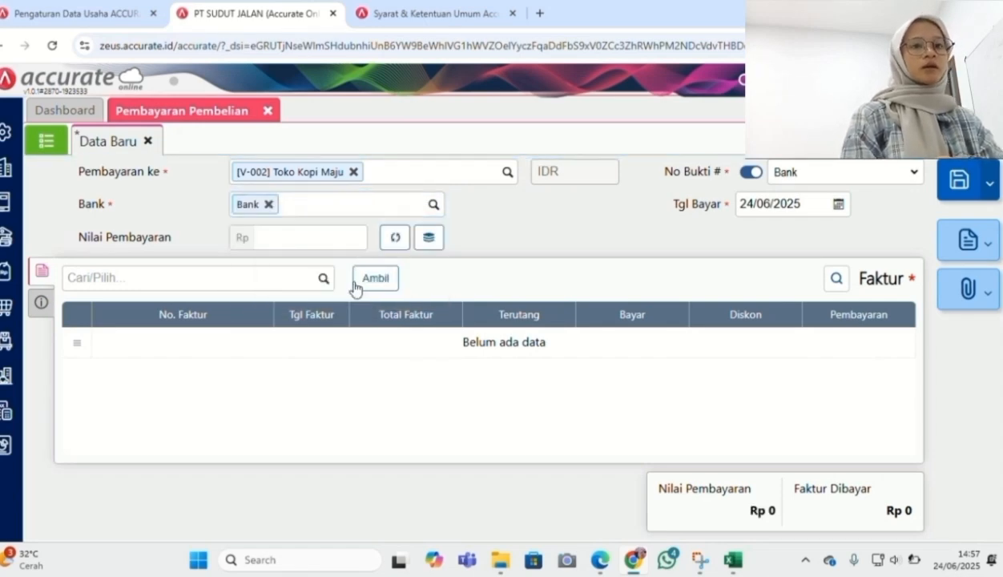
pyautogui.click(757, 205)
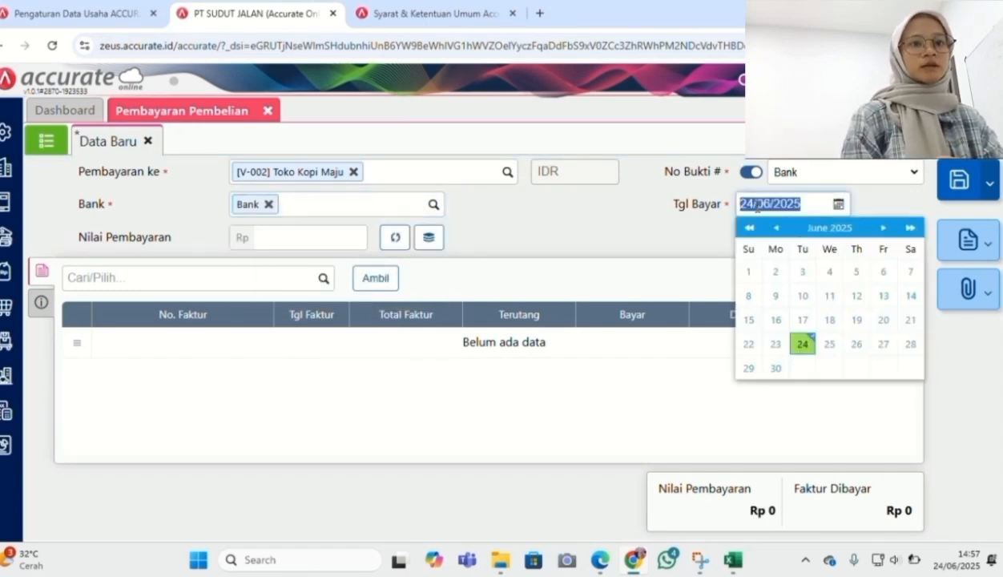
pyautogui.write('18/01/20')
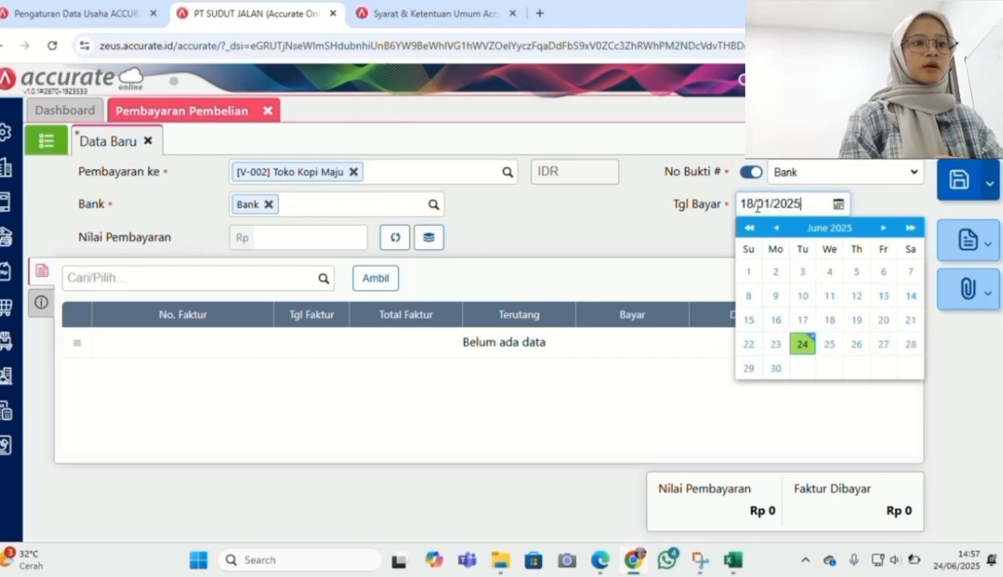
pyautogui.click(670, 233)
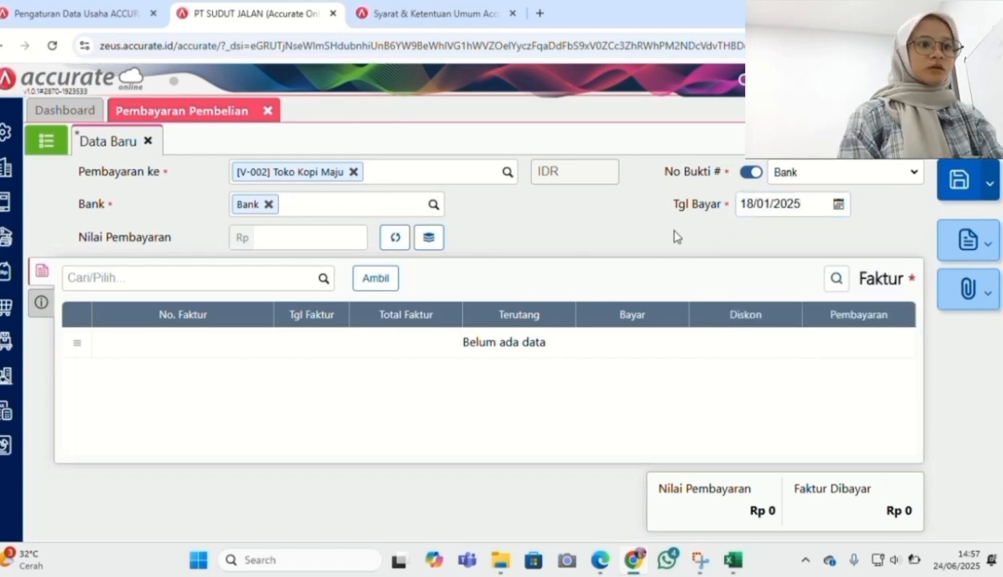
# Pay only invoice MK-22-011 and calculate the payment amount of Rp 9.210.000
pyautogui.click(375, 279)
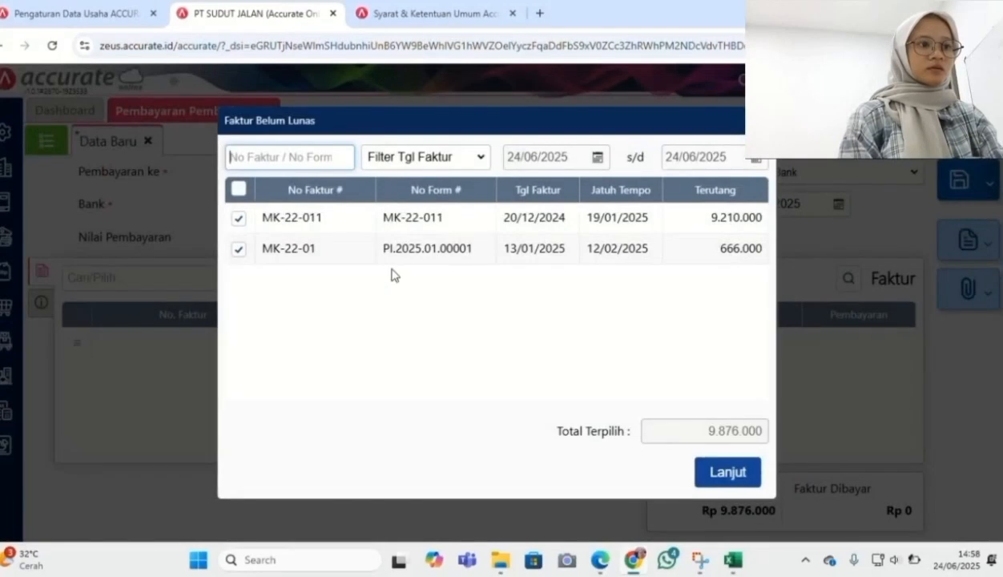
pyautogui.click(241, 249)
pyautogui.click(242, 249)
pyautogui.click(242, 250)
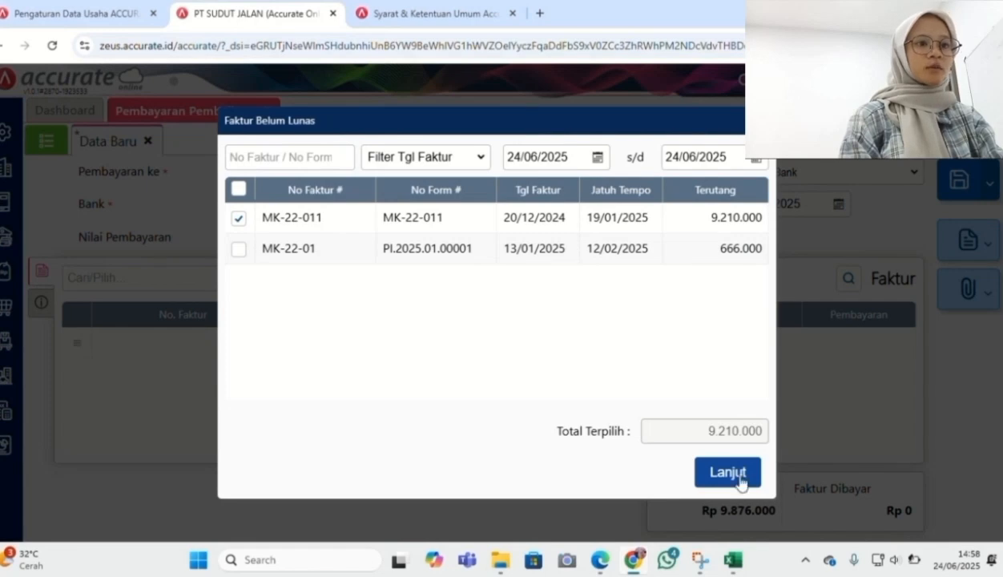
pyautogui.click(737, 475)
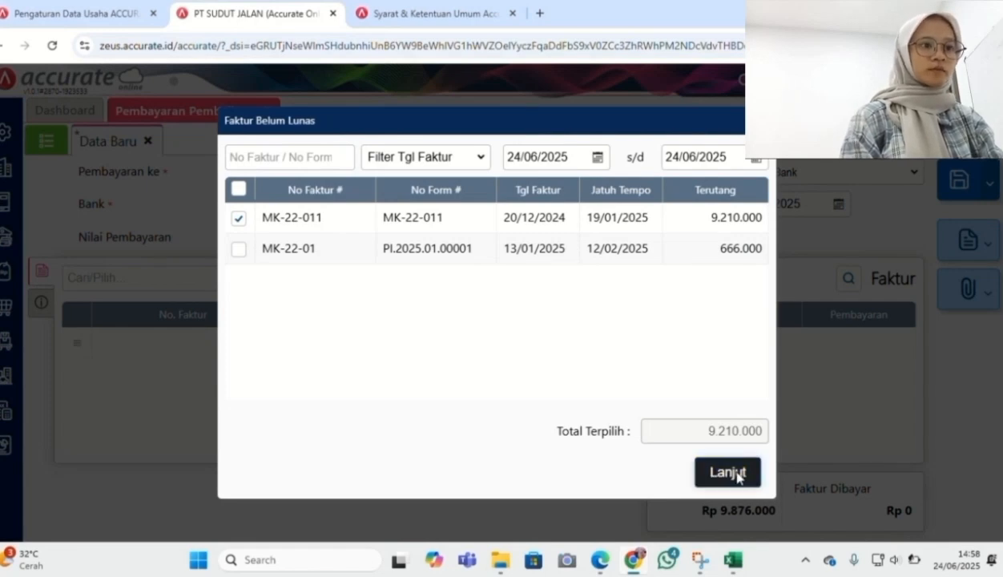
pyautogui.click(392, 244)
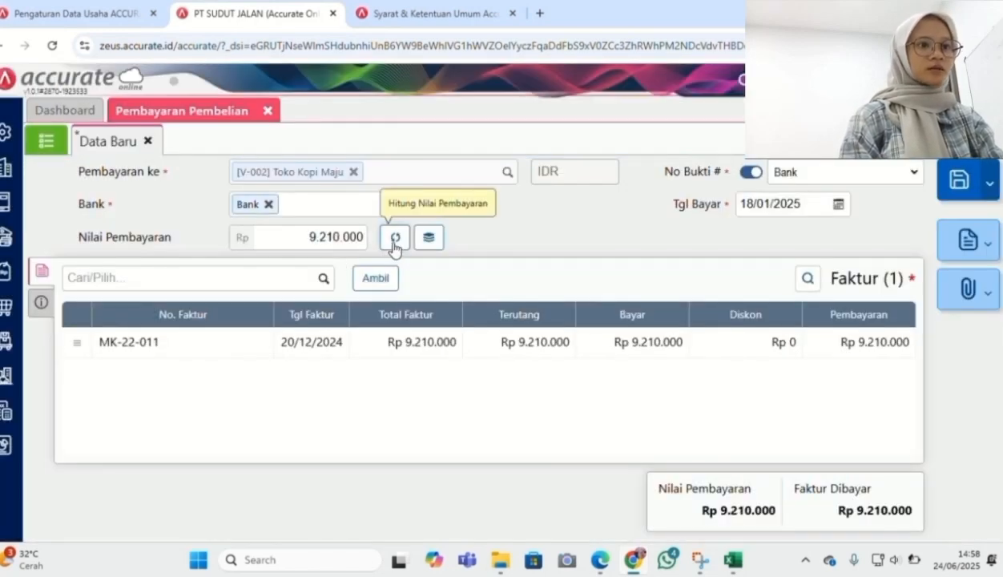
# Set the payment method to Transfer Bank and save the purchase payment
pyautogui.click(41, 302)
pyautogui.click(272, 318)
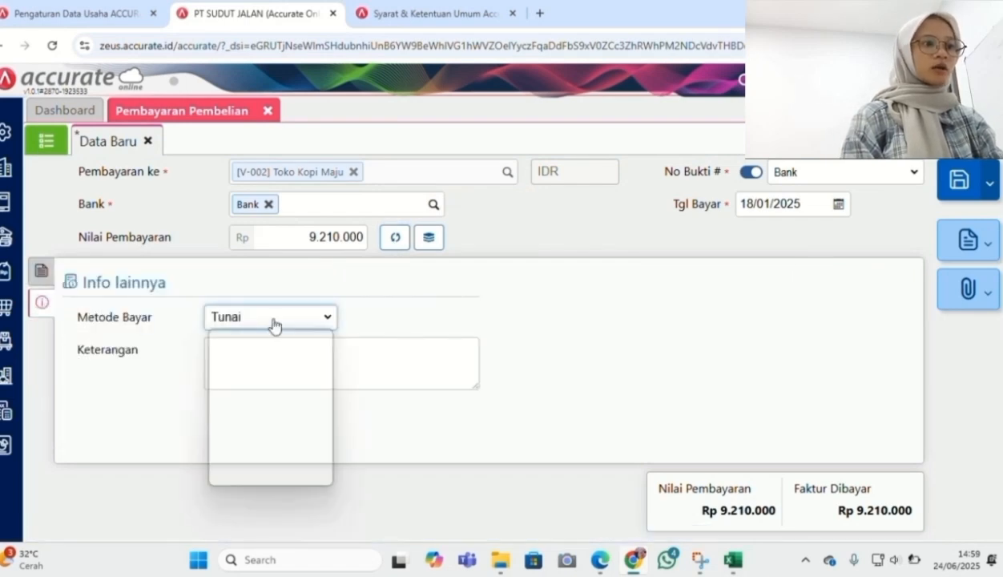
pyautogui.click(265, 375)
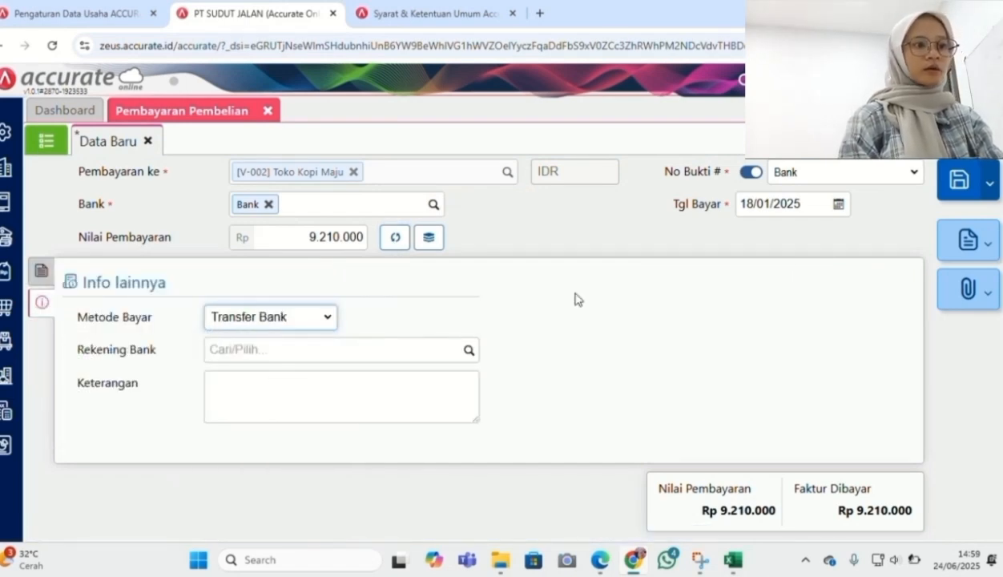
pyautogui.click(410, 27)
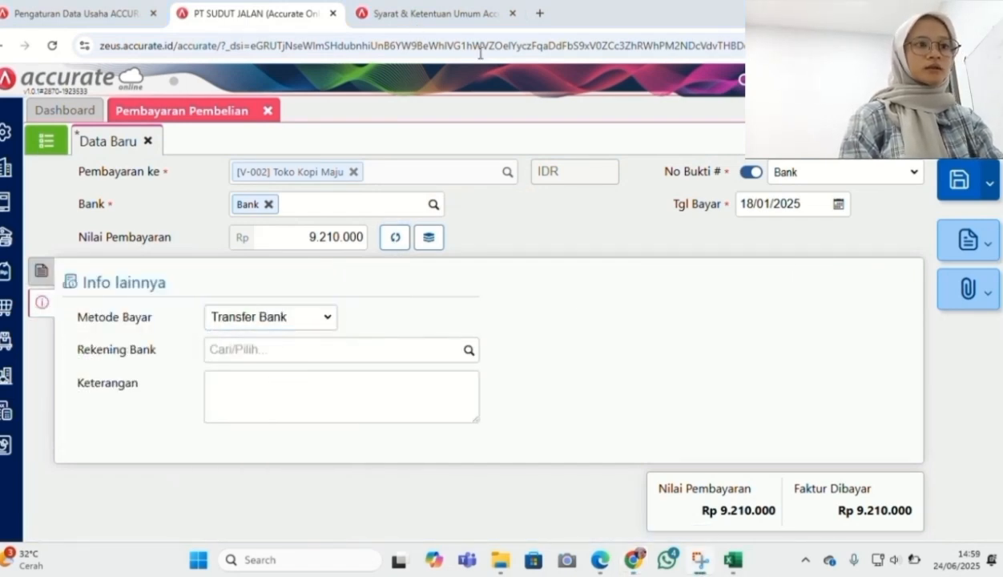
pyautogui.click(953, 183)
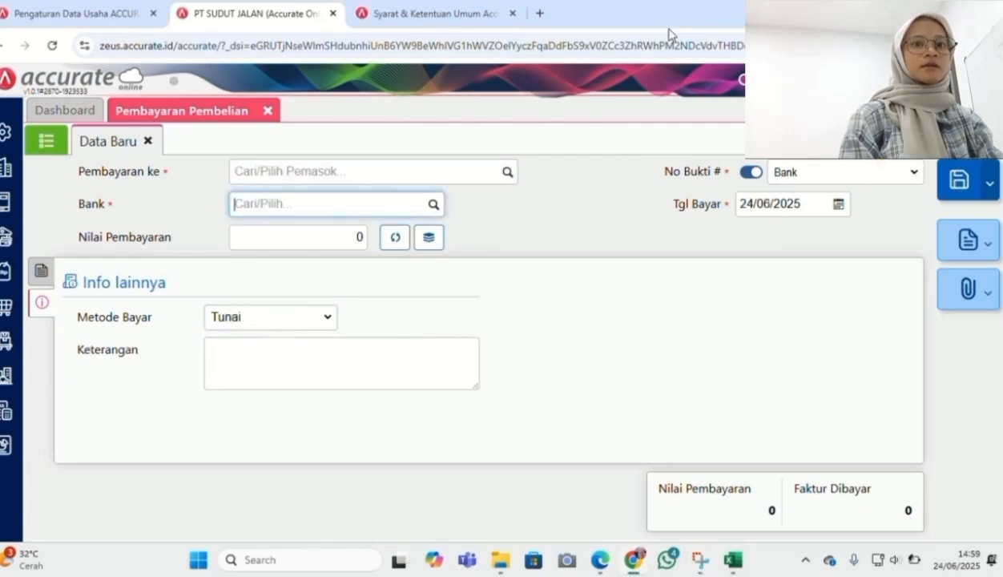
# Check the assignment PDF, then start a new sales quotation
pyautogui.hotkey('alt', 'Tab')
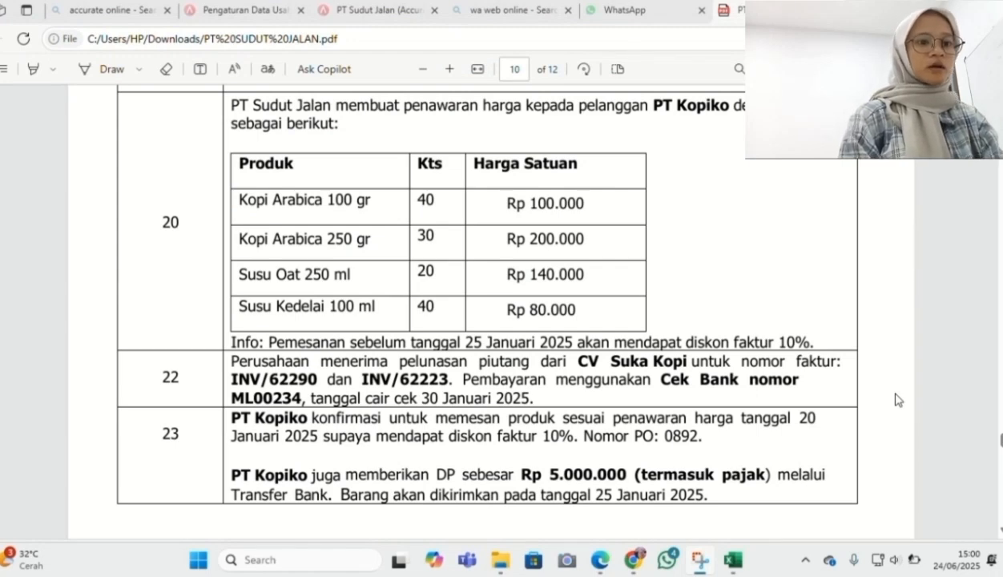
pyautogui.hotkey('alt', 'Tab')
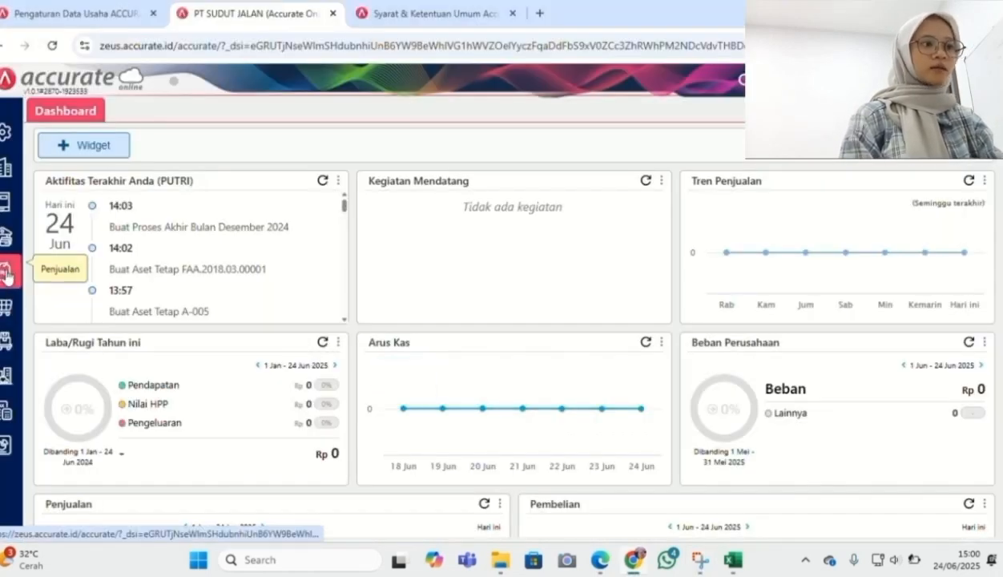
pyautogui.click(7, 275)
pyautogui.click(68, 312)
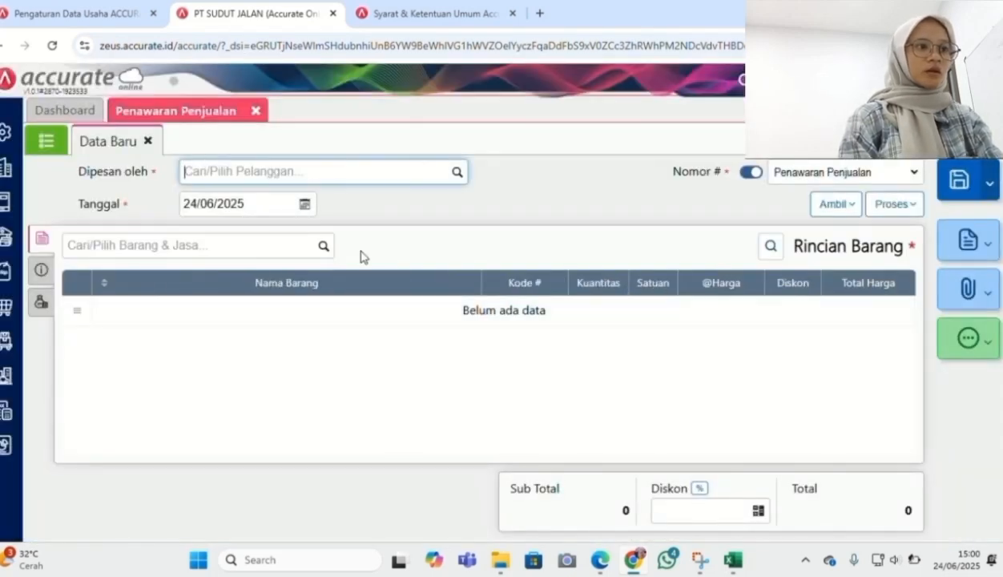
# Set the quotation's customer to PT Kopiko and its date to 20/01/2025
pyautogui.click(454, 174)
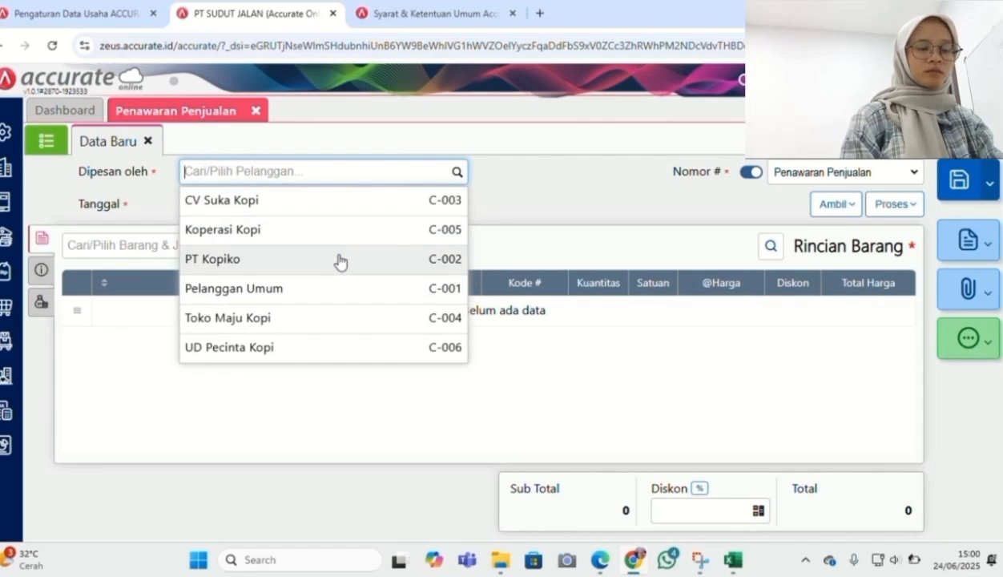
pyautogui.click(340, 262)
pyautogui.click(258, 202)
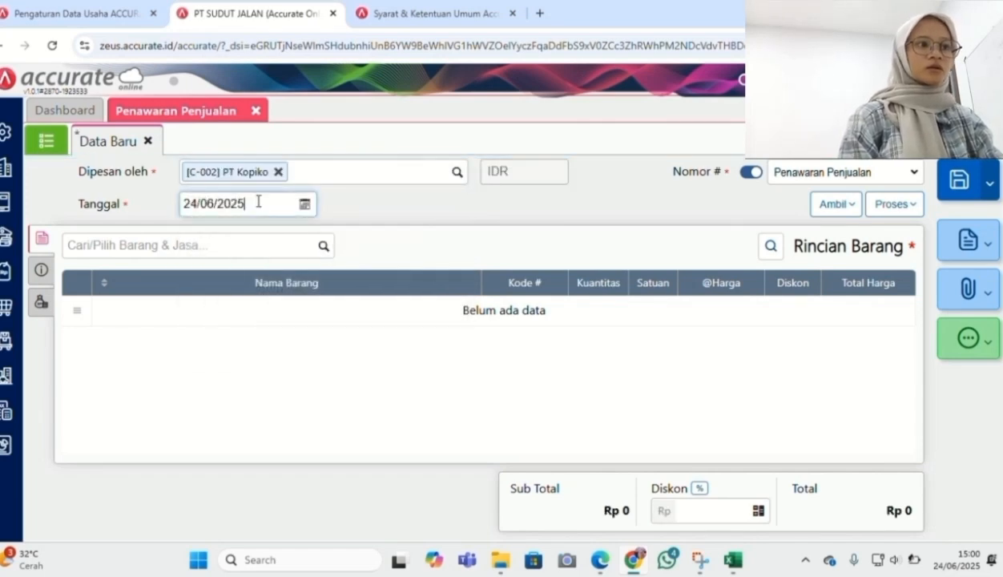
pyautogui.click(258, 202)
pyautogui.write('20/01/20')
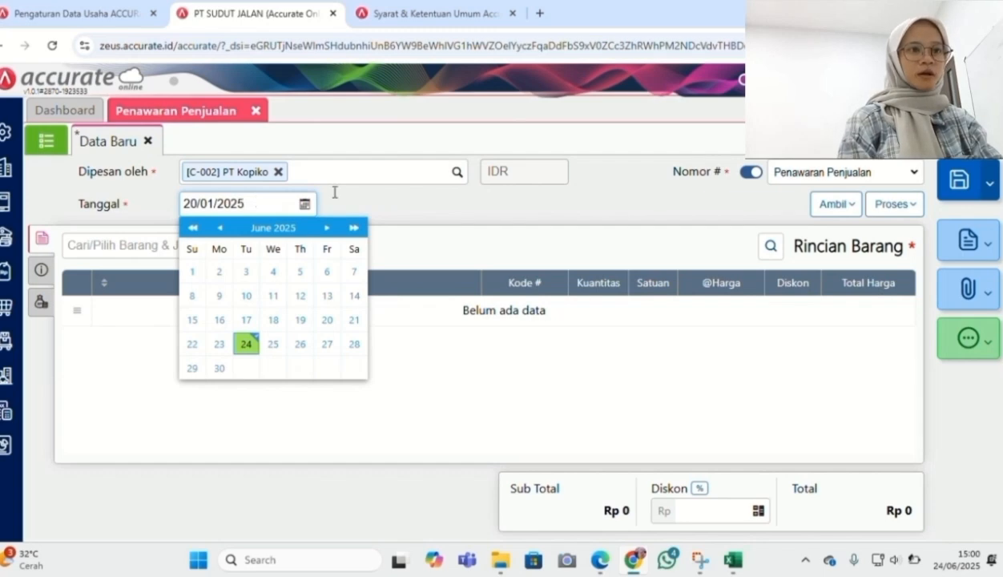
pyautogui.click(490, 214)
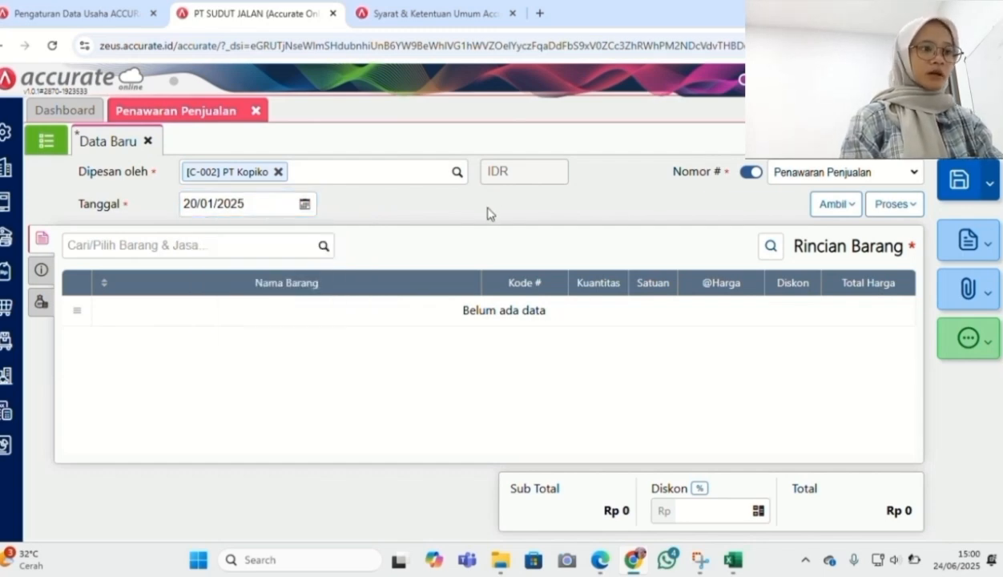
pyautogui.click(322, 248)
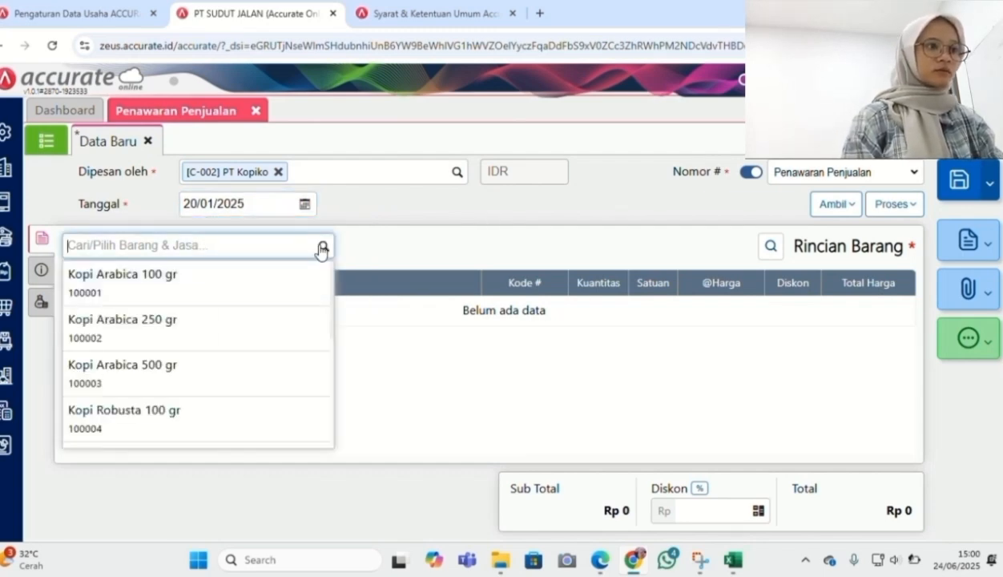
# Add Kopi Arabica 100 gr with quantity 40 at Rp 100.000 each
pyautogui.click(273, 302)
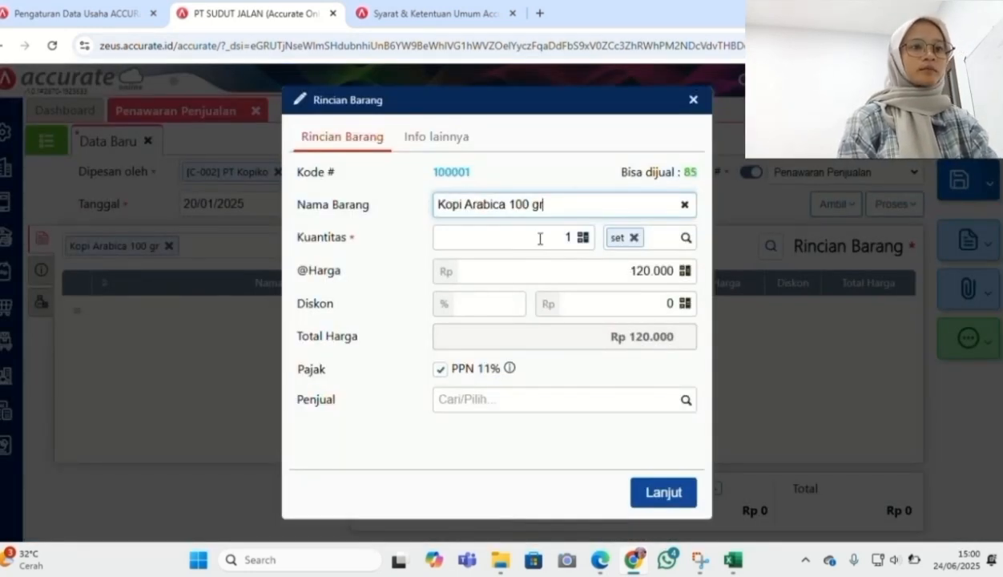
pyautogui.click(571, 237)
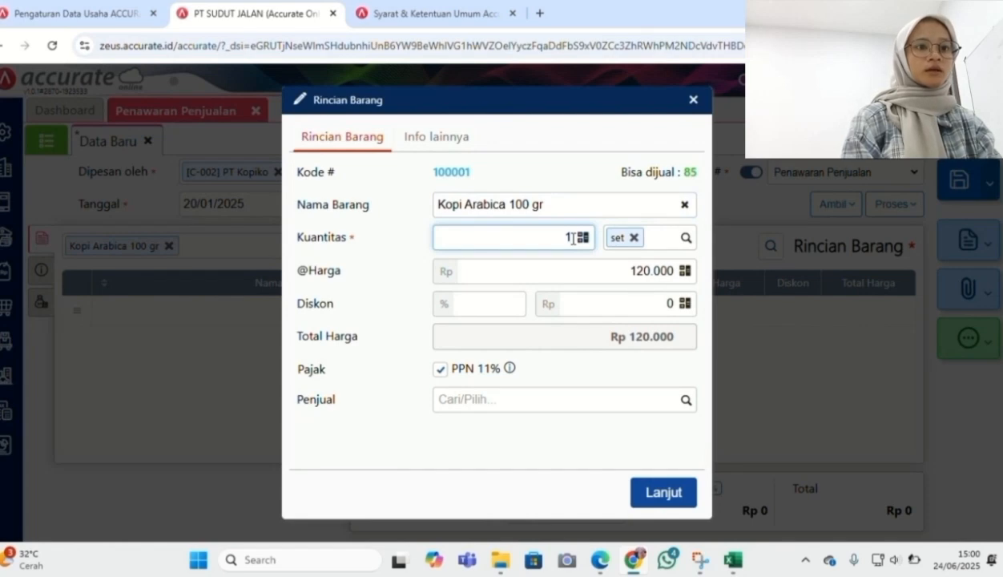
pyautogui.write('40')
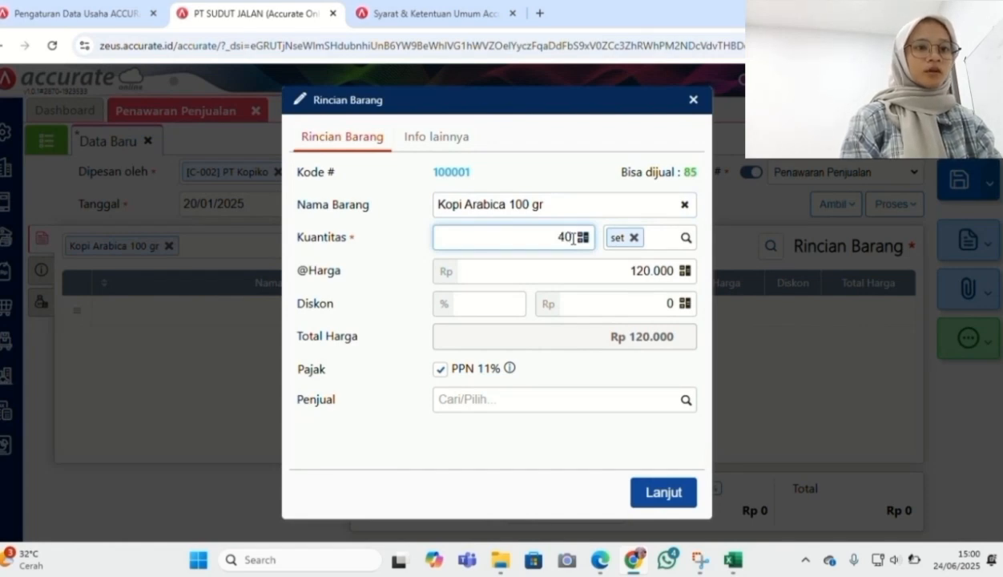
pyautogui.click(642, 270)
pyautogui.press('BackSpace')
pyautogui.write('0')
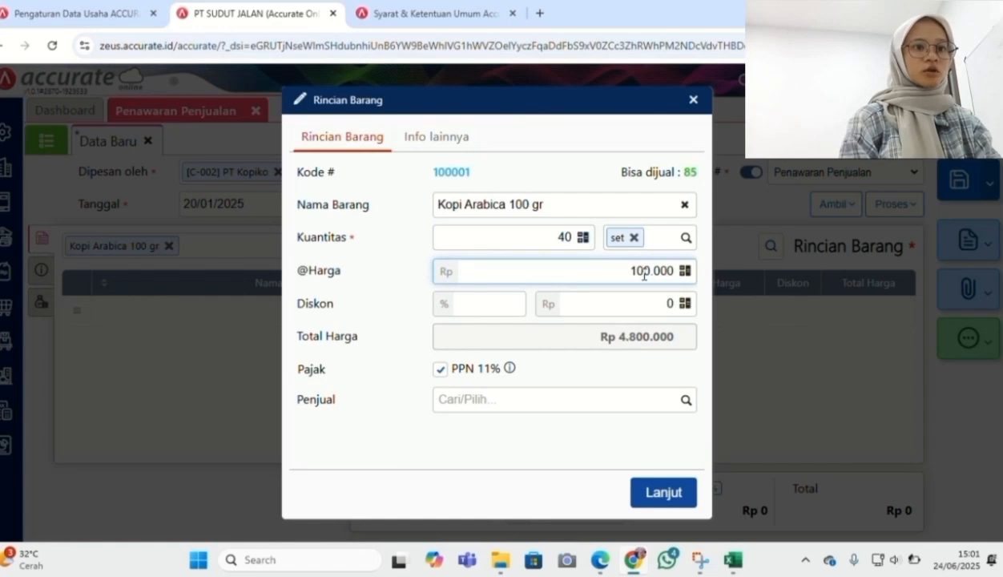
pyautogui.click(603, 429)
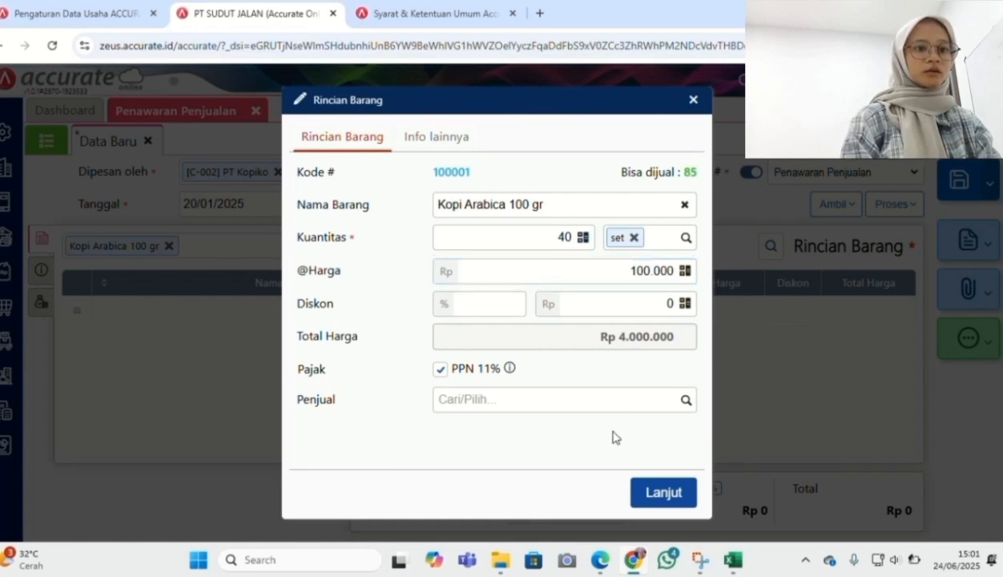
pyautogui.click(655, 494)
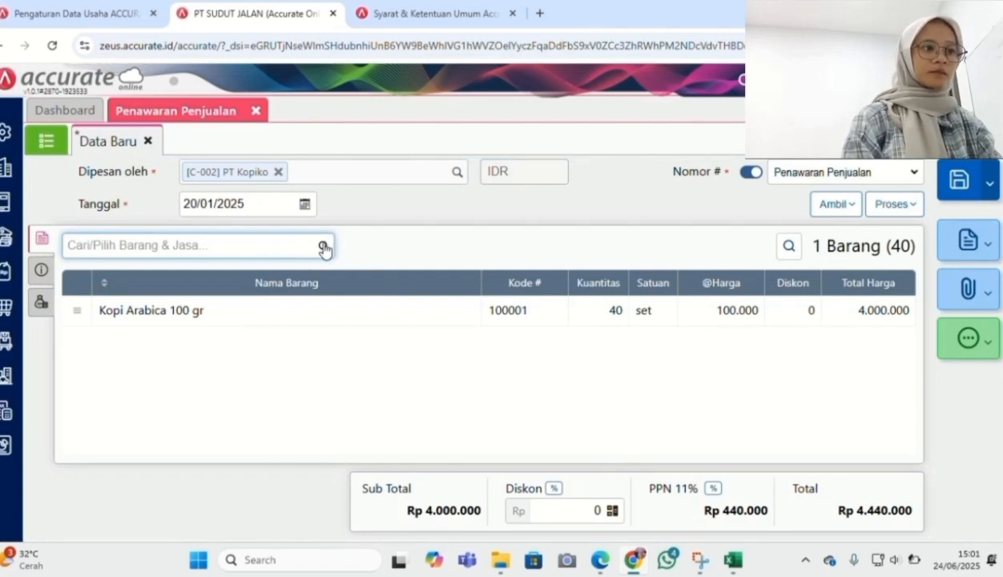
# Add Kopi Arabica 250 gr with quantity 30 at Rp 200.000 each
pyautogui.click(324, 250)
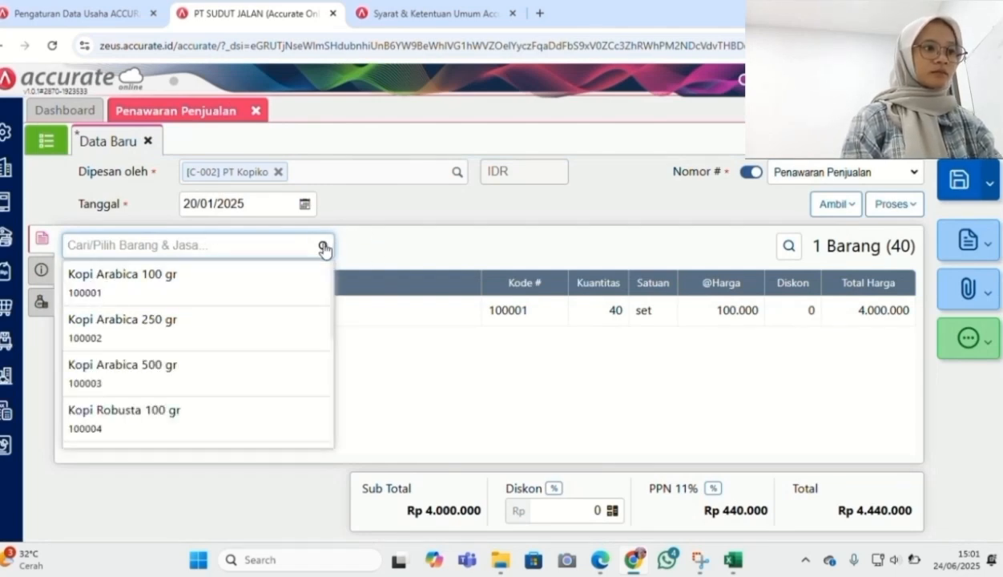
pyautogui.write('k')
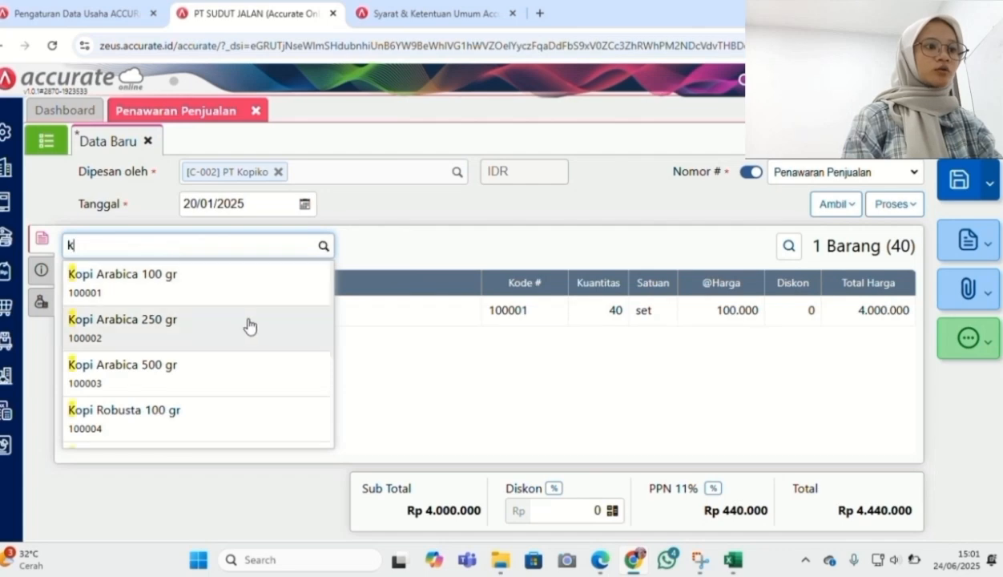
pyautogui.click(244, 327)
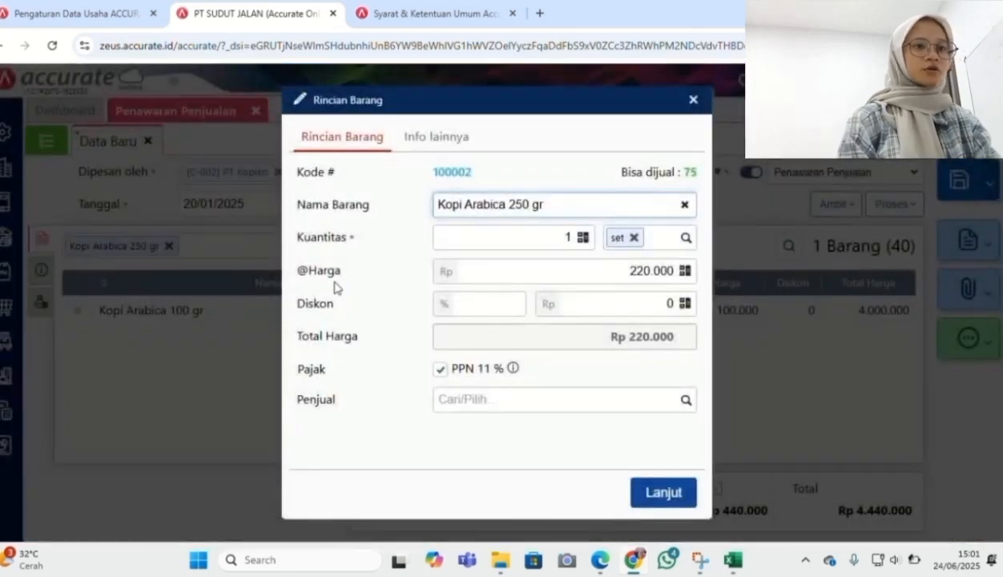
pyautogui.click(566, 236)
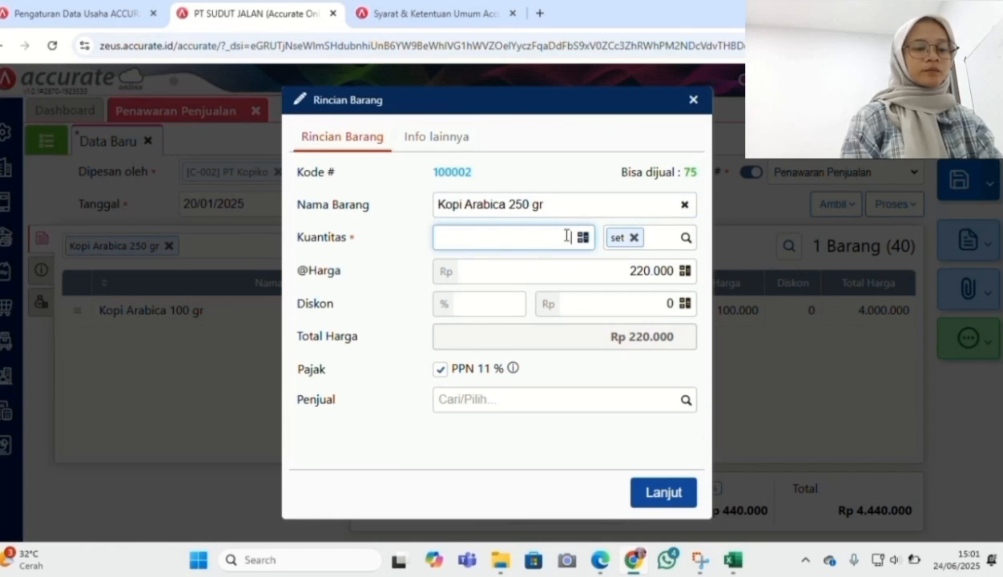
pyautogui.write('30')
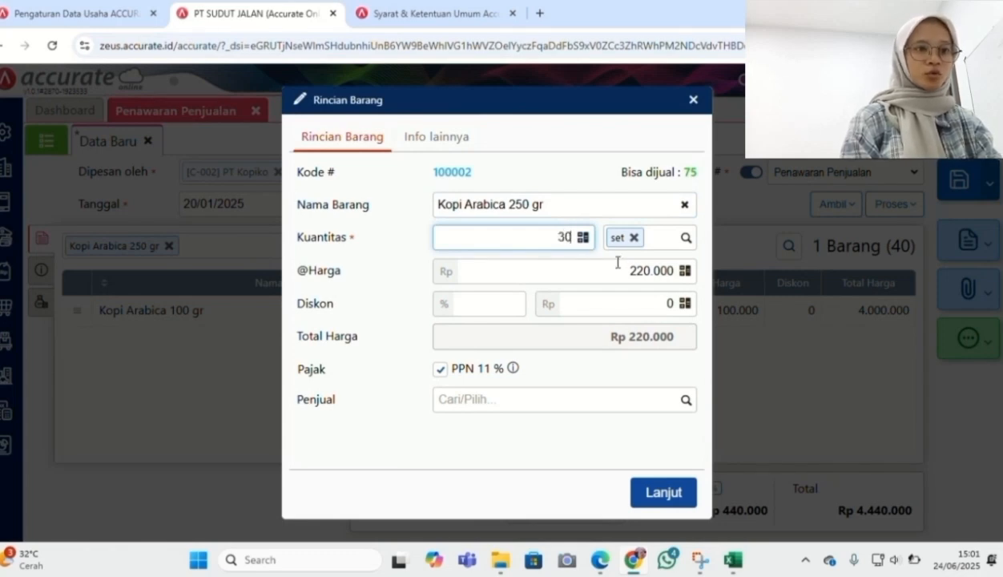
pyautogui.click(644, 272)
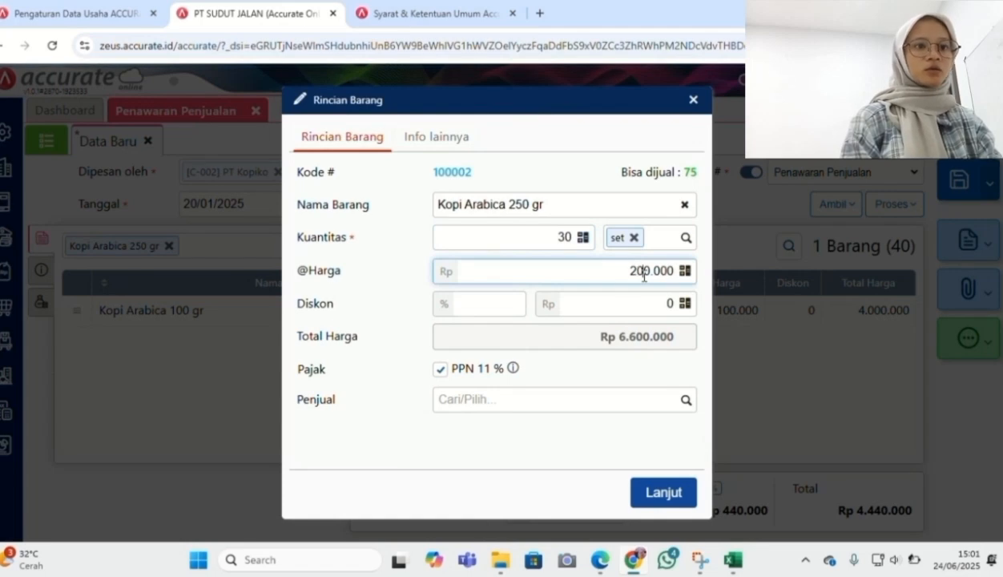
pyautogui.click(605, 477)
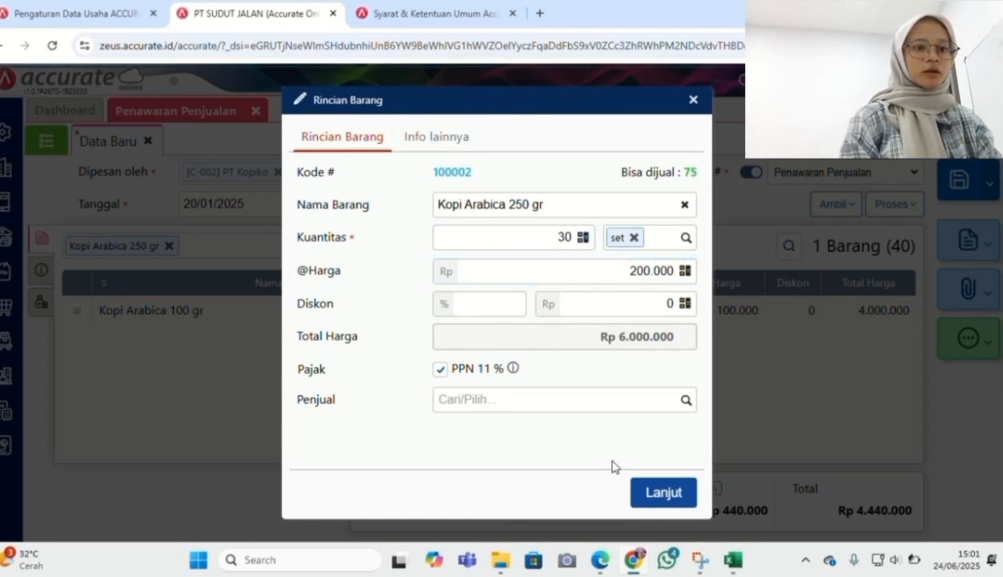
pyautogui.click(653, 499)
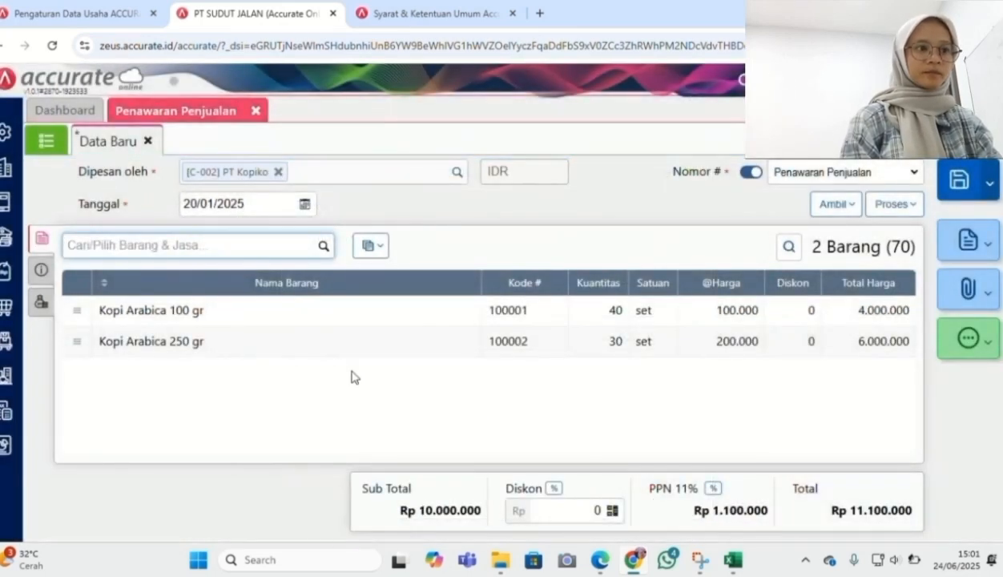
# Add Susu Oat 250 ml at a unit price of Rp 140.000
pyautogui.click(324, 246)
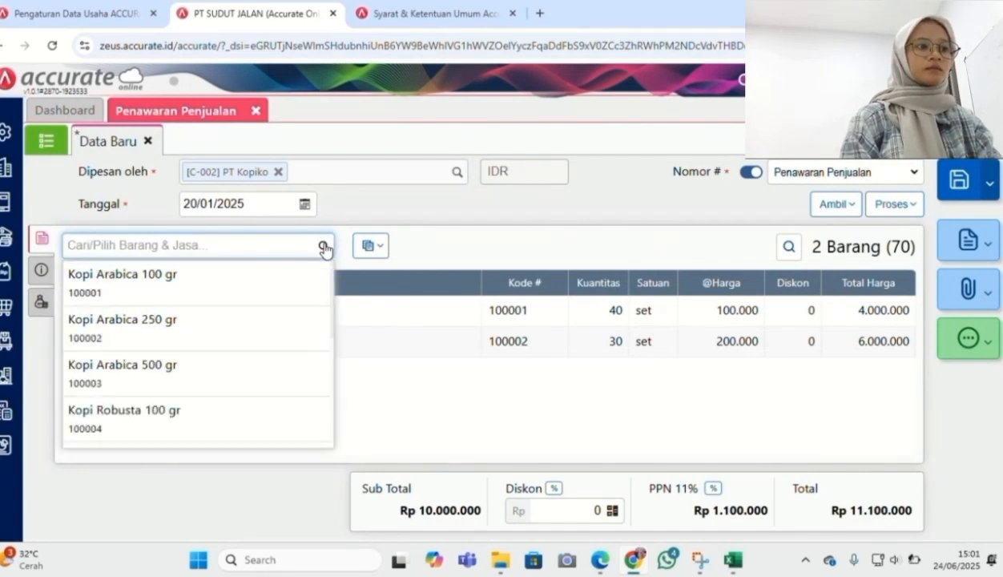
pyautogui.write('susu o')
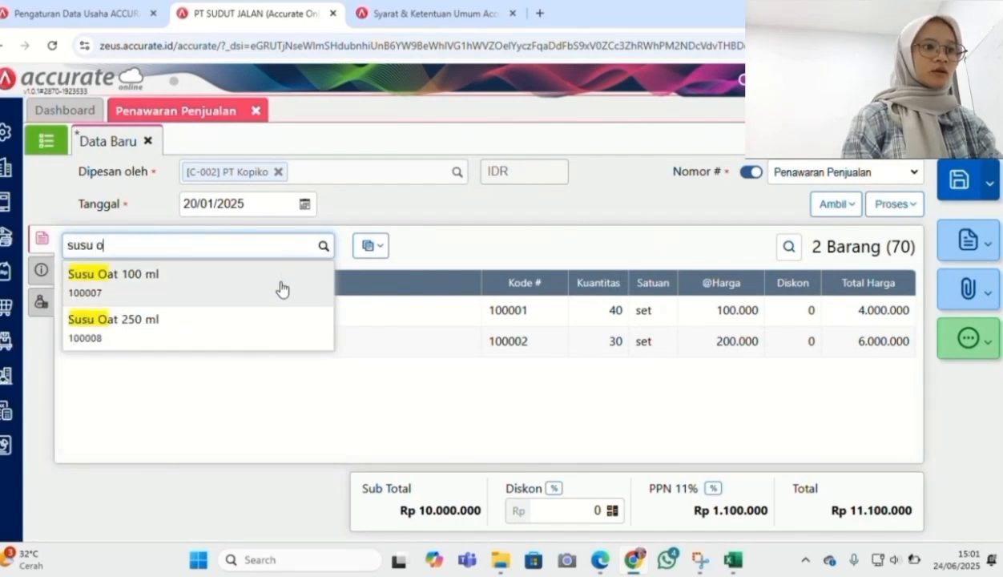
pyautogui.click(264, 325)
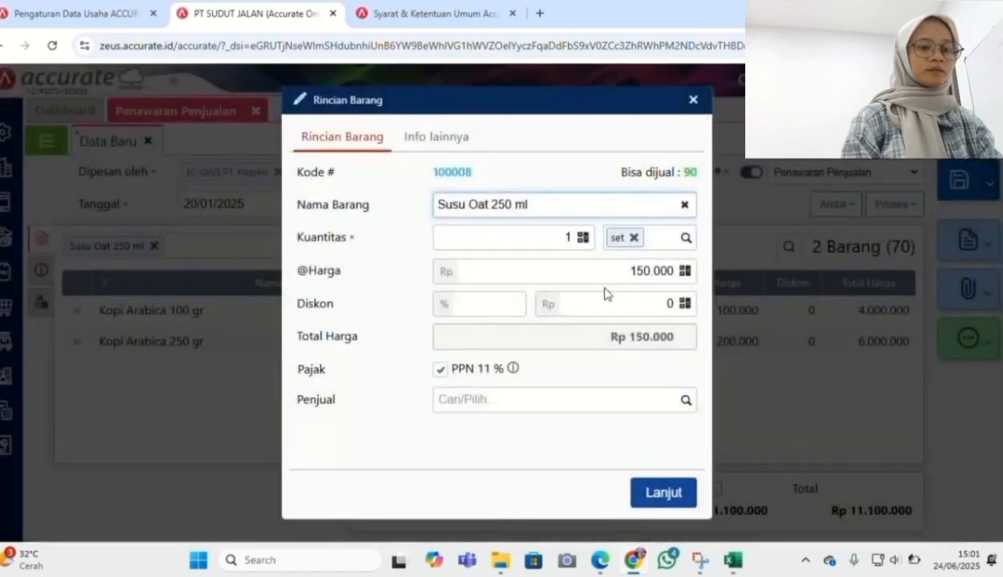
pyautogui.click(571, 242)
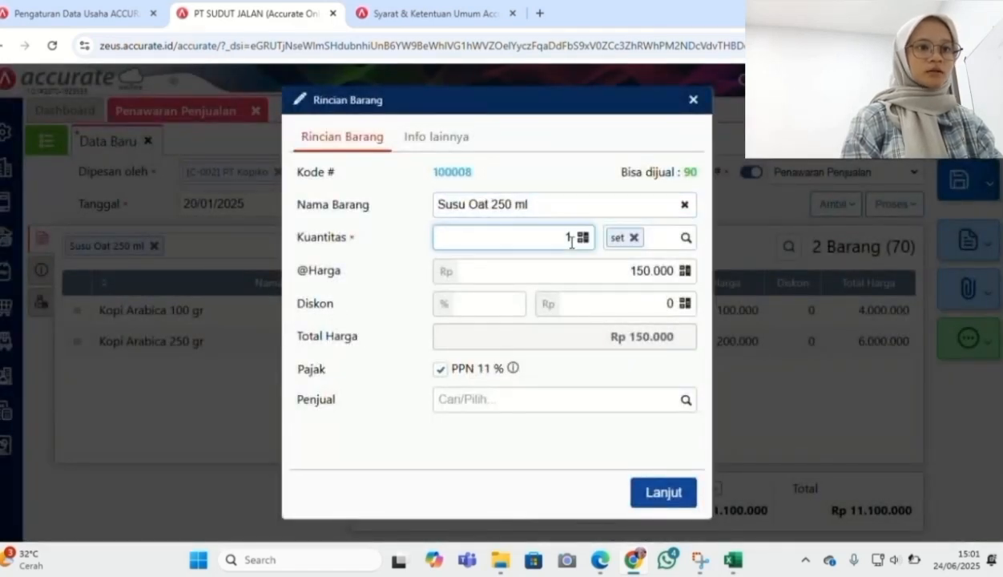
pyautogui.click(646, 274)
pyautogui.press('BackSpace')
pyautogui.write('4')
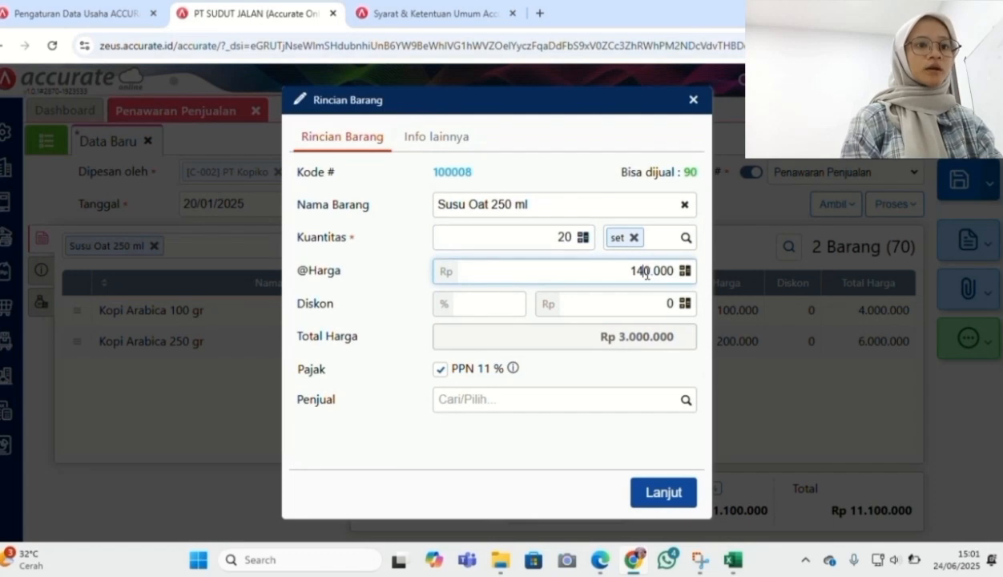
pyautogui.click(515, 451)
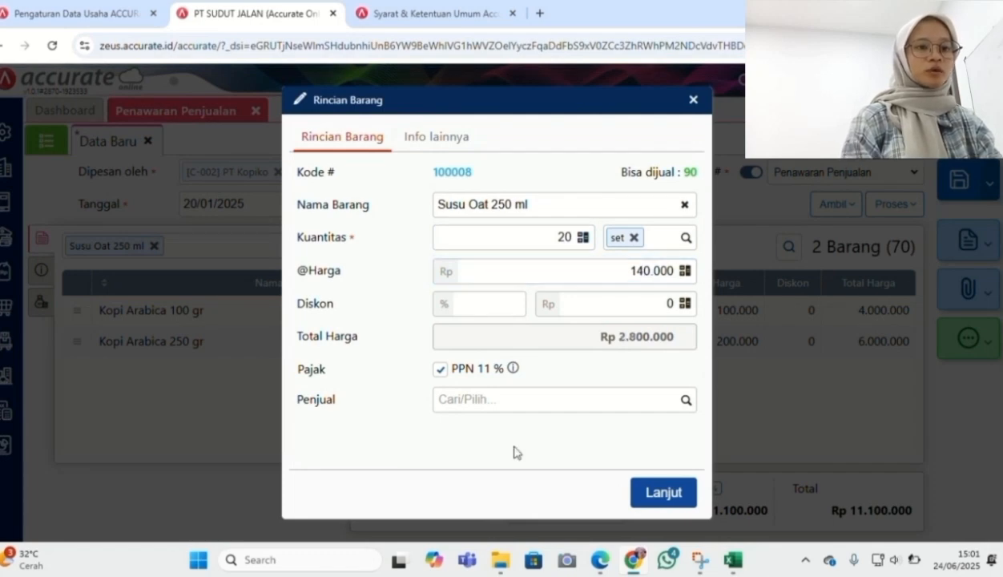
pyautogui.click(657, 490)
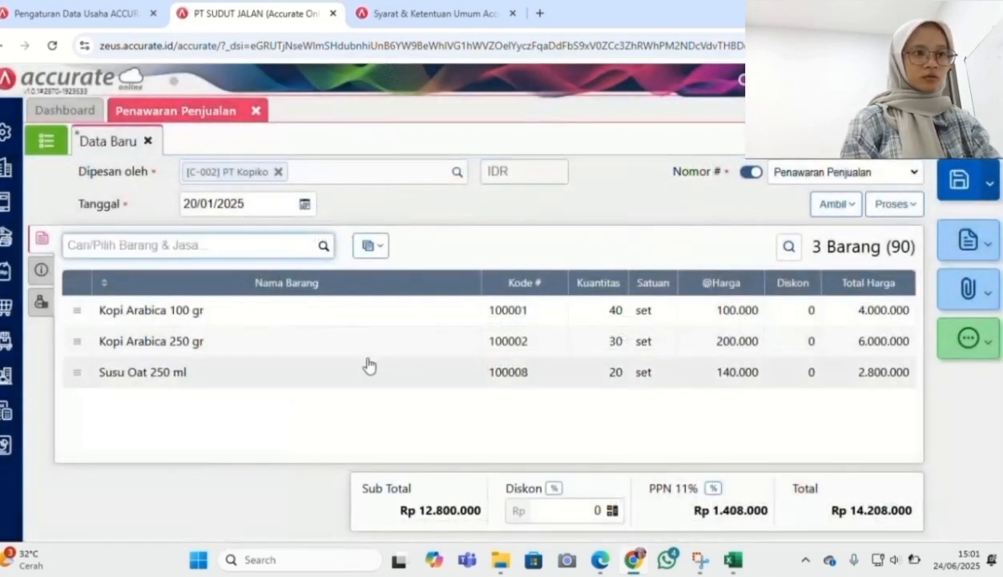
# Add Susu Kedelai 100 ml with quantity 40 at Rp 80.000 each
pyautogui.click(326, 248)
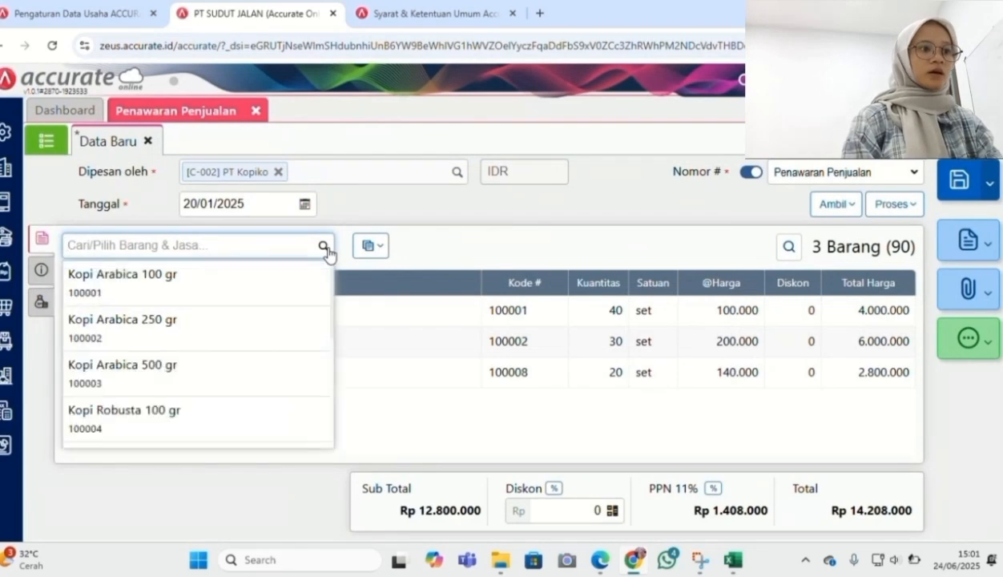
pyautogui.write('susu ')
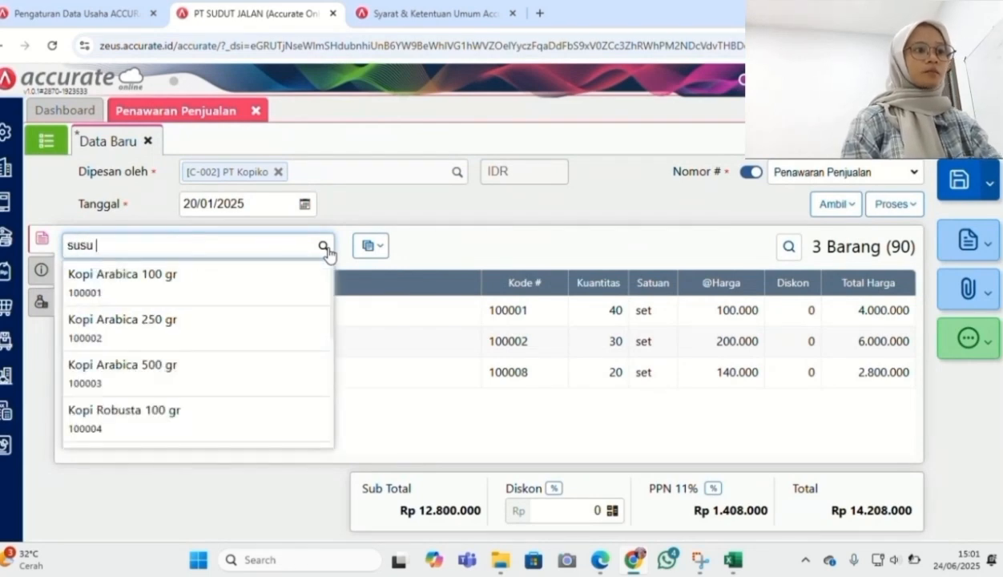
pyautogui.write('ked')
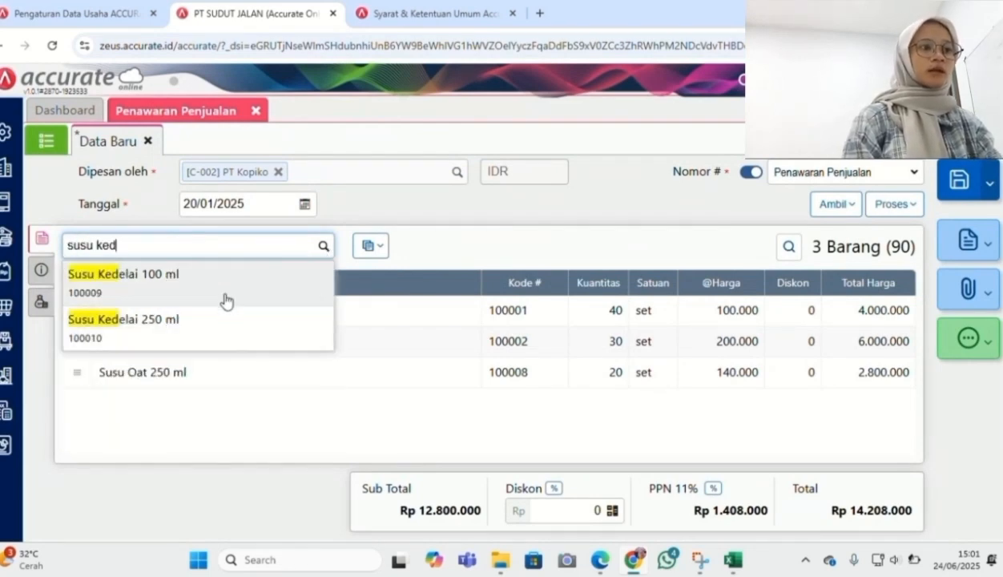
pyautogui.click(223, 294)
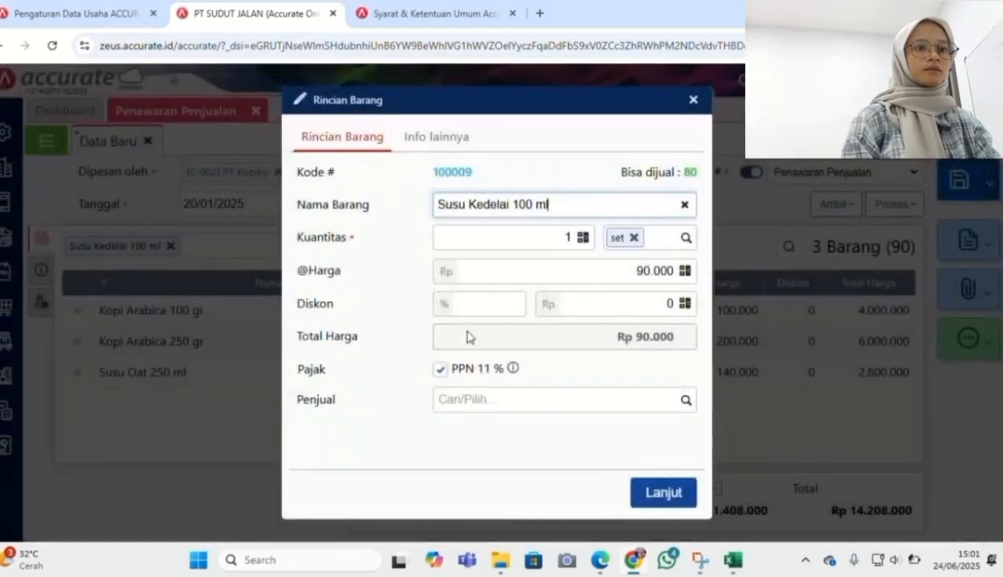
pyautogui.click(574, 244)
pyautogui.click(573, 236)
pyautogui.write('40')
pyautogui.click(641, 268)
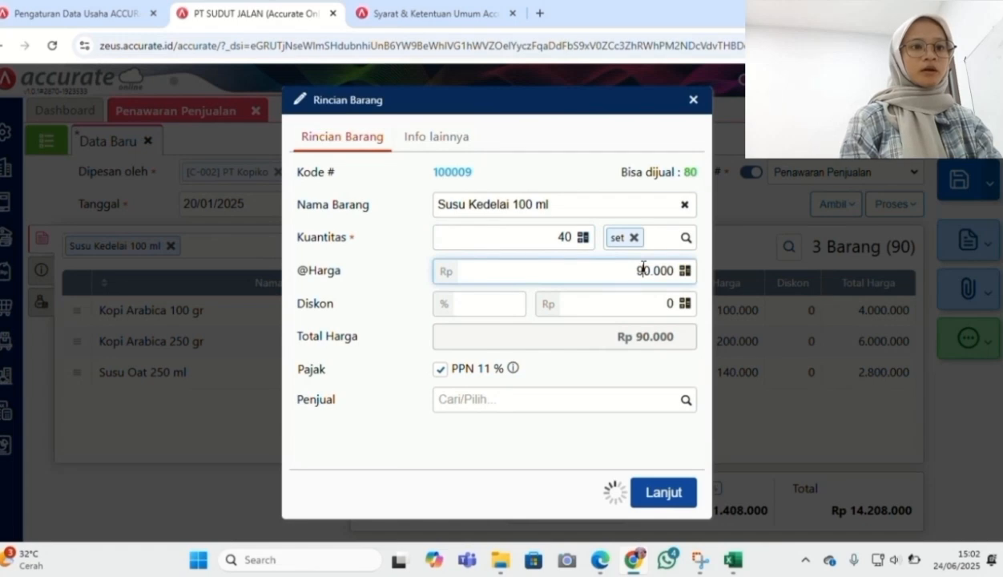
pyautogui.write('80')
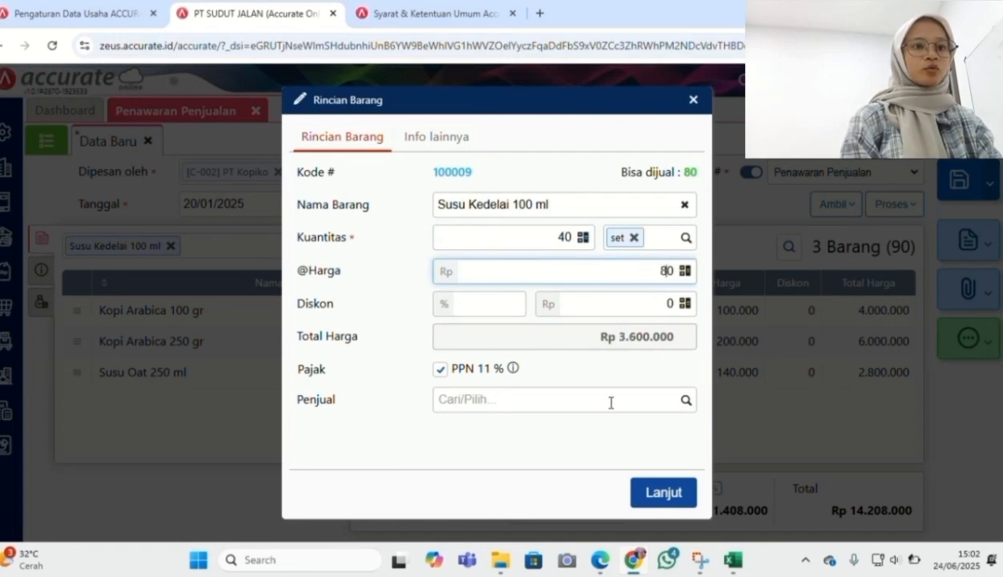
pyautogui.write('.000')
pyautogui.click(592, 452)
pyautogui.click(655, 491)
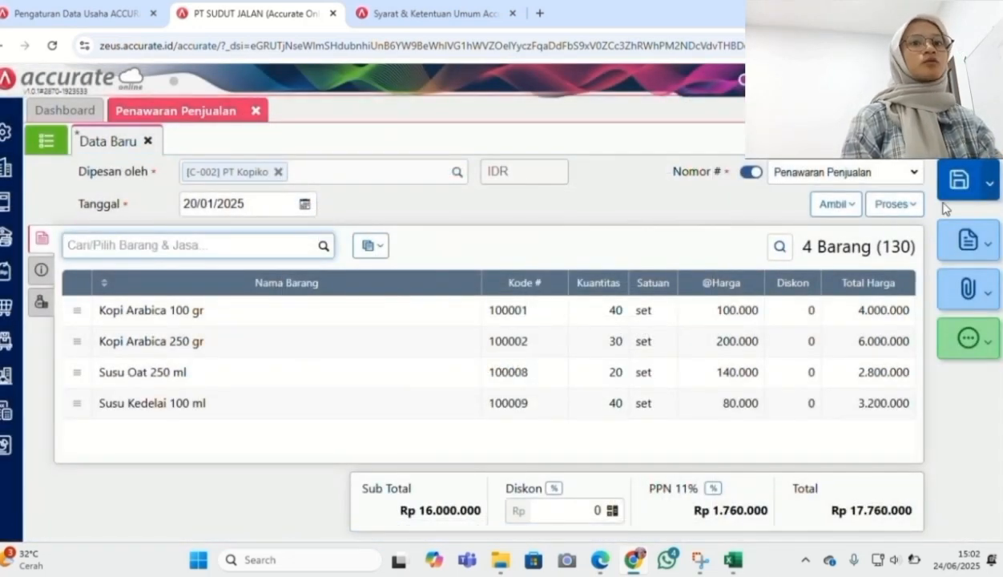
# Save the PT Kopiko quotation, check the next task, and start a new Penerimaan Penjualan
pyautogui.click(958, 180)
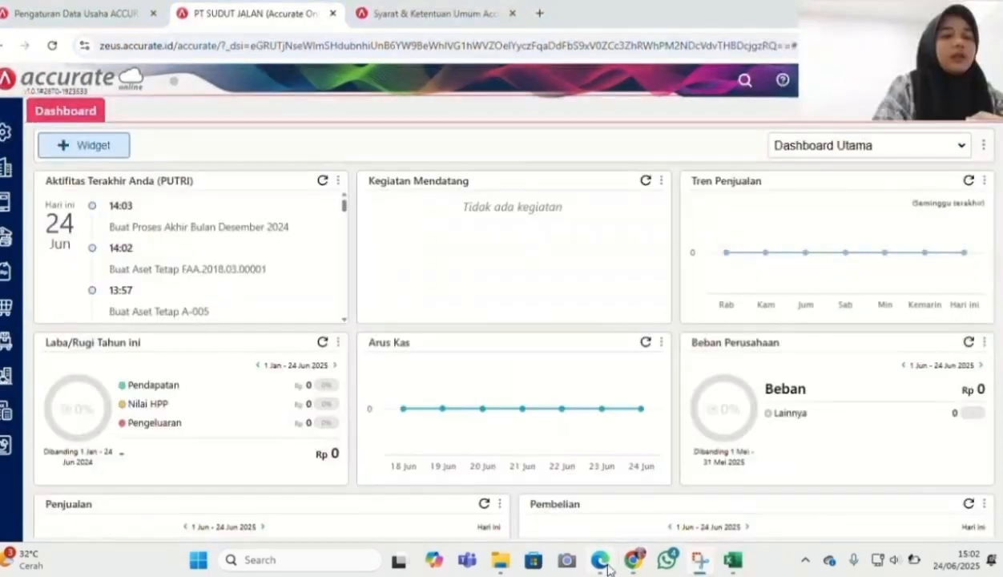
pyautogui.click(603, 562)
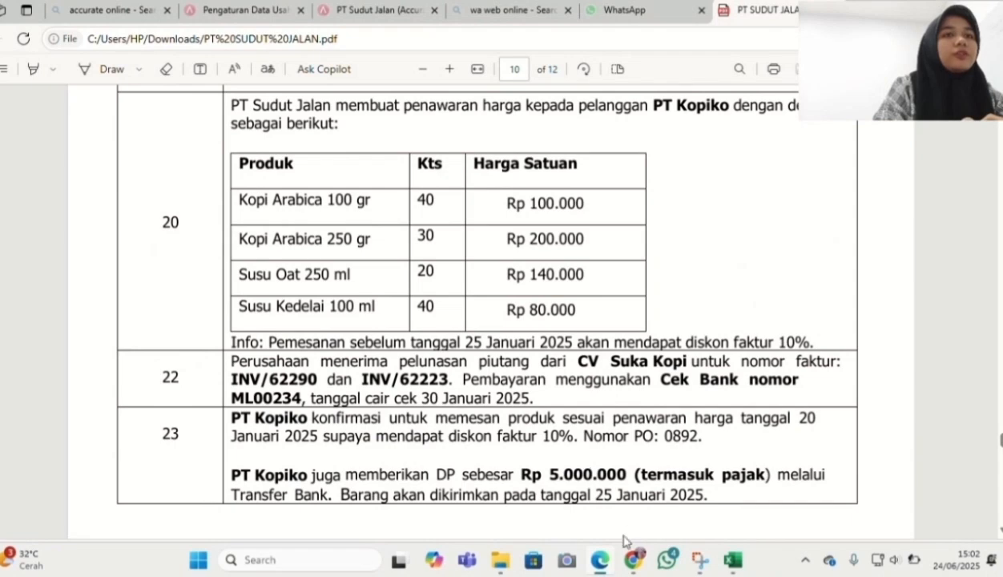
pyautogui.click(633, 559)
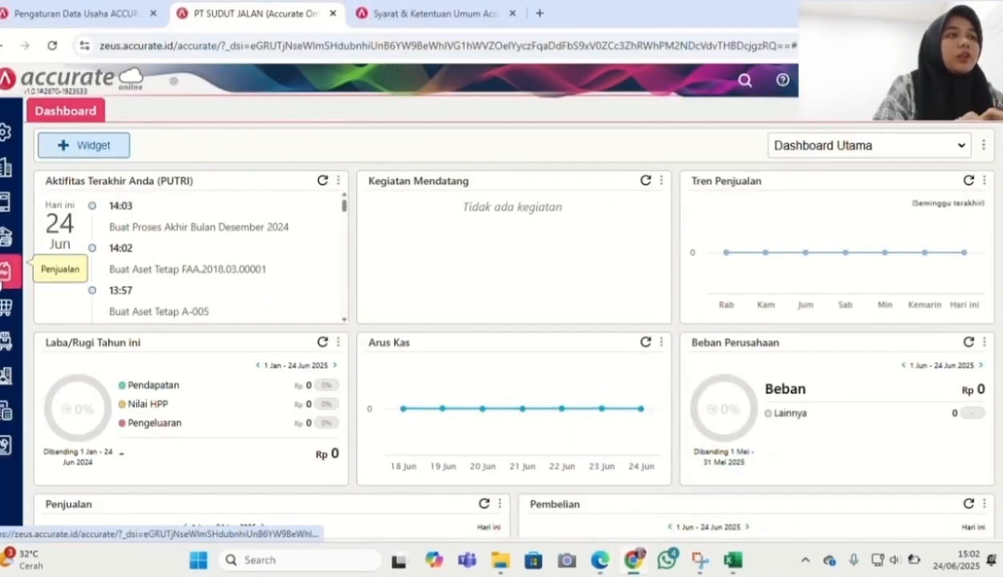
pyautogui.click(7, 273)
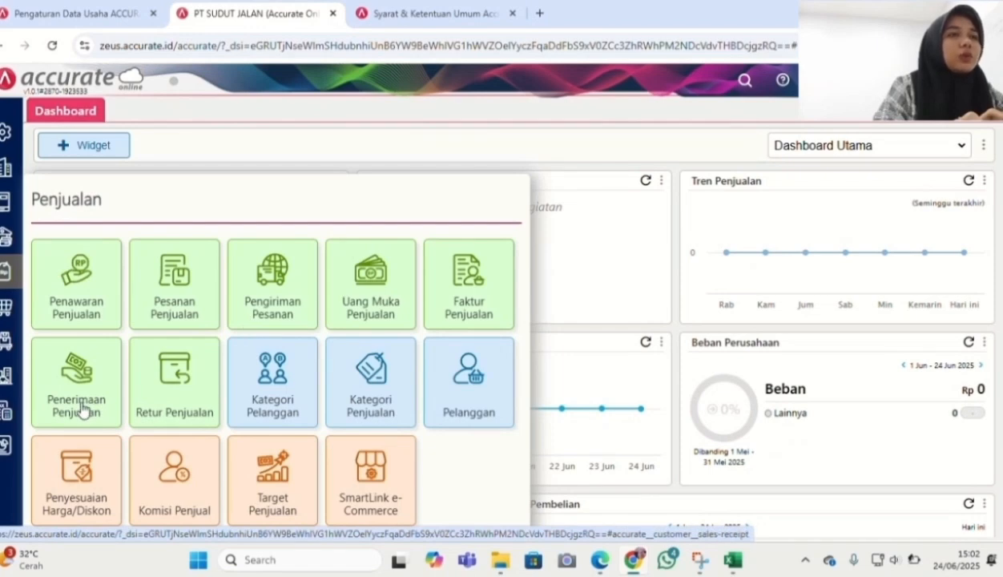
pyautogui.click(83, 410)
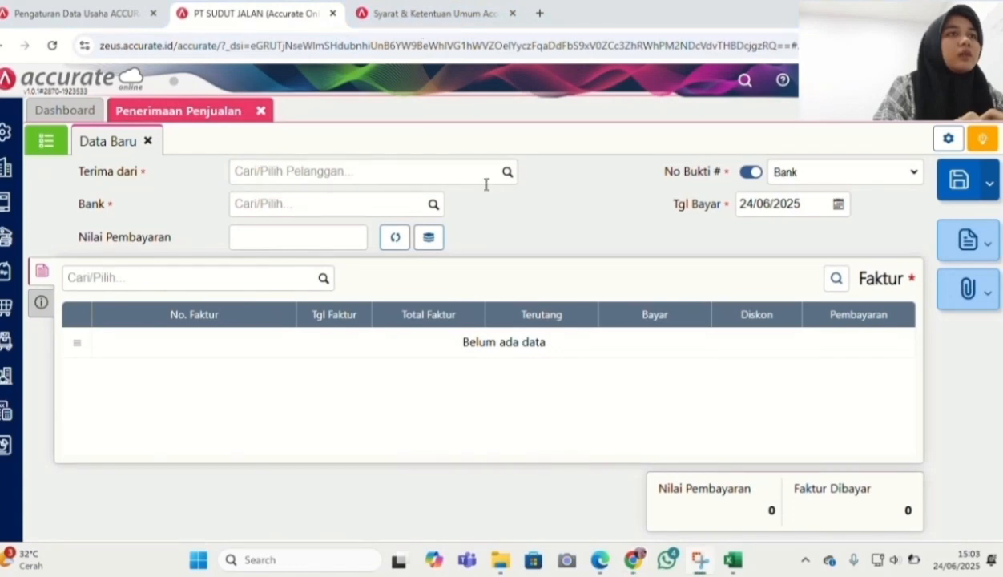
# Receive from CV Suka Kopi into Bank dated 22/01/2025 and list its unpaid invoices
pyautogui.click(507, 174)
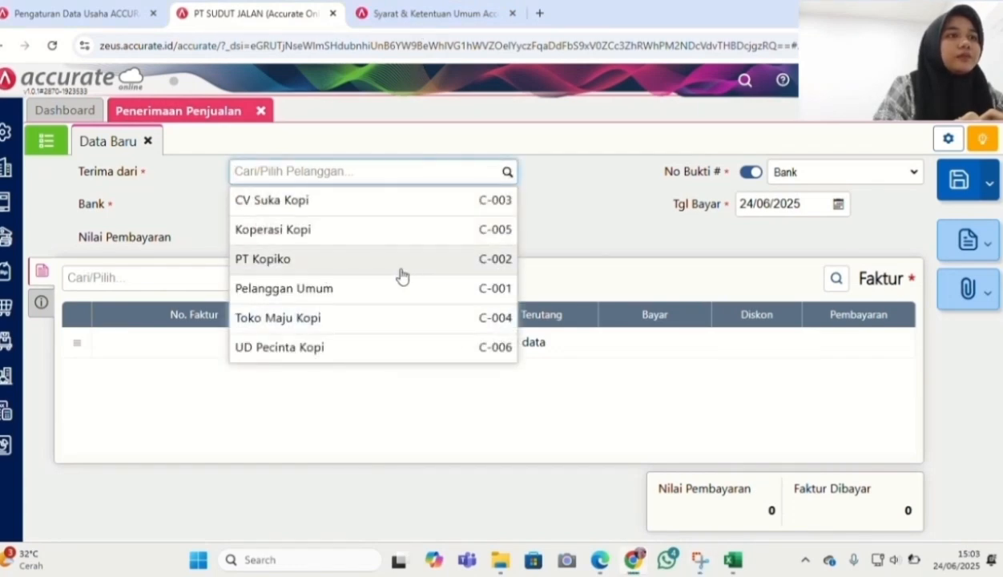
pyautogui.click(379, 210)
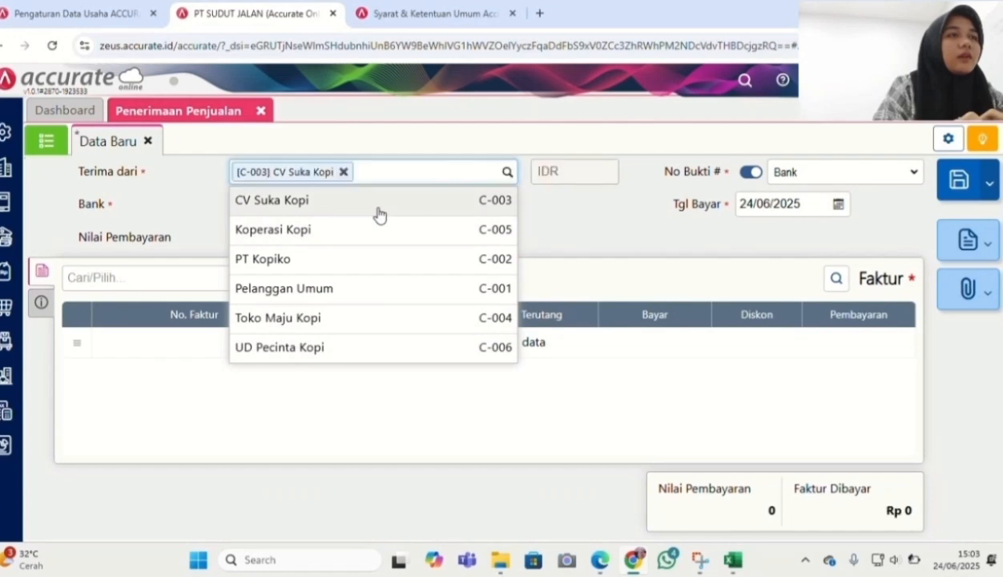
pyautogui.click(433, 208)
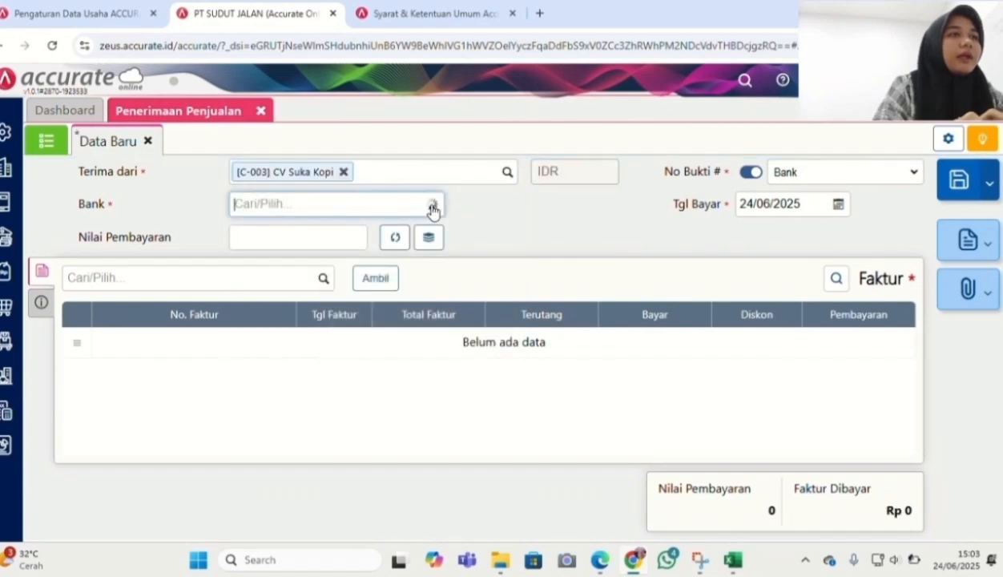
pyautogui.click(373, 292)
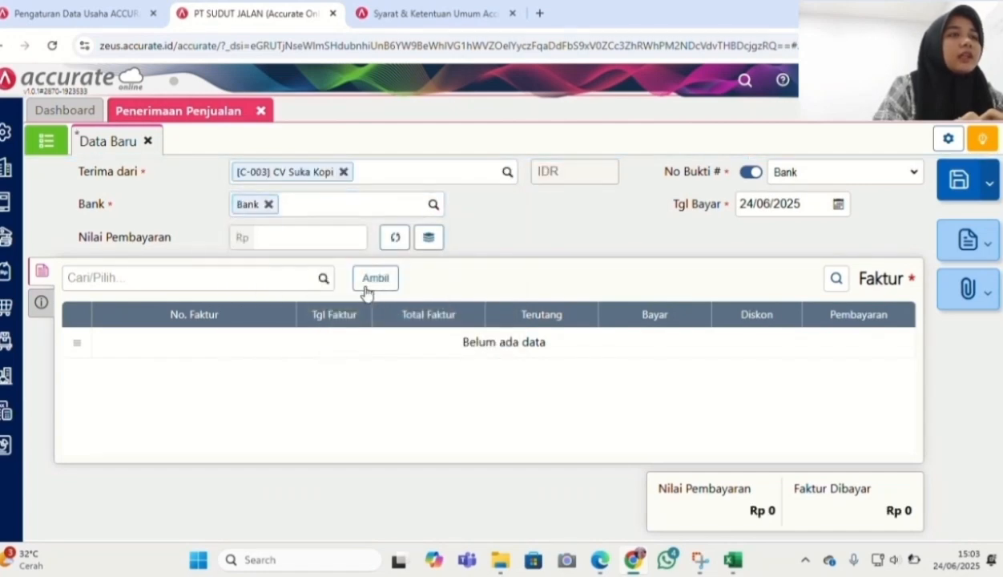
pyautogui.click(751, 202)
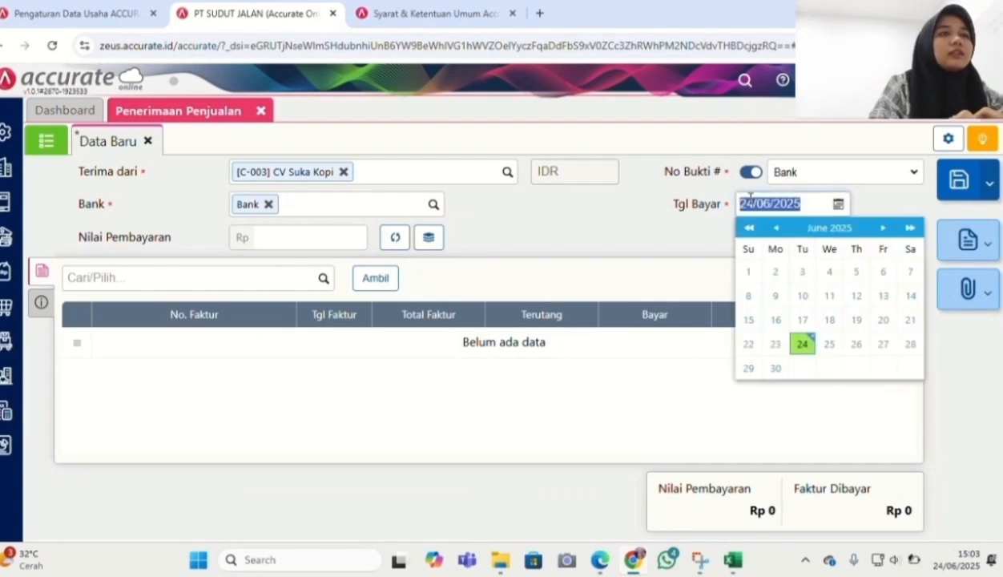
pyautogui.write('22/01/20')
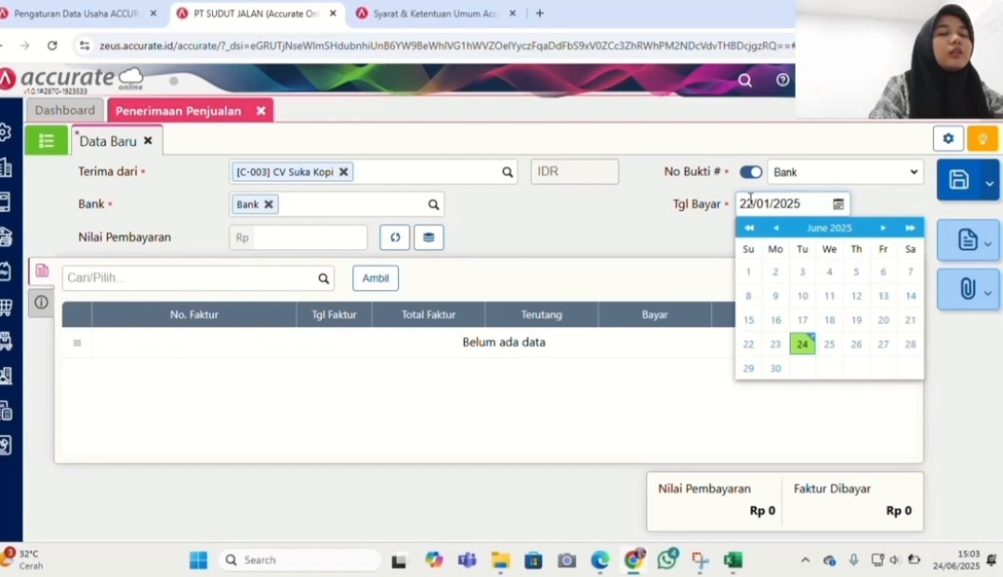
pyautogui.click(647, 236)
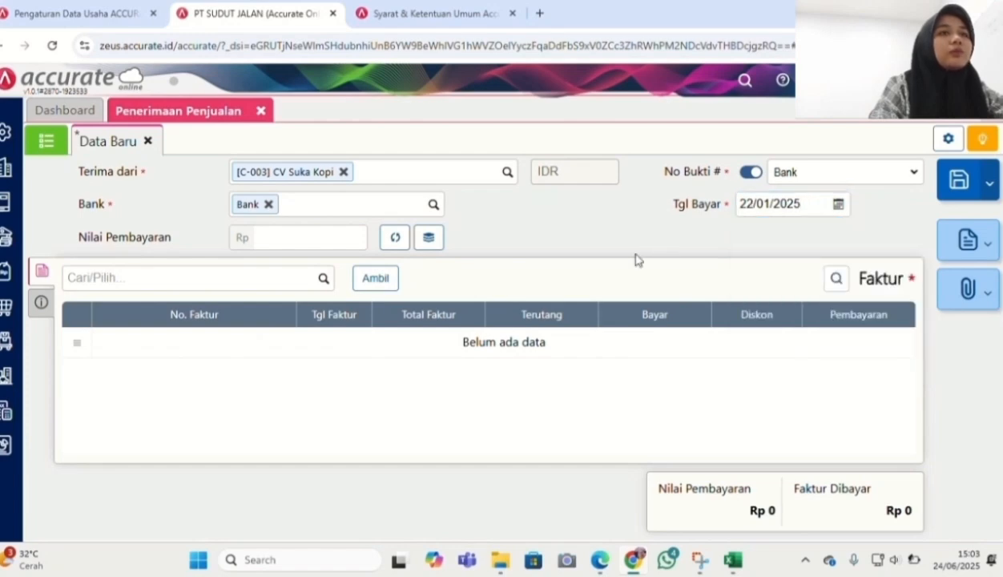
pyautogui.click(382, 282)
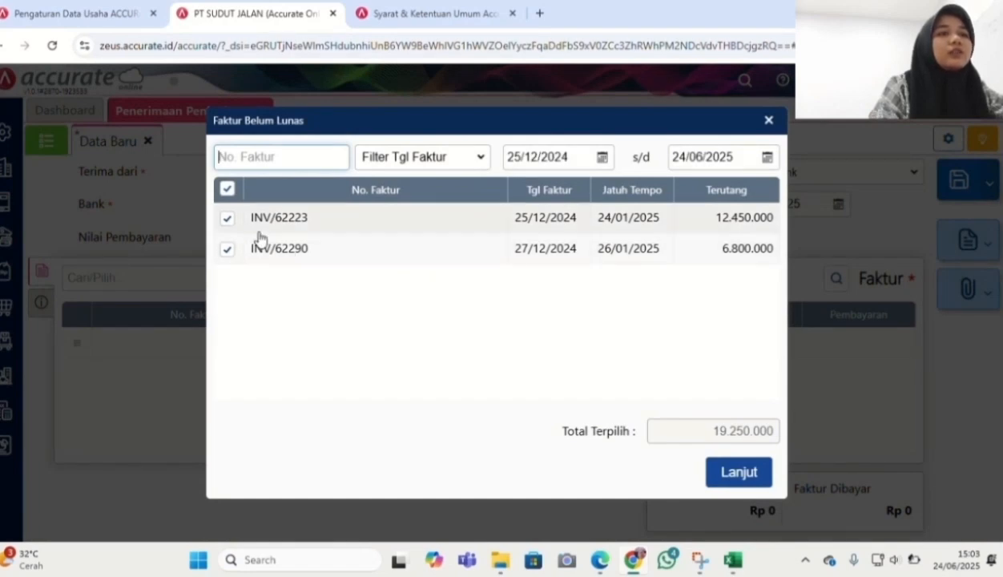
# Add both ticked invoices, calculate Rp 19.250.000, and set the payment method to Transfer Bank
pyautogui.click(746, 471)
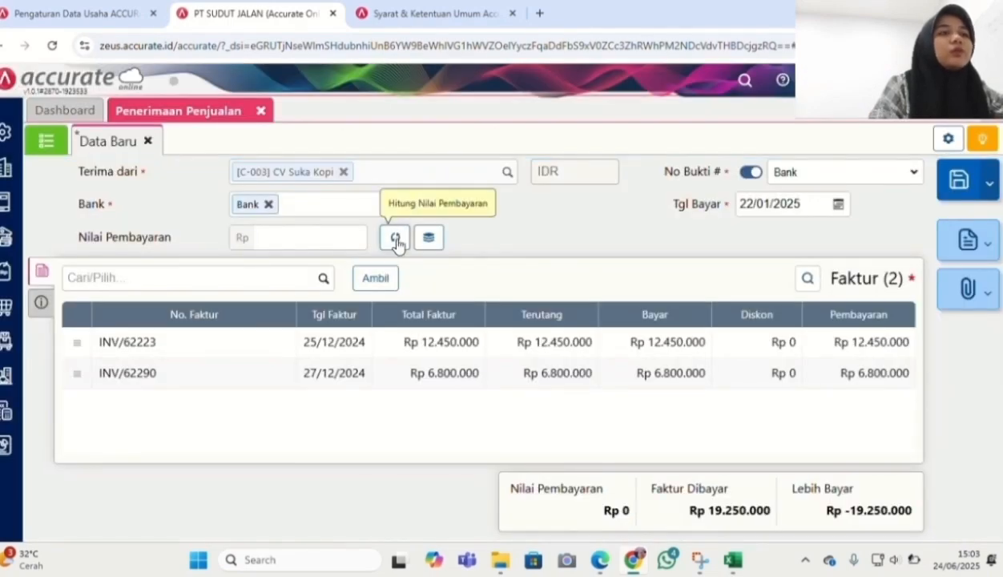
pyautogui.click(395, 238)
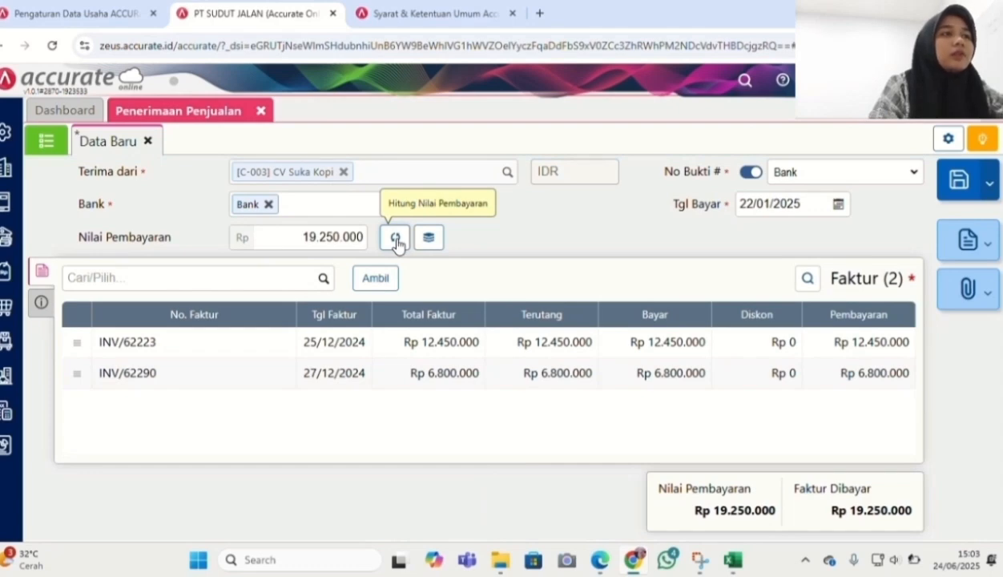
pyautogui.click(41, 301)
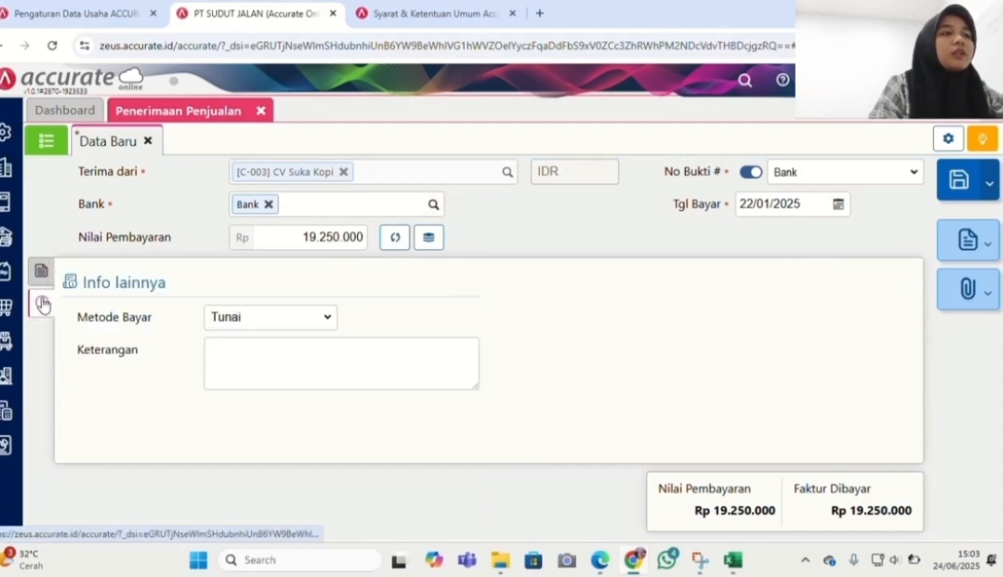
pyautogui.click(270, 324)
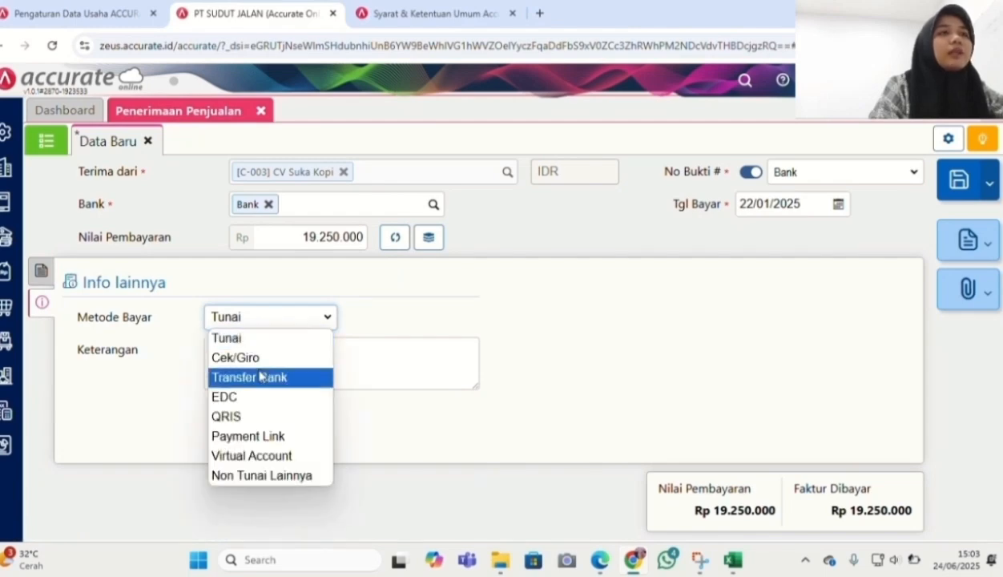
pyautogui.click(260, 376)
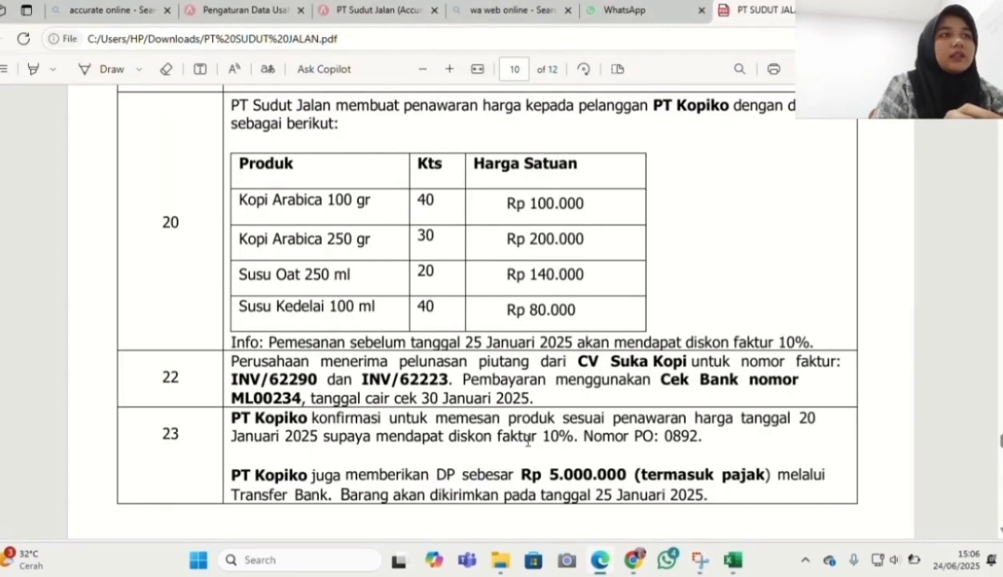
# Scroll the assignment PDF to task 25, the PT Kopiko delivery, then return to Accurate Online
pyautogui.scroll(2, 528, 439)
pyautogui.scroll(-3, 528, 440)
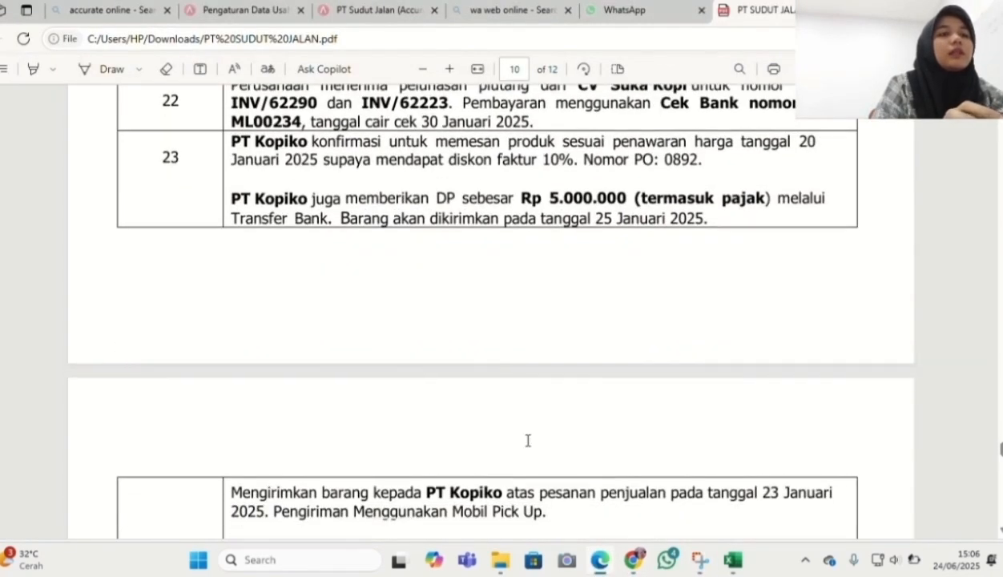
pyautogui.scroll(-1, 528, 441)
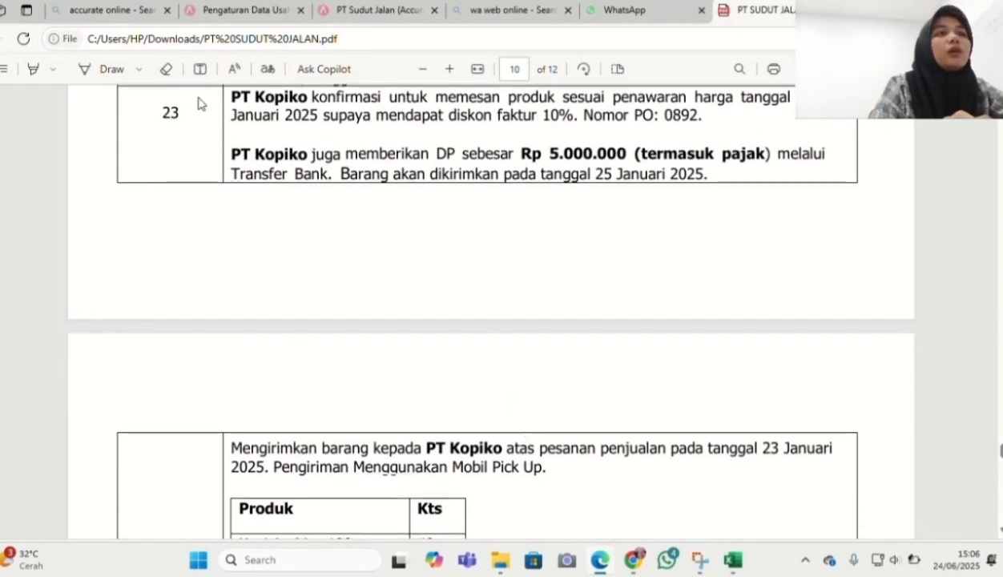
pyautogui.scroll(-2, 374, 290)
pyautogui.scroll(-1, 377, 290)
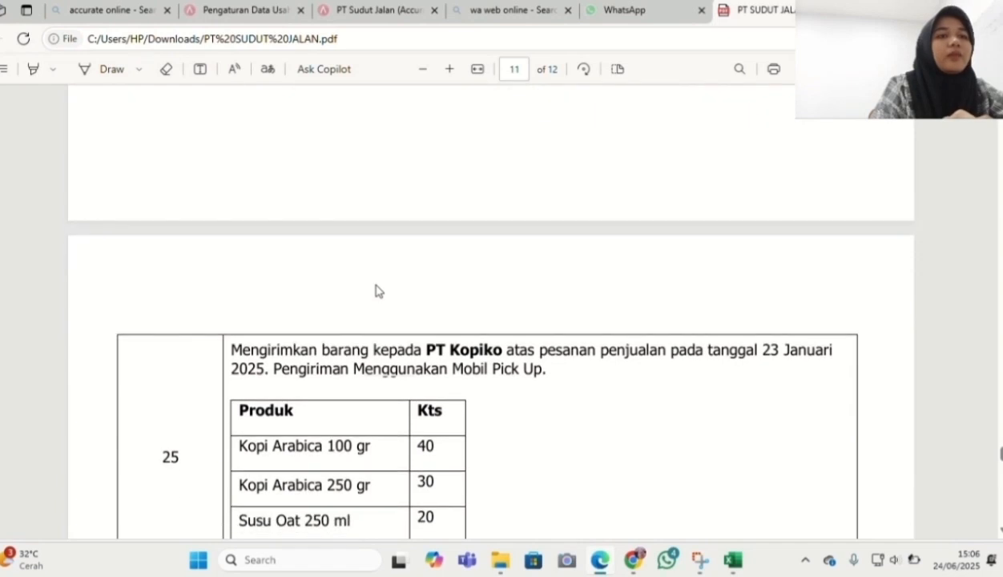
pyautogui.hotkey('alt', 'Tab')
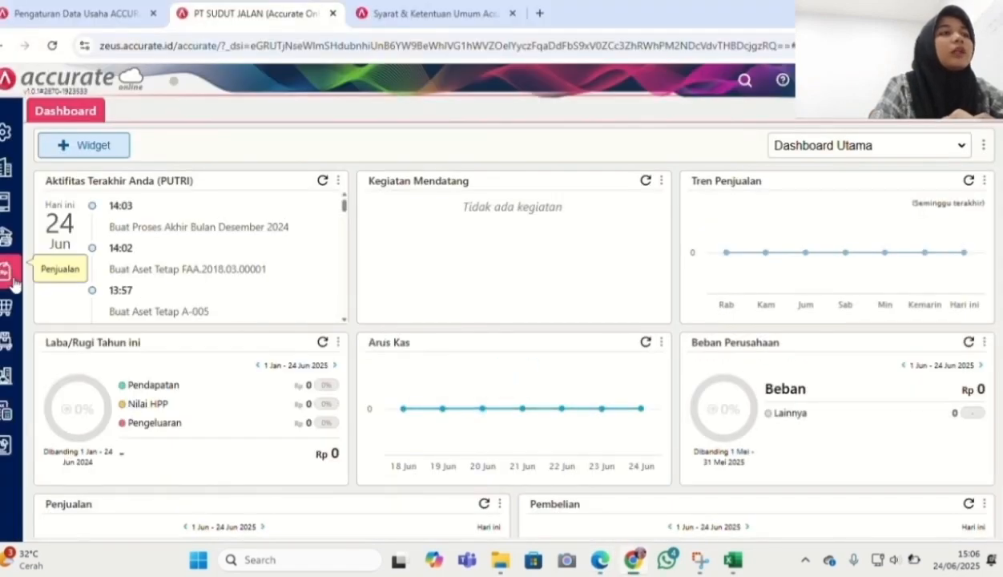
# Start a new sales order for PT Kopiko dated 23/01/2025
pyautogui.click(13, 279)
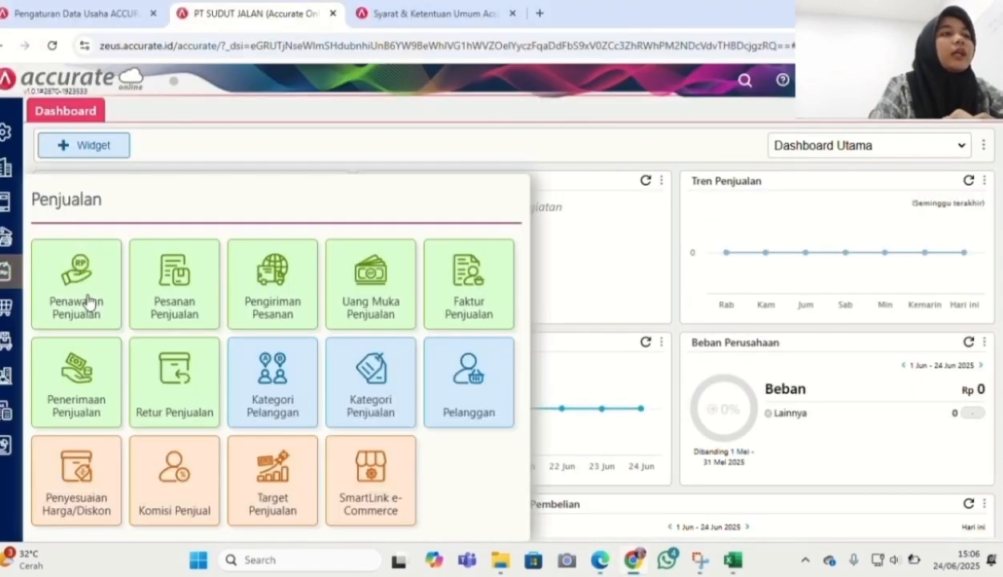
pyautogui.click(186, 315)
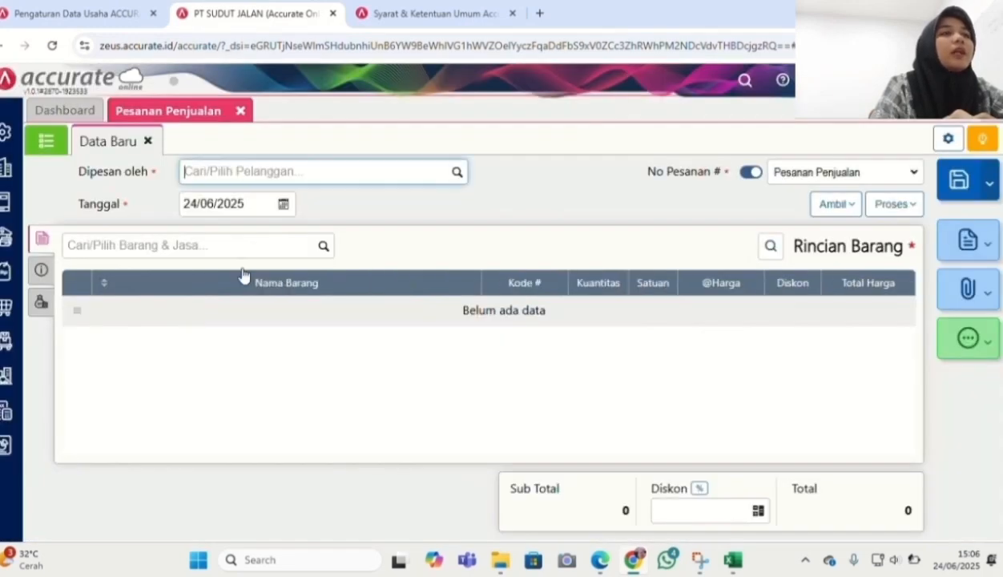
pyautogui.click(454, 177)
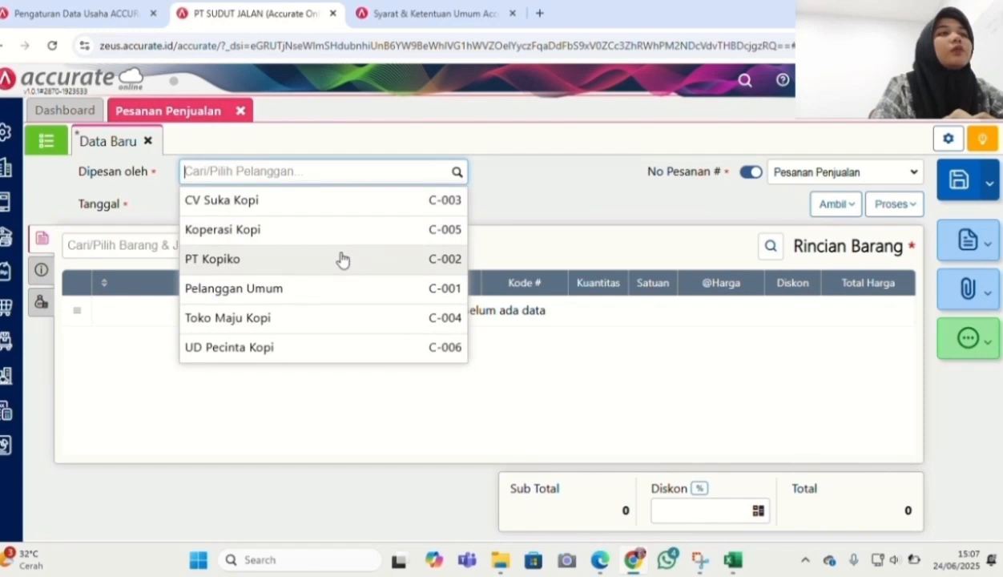
pyautogui.click(342, 259)
pyautogui.click(236, 200)
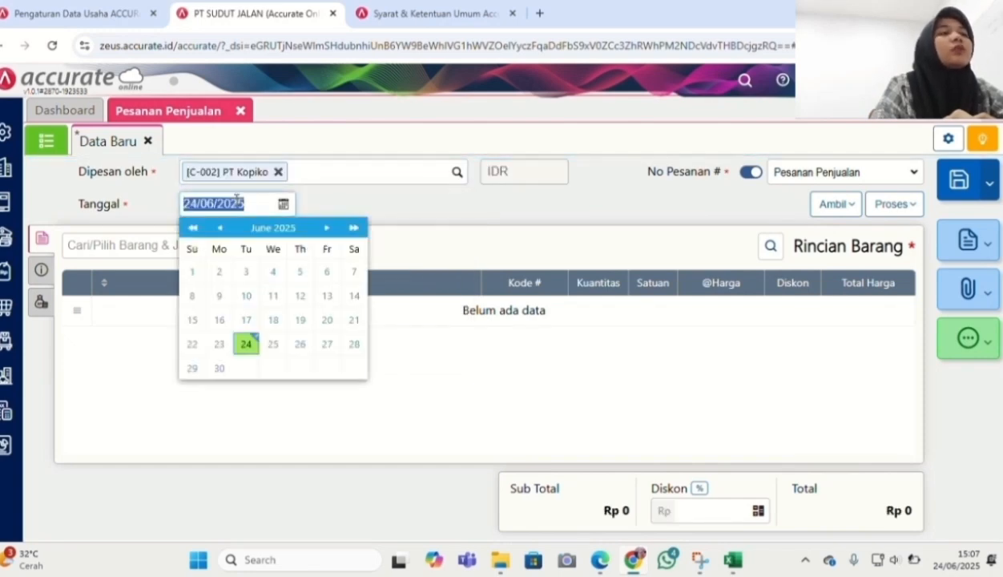
pyautogui.write('2')
pyautogui.write('3/01/2025')
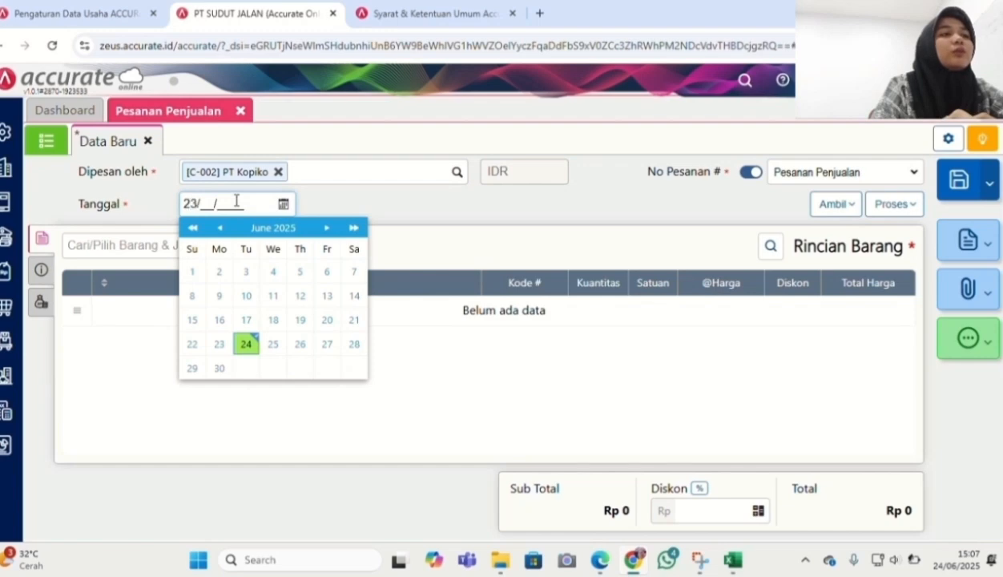
pyautogui.click(416, 226)
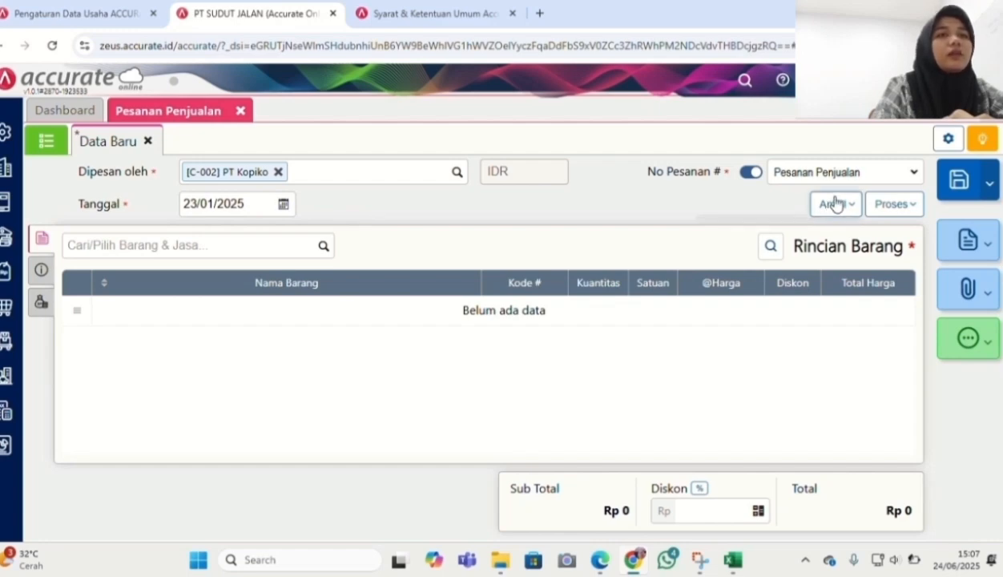
# Copy the four items from quotation SQ.2025.01.00001 into the order
pyautogui.click(834, 203)
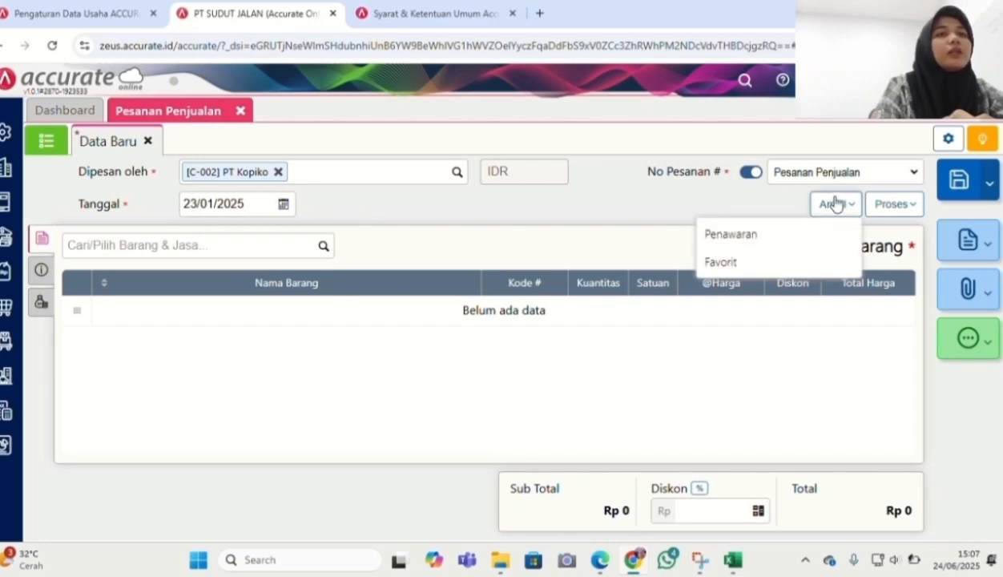
pyautogui.click(789, 251)
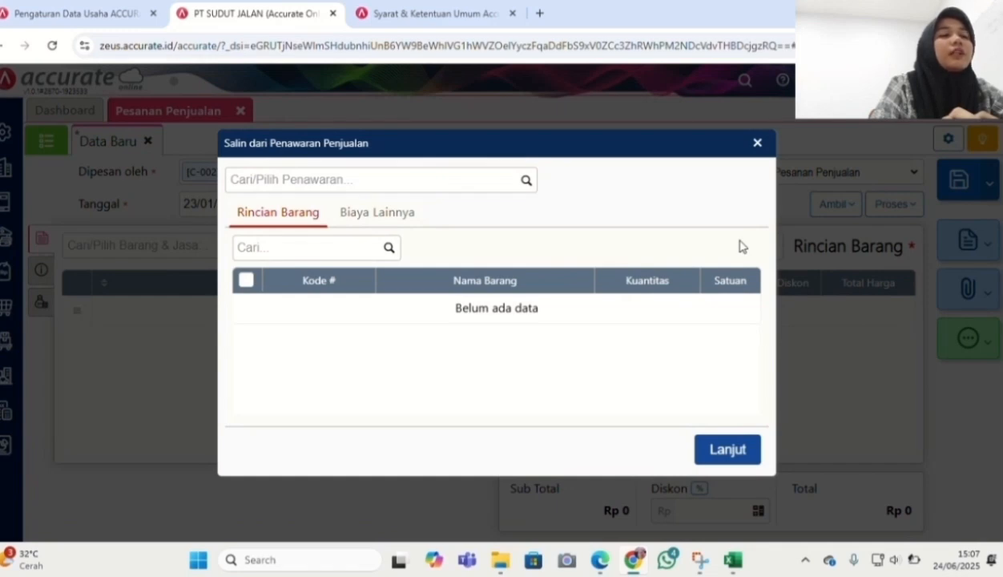
pyautogui.click(526, 182)
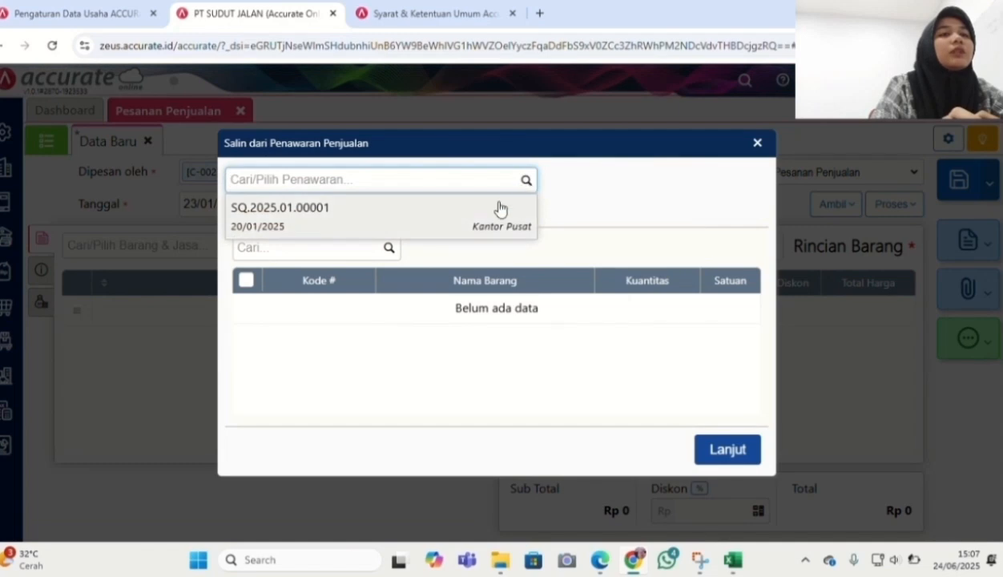
pyautogui.click(491, 219)
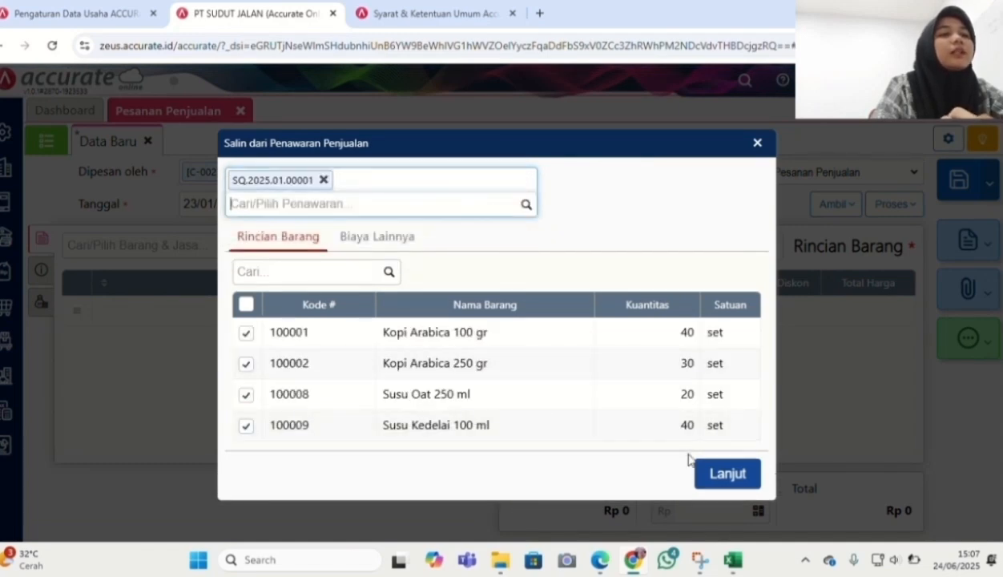
pyautogui.click(717, 487)
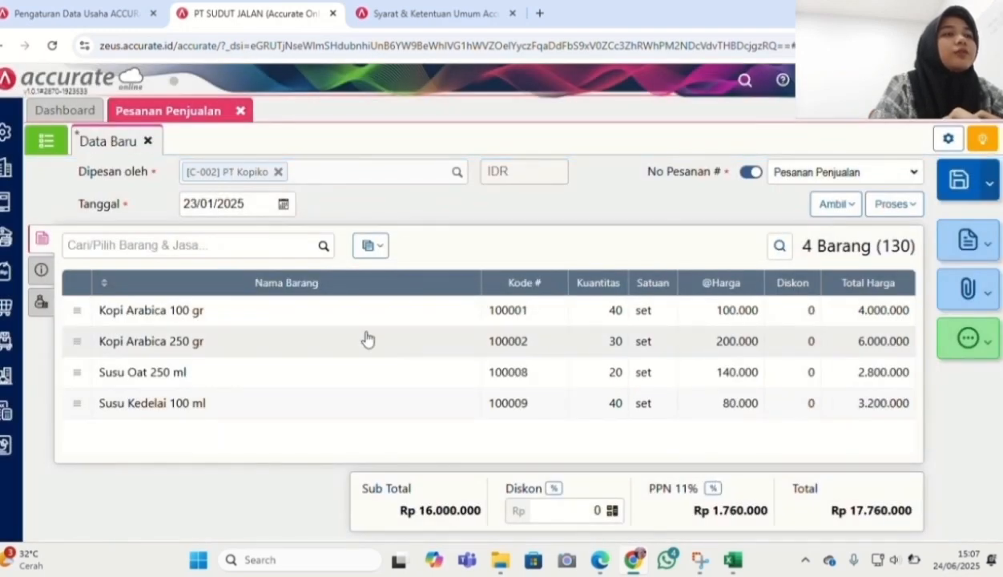
# Set the order's delivery date to 25/01/2025
pyautogui.click(42, 271)
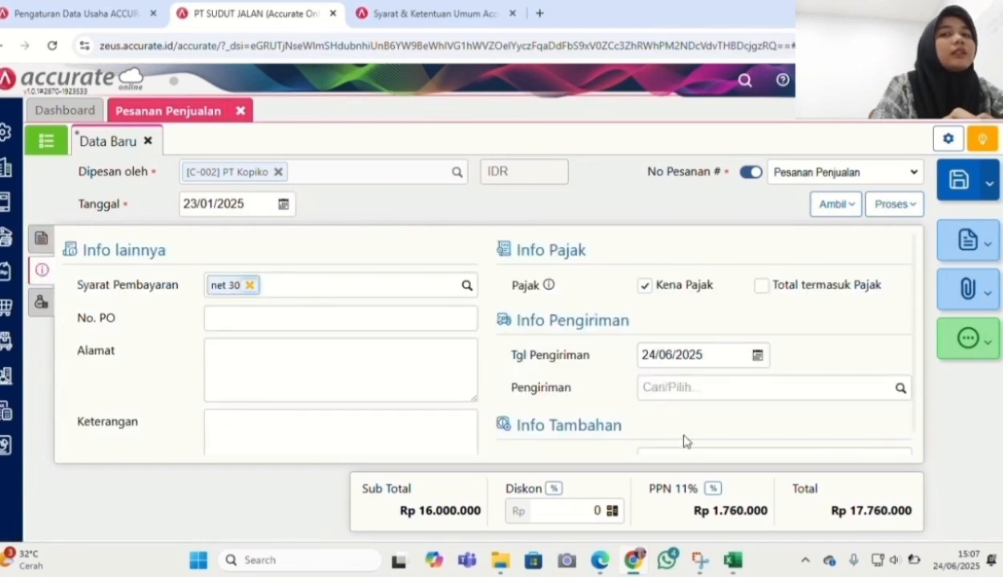
pyautogui.click(699, 354)
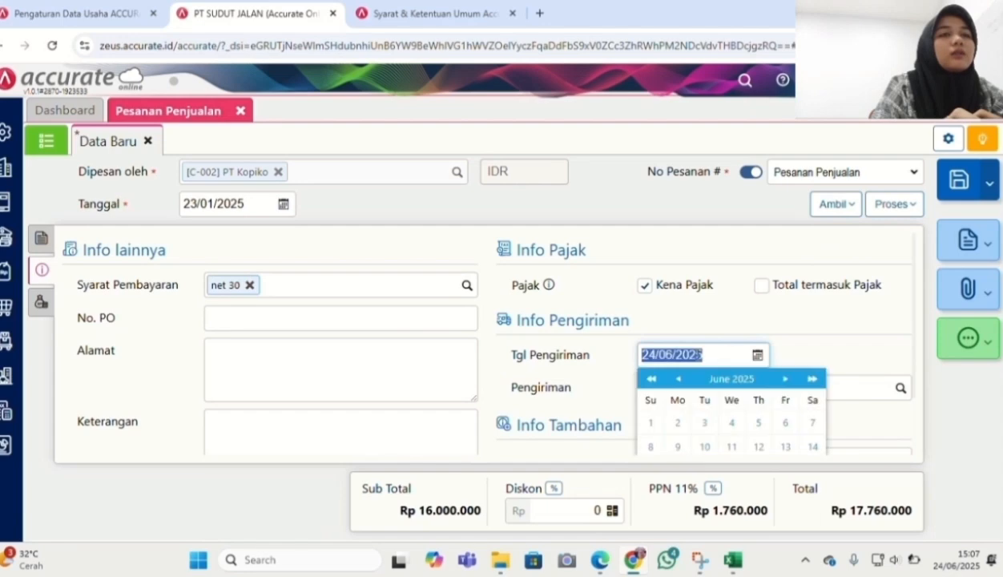
pyautogui.write('23/01/')
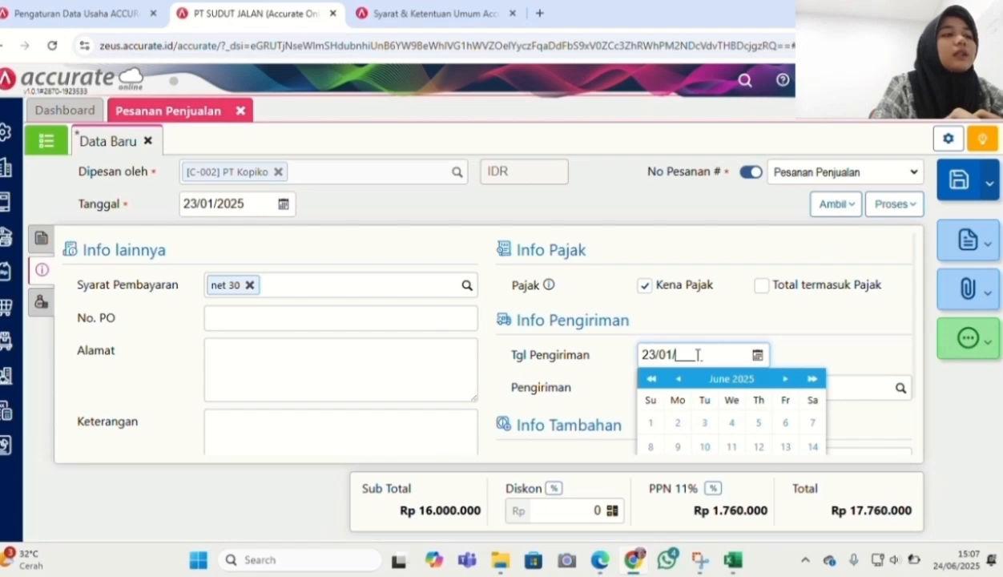
pyautogui.press('BackSpace')
pyautogui.press('BackSpace')
pyautogui.press('BackSpace')
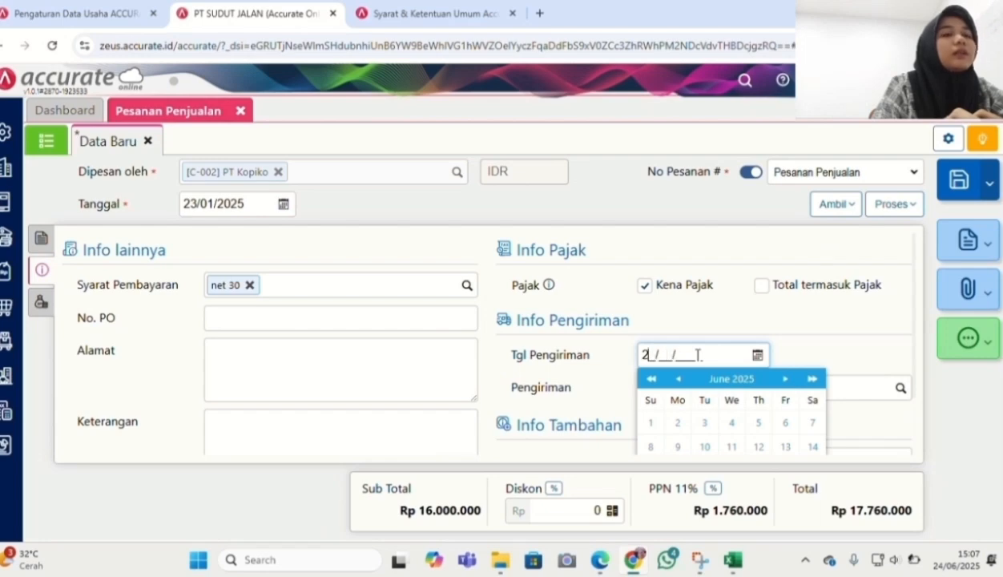
pyautogui.write('5/01/20')
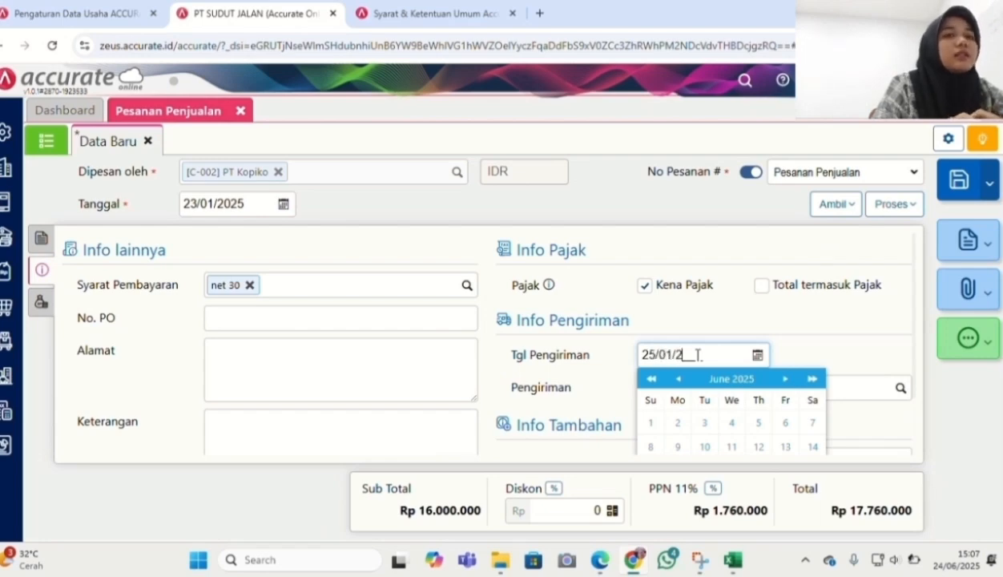
pyautogui.write('25')
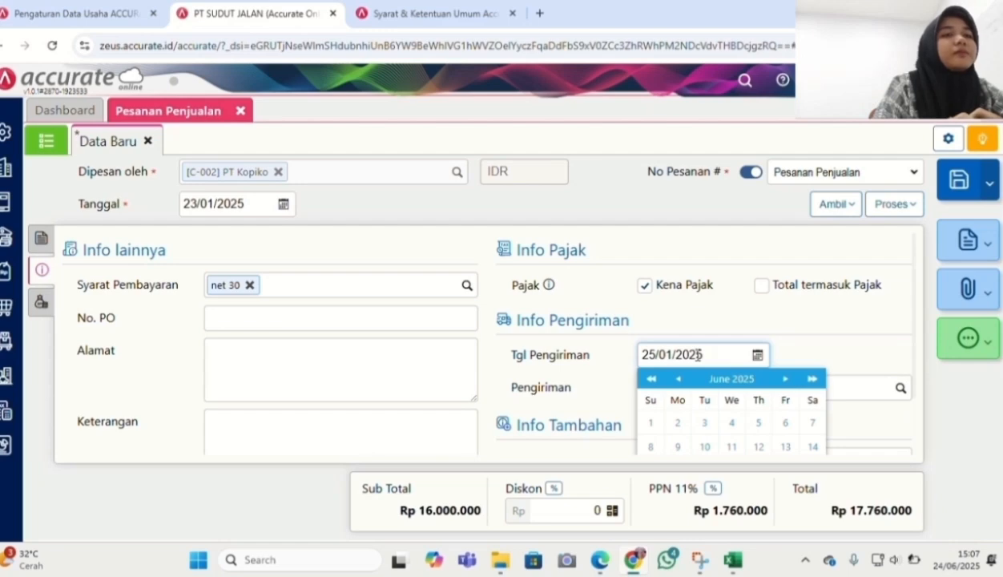
# Enter PO number 0892, choose Mobil Pick Up shipping, and save the sales order
pyautogui.click(306, 324)
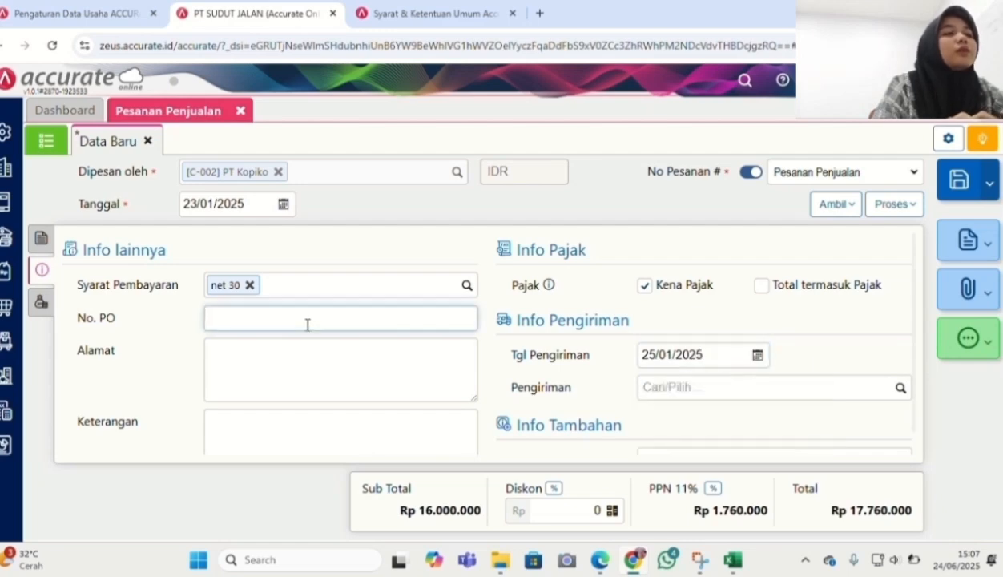
pyautogui.write('08')
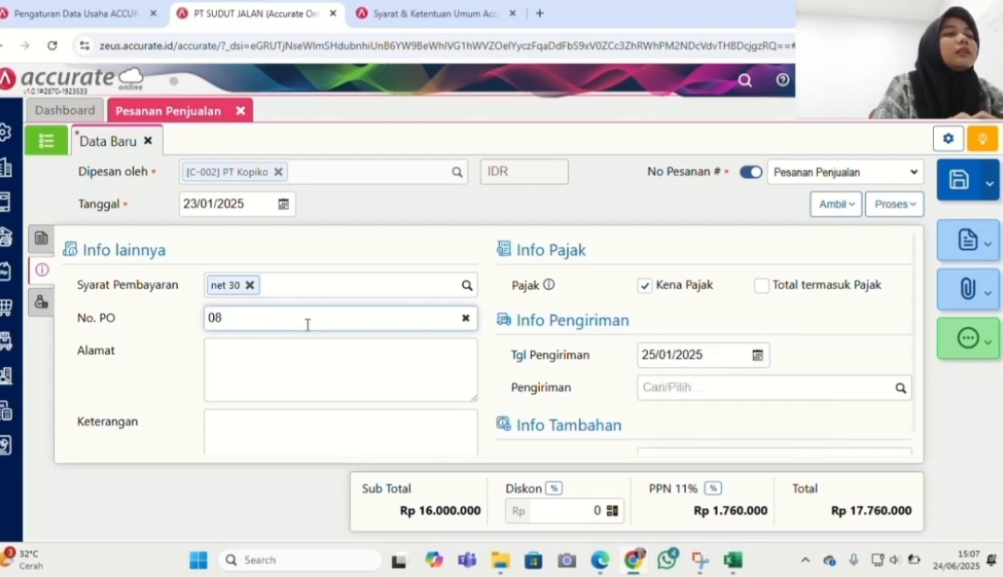
pyautogui.write('9')
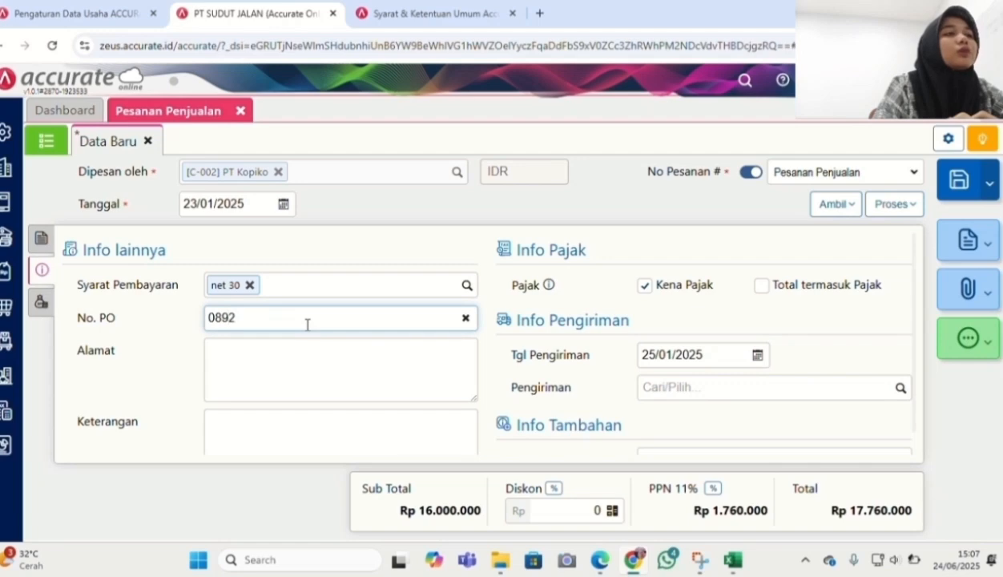
pyautogui.write('2')
pyautogui.click(165, 518)
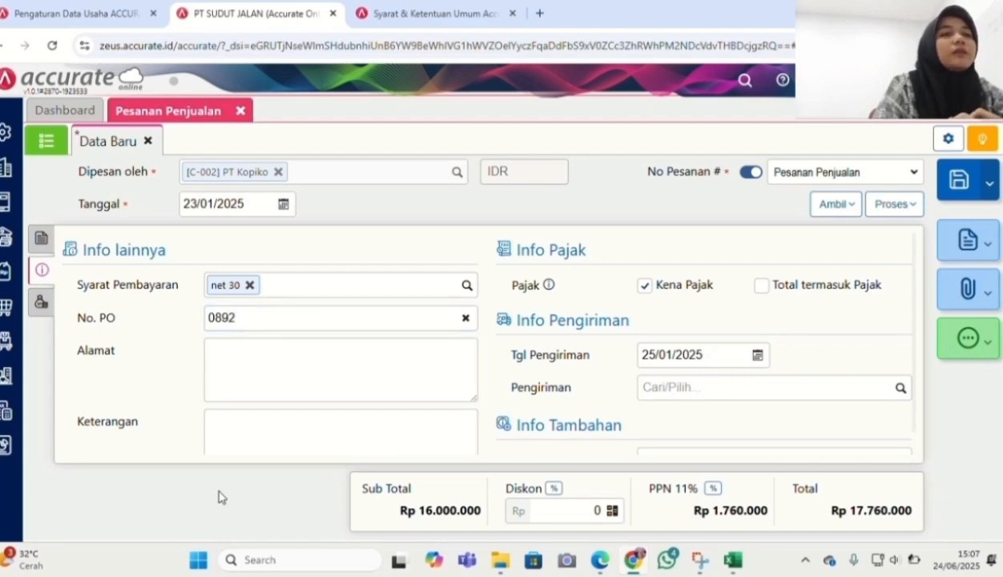
pyautogui.click(891, 391)
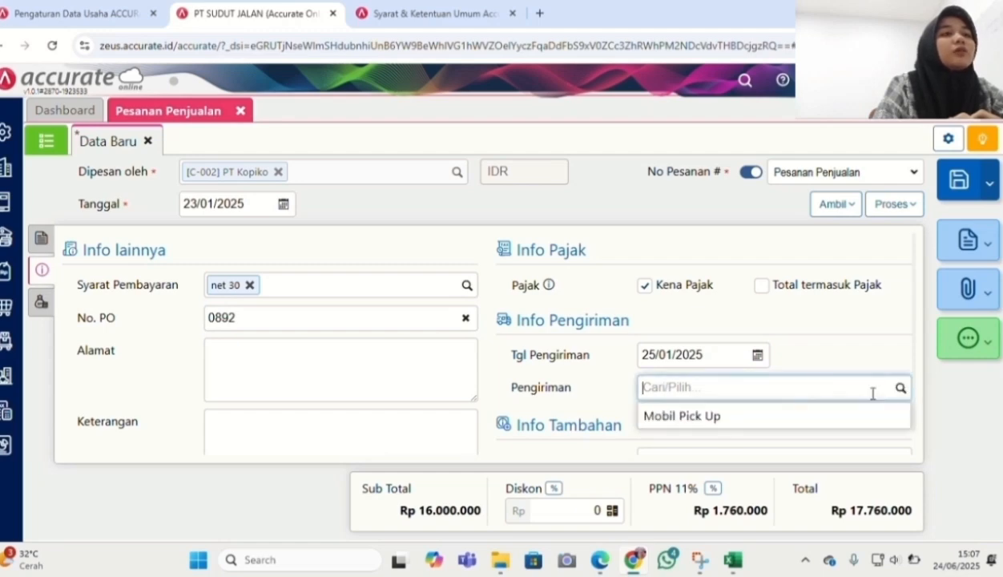
pyautogui.click(806, 418)
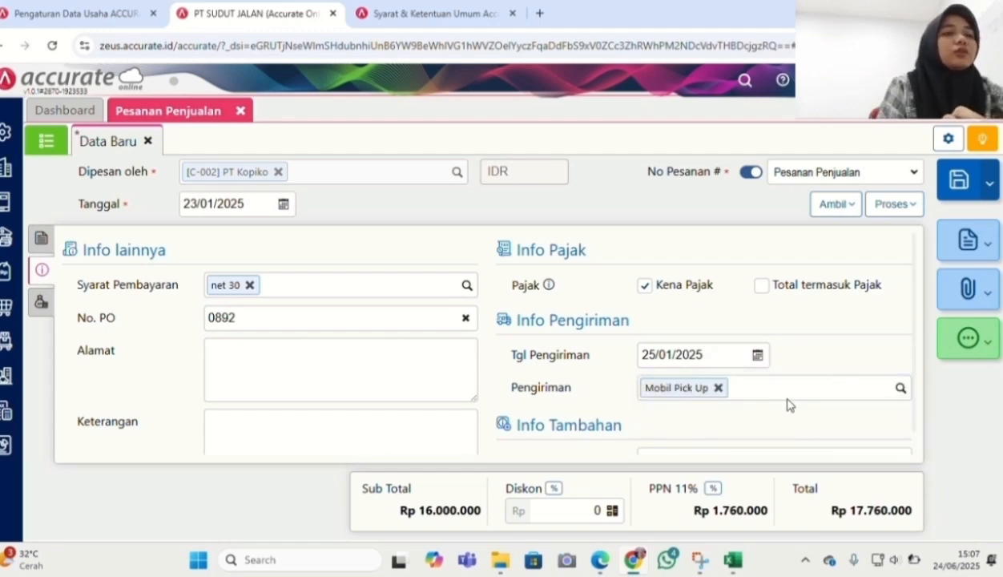
pyautogui.scroll(-1, 757, 383)
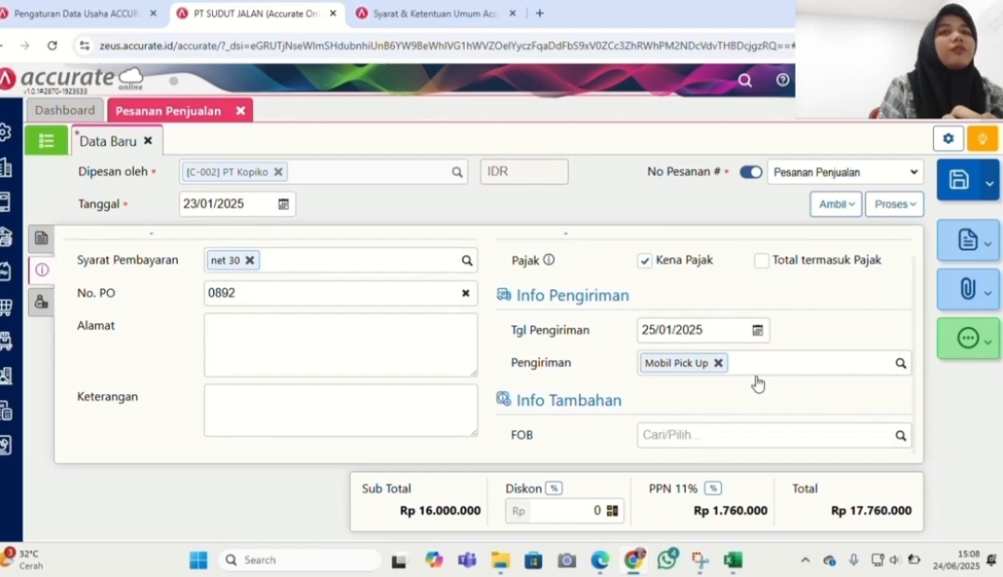
pyautogui.click(963, 184)
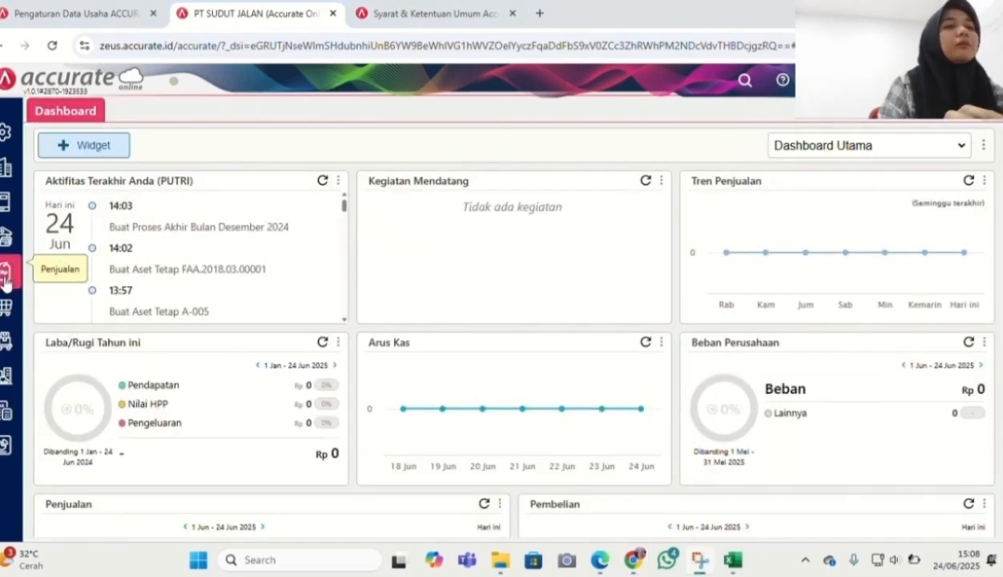
# Start a sales down payment for PT Kopiko dated 23/01/2025, linked to order SO.2025.01.00001
pyautogui.click(7, 278)
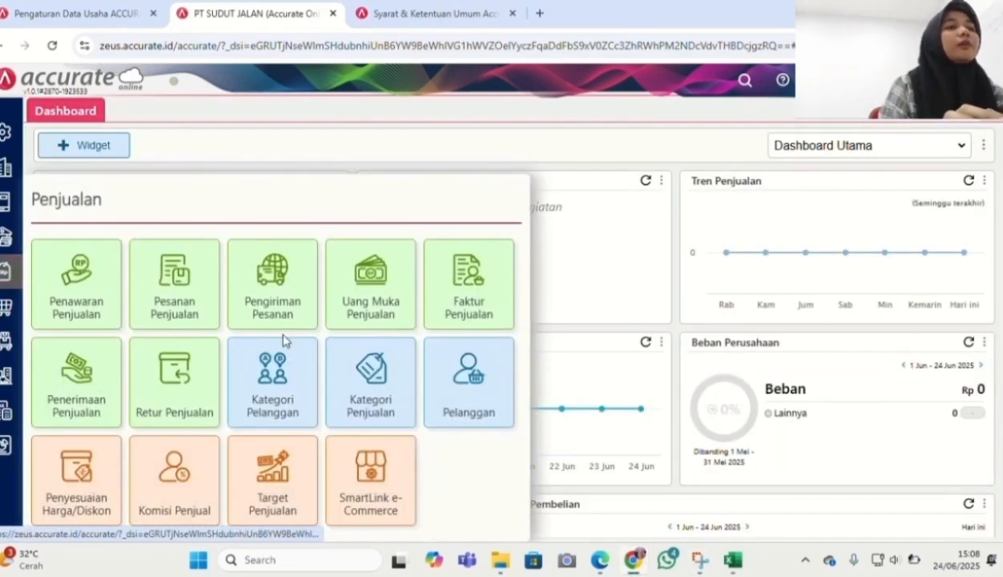
pyautogui.click(357, 308)
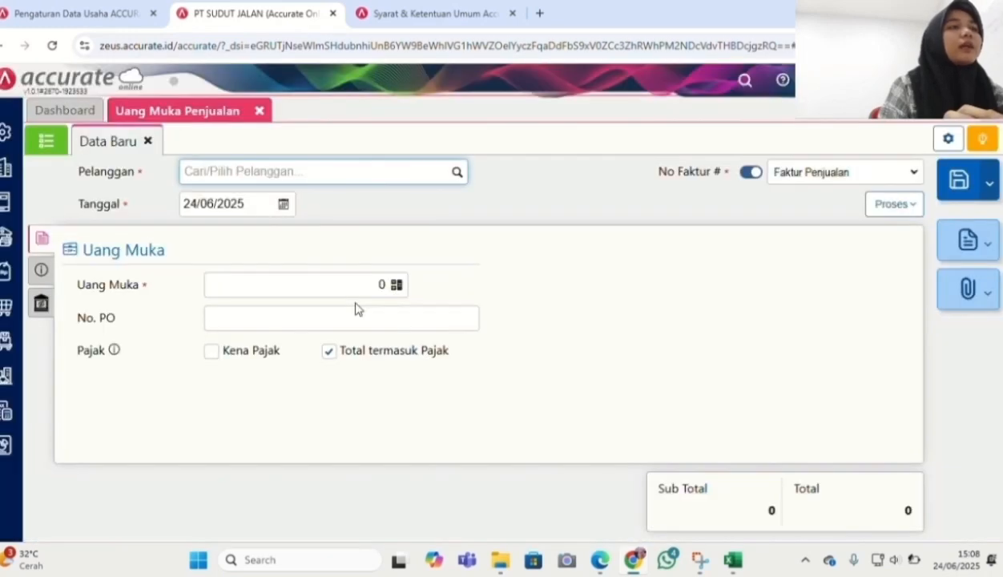
pyautogui.click(458, 174)
pyautogui.click(334, 273)
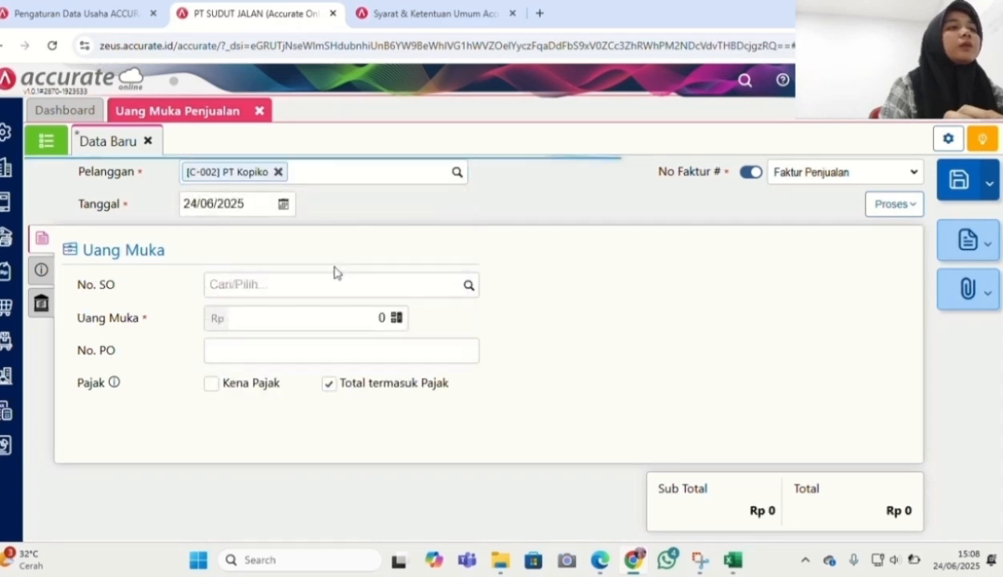
pyautogui.click(260, 205)
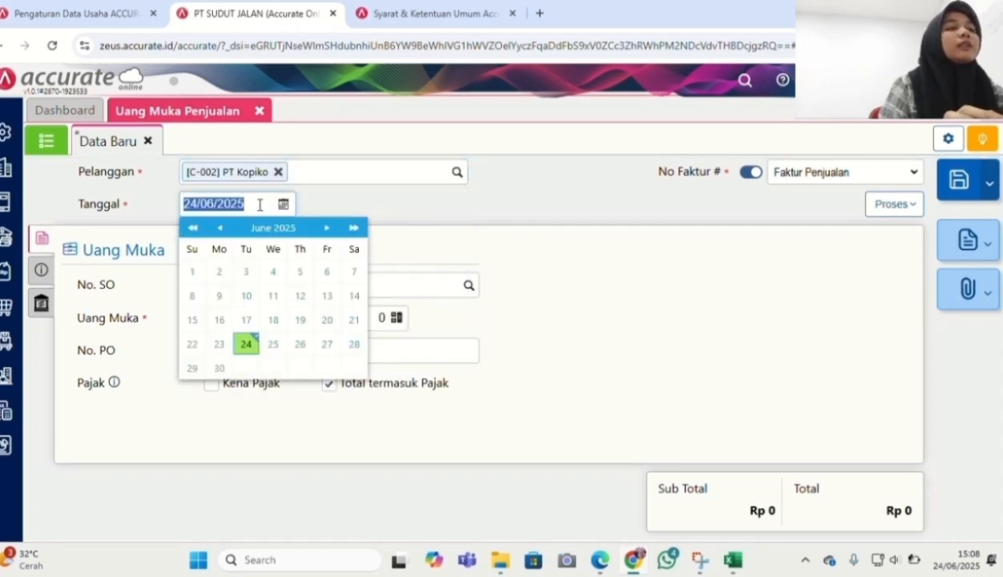
pyautogui.write('23012025')
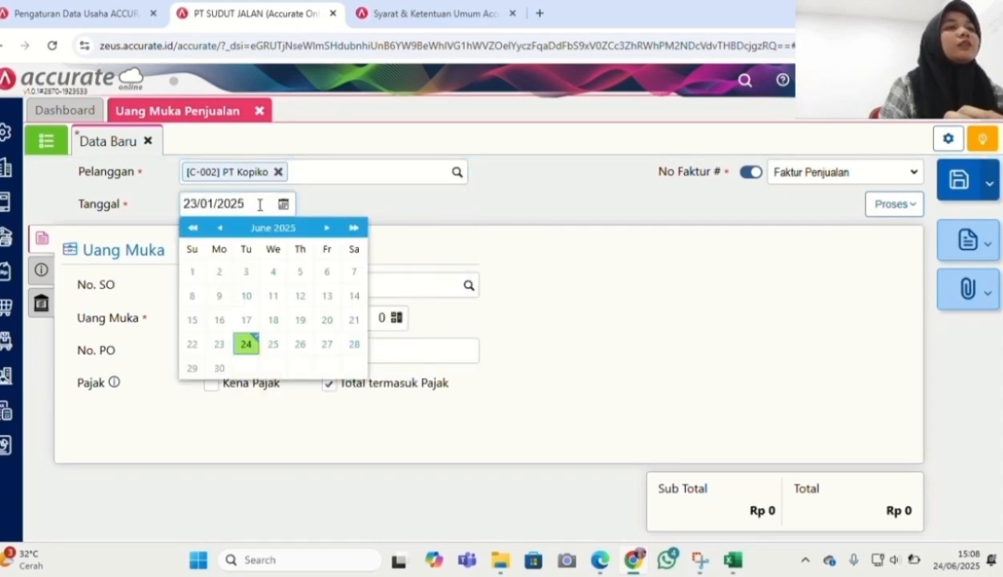
pyautogui.click(424, 225)
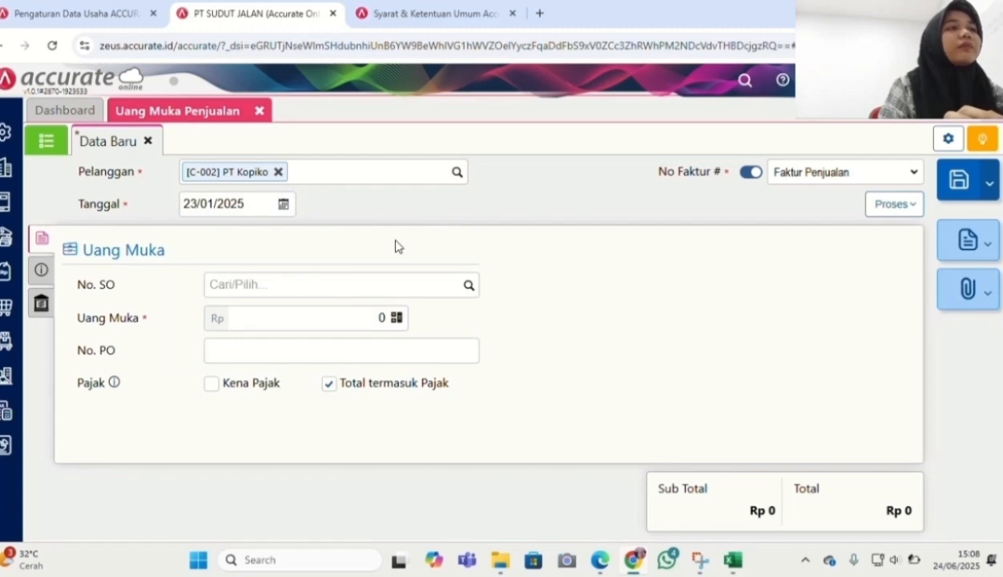
pyautogui.click(468, 288)
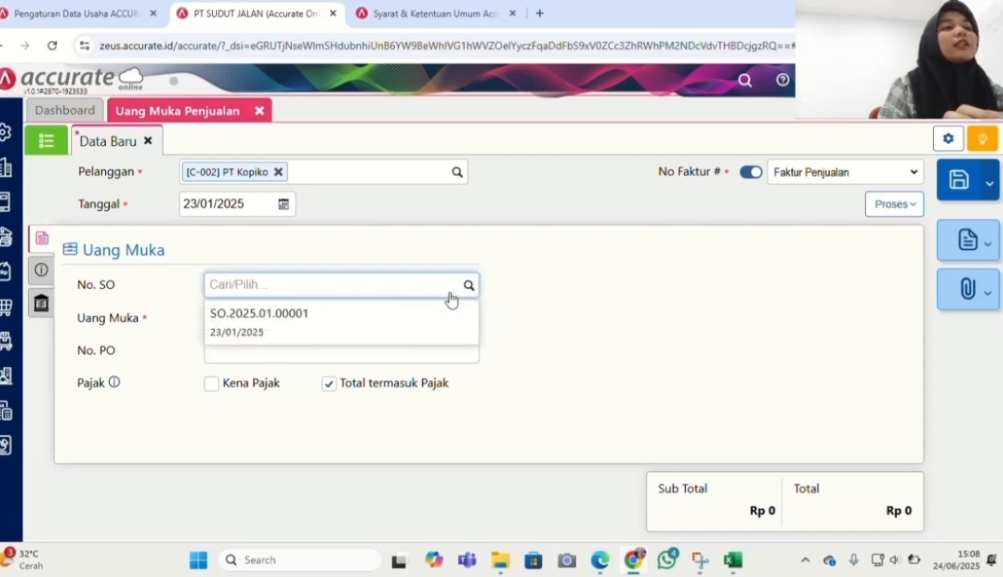
pyautogui.click(414, 321)
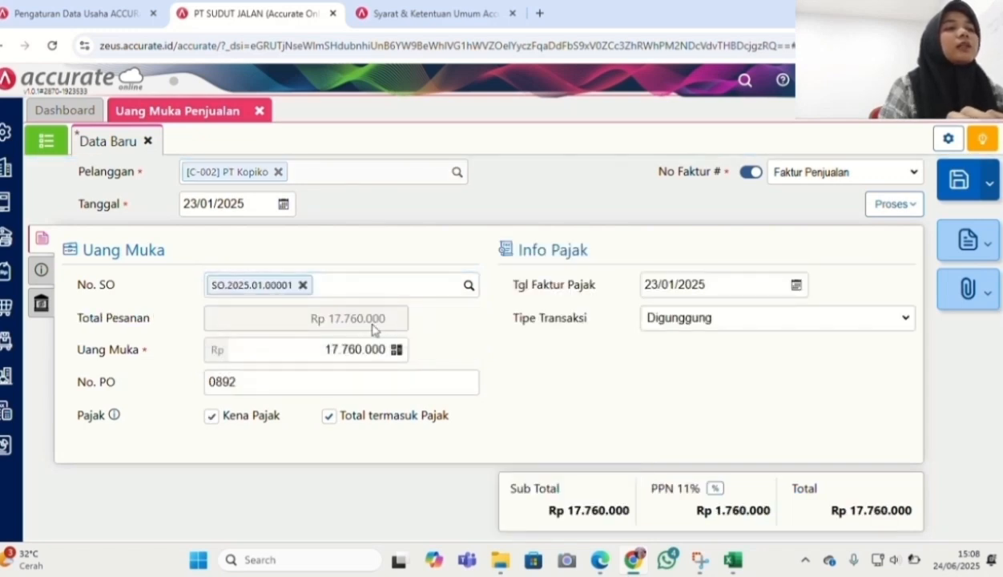
# Set the down payment amount to Rp 5.000.000 and confirm it
pyautogui.click(336, 355)
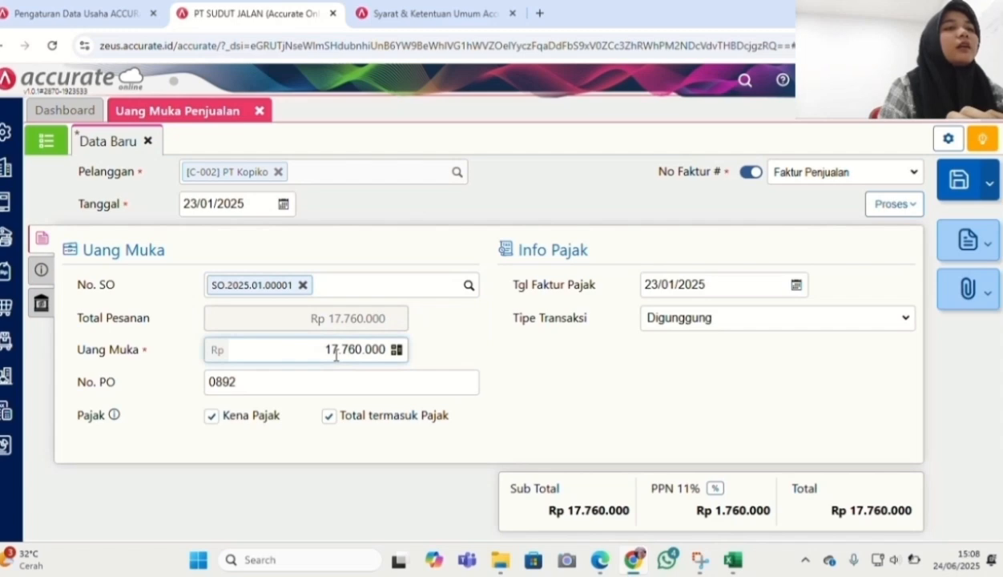
pyautogui.moveTo(324, 350); pyautogui.dragTo(386, 355)
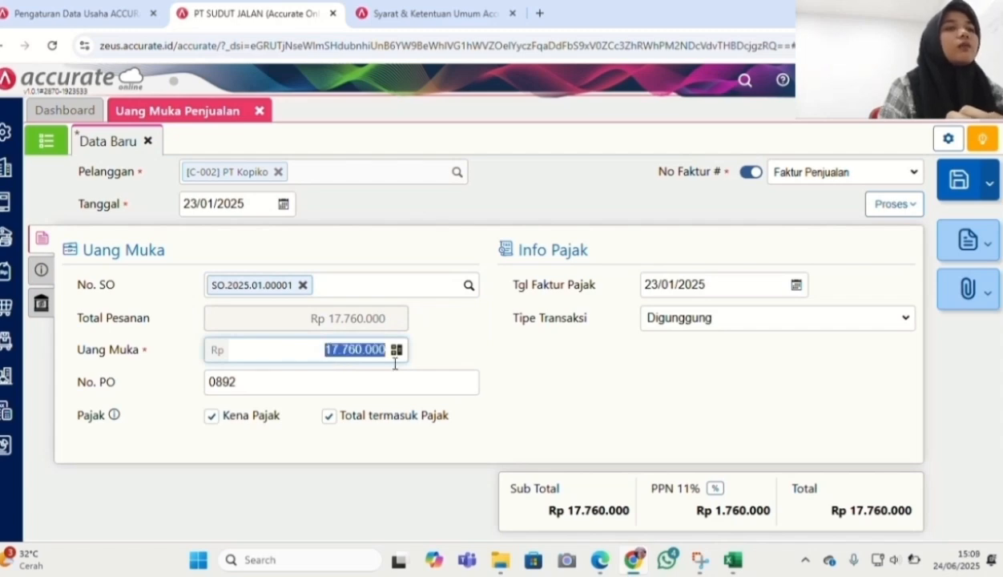
pyautogui.write('5')
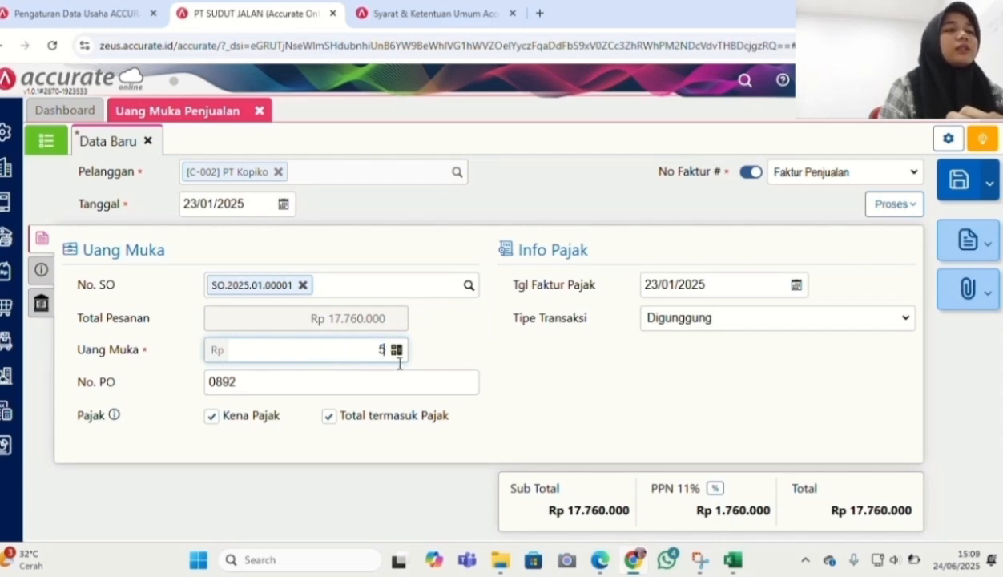
pyautogui.write('.000.000')
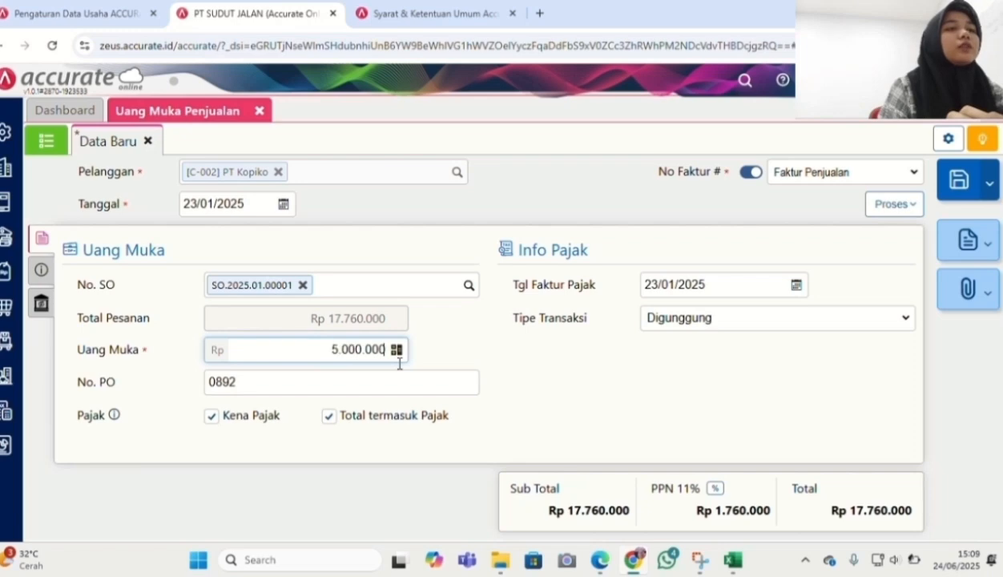
pyautogui.click(306, 518)
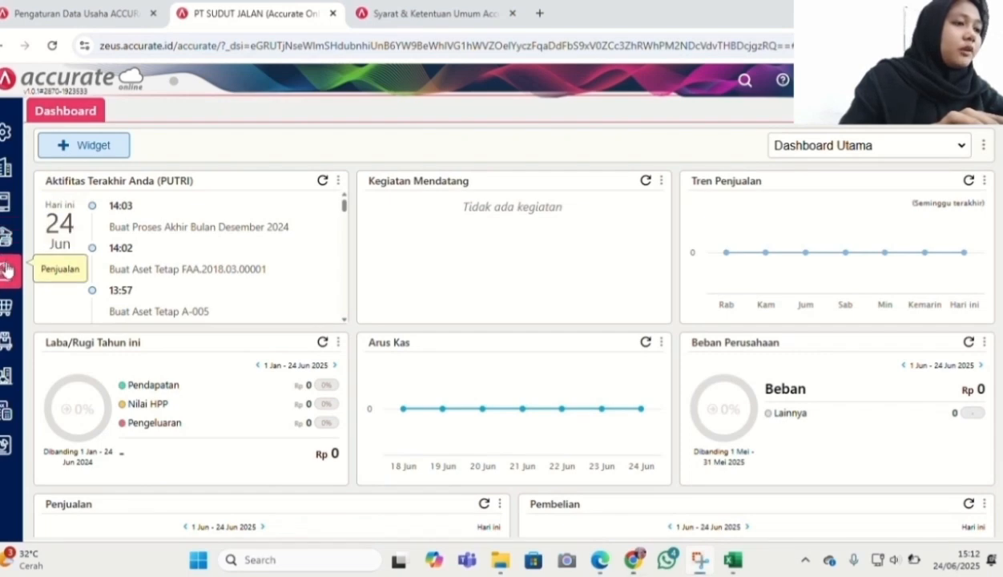
# Start a new sales receipt with PT Kopiko as the paying customer
pyautogui.click(6, 270)
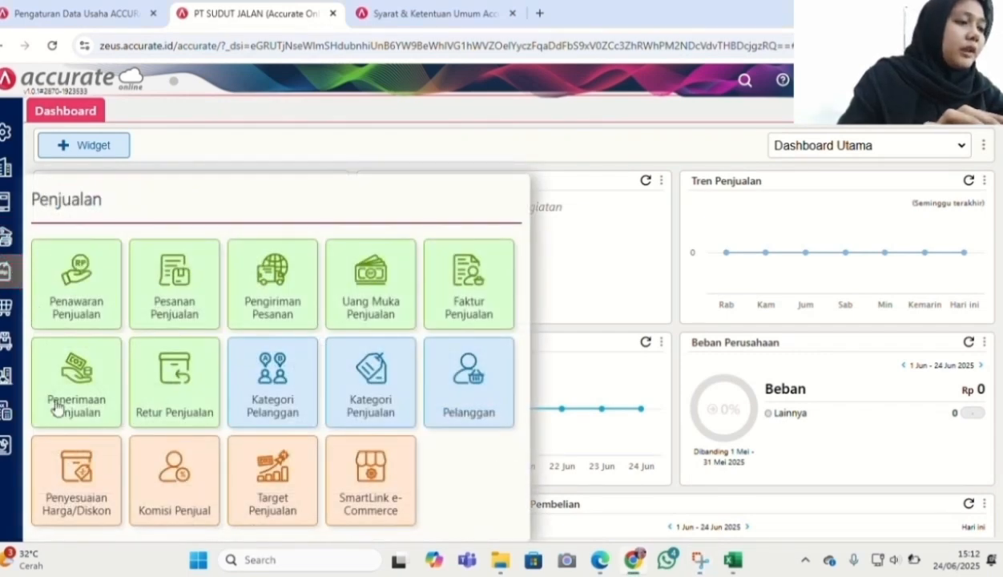
pyautogui.click(56, 410)
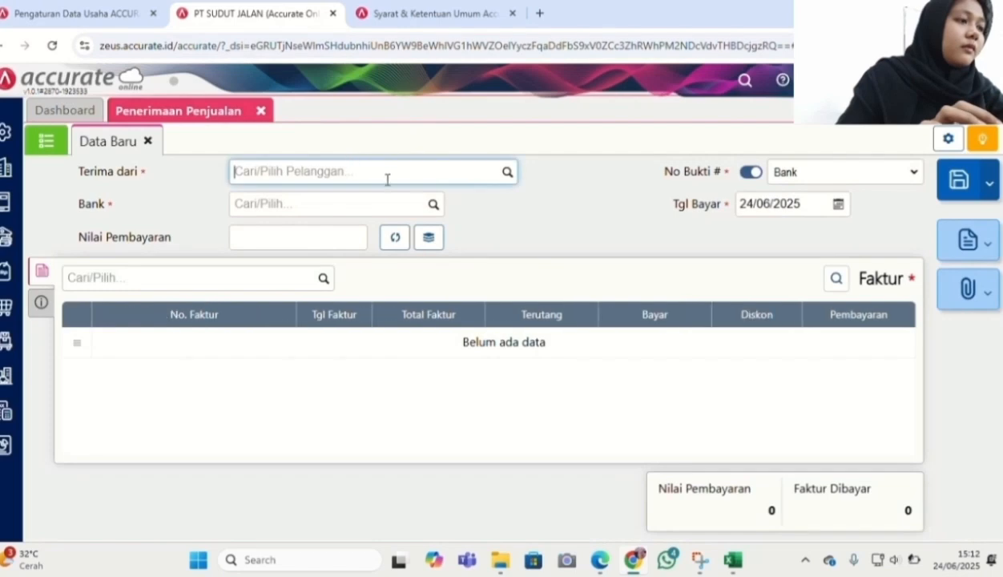
pyautogui.click(507, 175)
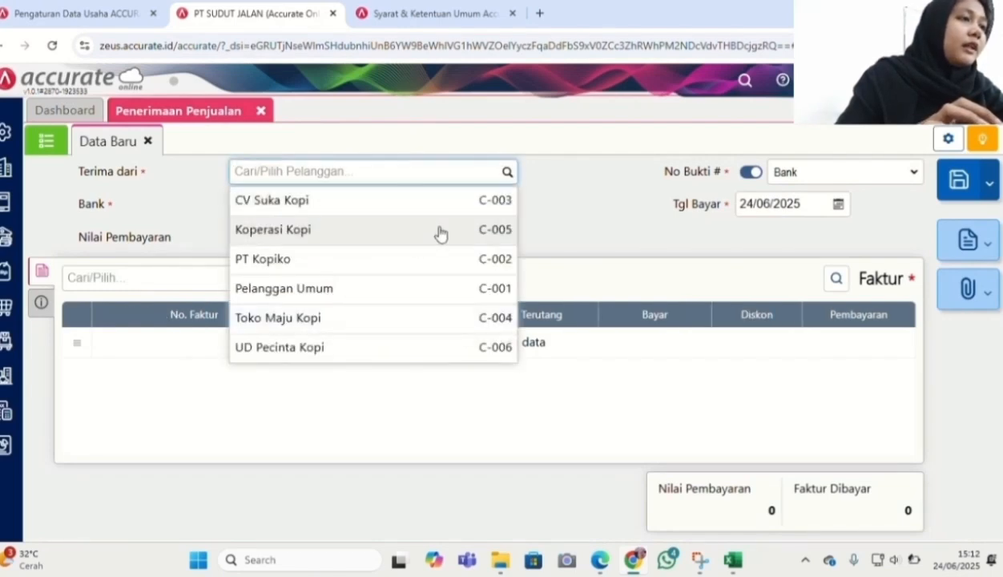
pyautogui.click(415, 267)
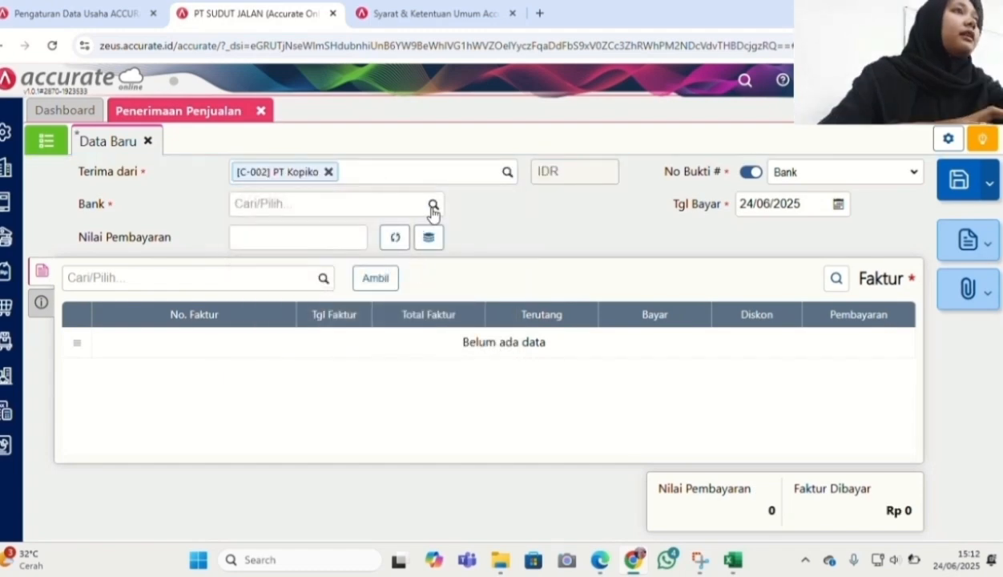
# Deposit the receipt into Bank account 1102 with payment date 23/01/2025
pyautogui.click(435, 206)
pyautogui.click(434, 207)
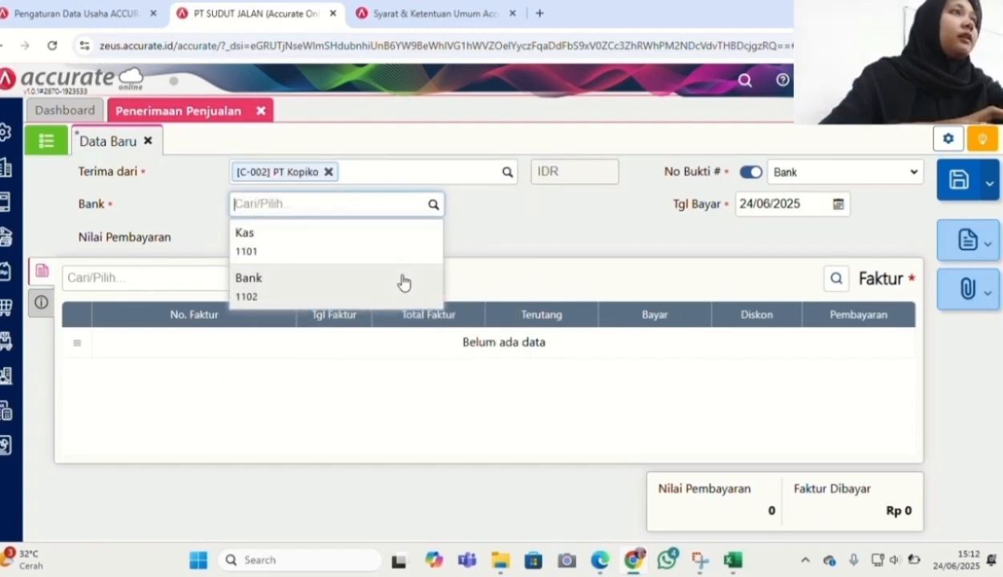
pyautogui.click(403, 282)
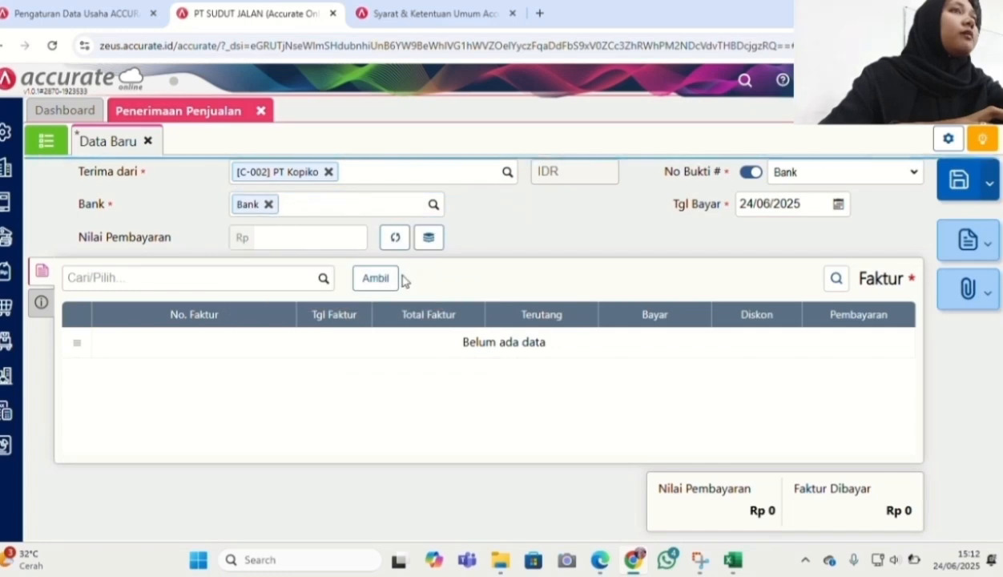
pyautogui.click(767, 204)
pyautogui.click(767, 204)
pyautogui.write('23/0')
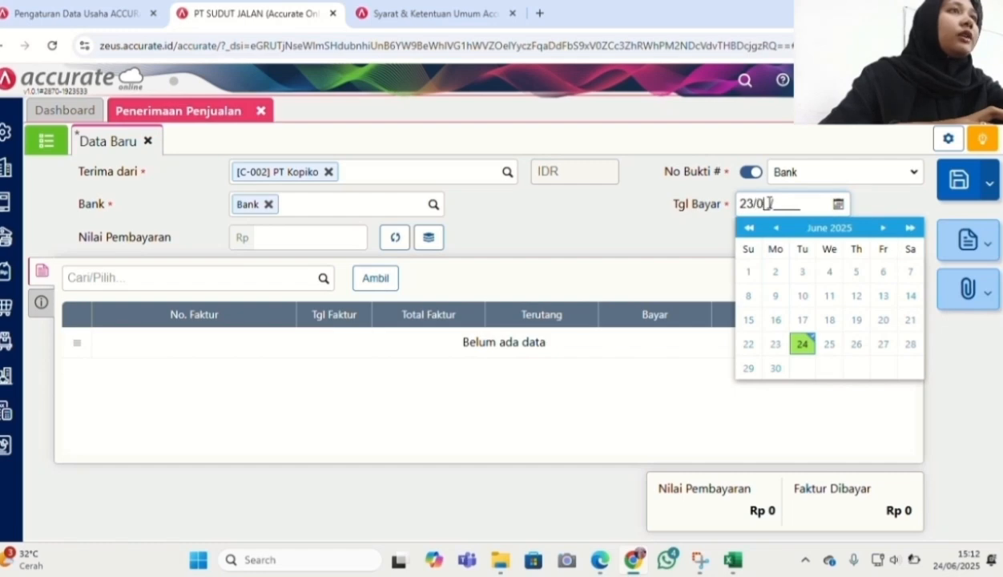
pyautogui.write('1/2025')
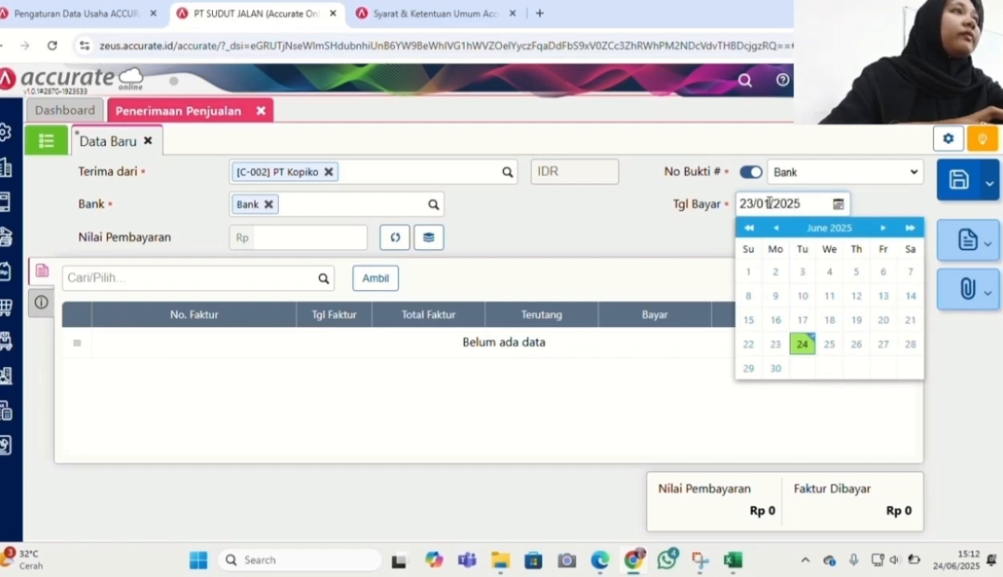
pyautogui.click(687, 242)
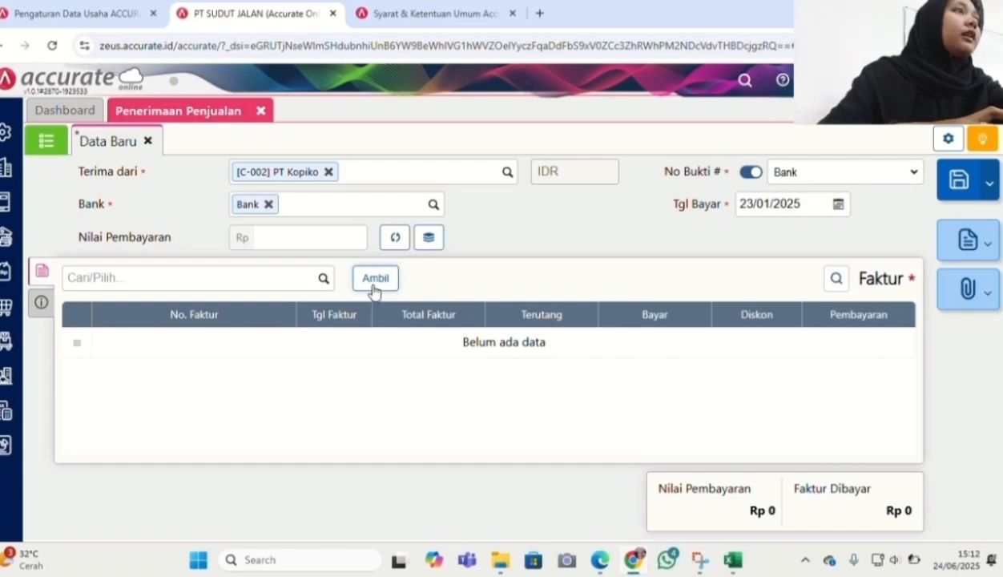
# Fetch PT Kopiko's unpaid invoices, exclude INV/62209, and add SI.2025.01.00001 to the receipt
pyautogui.click(375, 279)
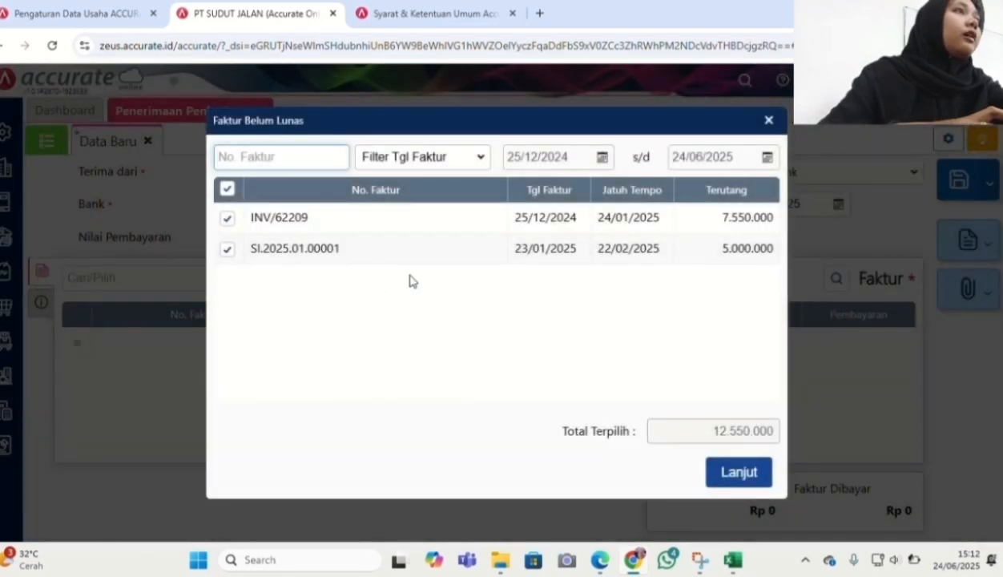
pyautogui.click(226, 220)
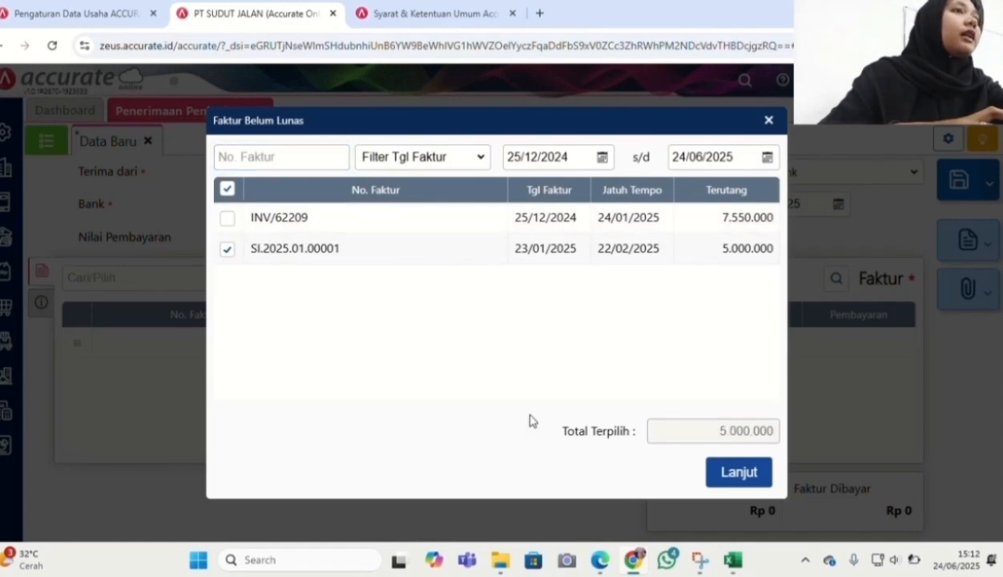
pyautogui.click(735, 473)
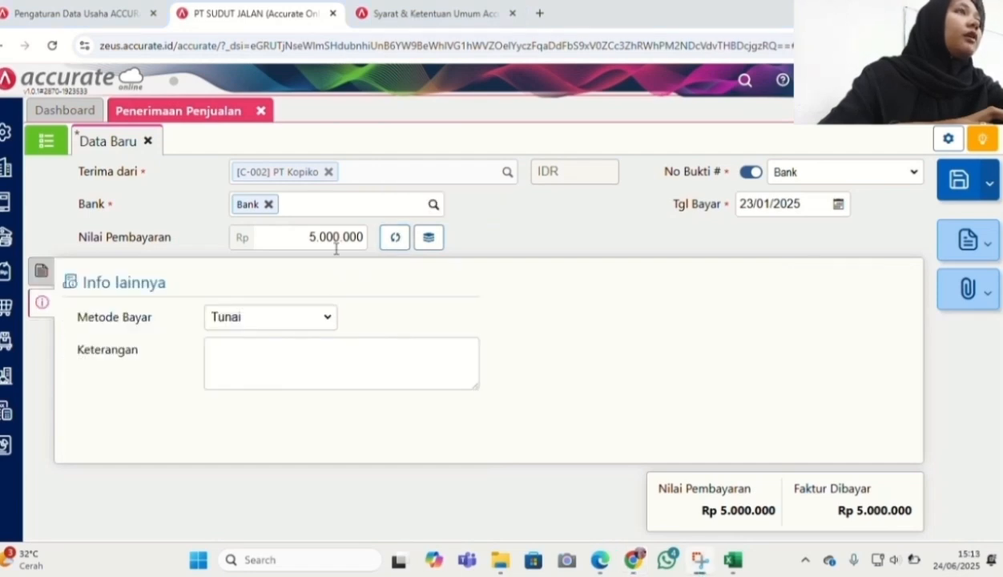
# Set the payment method to Transfer Bank and save the sales receipt
pyautogui.click(320, 315)
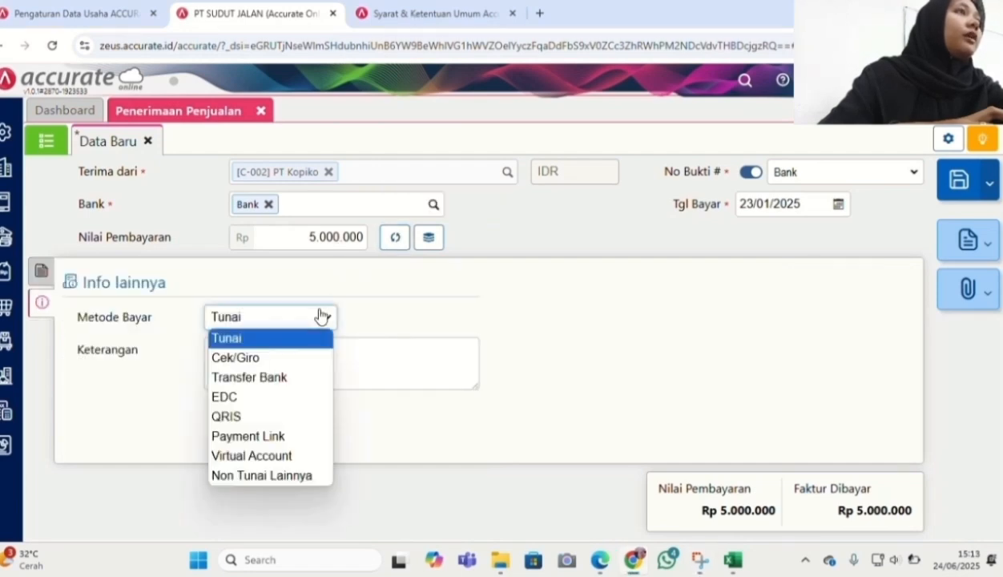
pyautogui.click(298, 377)
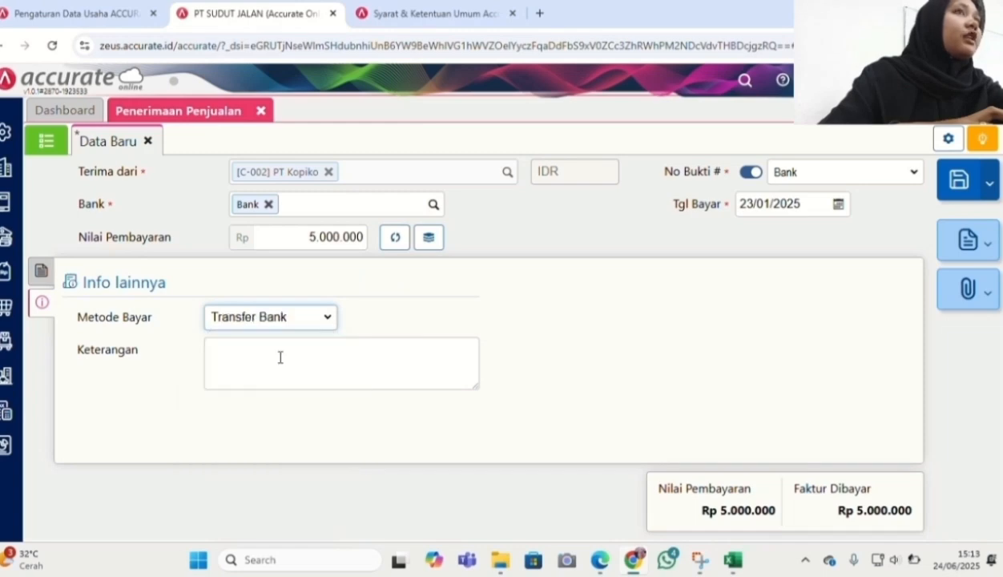
pyautogui.click(41, 274)
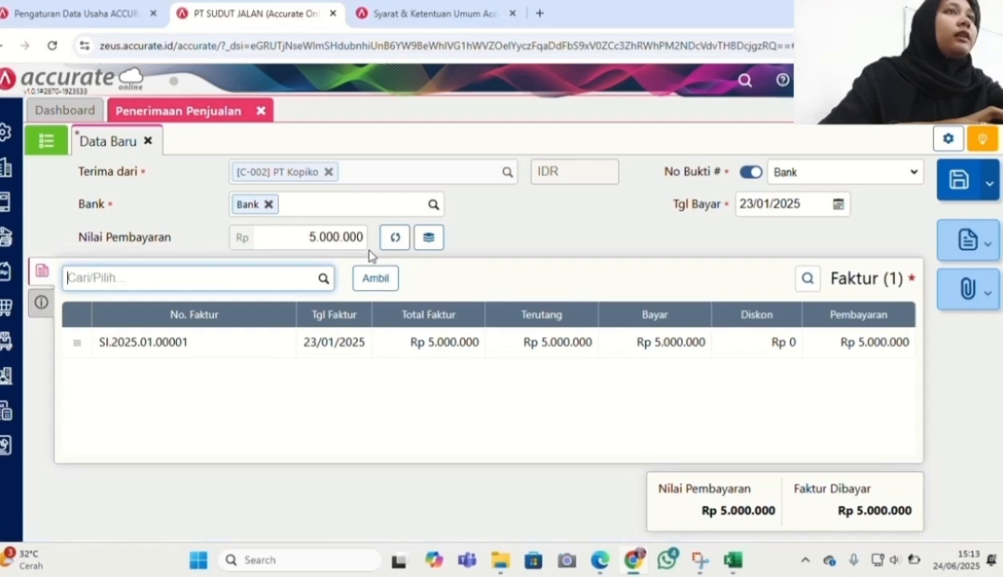
pyautogui.click(962, 184)
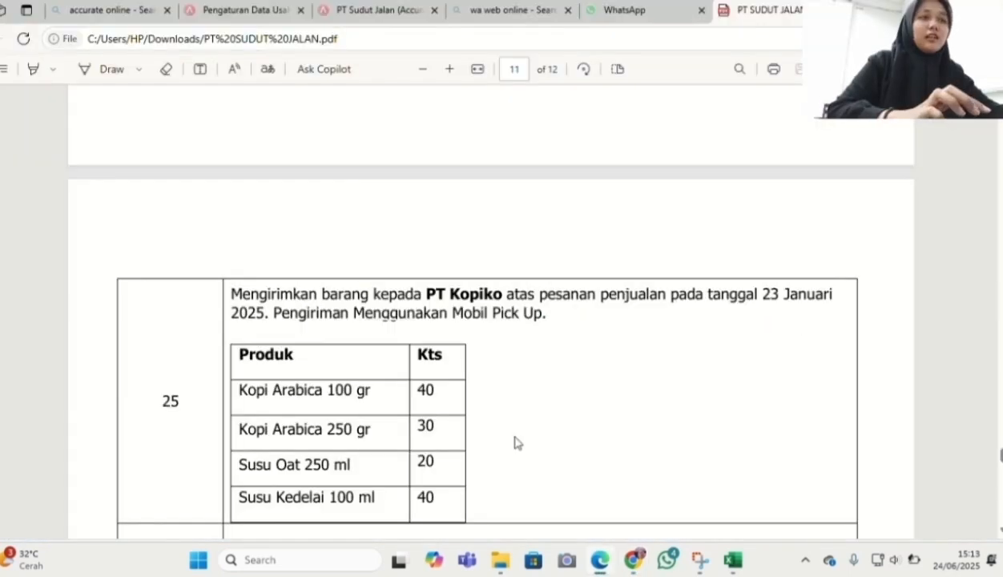
# Scroll the assignment PDF to task 25 about shipping PT Kopiko's order
pyautogui.scroll(-1, 516, 443)
pyautogui.scroll(-1, 515, 442)
pyautogui.scroll(1, 514, 442)
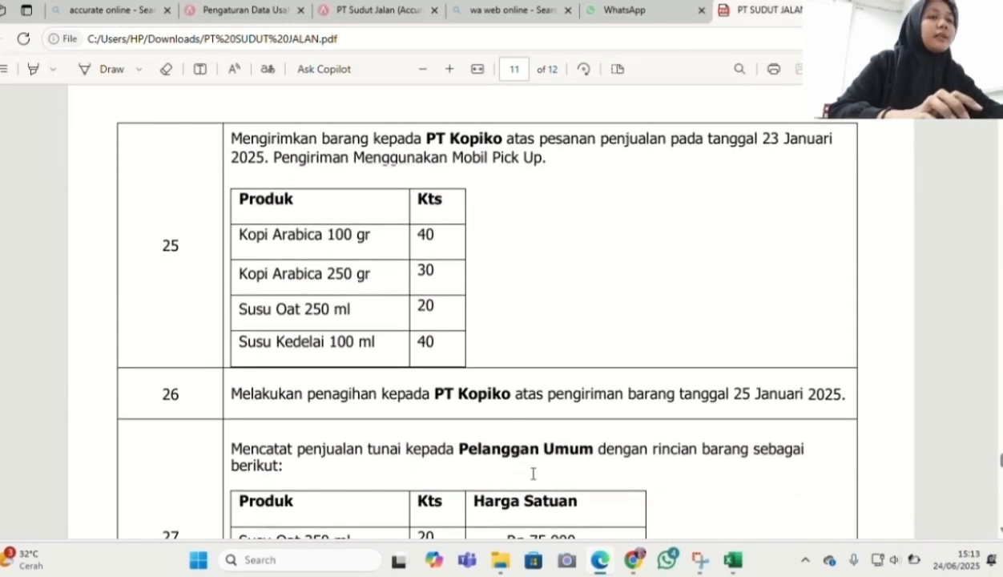
# Back in Accurate Online, start a new Pengiriman Pesanan delivery order
pyautogui.click(628, 569)
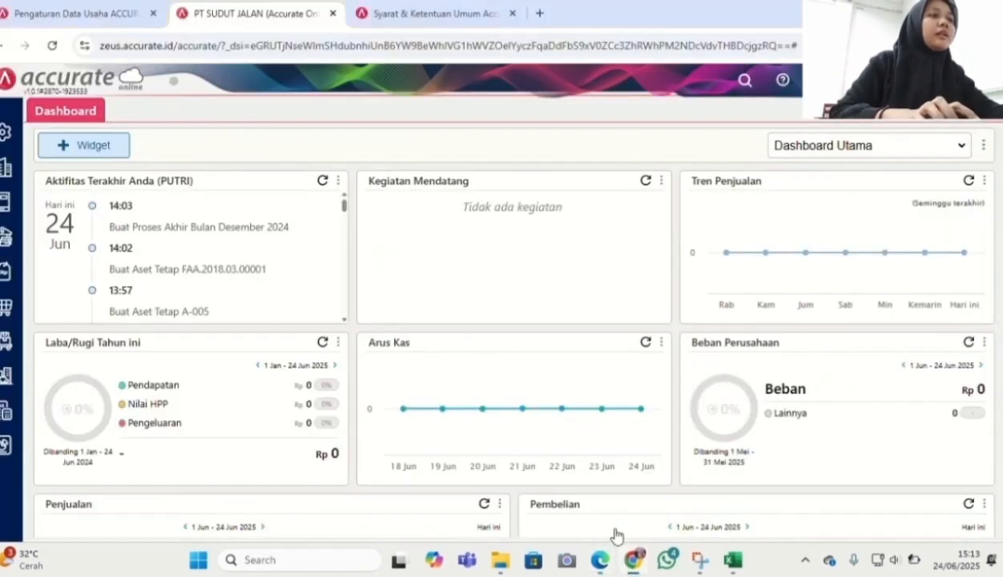
pyautogui.click(10, 273)
pyautogui.click(258, 307)
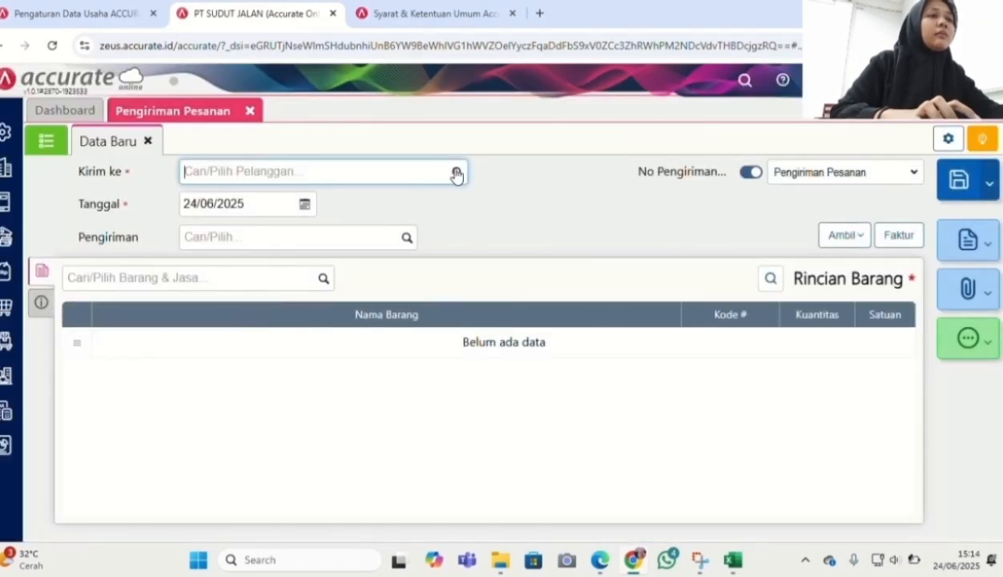
# Address the delivery to PT Kopiko, dated 25/01/2025, shipped by Mobil Pick Up
pyautogui.click(455, 174)
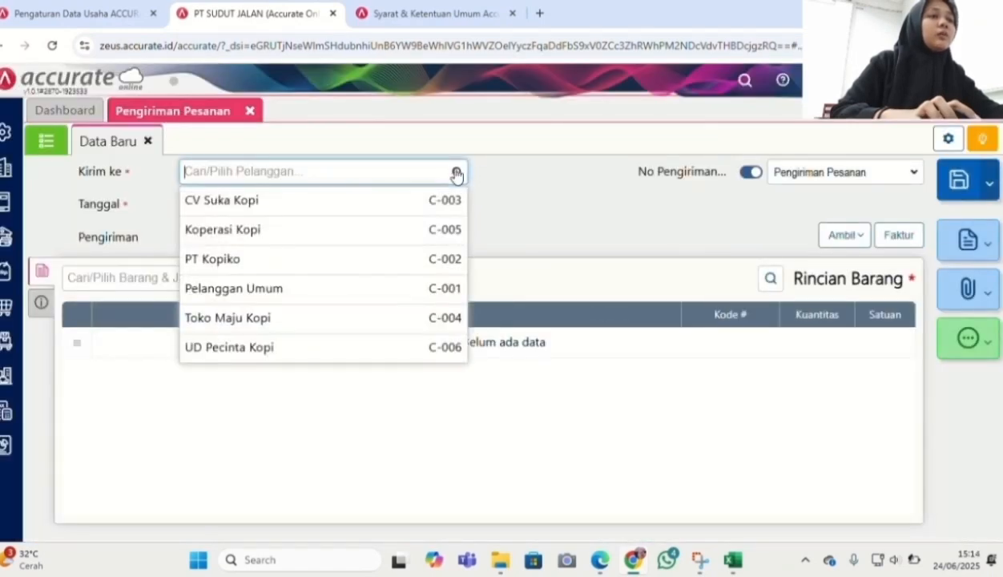
pyautogui.click(387, 261)
pyautogui.click(260, 201)
pyautogui.write('25/01/2025')
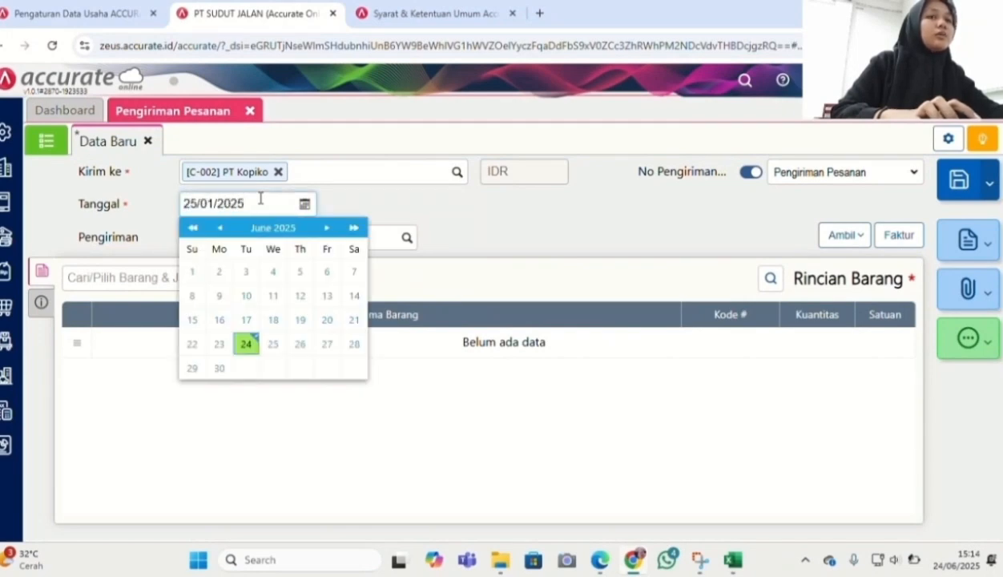
pyautogui.click(395, 238)
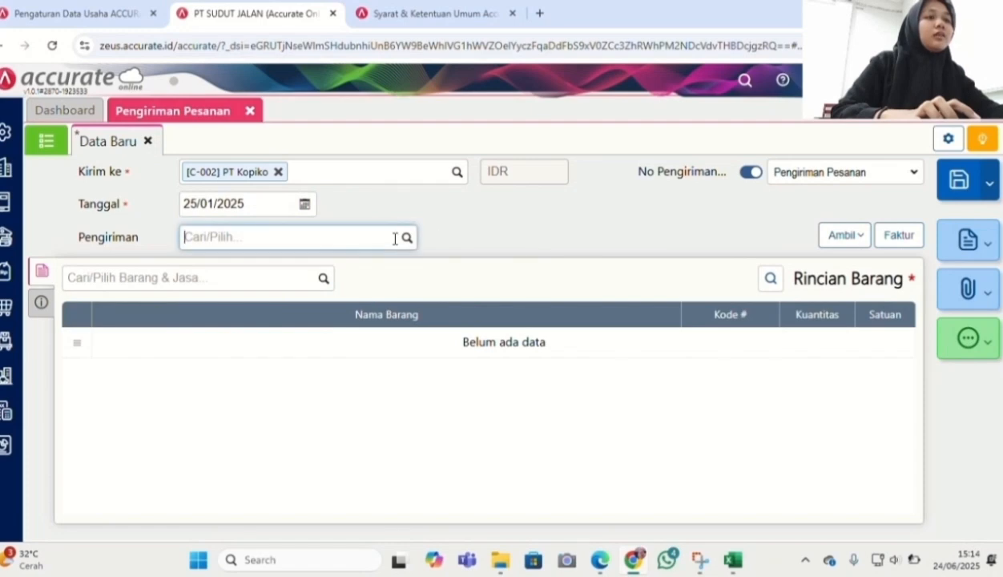
pyautogui.click(406, 238)
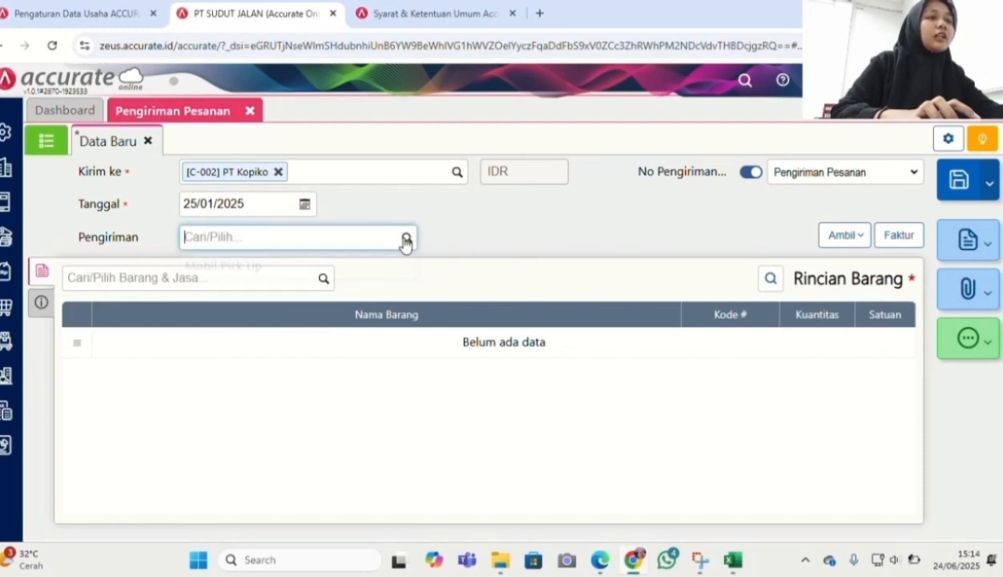
pyautogui.click(381, 265)
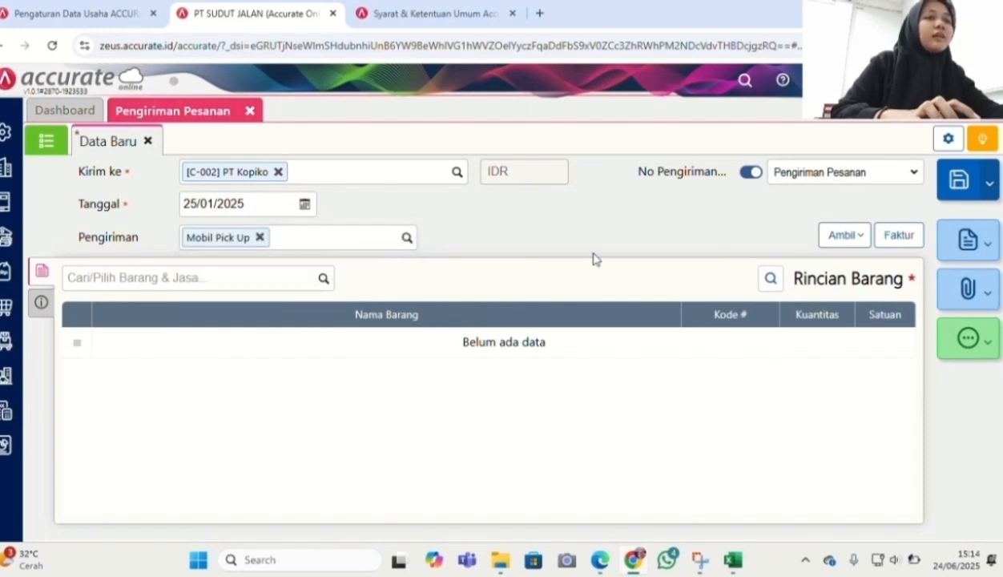
pyautogui.click(837, 238)
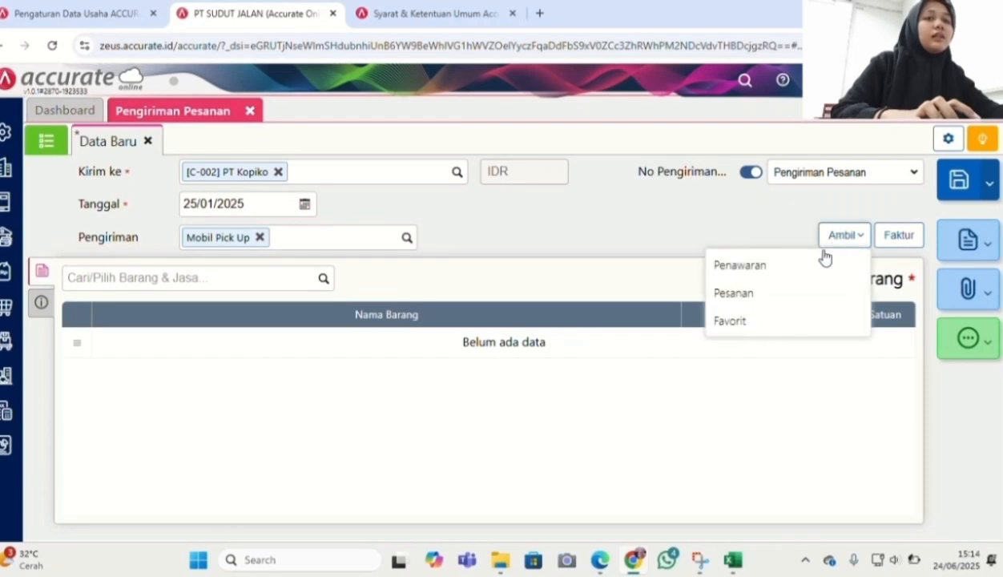
# Copy the four items from sales order SO.2025.01.00001 into the delivery
pyautogui.click(796, 295)
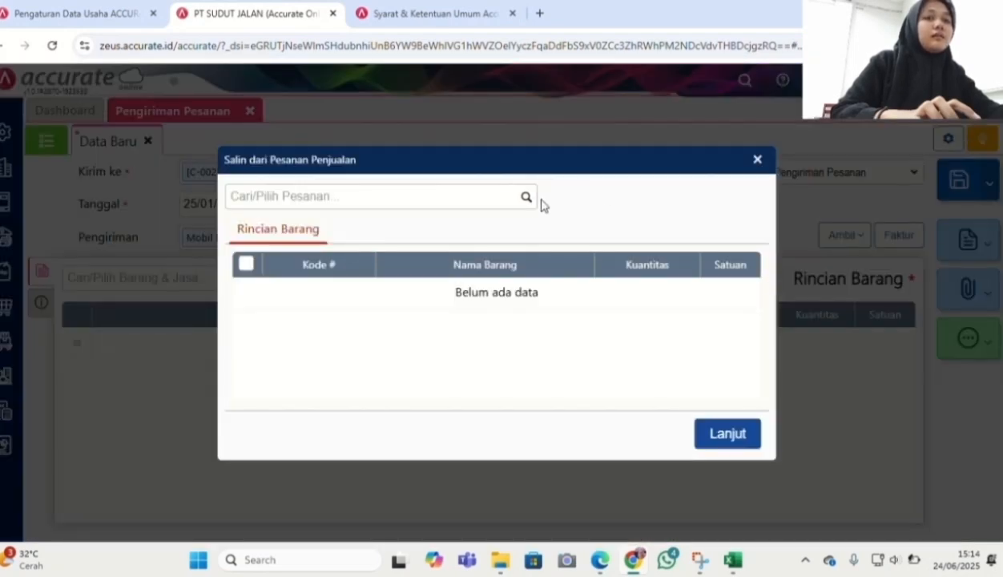
pyautogui.click(528, 201)
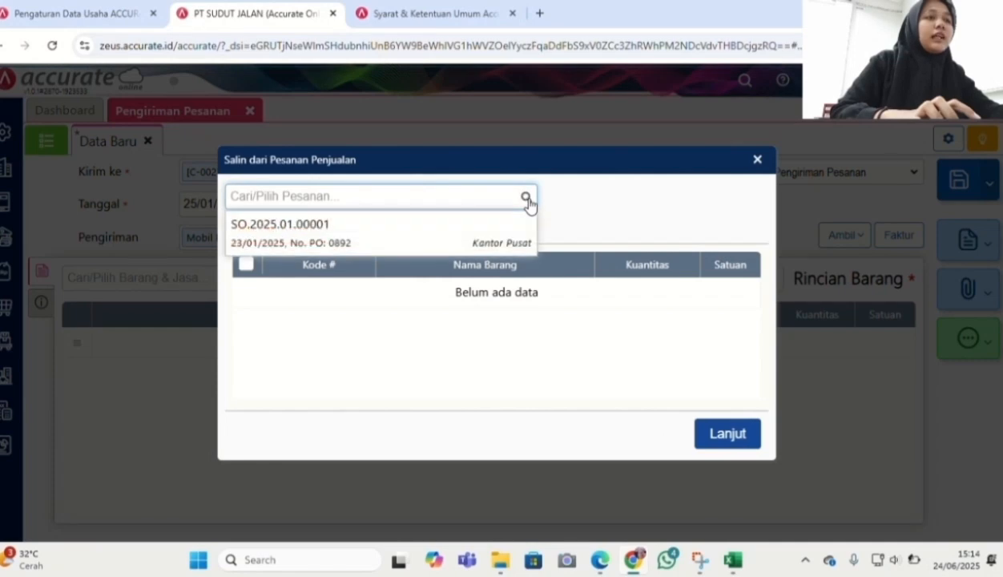
pyautogui.click(500, 231)
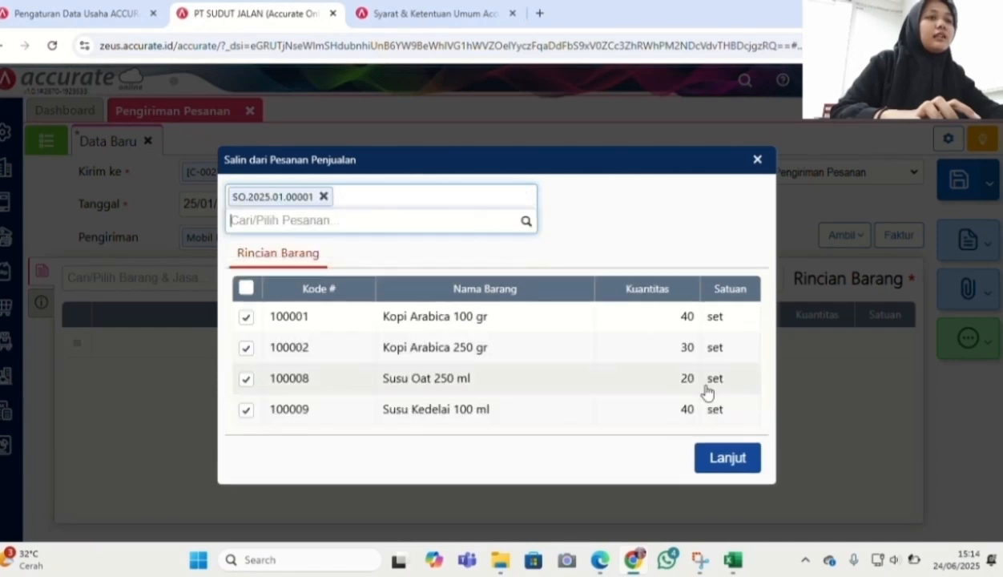
pyautogui.click(737, 458)
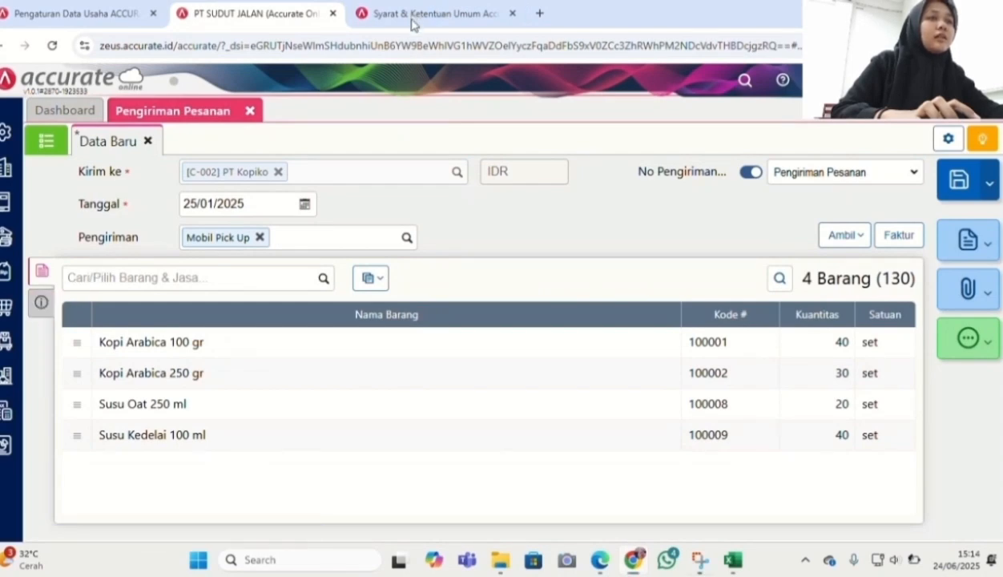
# Check the delivery's Info lainnya details, then switch to the assignment PDF
pyautogui.click(38, 304)
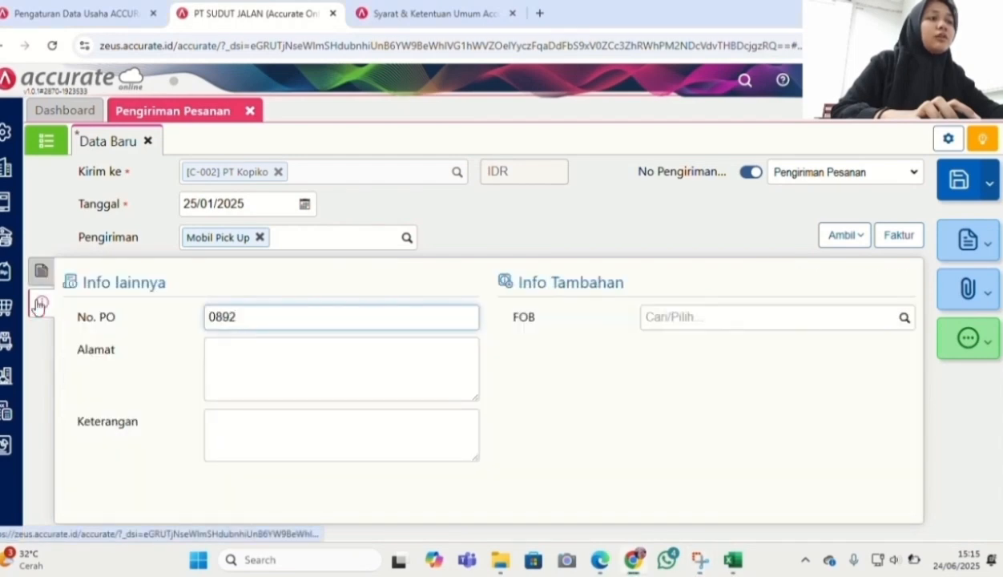
pyautogui.click(38, 274)
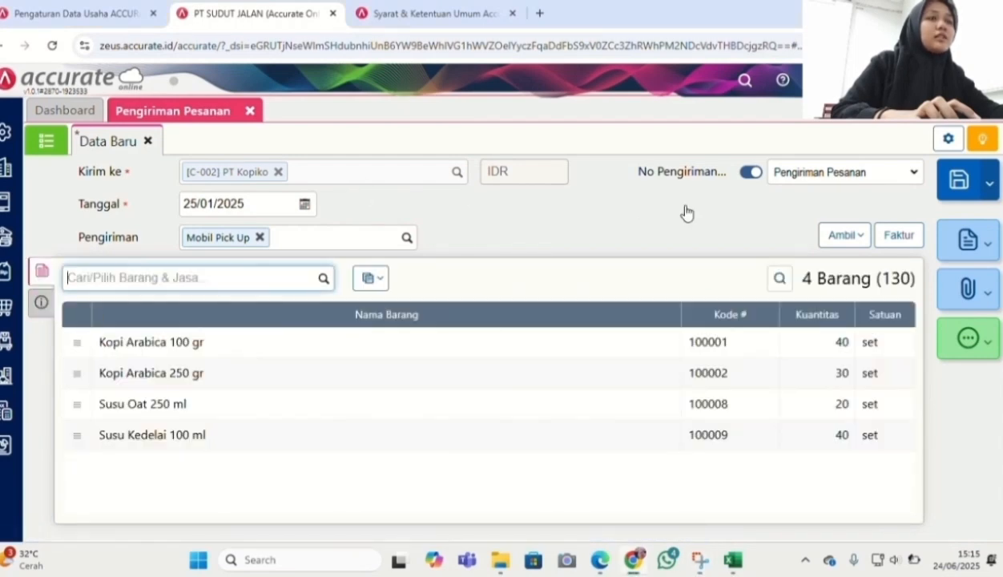
pyautogui.hotkey('alt', 'Tab')
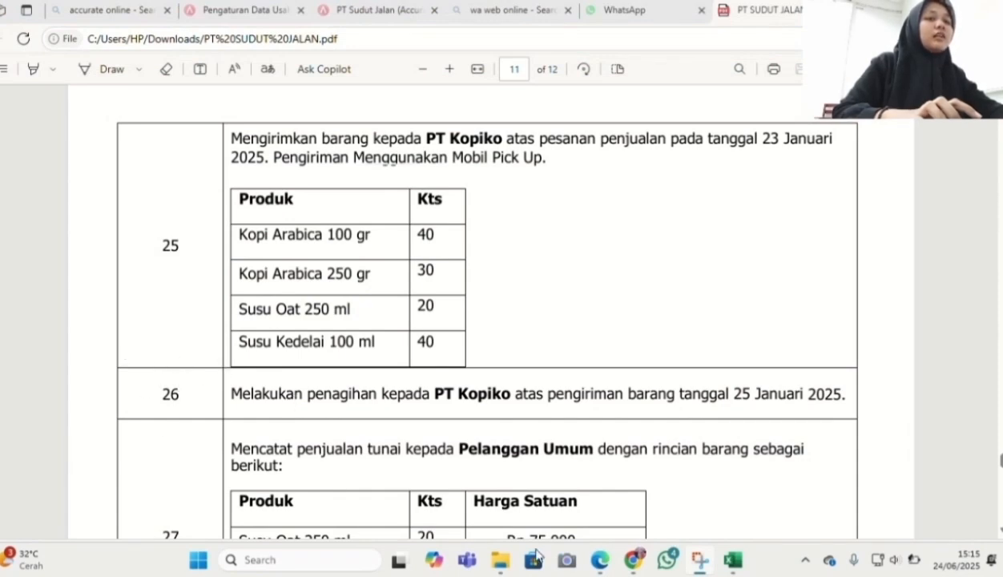
# Return to the Accurate Online dashboard and show the Penjualan transaction menu
pyautogui.click(632, 559)
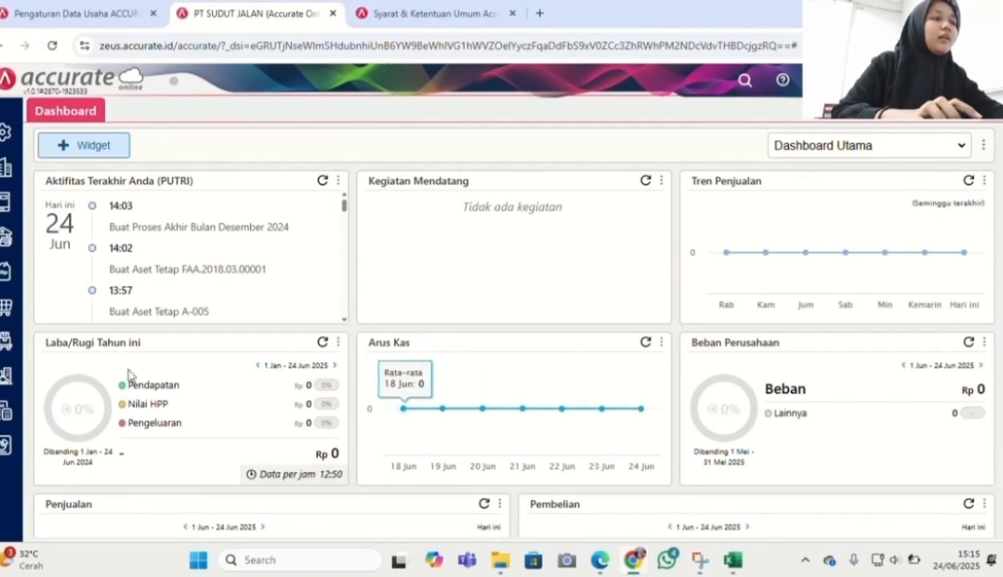
pyautogui.click(5, 272)
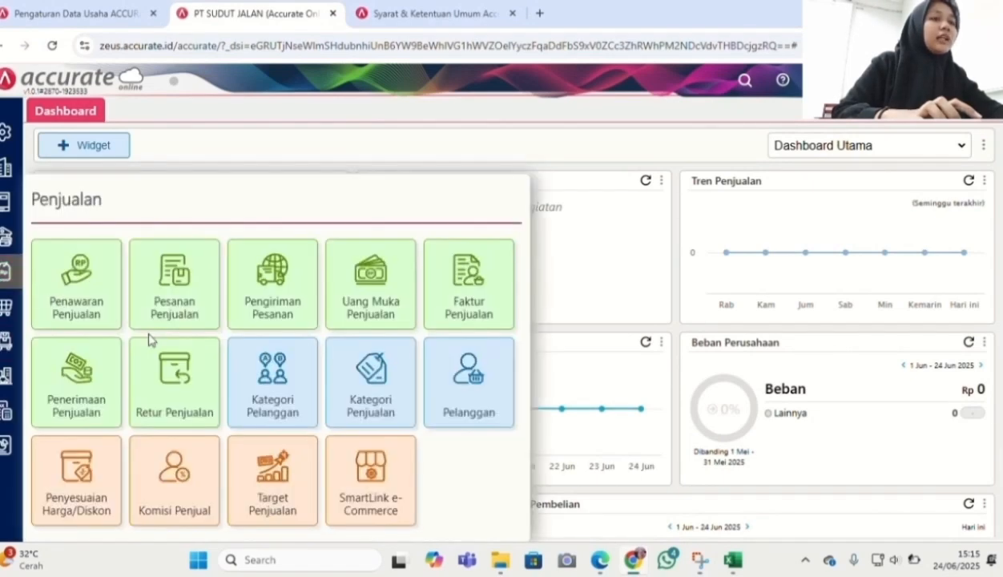
# Start a new sales invoice for PT Kopiko dated 26/01/2025
pyautogui.click(473, 314)
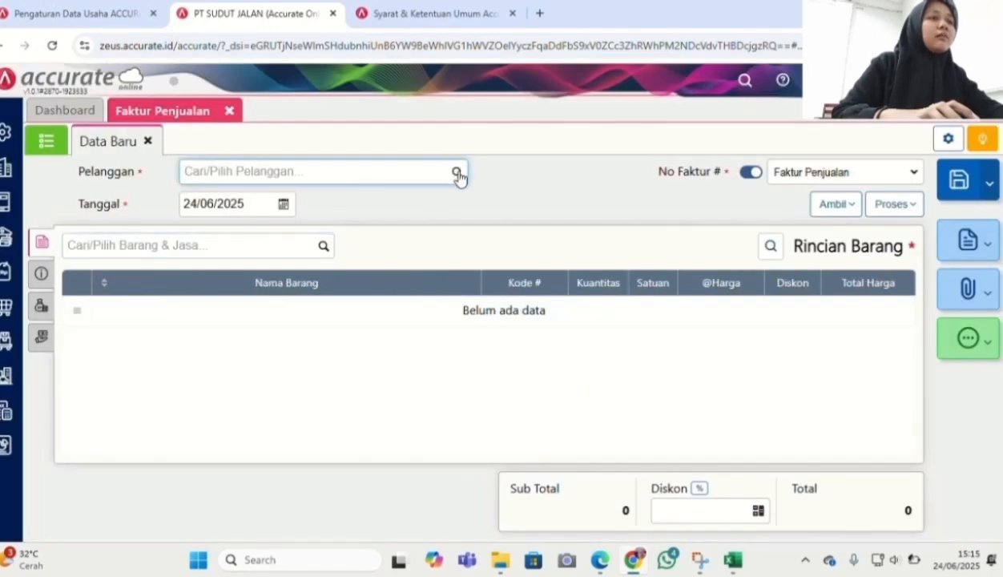
pyautogui.click(458, 174)
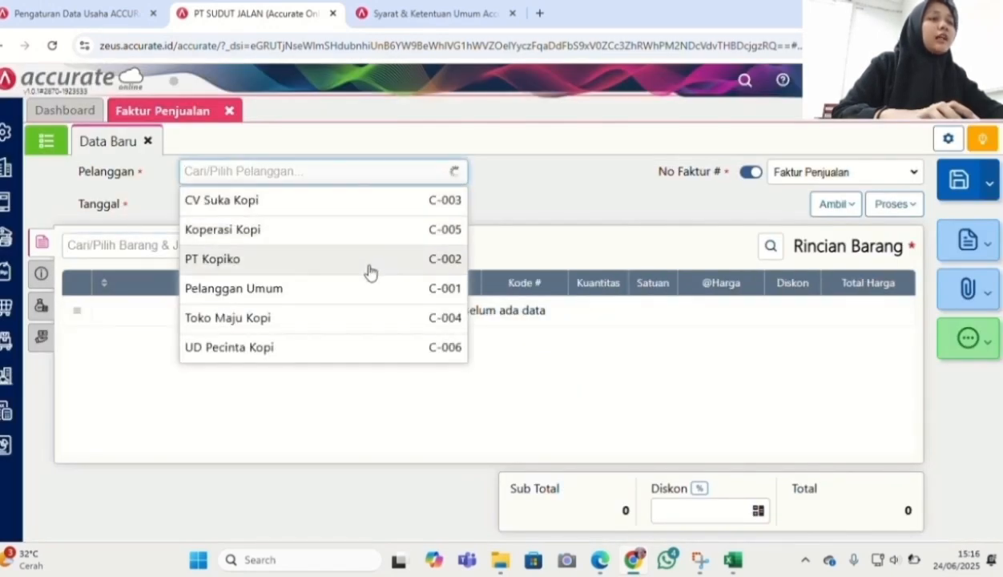
pyautogui.click(370, 259)
pyautogui.click(245, 205)
pyautogui.write('26/01/2025')
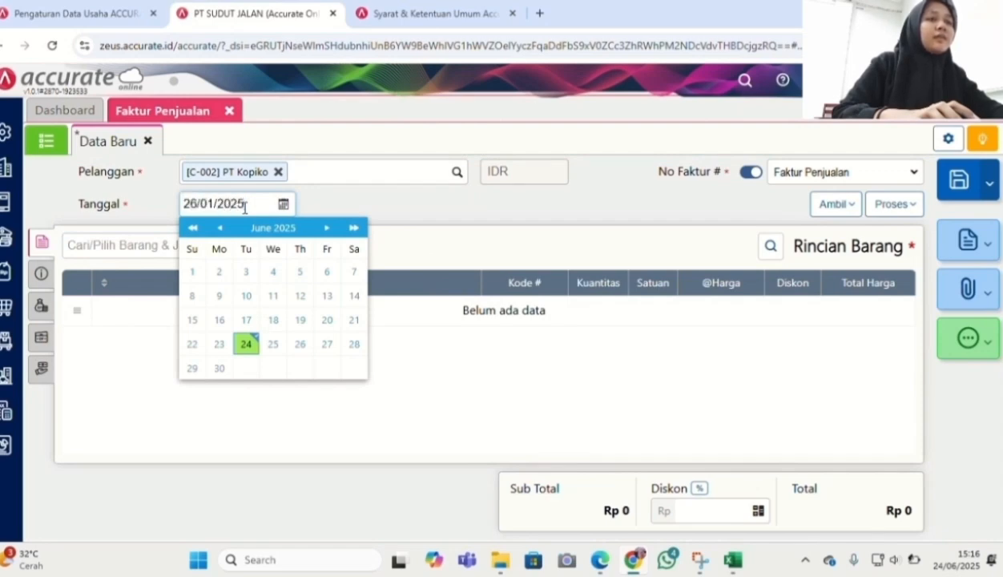
pyautogui.click(450, 237)
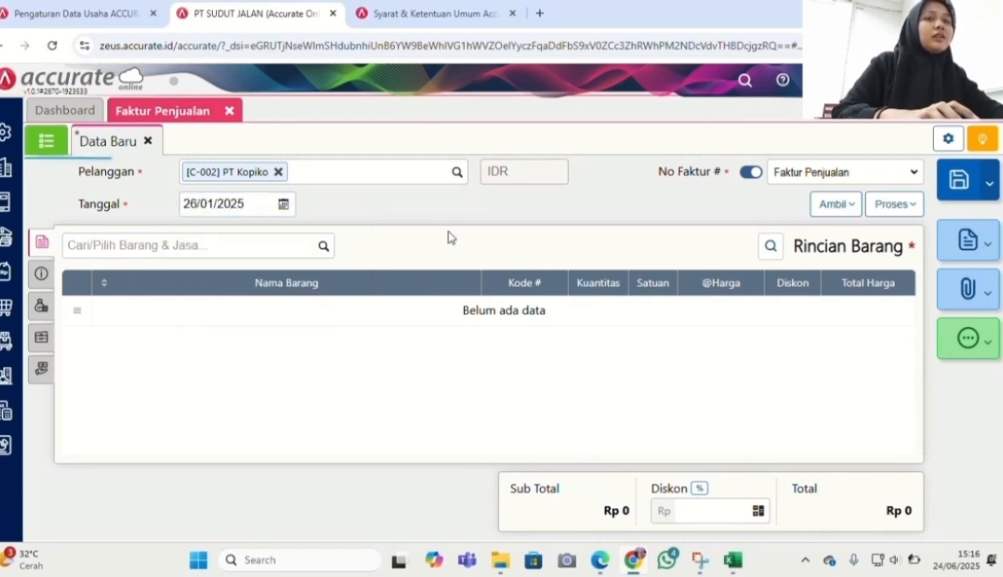
# Pull the four items from delivery DO.2025.01.00001 into the invoice
pyautogui.click(834, 203)
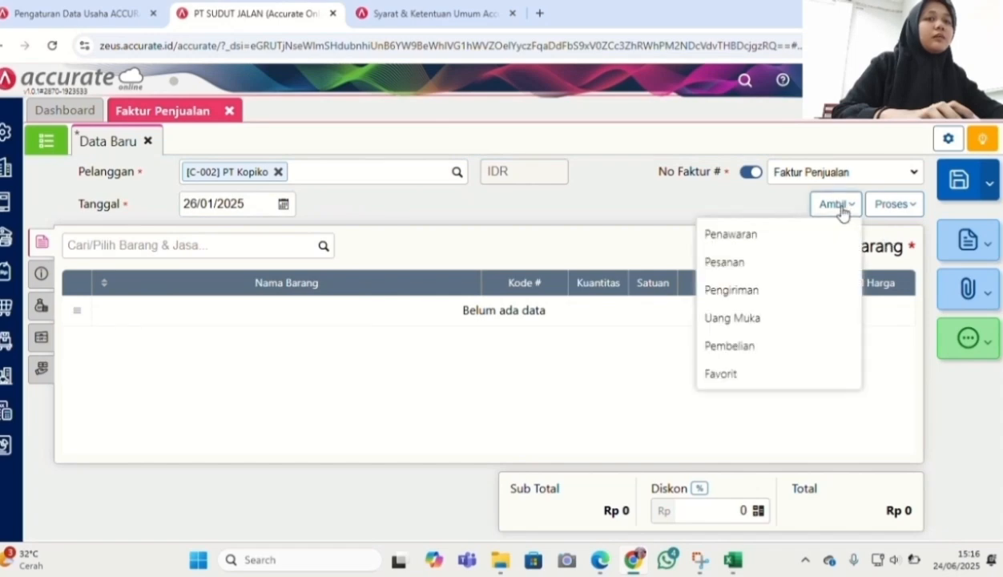
pyautogui.click(779, 291)
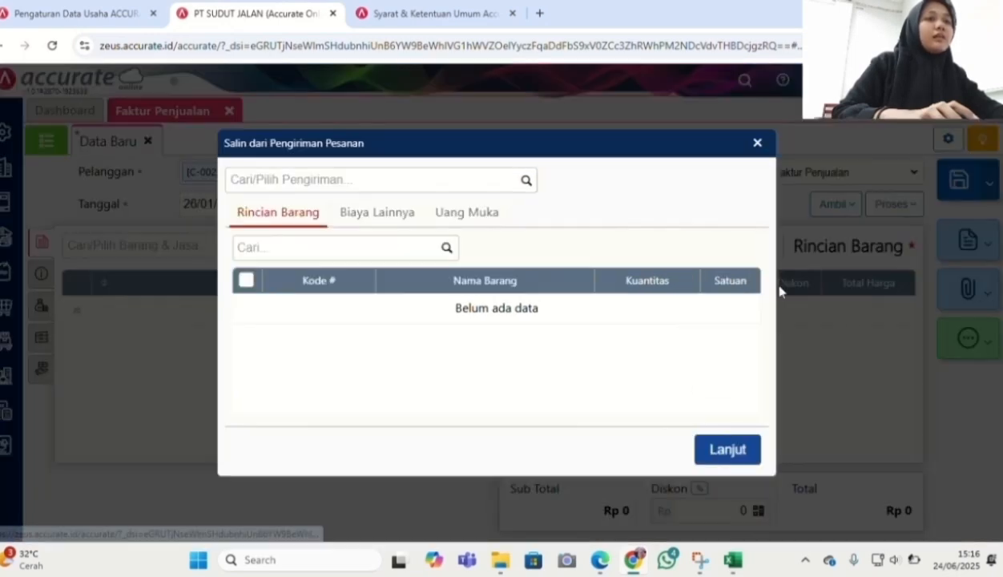
pyautogui.click(526, 182)
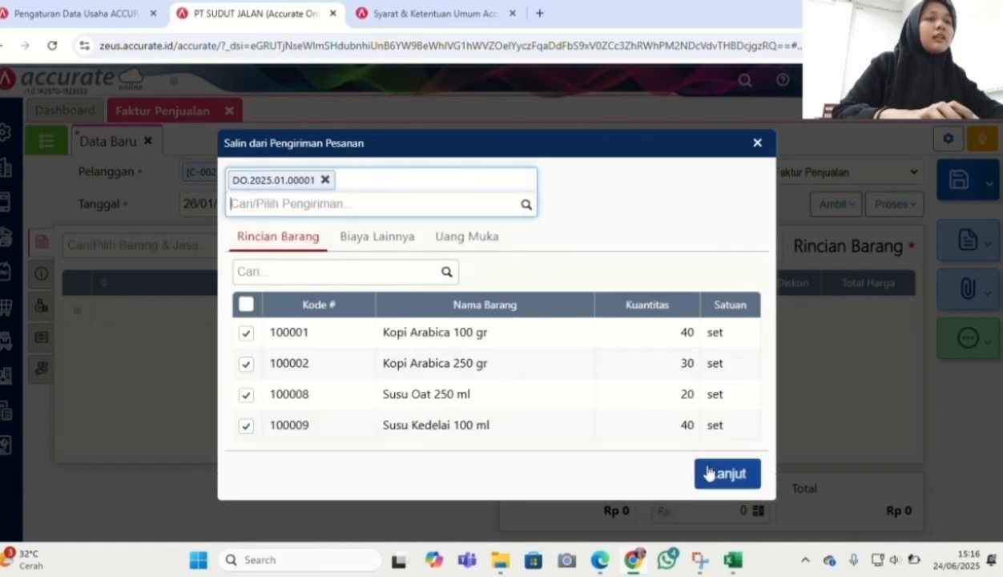
pyautogui.click(712, 474)
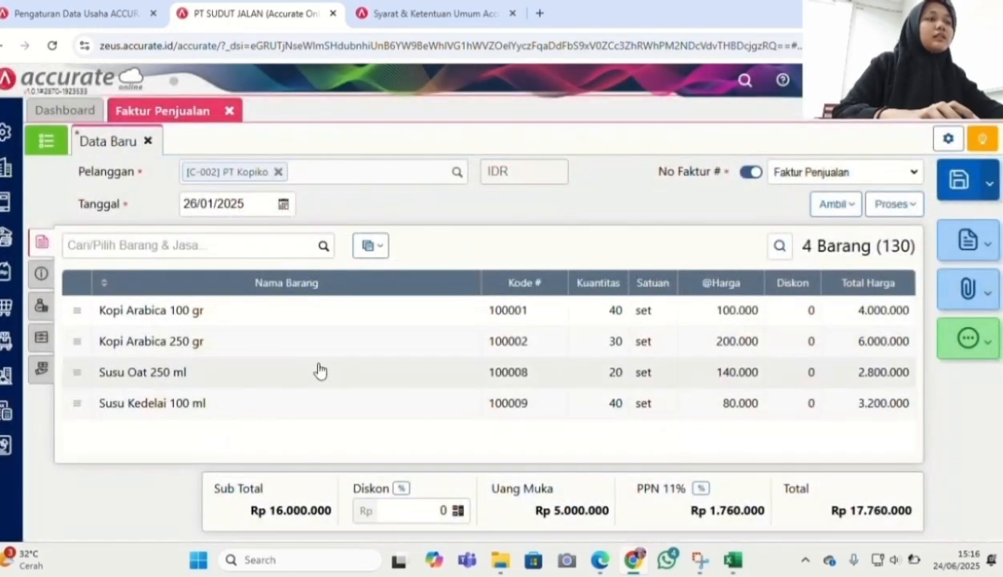
# Review the invoice's Info lainnya and Biaya Lainnya tabs, then go back to items
pyautogui.click(41, 274)
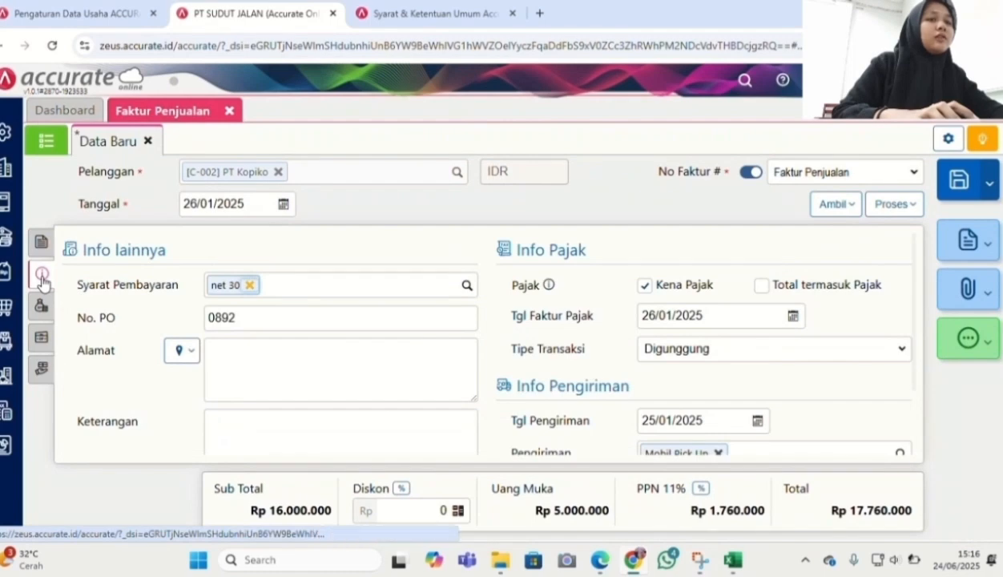
pyautogui.scroll(-2, 742, 304)
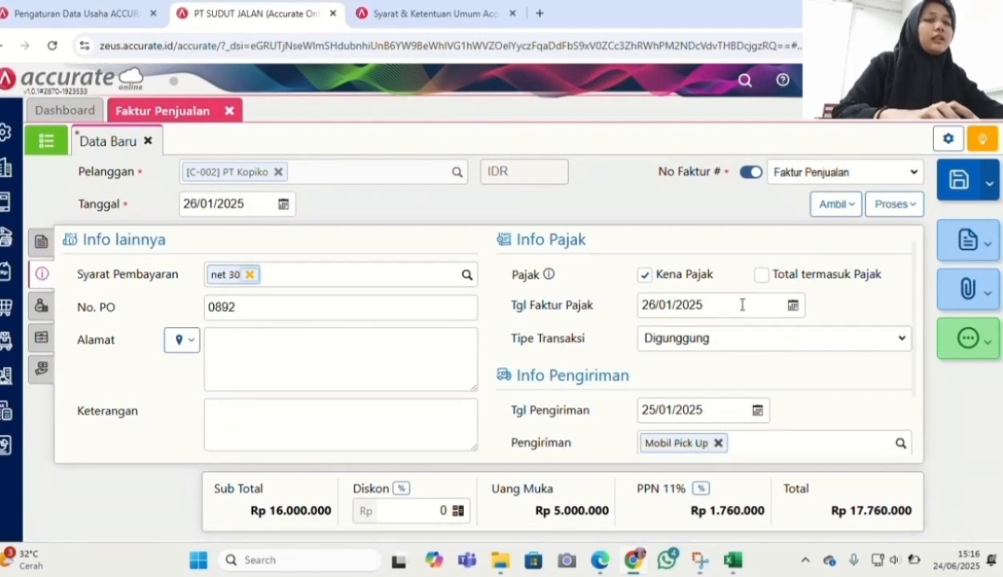
pyautogui.scroll(2, 741, 310)
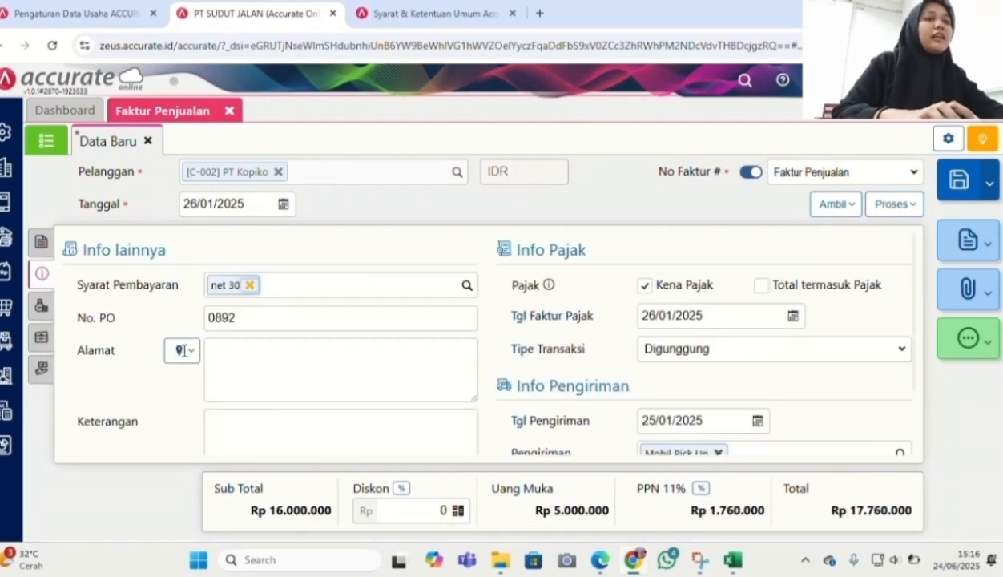
pyautogui.click(45, 308)
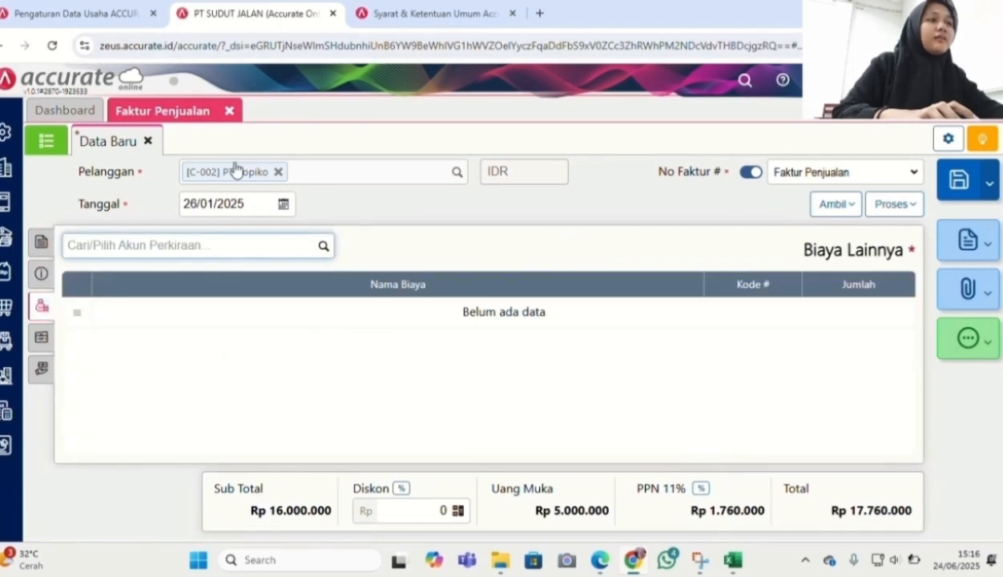
pyautogui.click(40, 242)
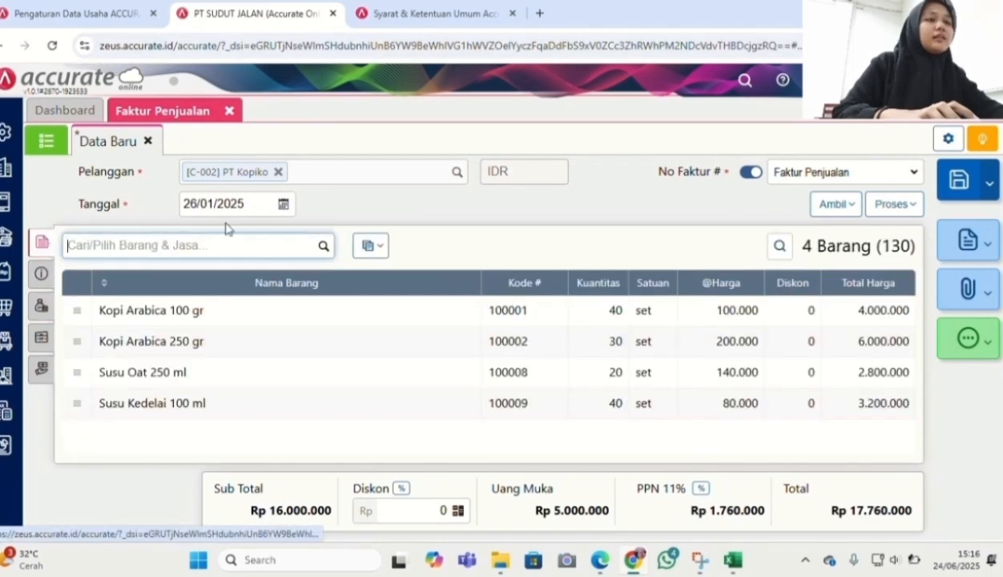
# Apply a 10% discount, save the invoice at Rp 15.984.000, and switch to the PDF
pyautogui.click(401, 490)
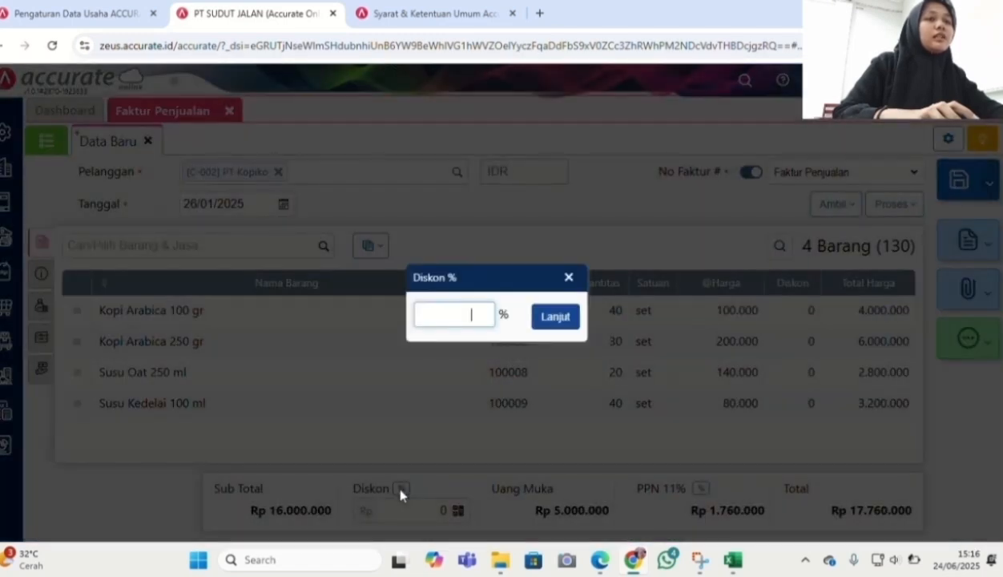
pyautogui.write('10')
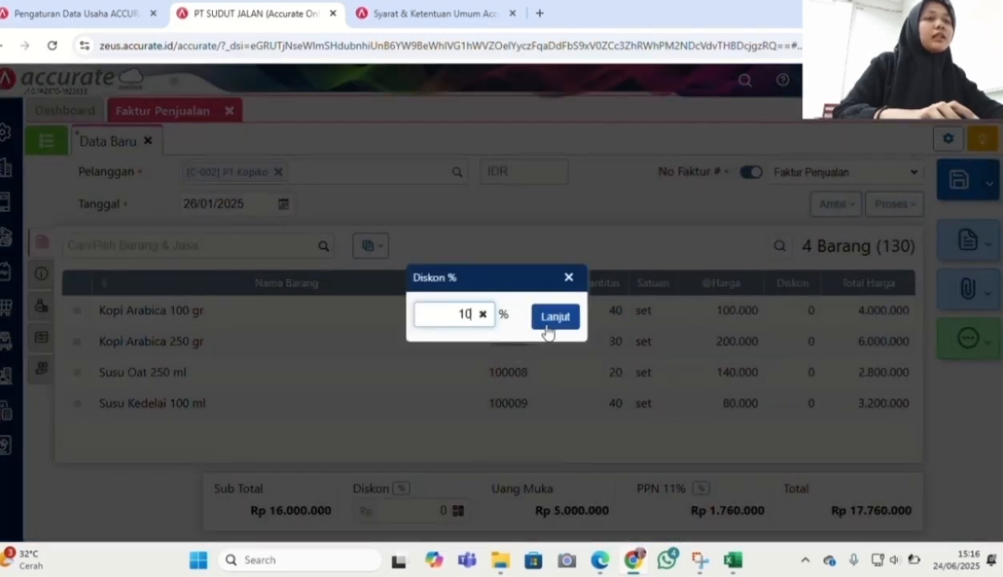
pyautogui.click(553, 318)
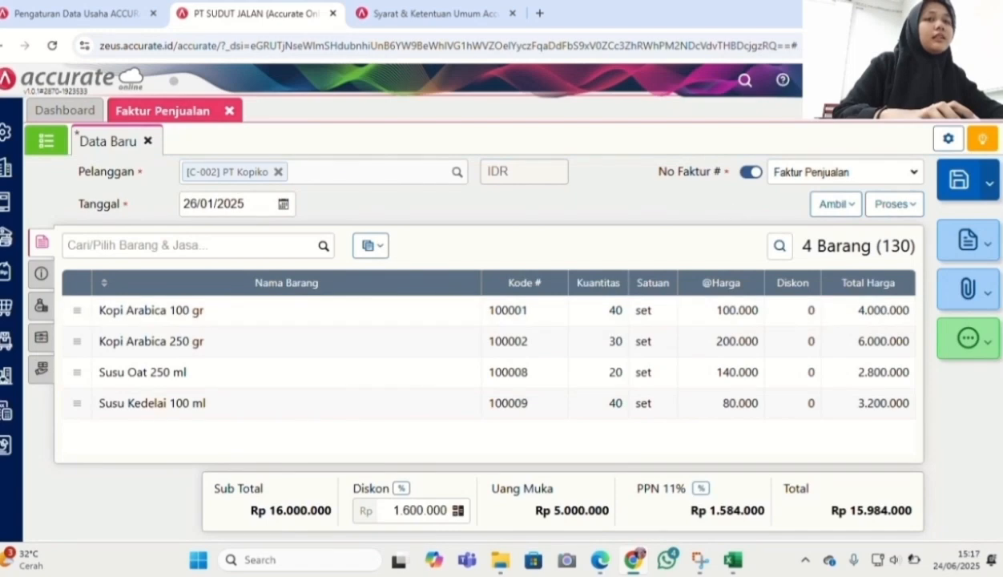
pyautogui.click(958, 183)
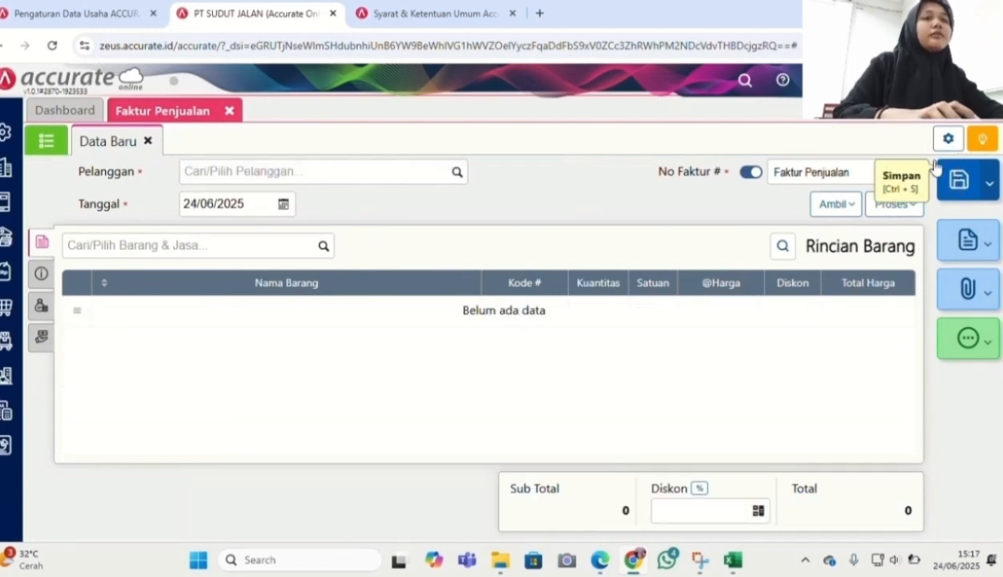
pyautogui.hotkey('alt', 'Tab')
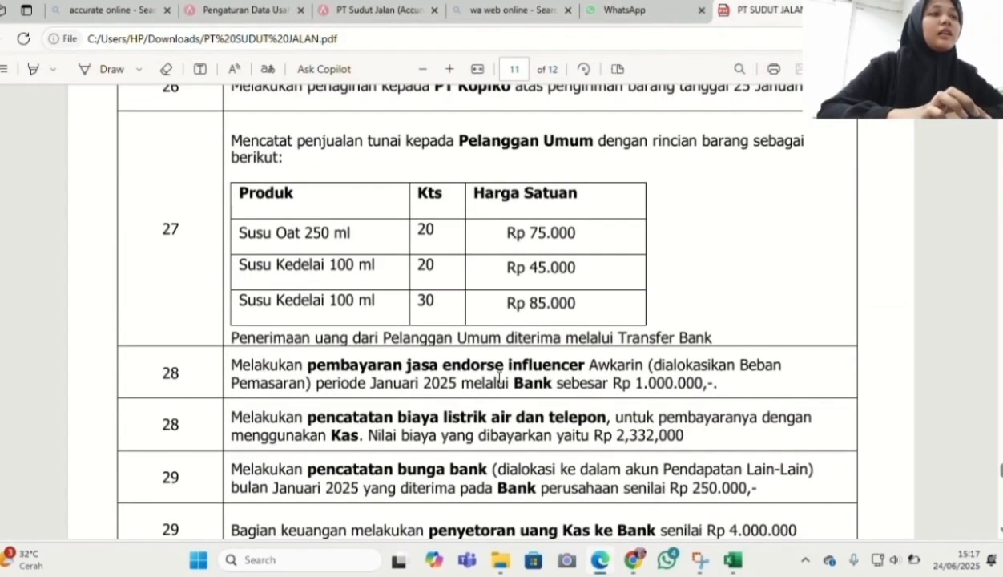
# Scroll the PDF to task 27, then start another new Faktur Penjualan in Accurate Online
pyautogui.scroll(-1, 498, 378)
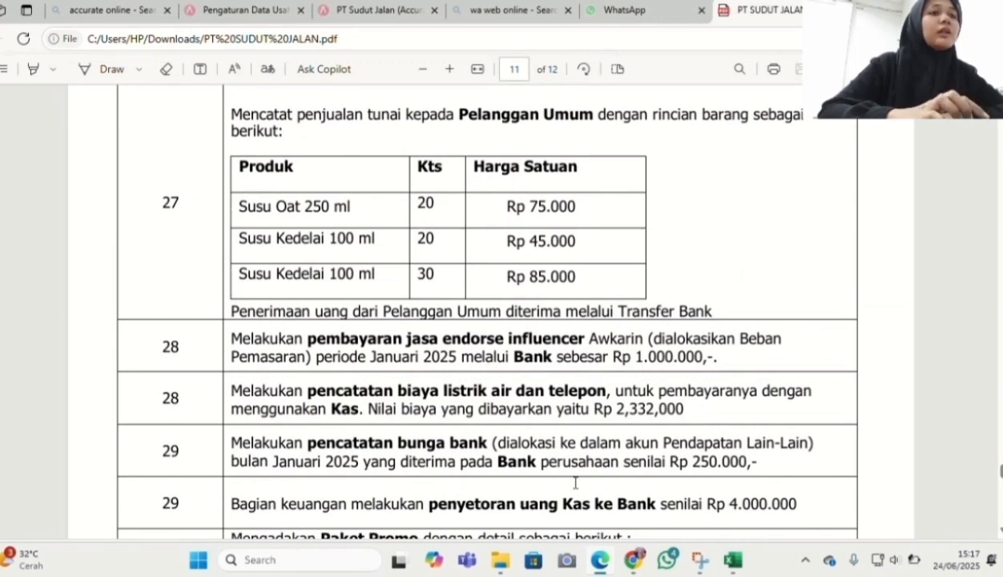
pyautogui.click(633, 561)
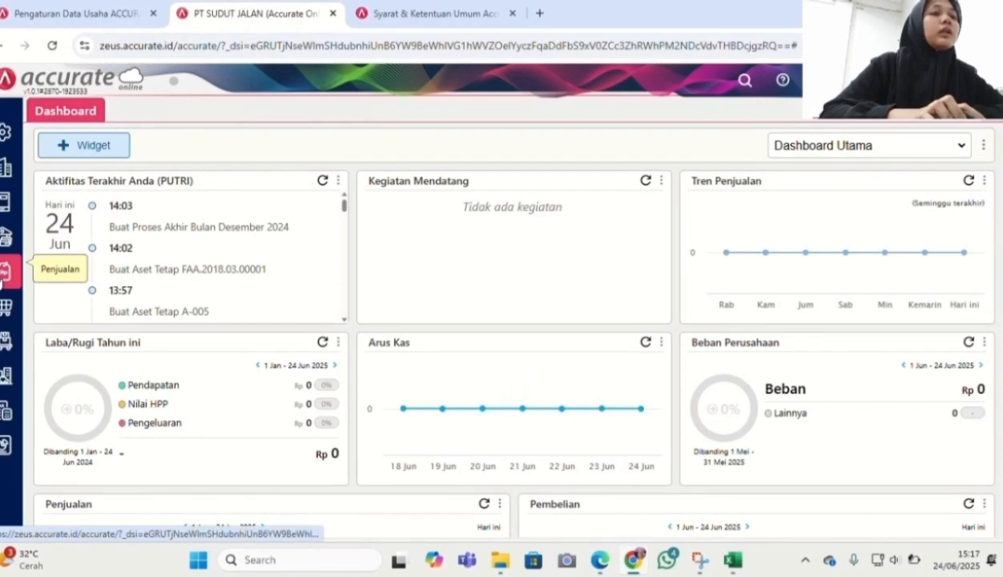
pyautogui.click(2, 277)
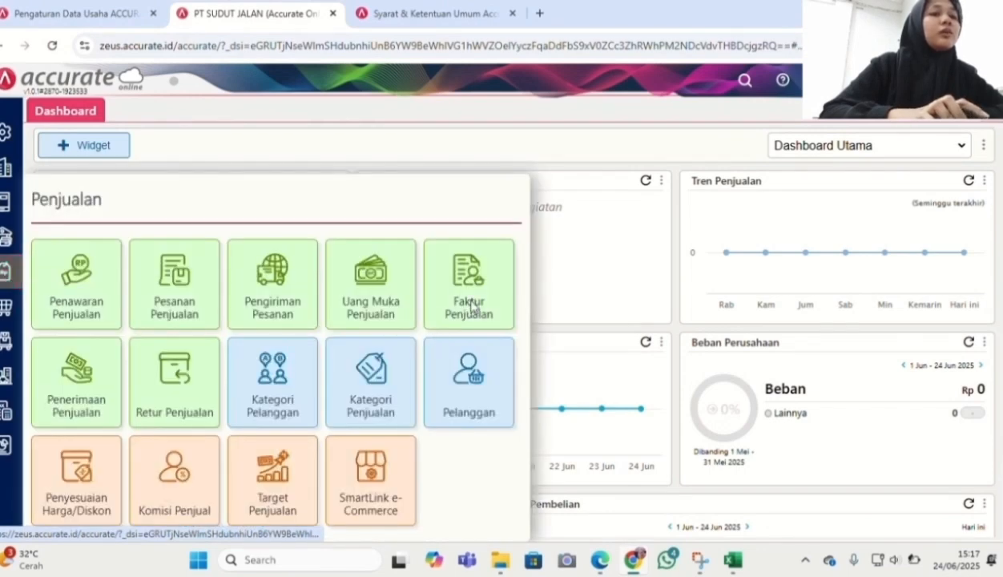
pyautogui.click(471, 305)
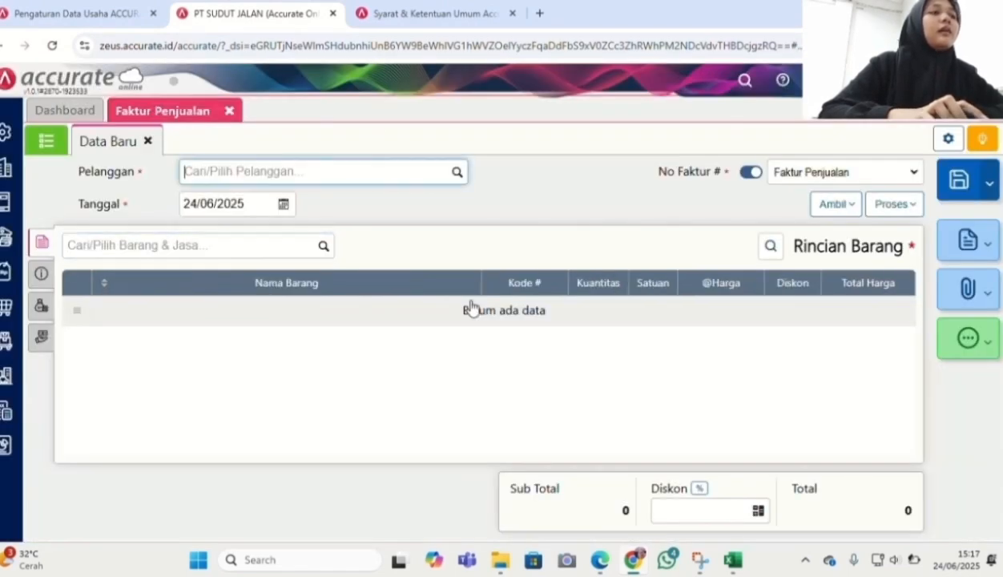
# Set the sales invoice customer to Pelanggan Umum and the date to 27/01/2025
pyautogui.click(456, 174)
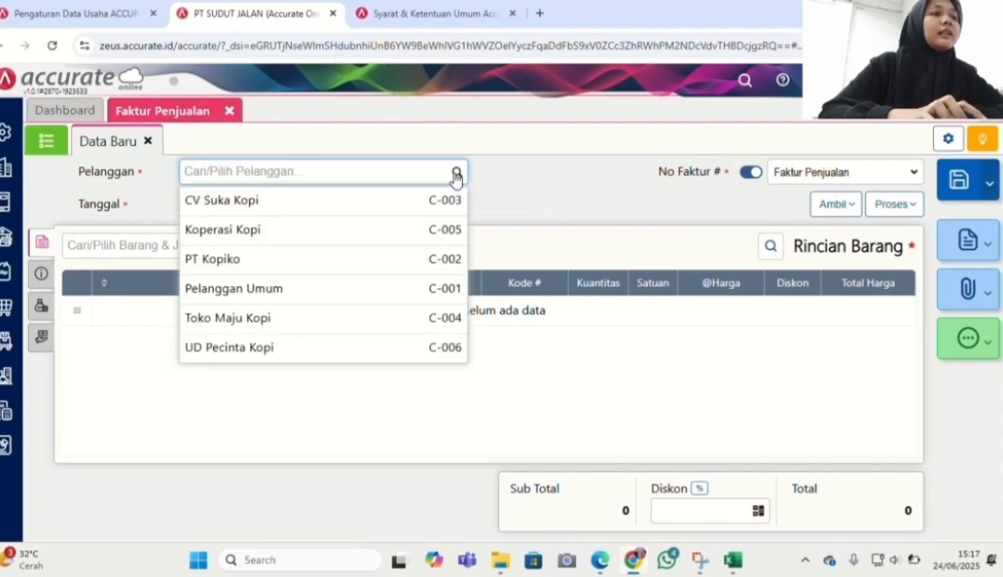
pyautogui.click(369, 290)
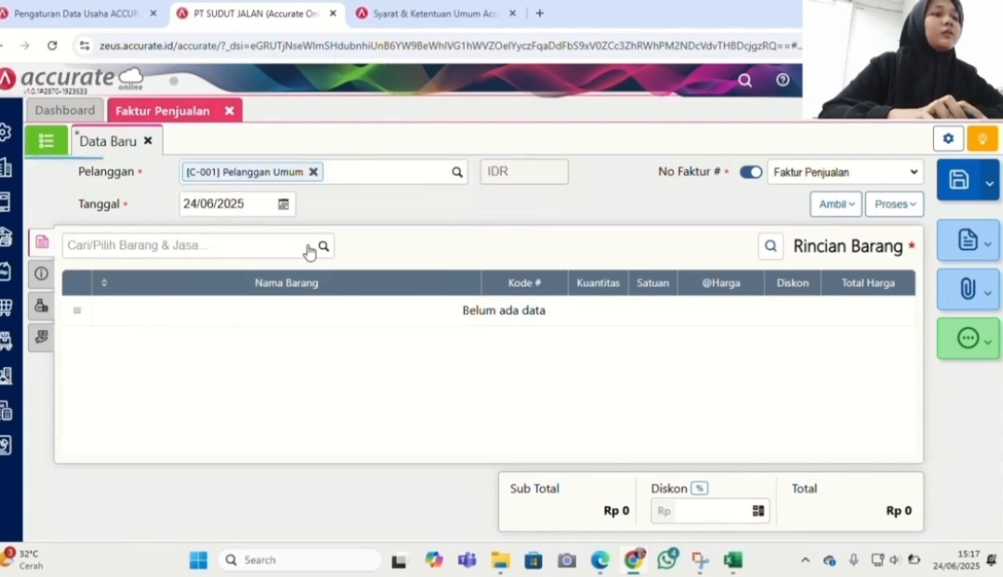
pyautogui.click(256, 204)
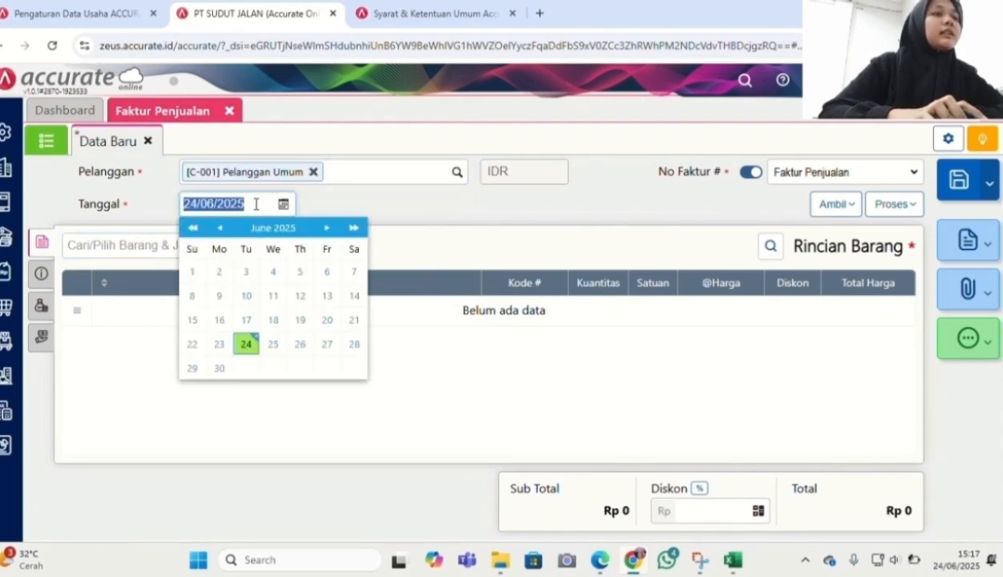
pyautogui.write('2701202')
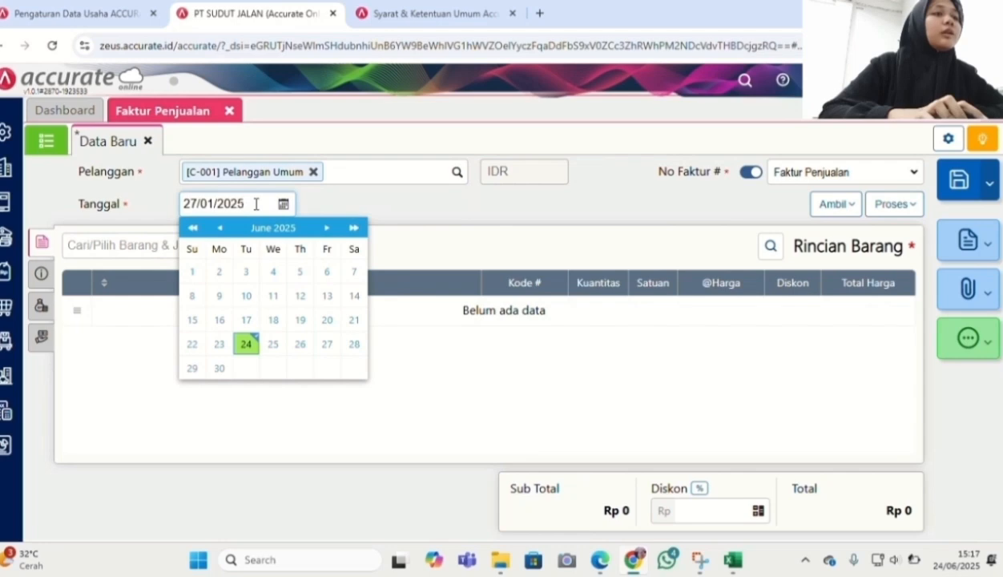
pyautogui.click(410, 242)
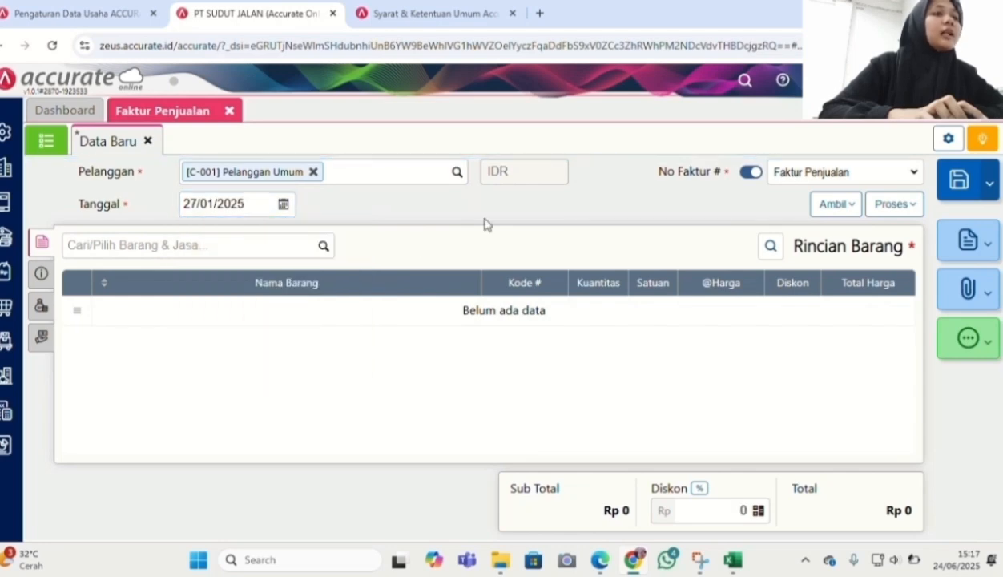
# Add Susu Oat 250 ml with quantity 20 at a unit price of 75.000
pyautogui.click(322, 251)
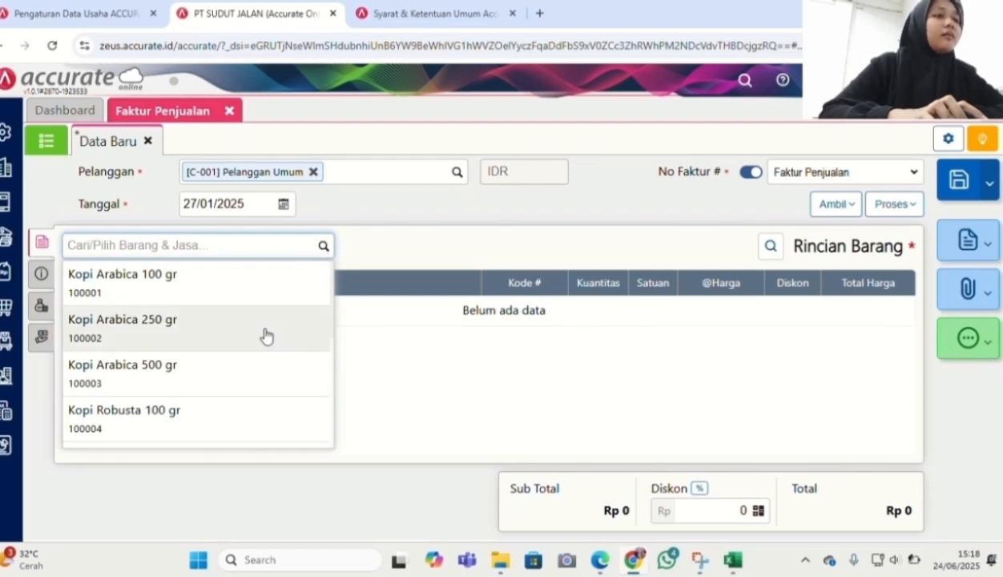
pyautogui.write('susu o')
pyautogui.click(192, 332)
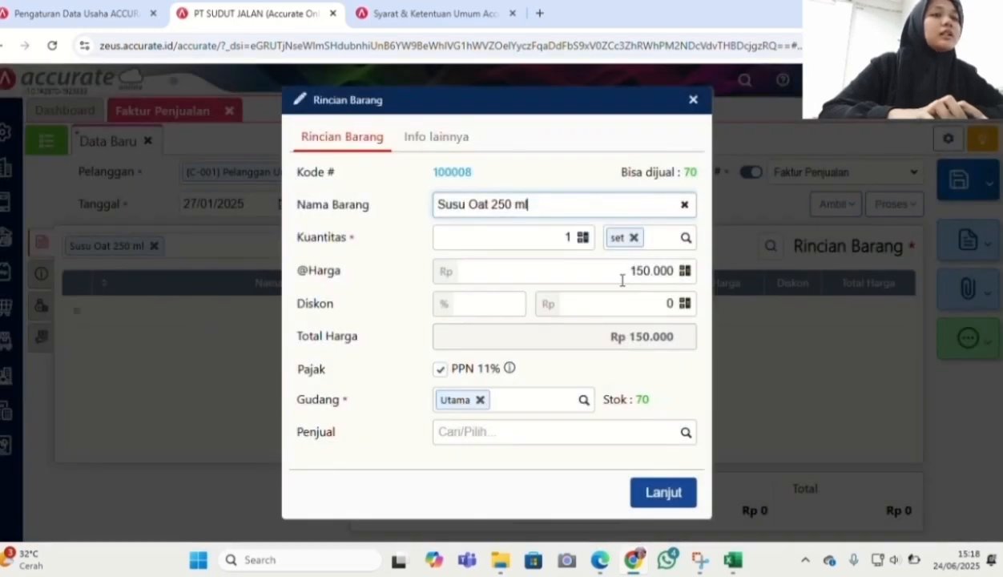
pyautogui.click(569, 235)
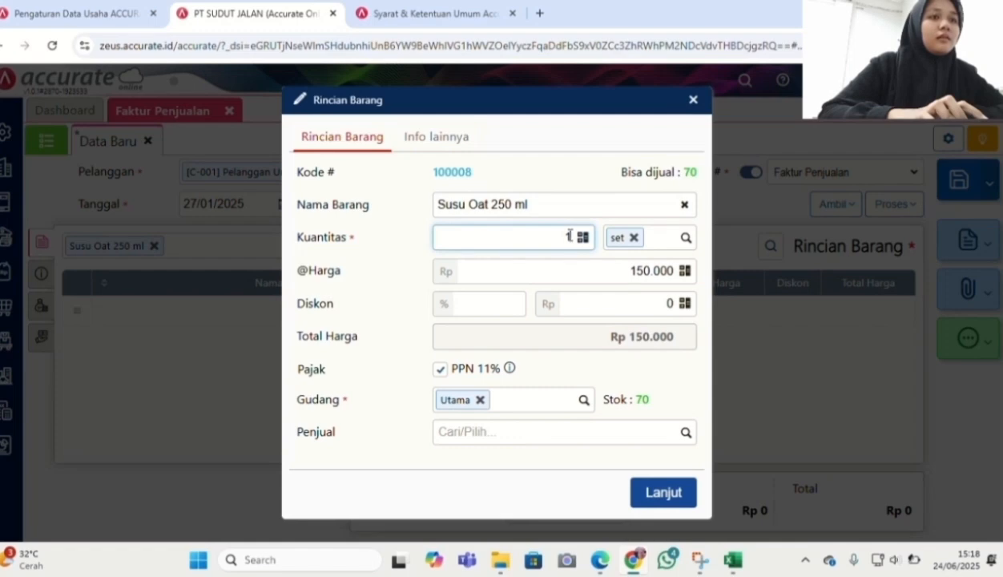
pyautogui.click(645, 274)
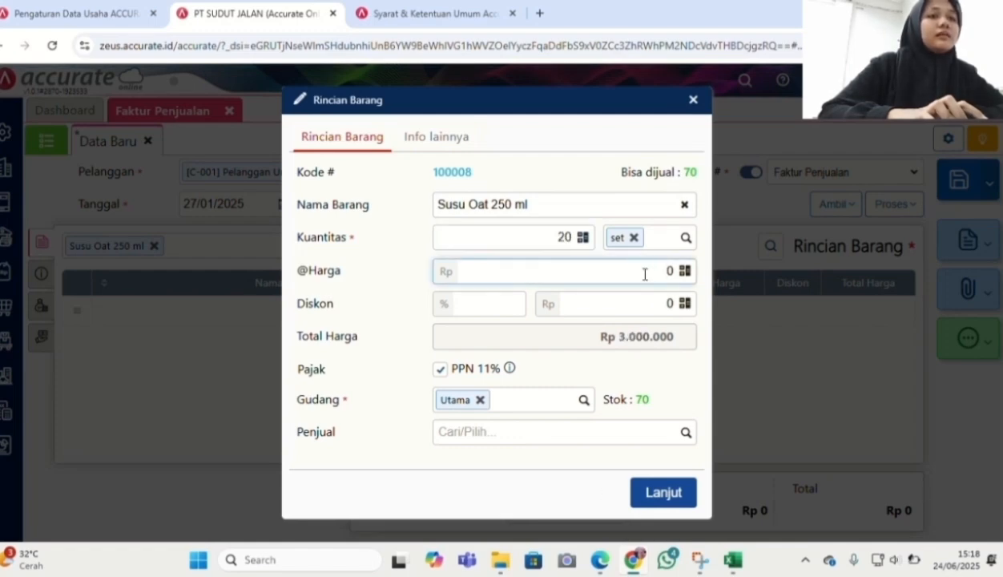
pyautogui.write('750.00')
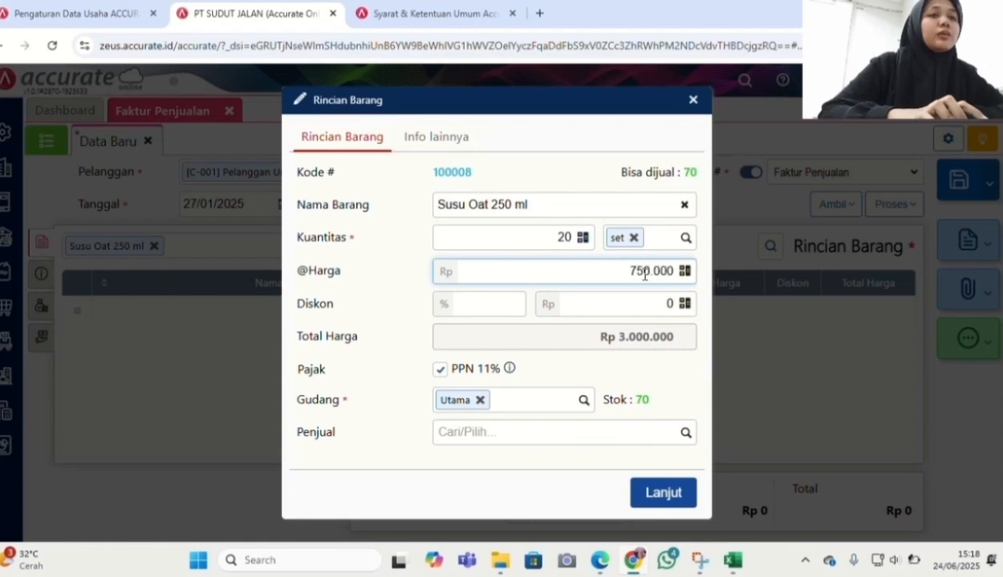
pyautogui.click(654, 491)
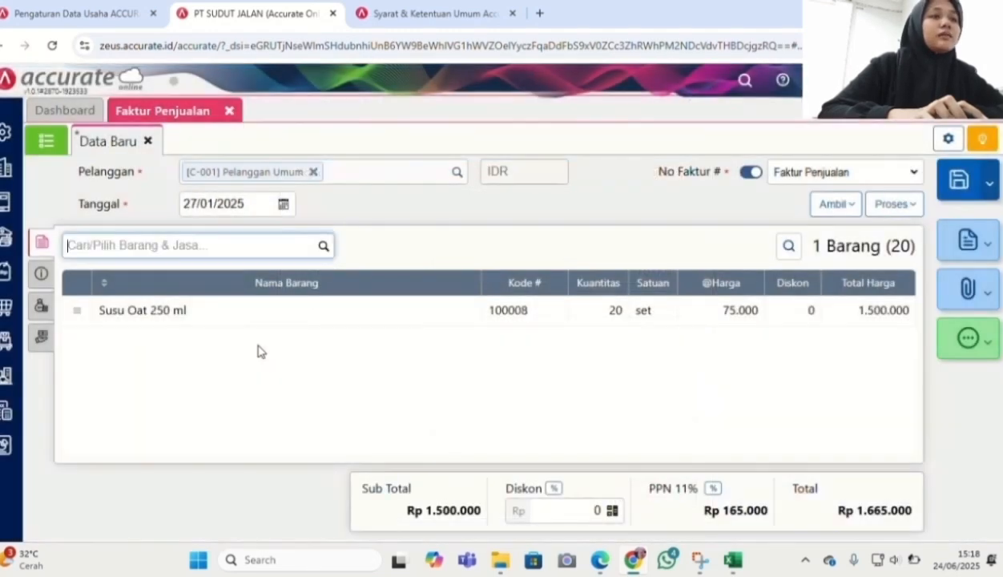
# Add Susu Kedelai 100 ml with quantity 20, changing its price from 90.000 to 45.000
pyautogui.write('suus')
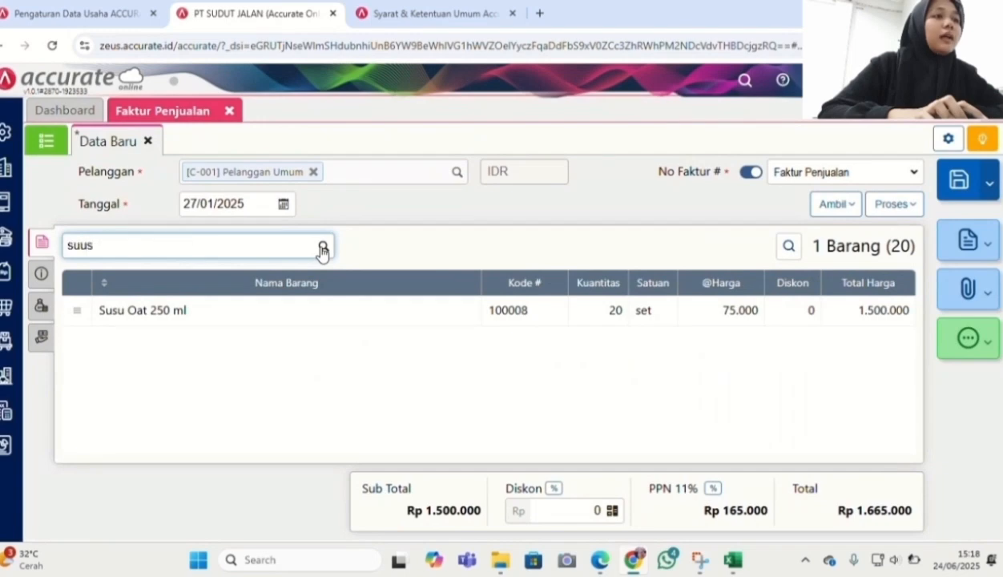
pyautogui.press('BackSpace')
pyautogui.press('BackSpace')
pyautogui.write('su k')
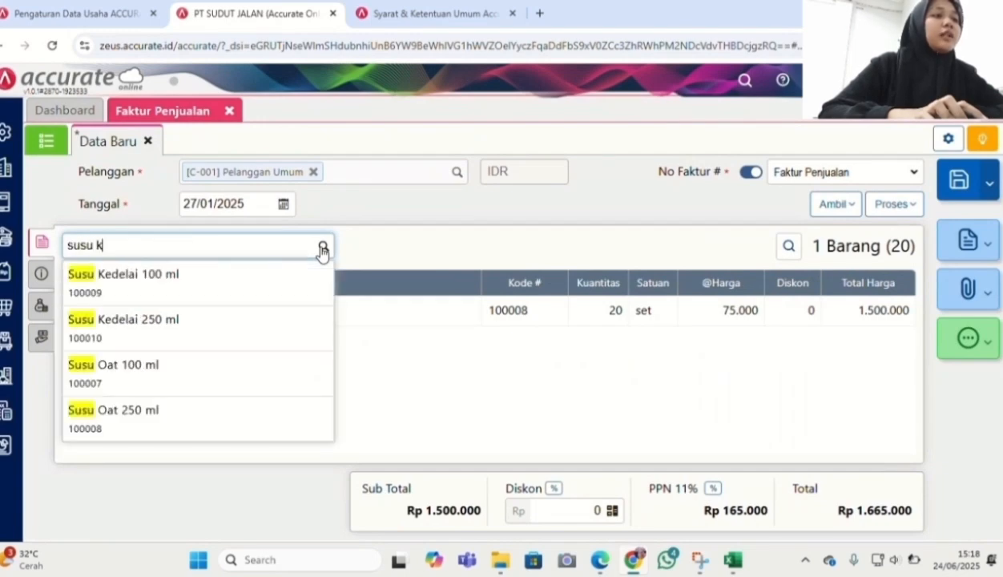
pyautogui.click(265, 286)
pyautogui.click(570, 238)
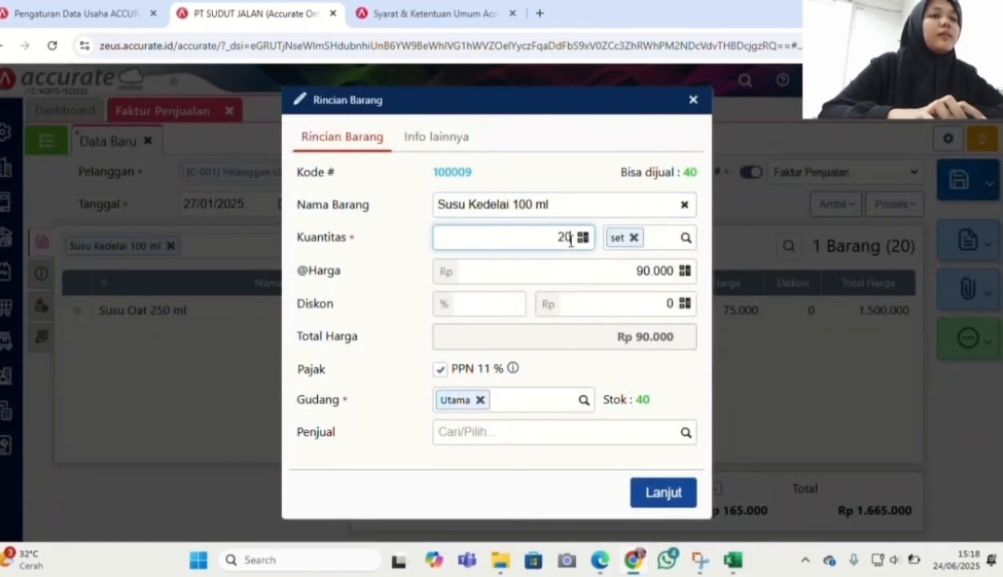
pyautogui.click(645, 270)
pyautogui.press('BackSpace')
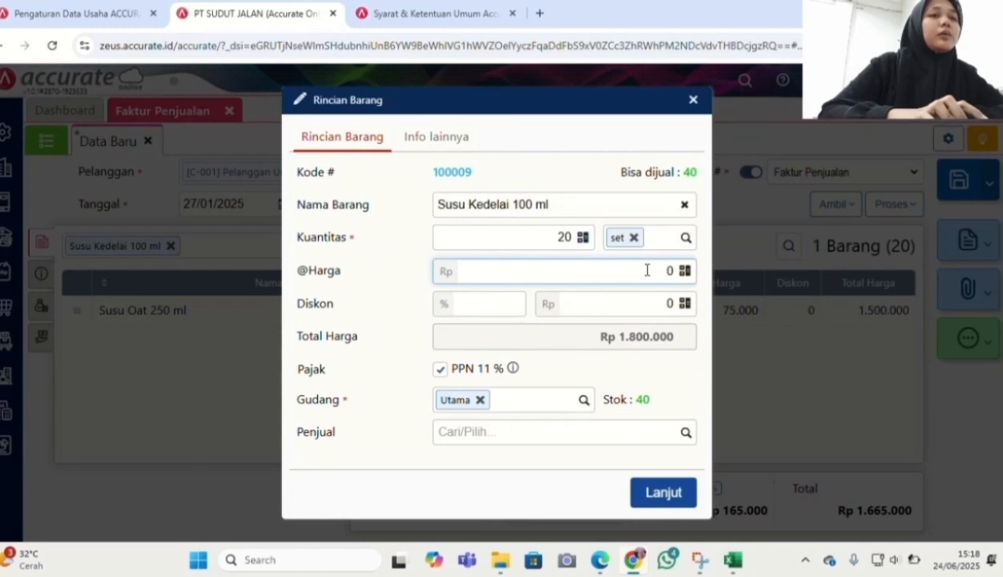
pyautogui.write('45.00')
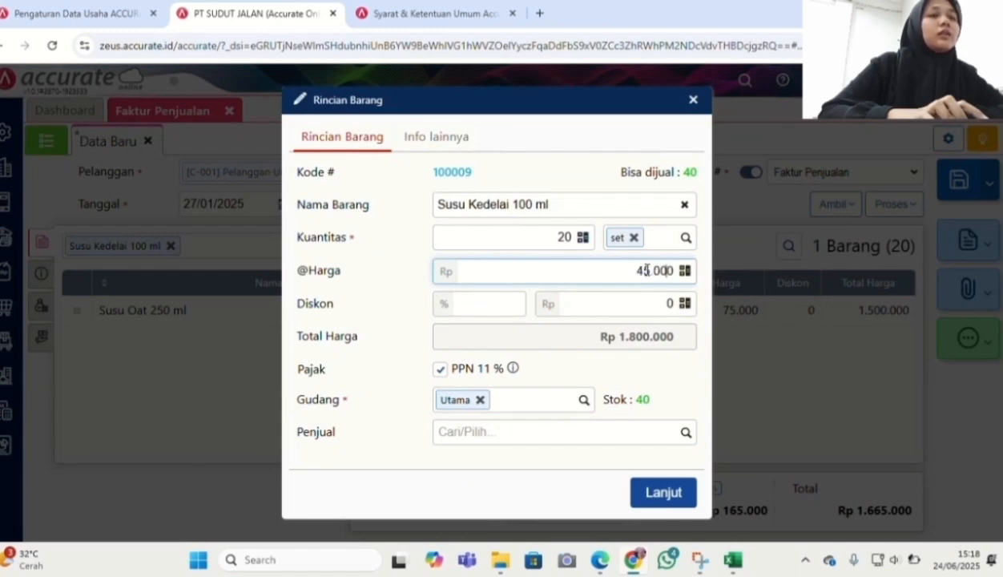
pyautogui.click(661, 491)
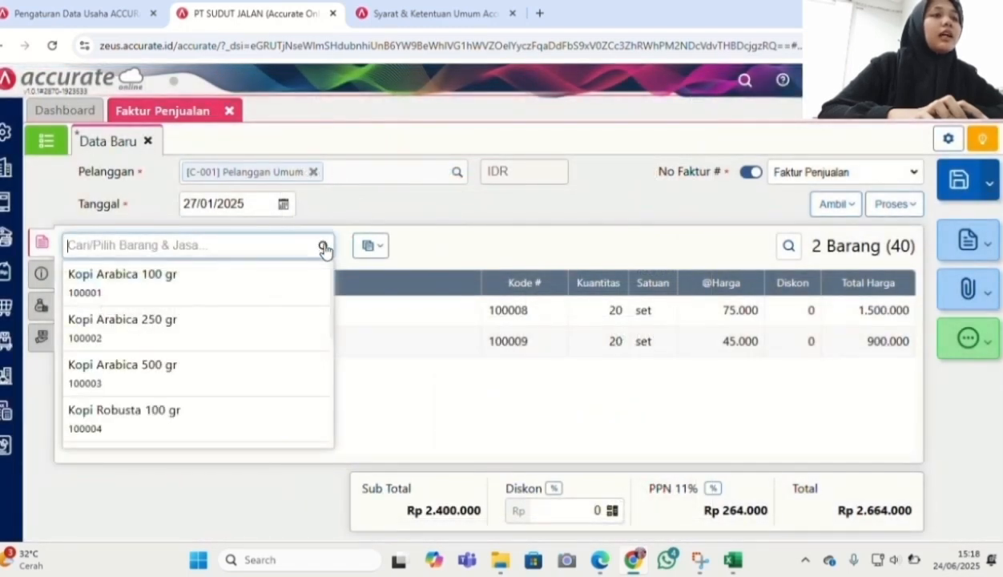
# Add Susu Kedelai 250 ml, quantity 30, with its 170.000 price changed to 85.000
pyautogui.write('susu ked')
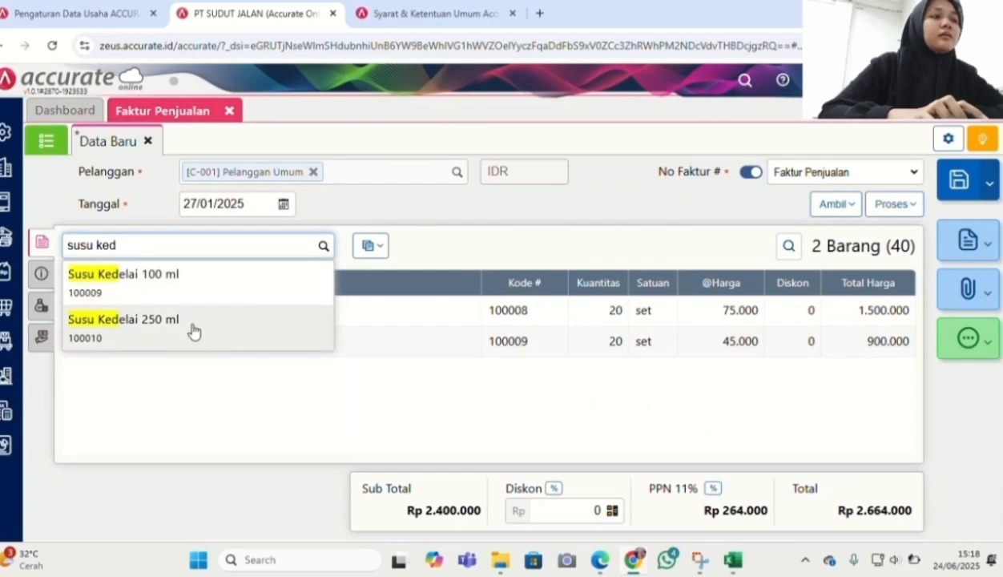
pyautogui.click(193, 331)
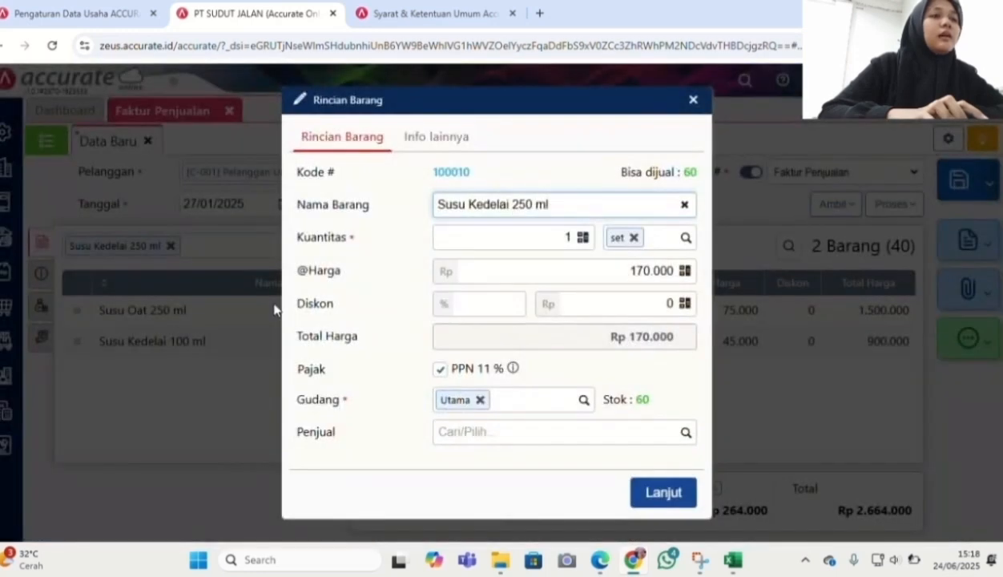
pyautogui.click(571, 237)
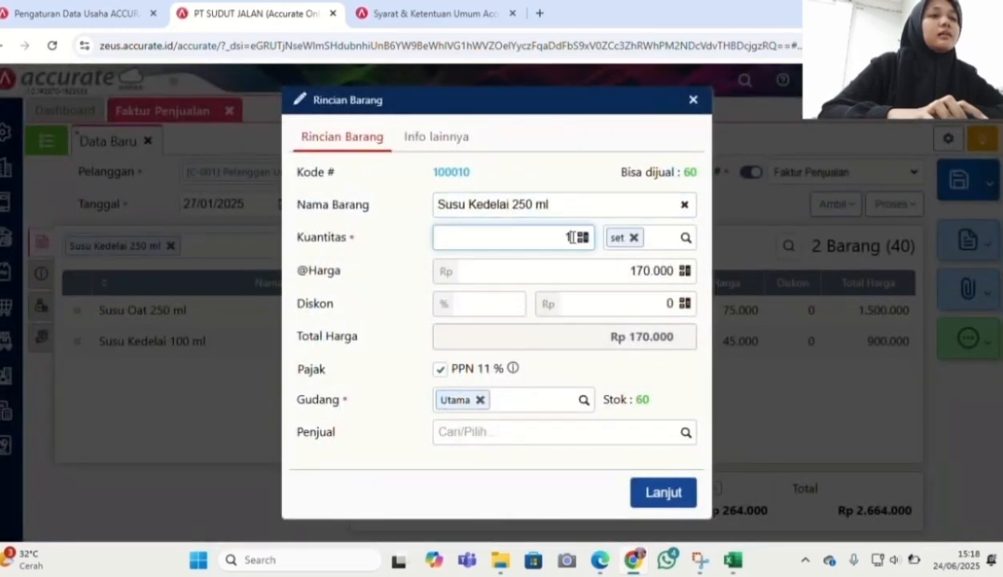
pyautogui.write('30')
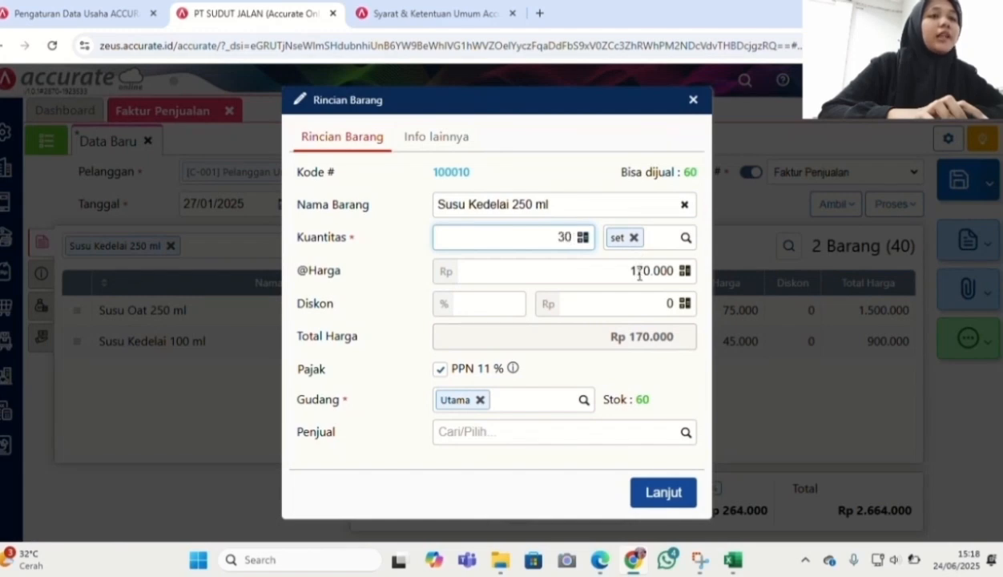
pyautogui.click(639, 273)
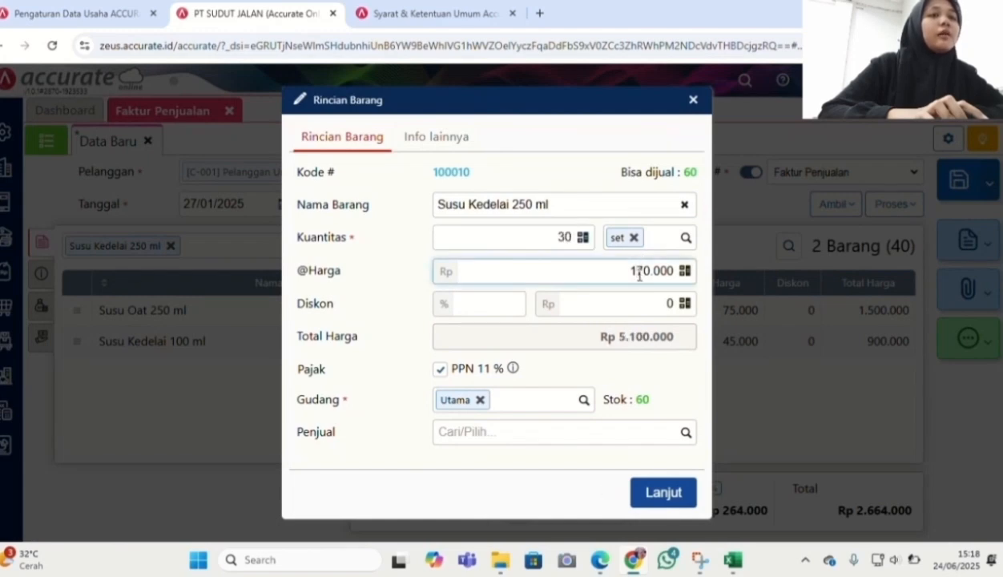
pyautogui.press('BackSpace')
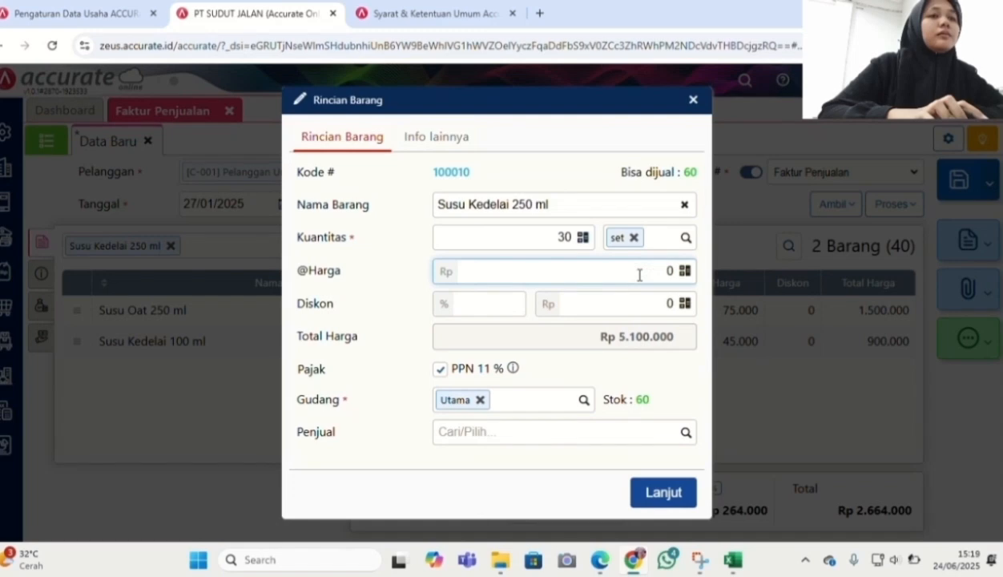
pyautogui.write('85.00')
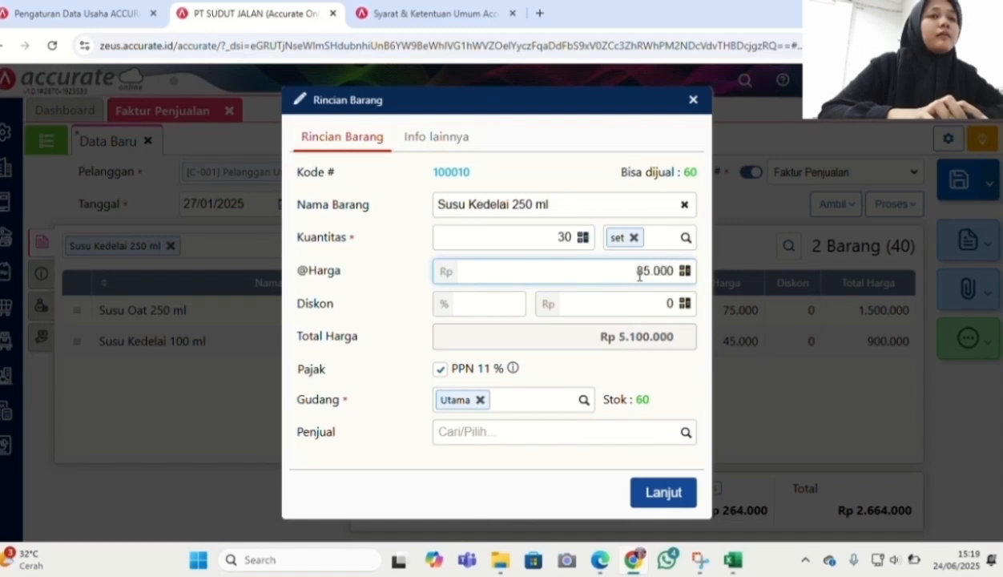
pyautogui.click(656, 492)
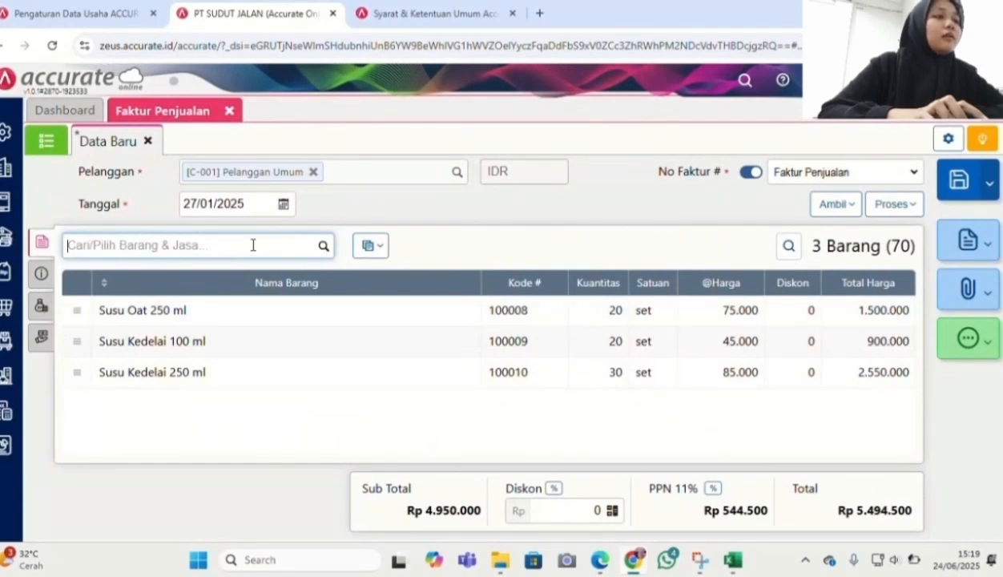
# Review the invoice's other tabs, save it as SI.2025.01.00003, and open the sales transactions list
pyautogui.click(41, 273)
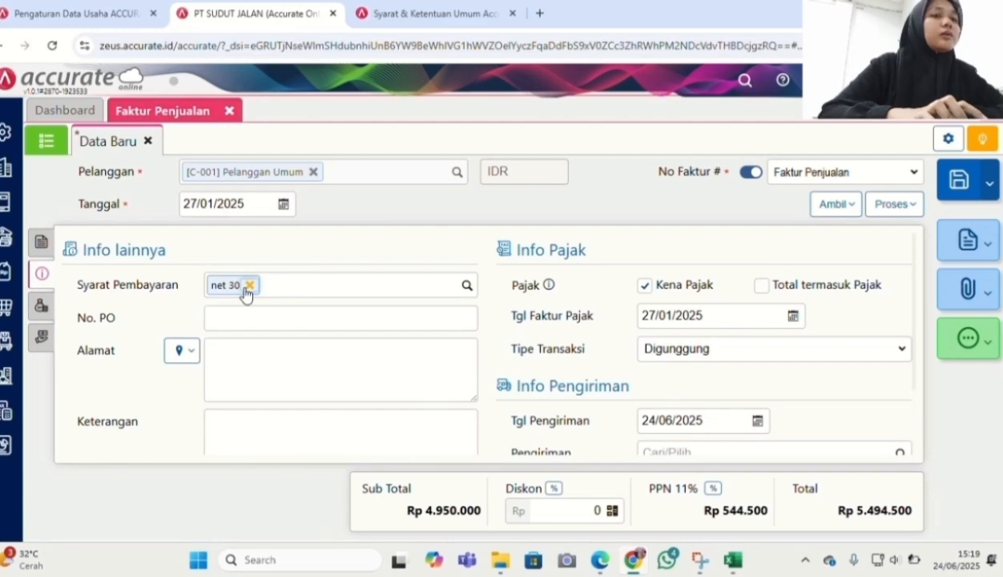
pyautogui.click(41, 305)
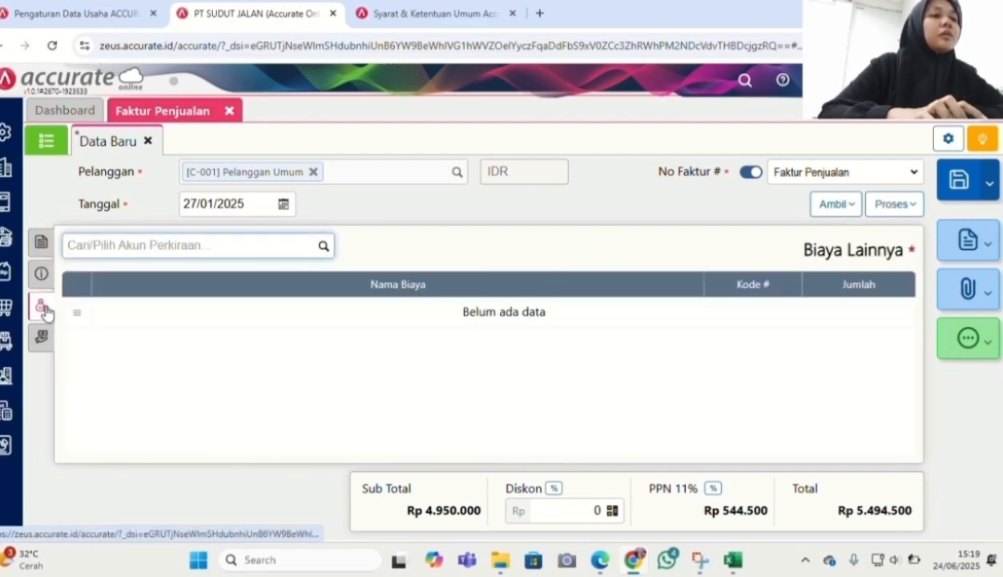
pyautogui.click(44, 336)
pyautogui.click(41, 241)
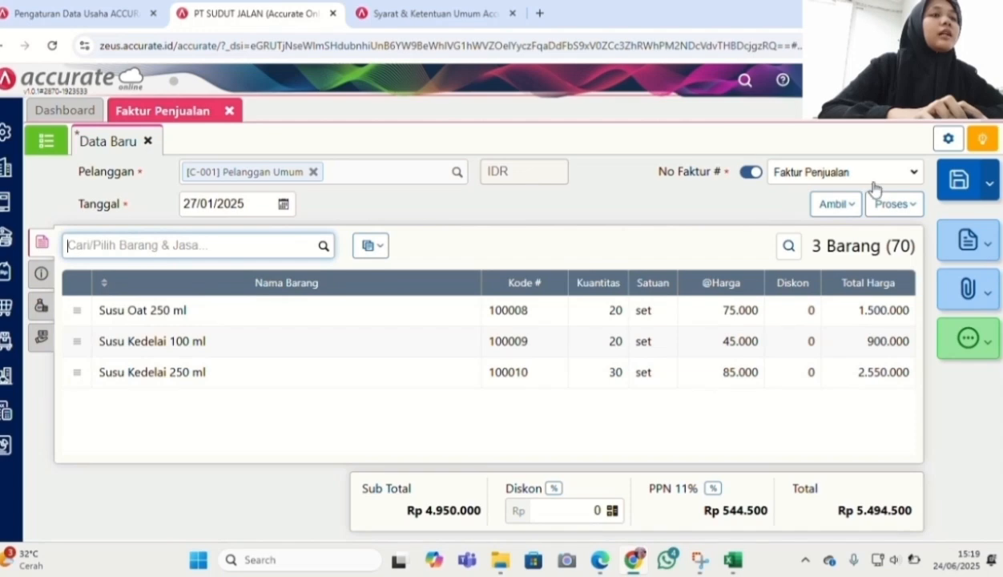
pyautogui.click(958, 180)
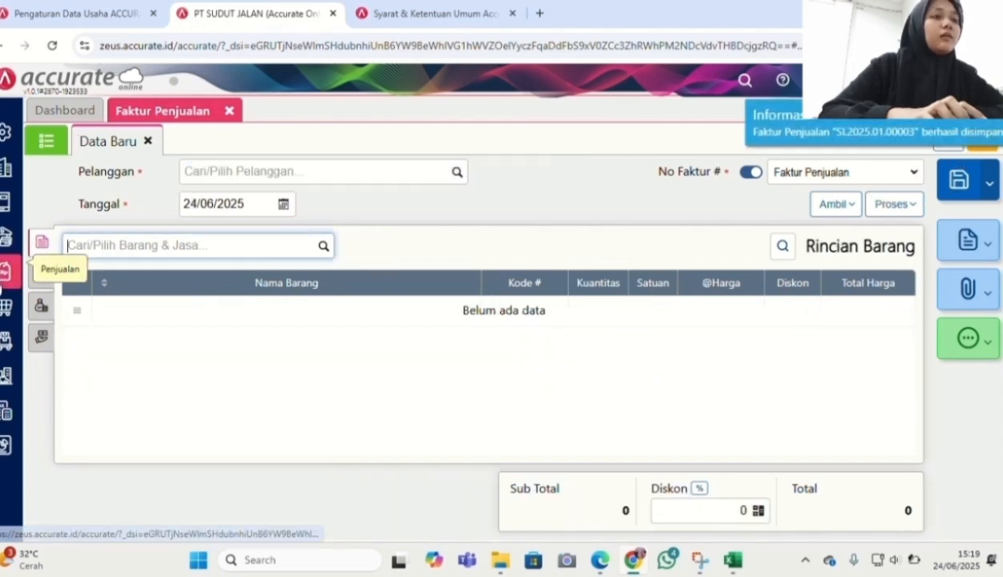
pyautogui.click(4, 277)
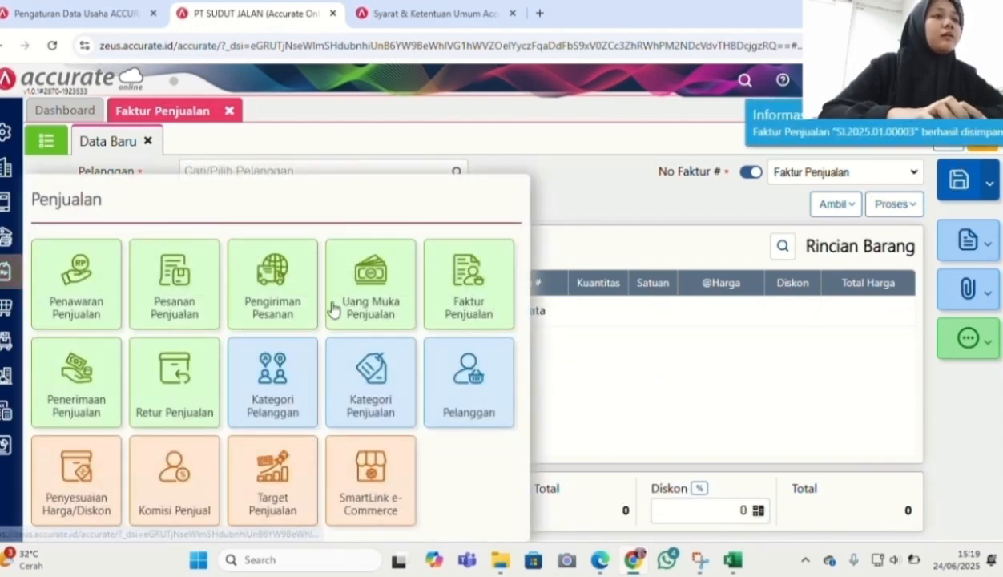
# Create a Pelanggan Umum receipt into Bank dated 27/01/2025 and add invoice SI.2025.01.00003
pyautogui.click(88, 392)
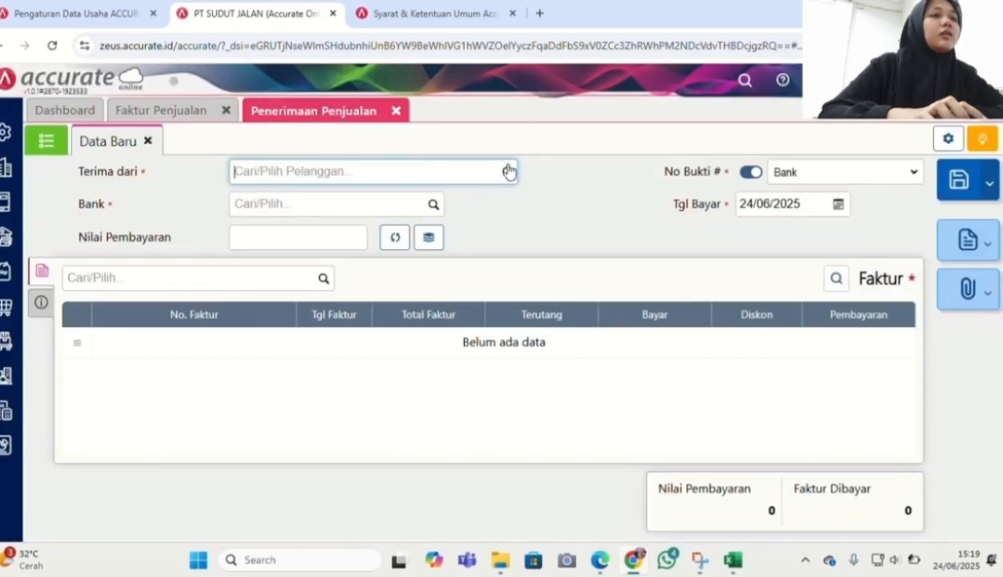
pyautogui.click(506, 173)
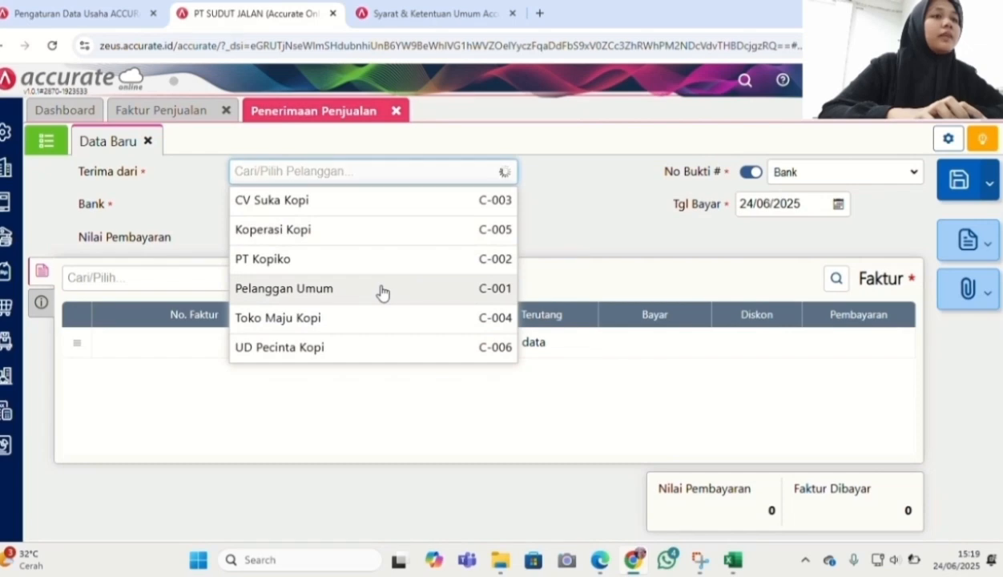
pyautogui.click(381, 288)
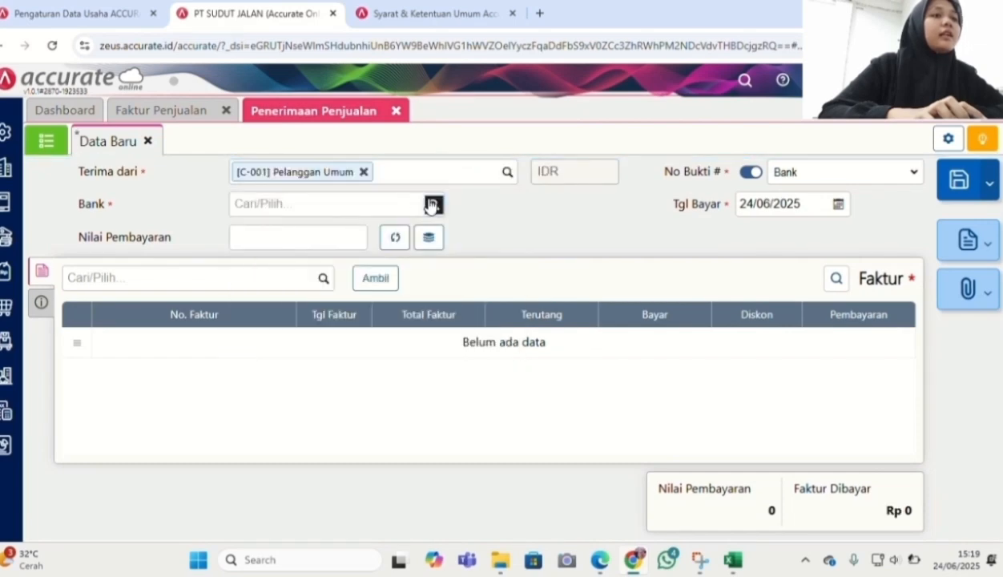
pyautogui.click(431, 205)
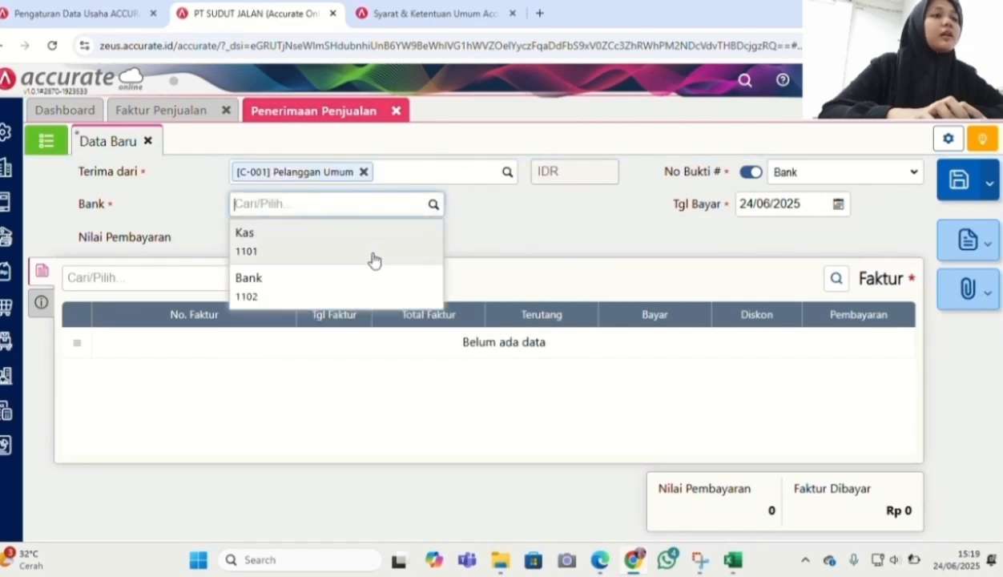
pyautogui.click(359, 300)
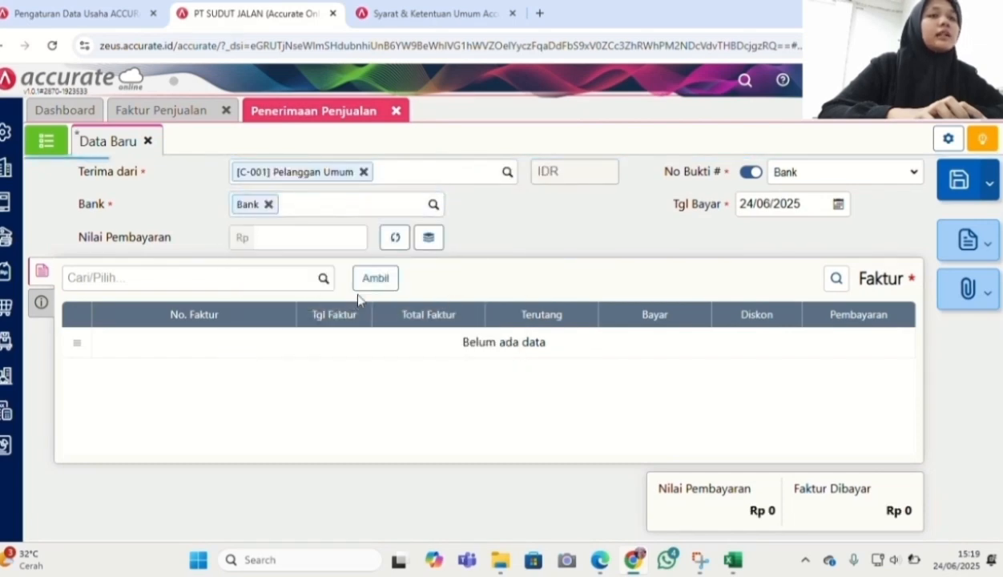
pyautogui.click(778, 205)
pyautogui.write('27/01/2025')
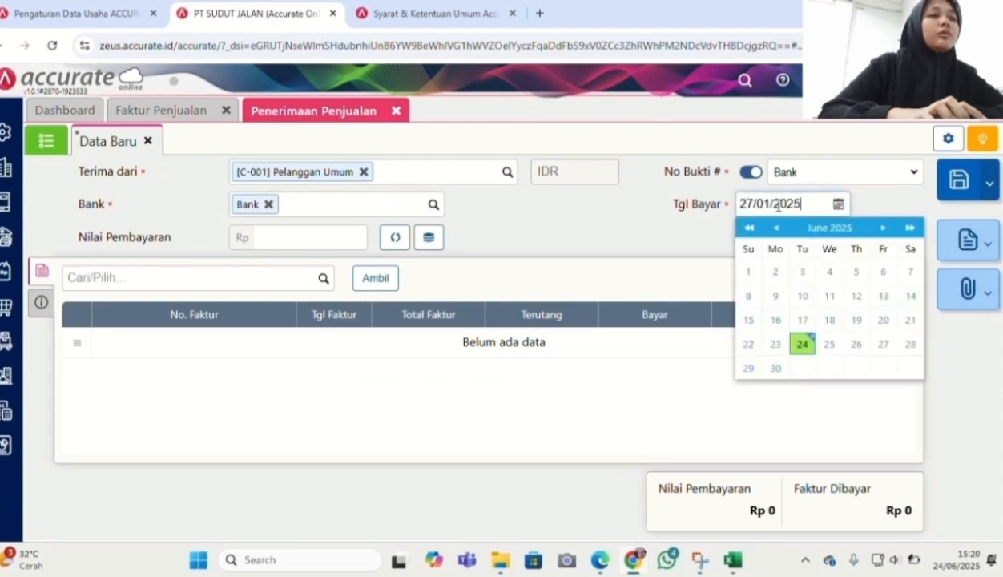
pyautogui.click(368, 286)
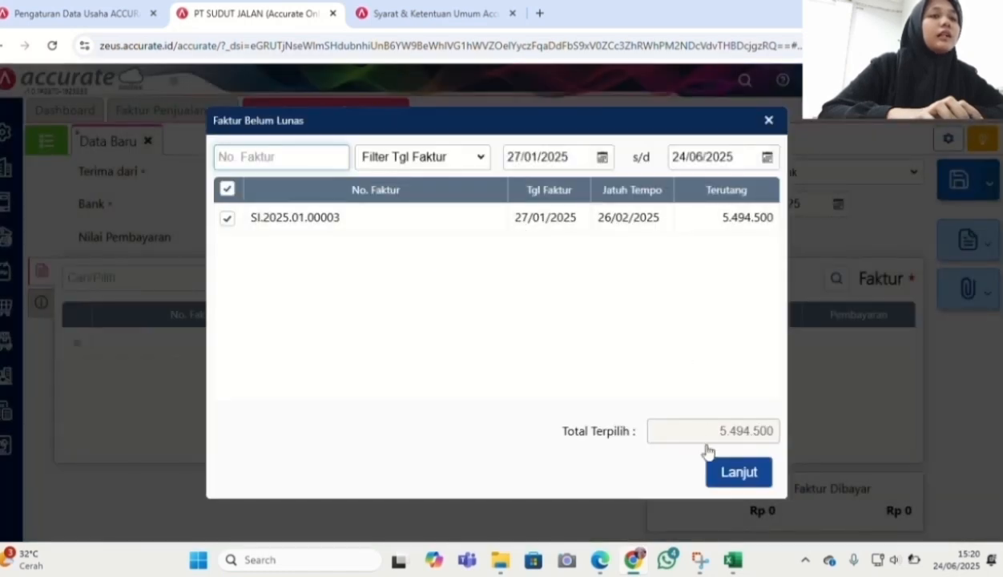
pyautogui.click(738, 472)
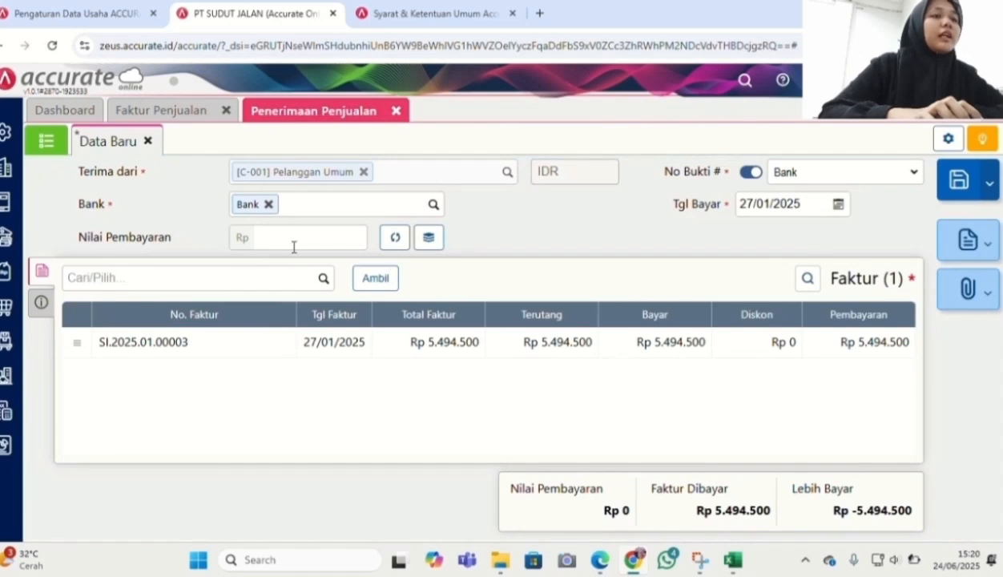
# Calculate the Rp 5.494.500 payment value, set payment method to Transfer Bank, and return to the dashboard
pyautogui.click(395, 237)
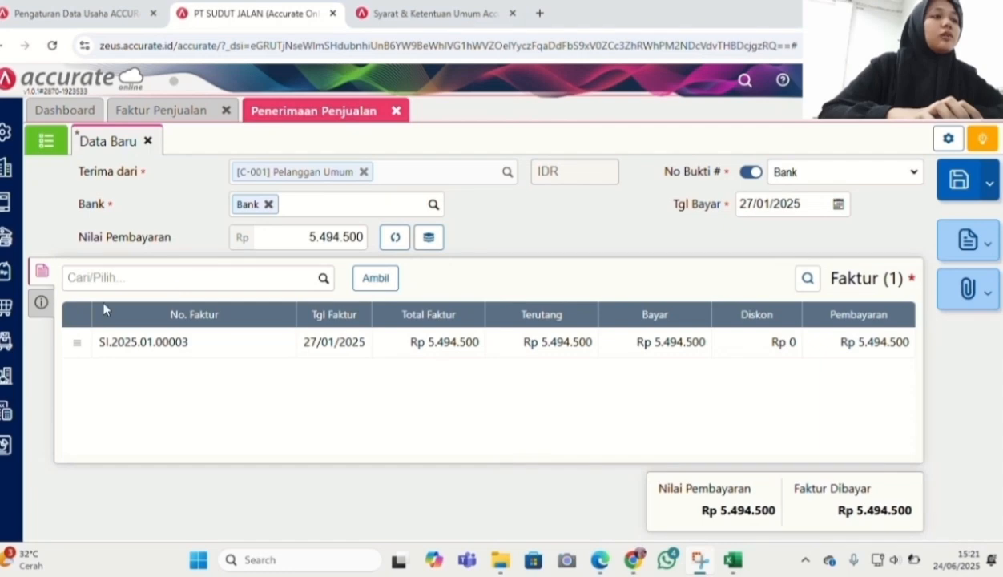
pyautogui.click(42, 303)
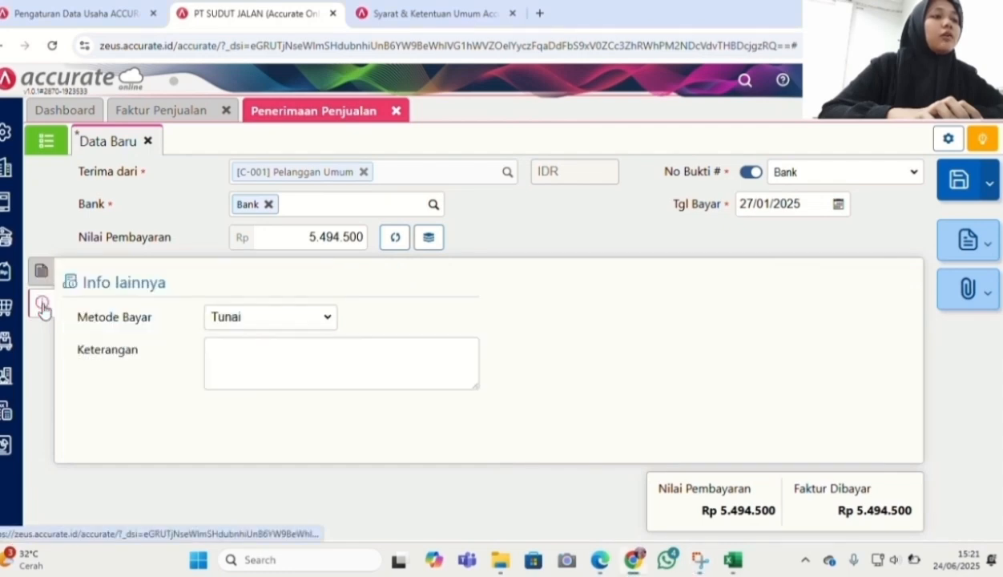
pyautogui.click(232, 318)
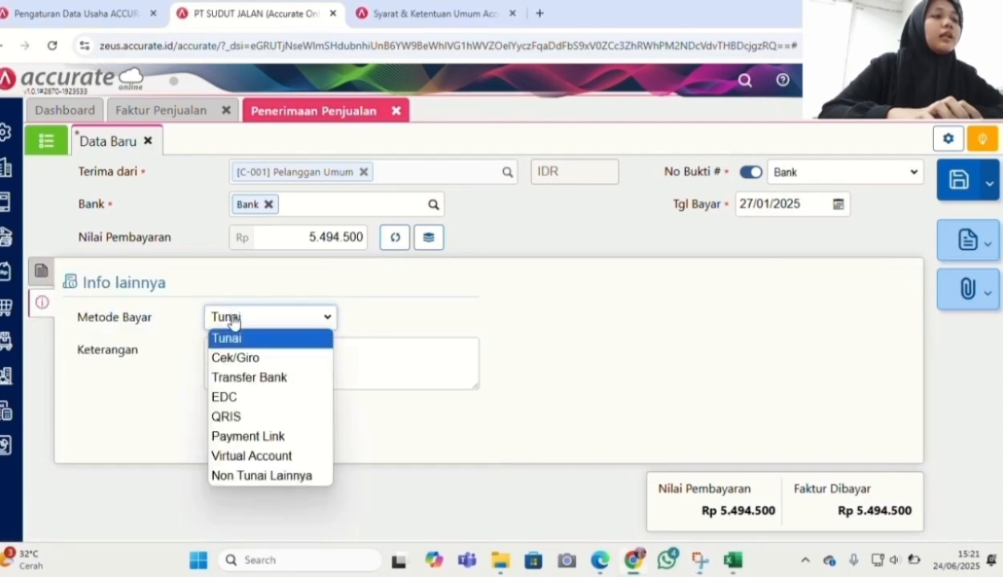
pyautogui.click(244, 377)
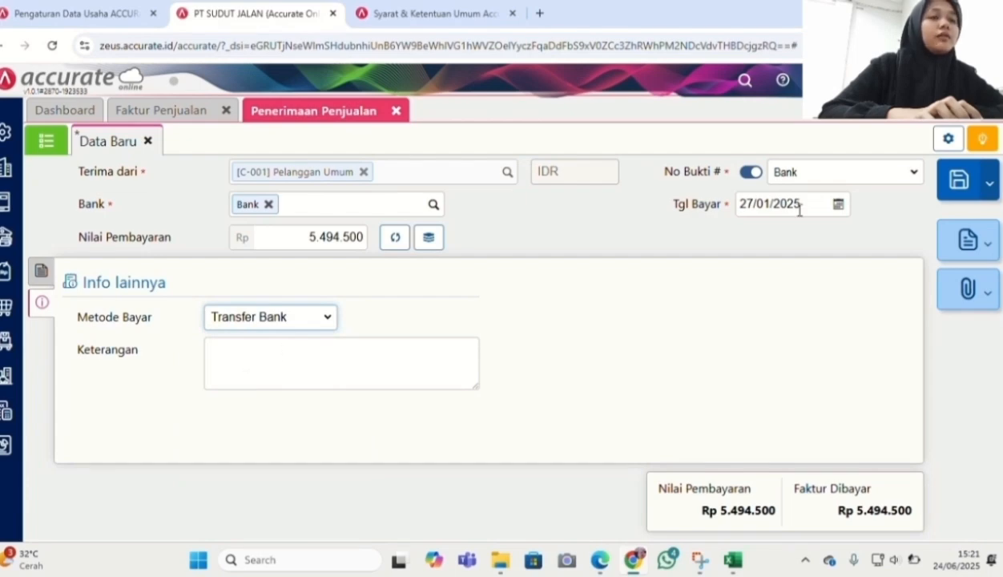
pyautogui.click(600, 560)
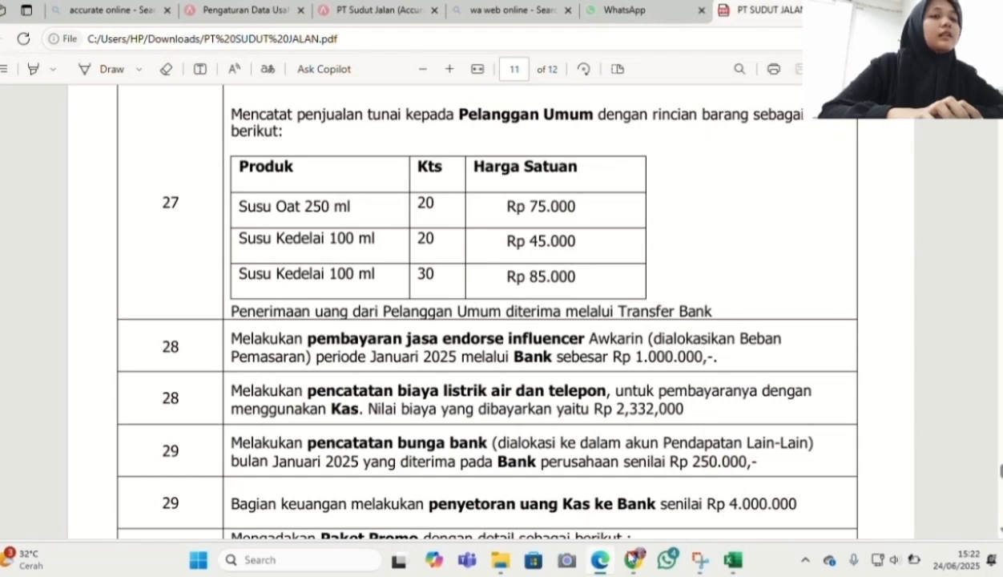
pyautogui.click(632, 560)
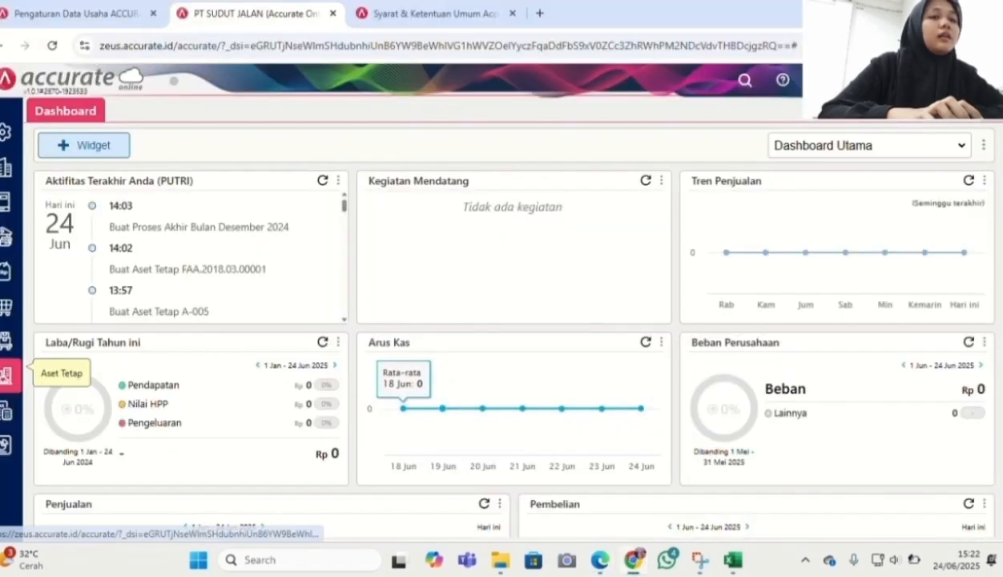
# Start a new Kas & Bank payment from the Bank account dated 28/01/2025
pyautogui.click(6, 249)
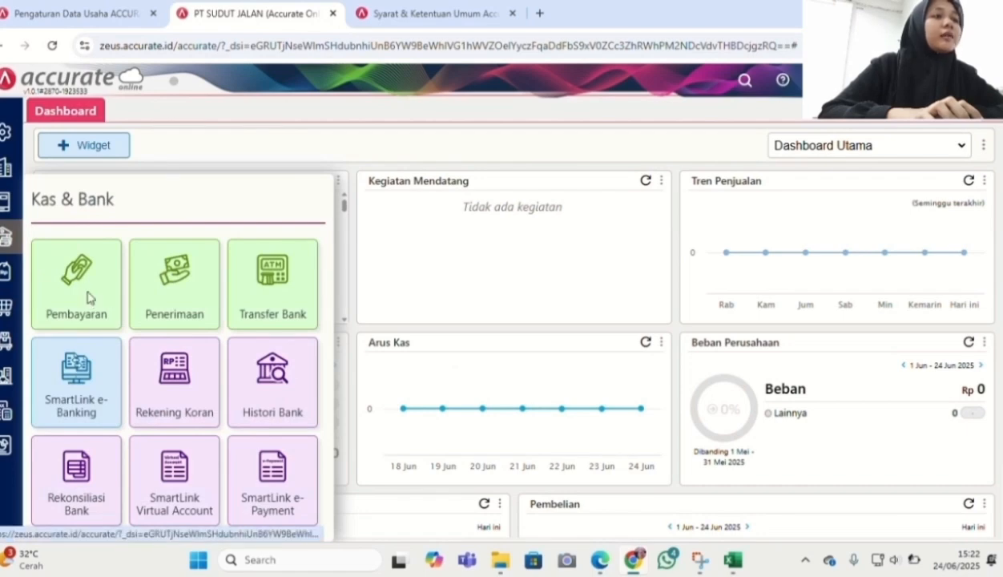
pyautogui.click(90, 297)
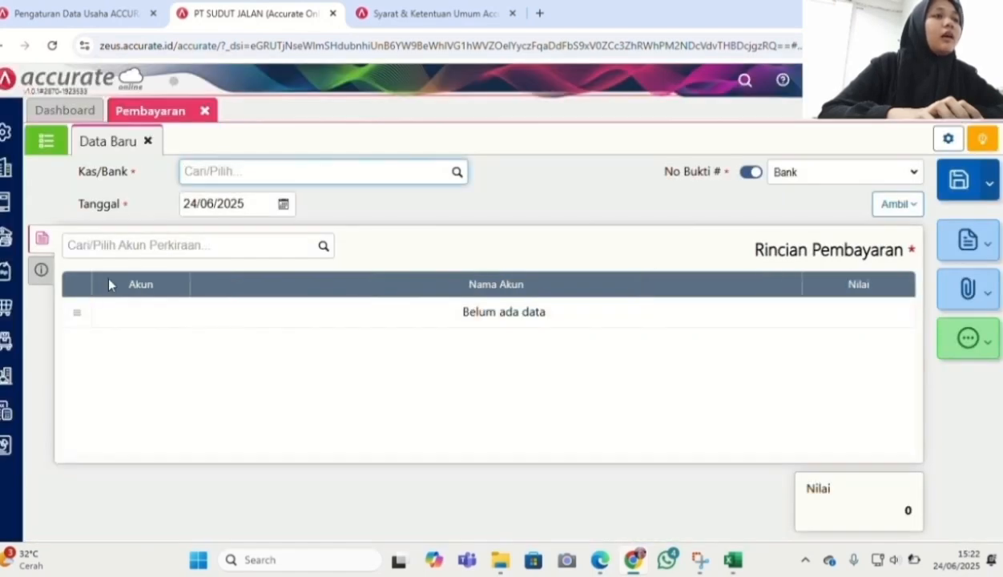
pyautogui.click(456, 175)
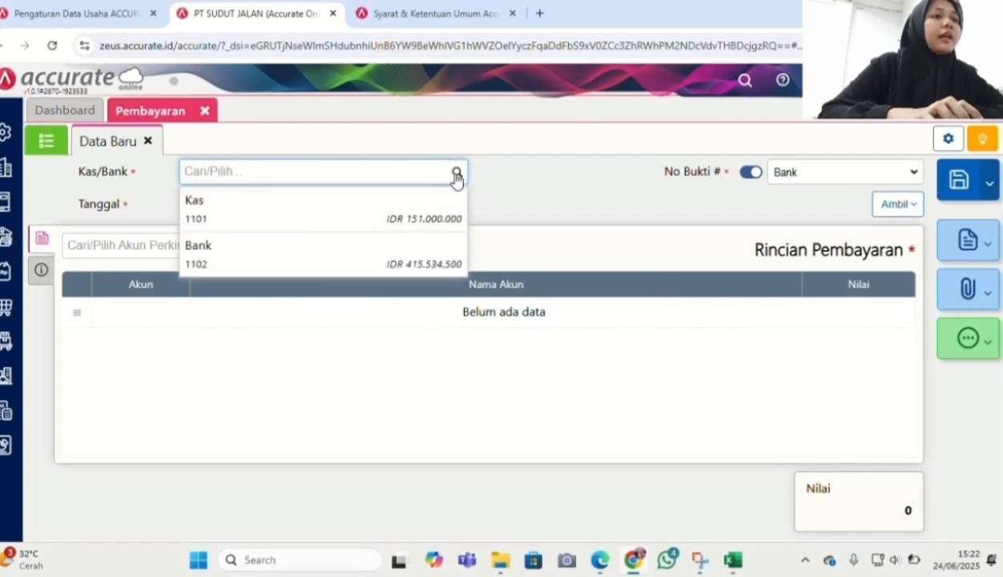
pyautogui.click(380, 261)
pyautogui.click(240, 206)
pyautogui.write('2')
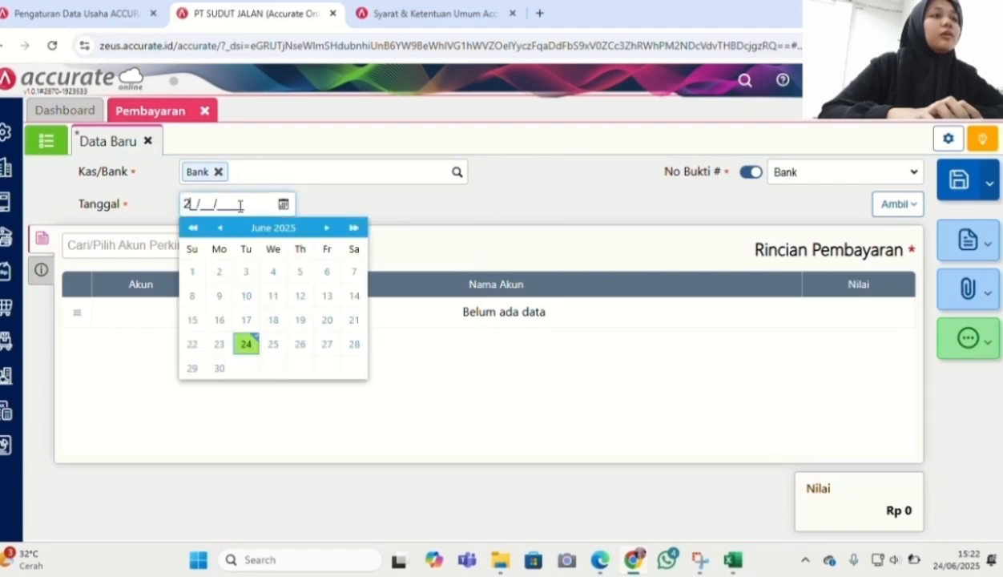
pyautogui.write('8/01/2025')
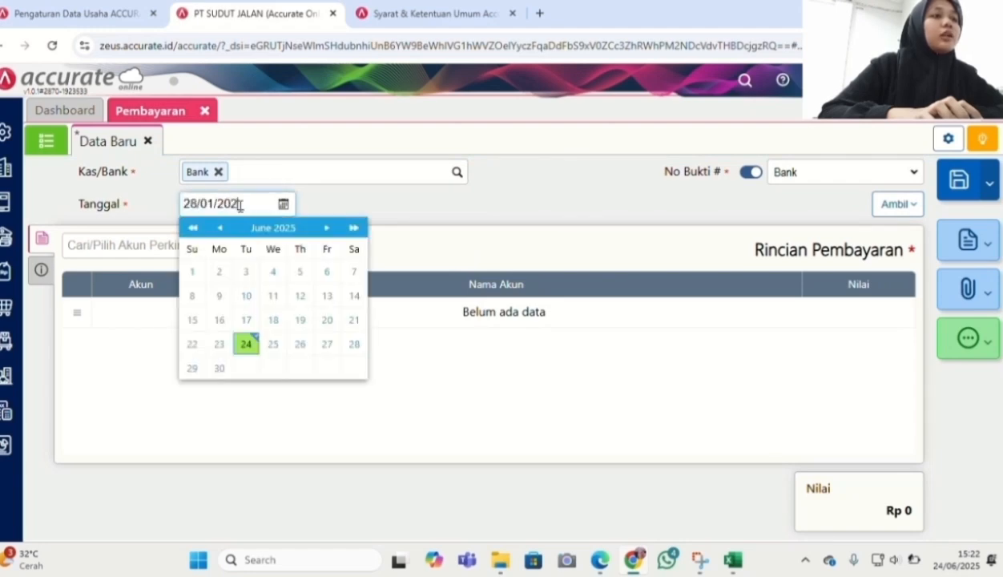
pyautogui.click(391, 208)
# Add a Beban Pemasaran expense line of 1.000.000, then check the assignment PDF
pyautogui.click(328, 250)
pyautogui.write('beb')
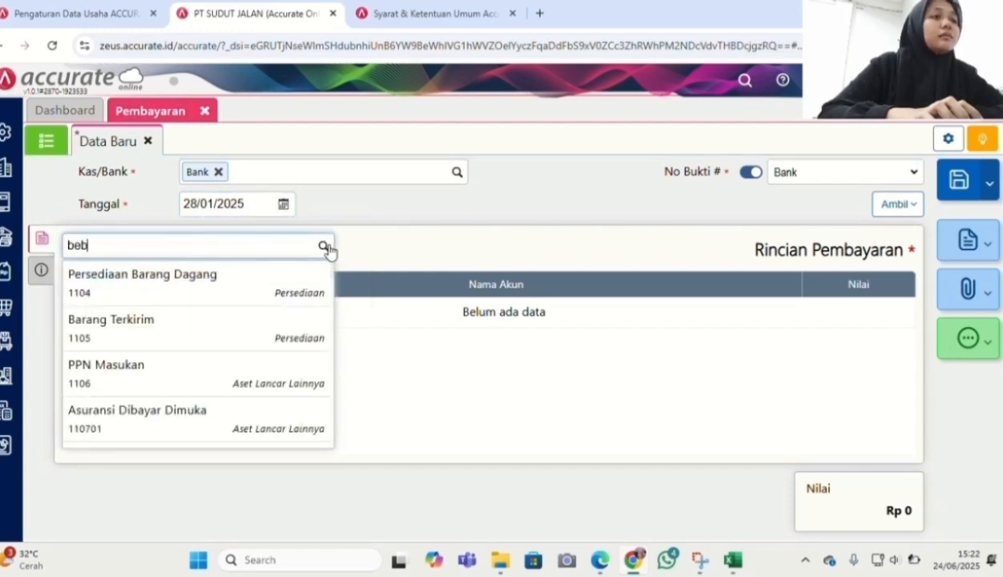
pyautogui.write('an pem')
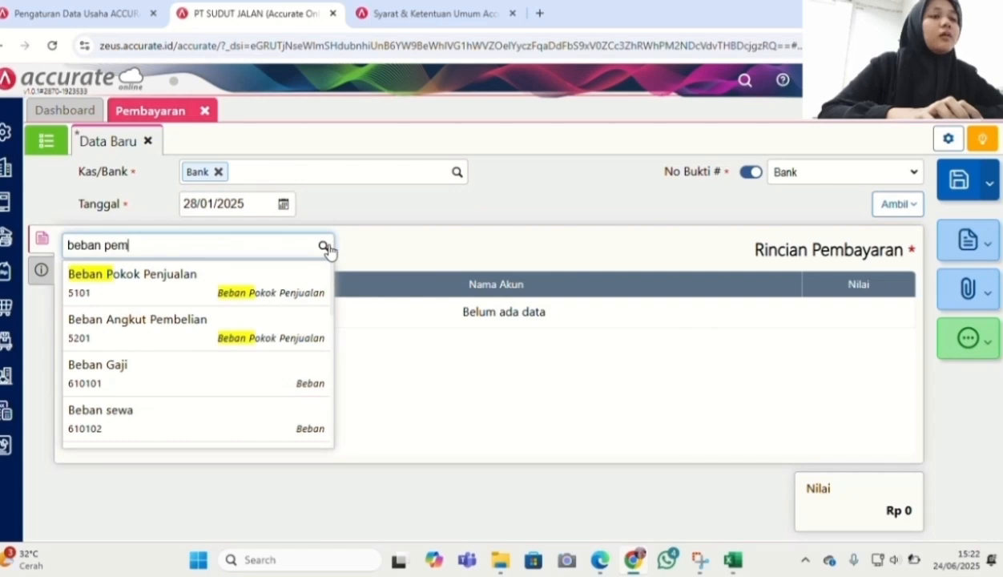
pyautogui.click(215, 298)
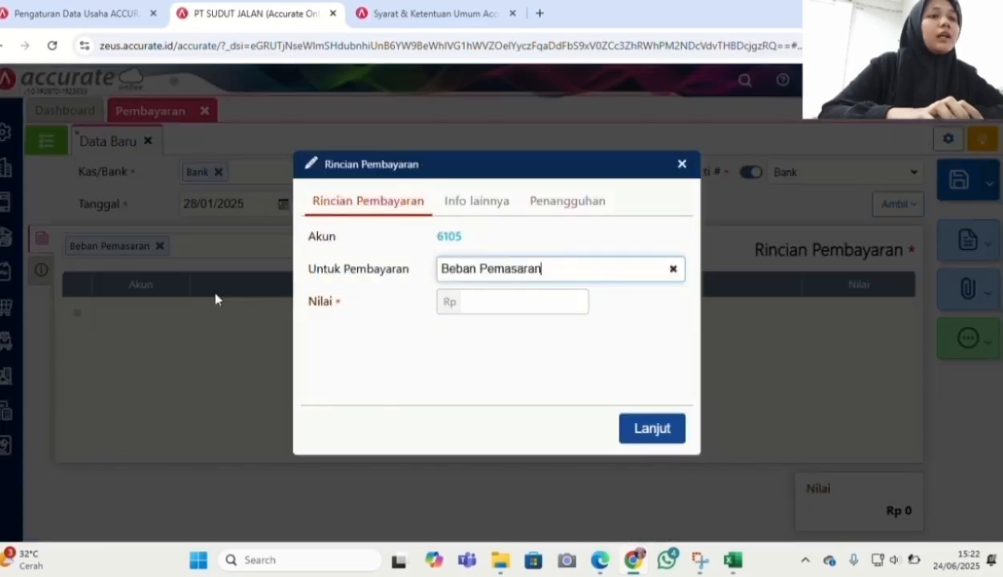
pyautogui.click(501, 299)
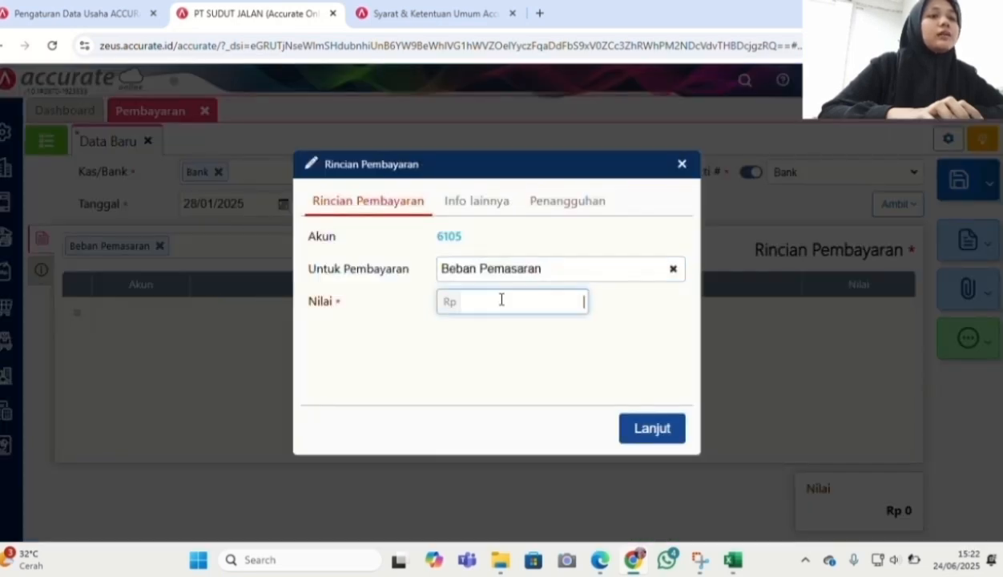
pyautogui.write('1.000.000')
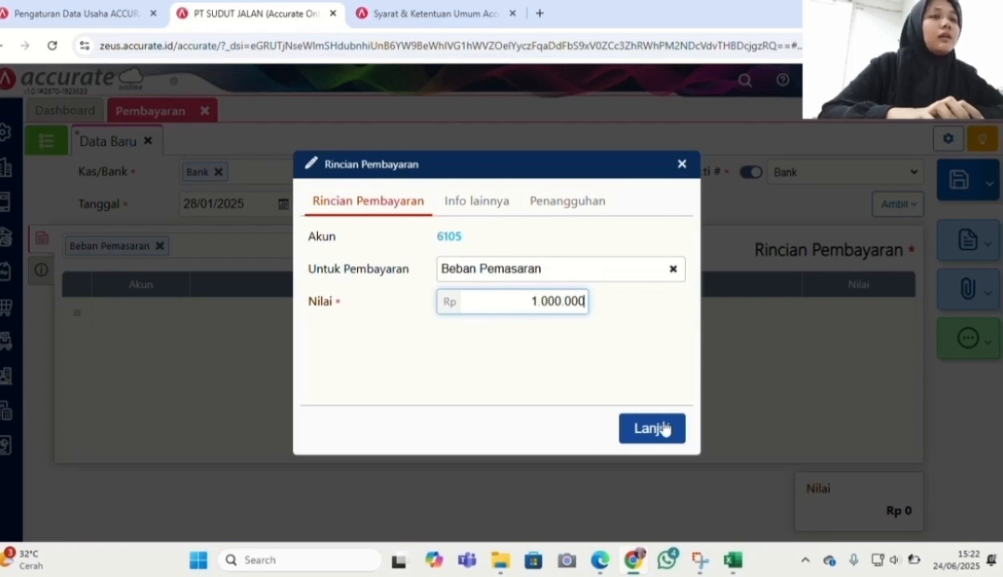
pyautogui.click(663, 429)
pyautogui.hotkey('alt', 'Tab')
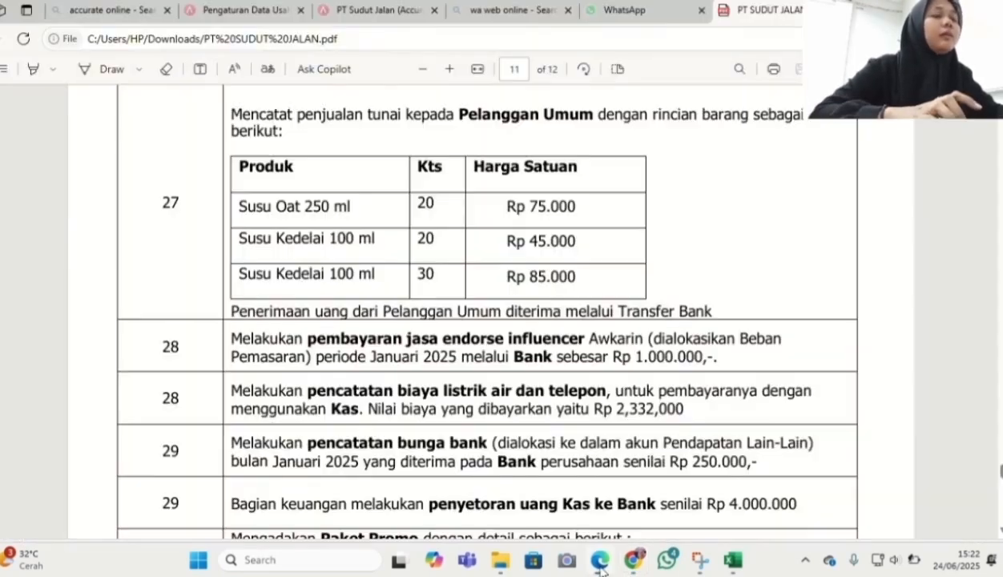
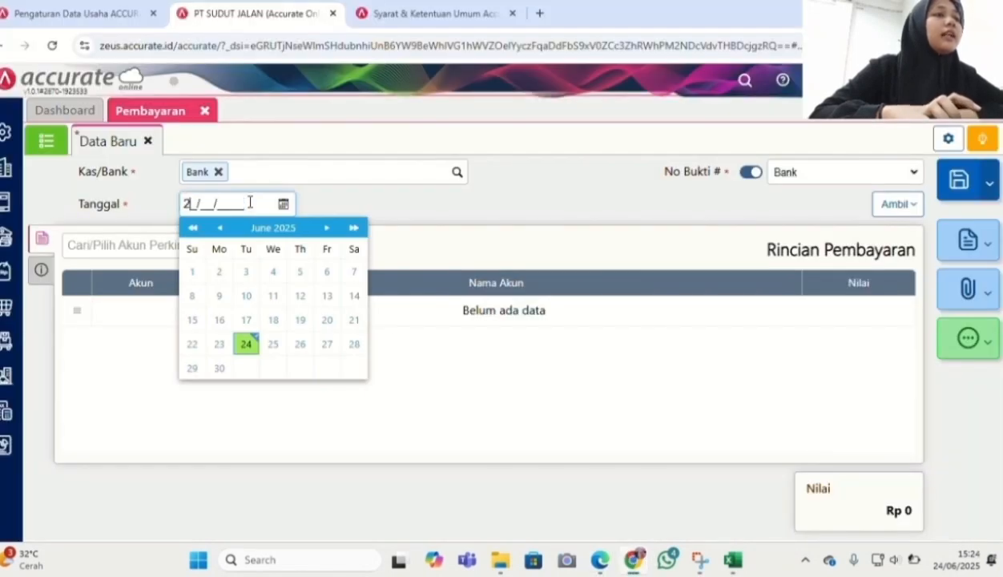
# Date the payment 28/01/2025 and pay it from Kas instead of Bank
pyautogui.write('8/0')
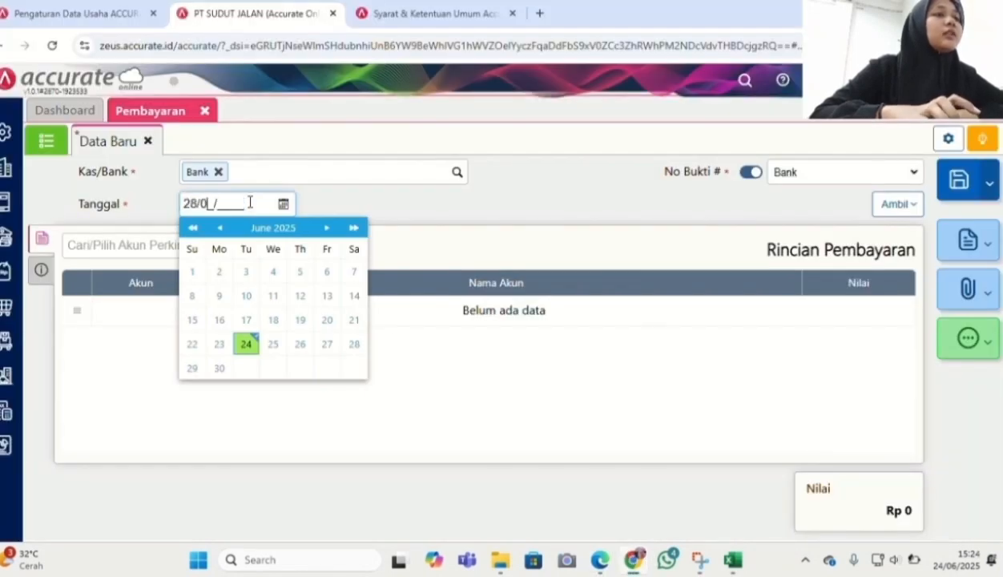
pyautogui.write('1/202')
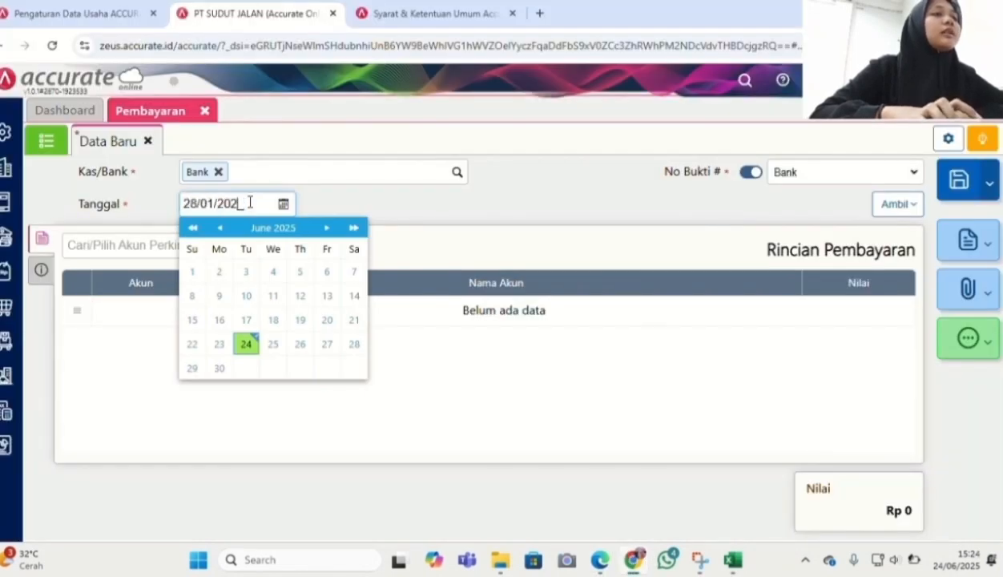
pyautogui.write('5')
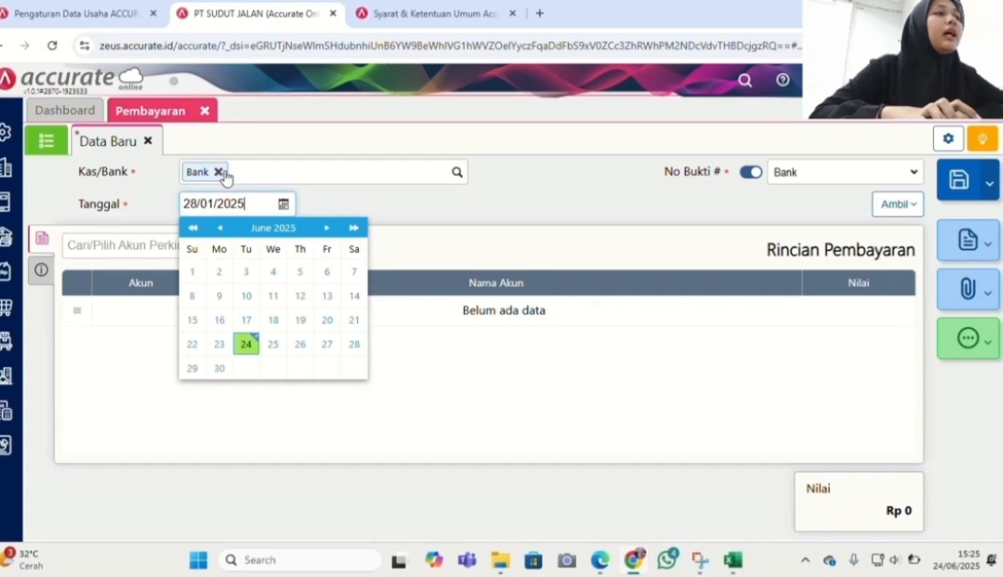
pyautogui.click(219, 173)
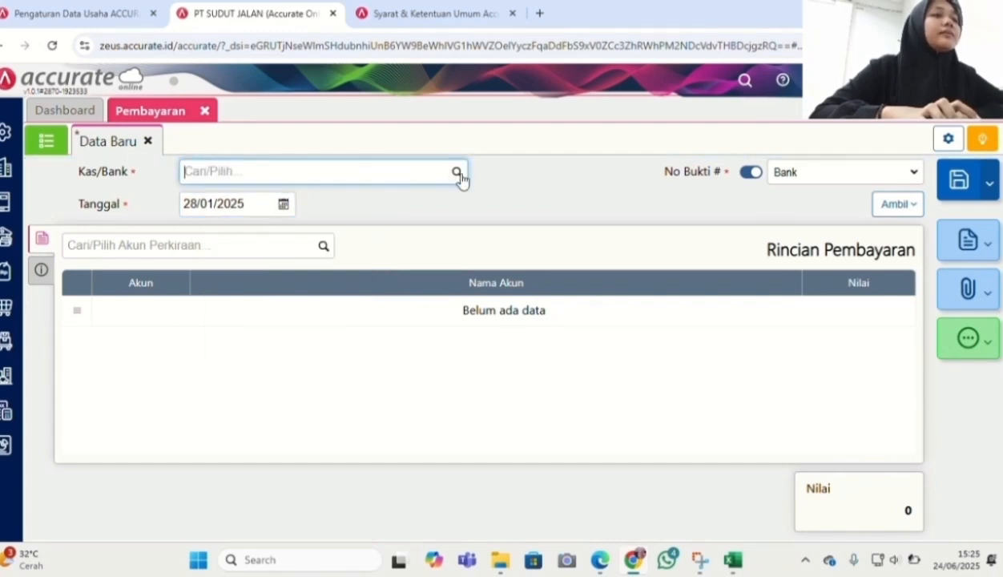
pyautogui.click(458, 173)
pyautogui.click(407, 230)
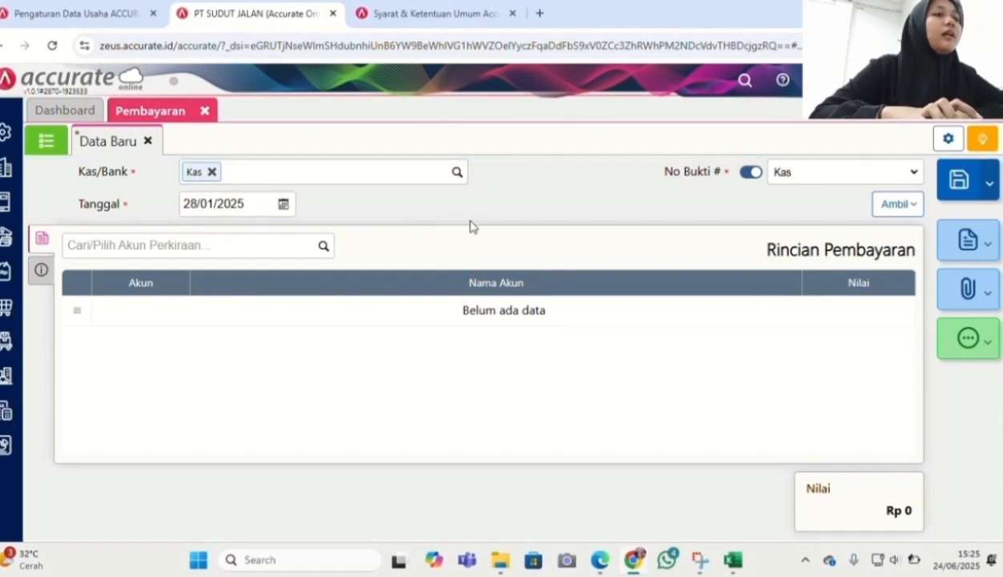
# Add a Beban Listrik, Air & Telepon (610103) expense line for 2.332.000
pyautogui.click(323, 246)
pyautogui.write('beban li')
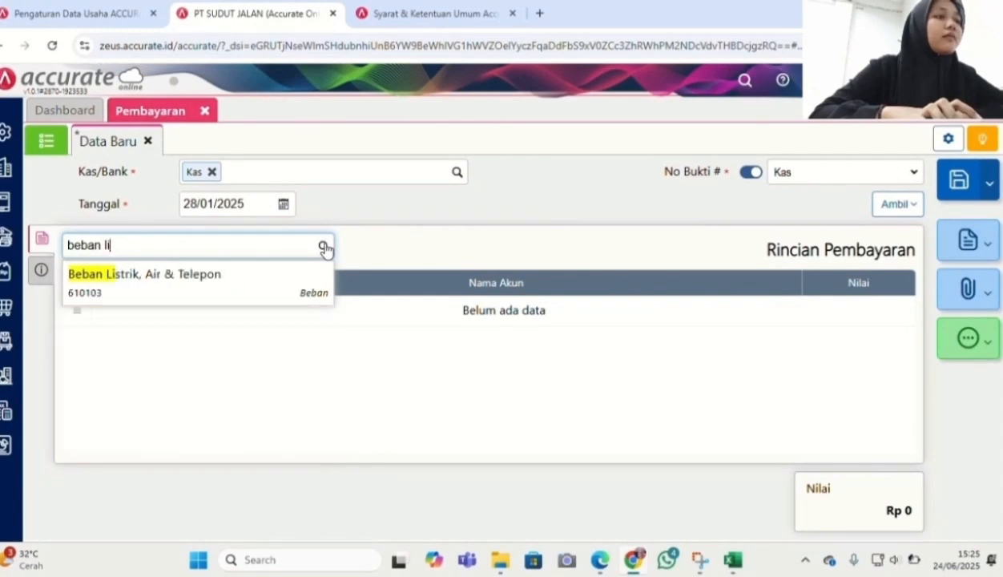
pyautogui.click(248, 284)
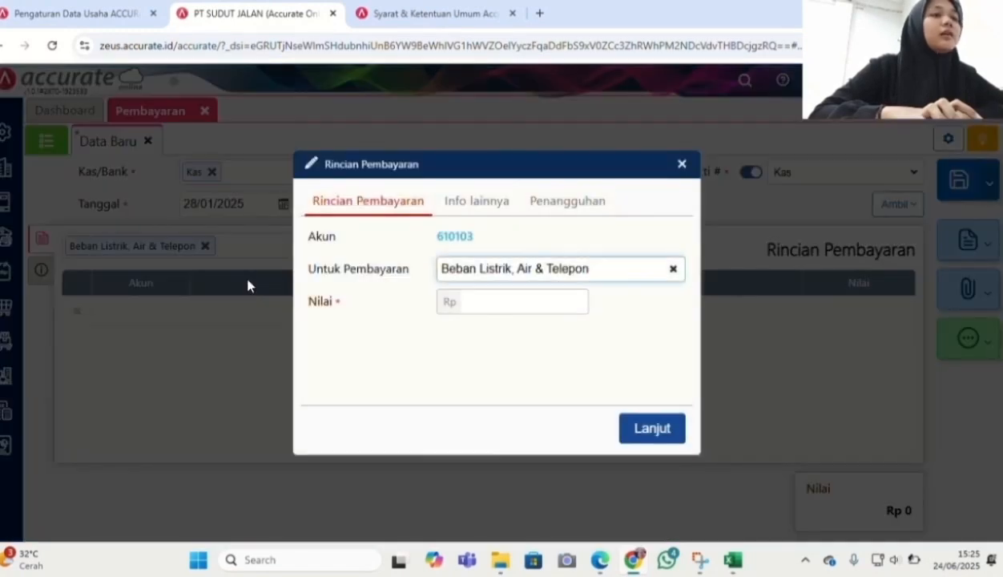
pyautogui.click(524, 303)
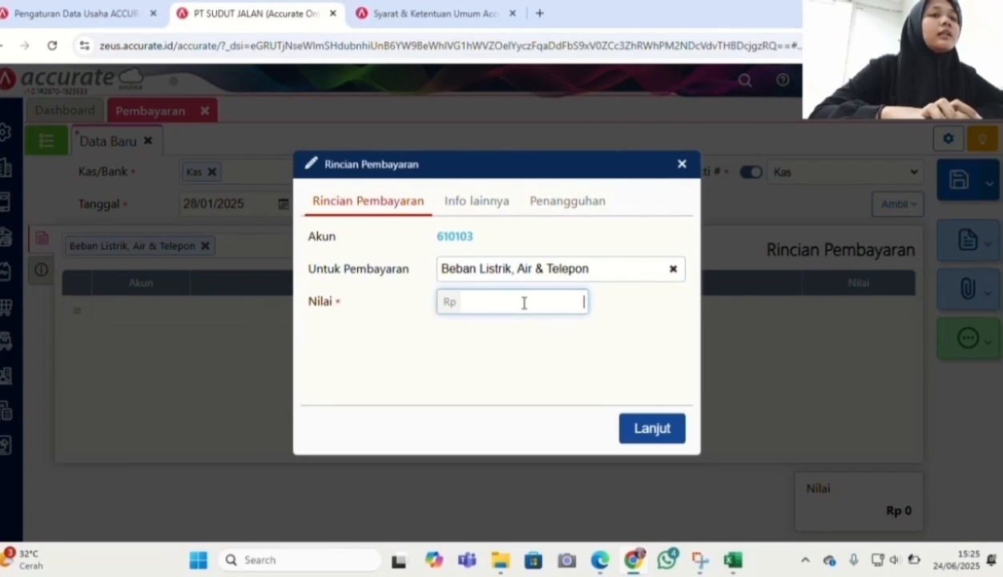
pyautogui.write('2.332.00')
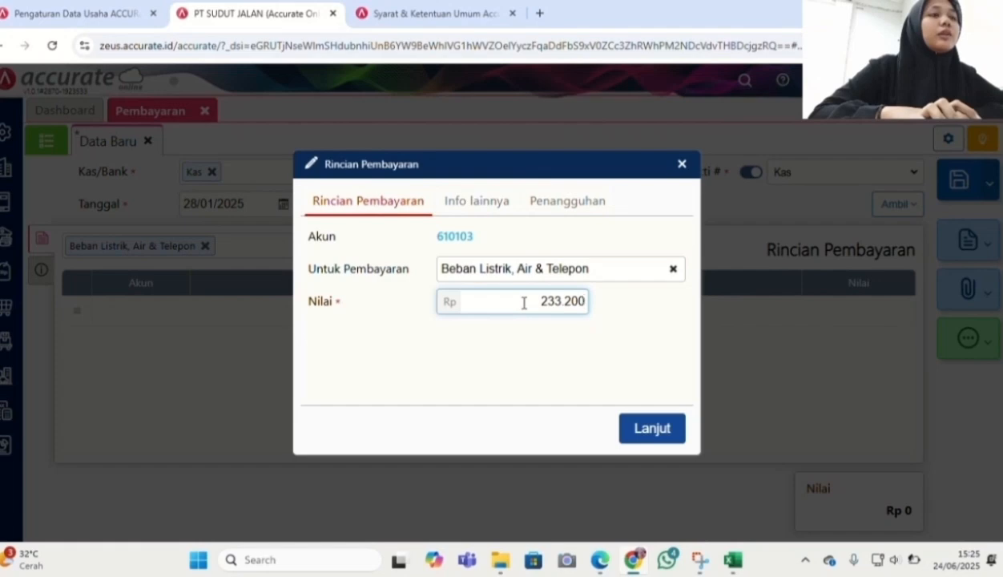
pyautogui.write('0')
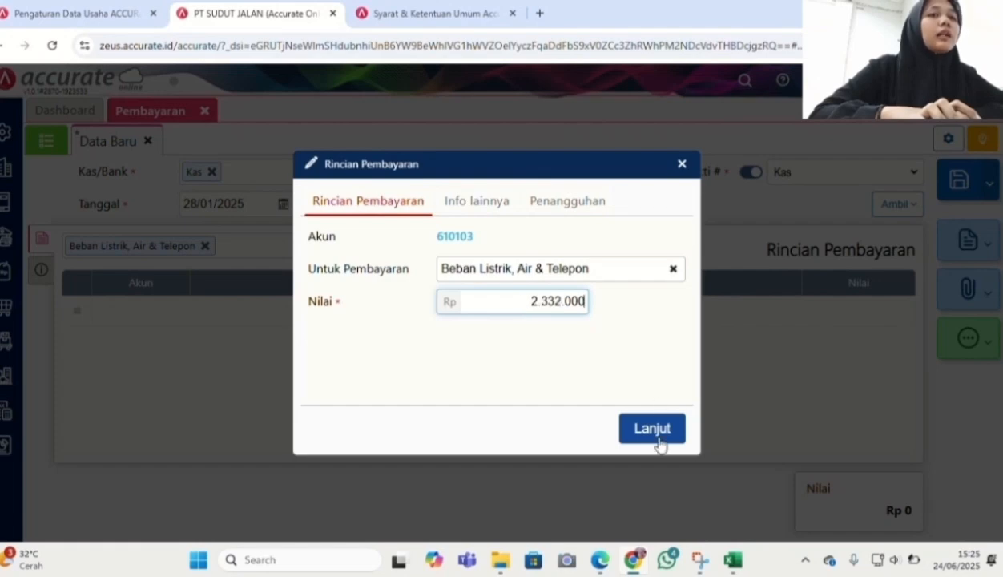
pyautogui.click(651, 438)
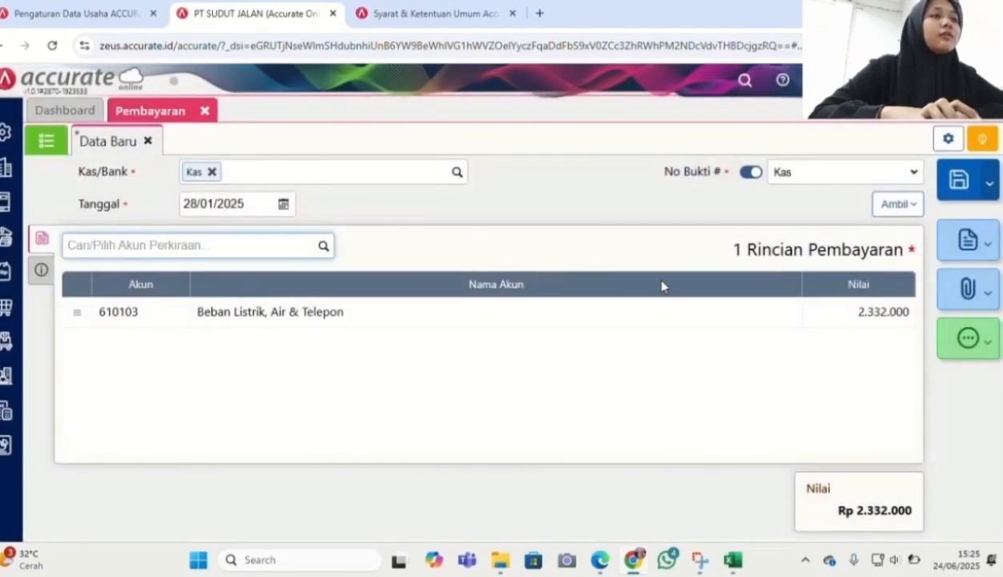
# After checking the transaction list PDF, start a new Kas & Bank receipt into Bank
pyautogui.hotkey('alt', 'Tab')
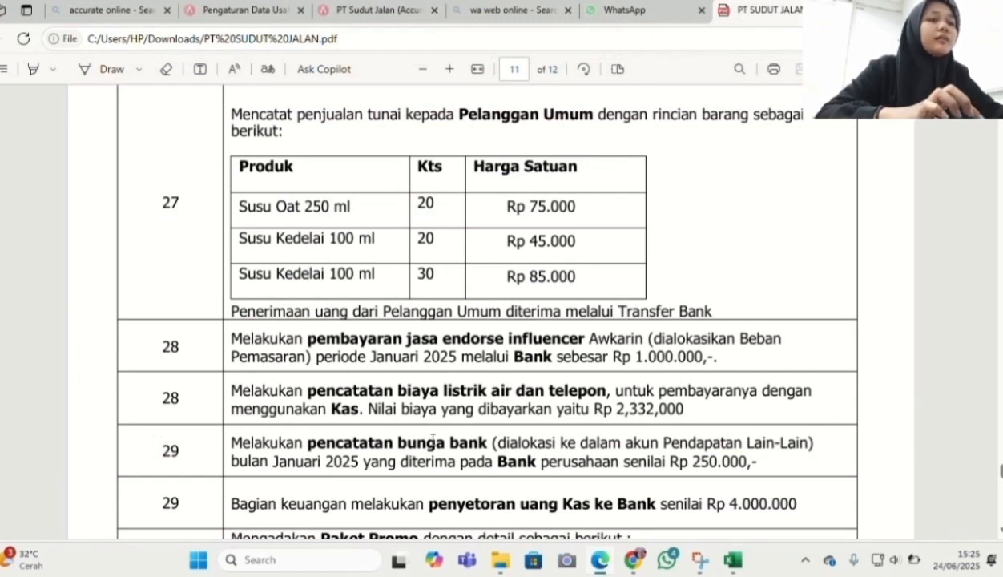
pyautogui.click(616, 559)
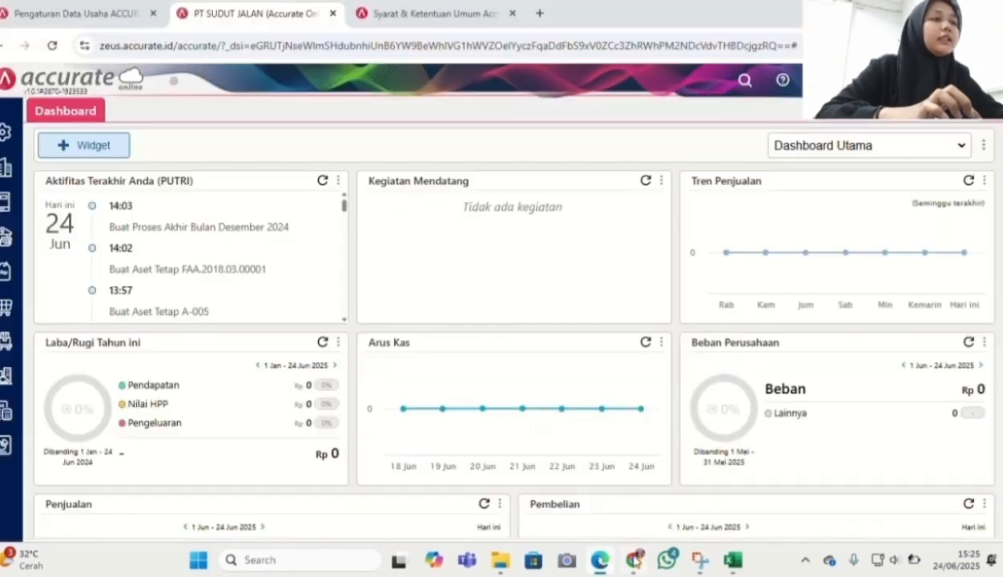
pyautogui.click(3, 244)
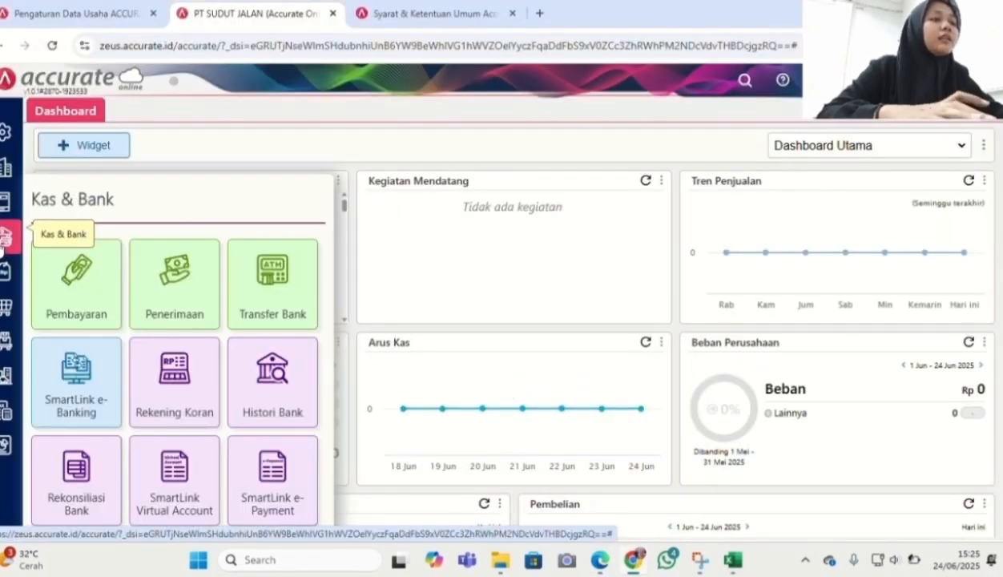
pyautogui.click(173, 293)
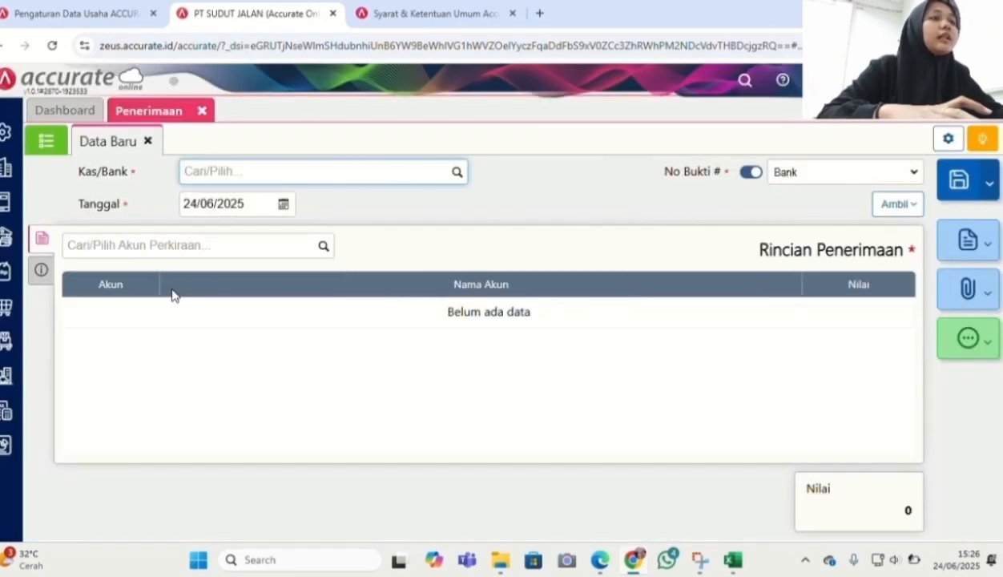
pyautogui.click(456, 173)
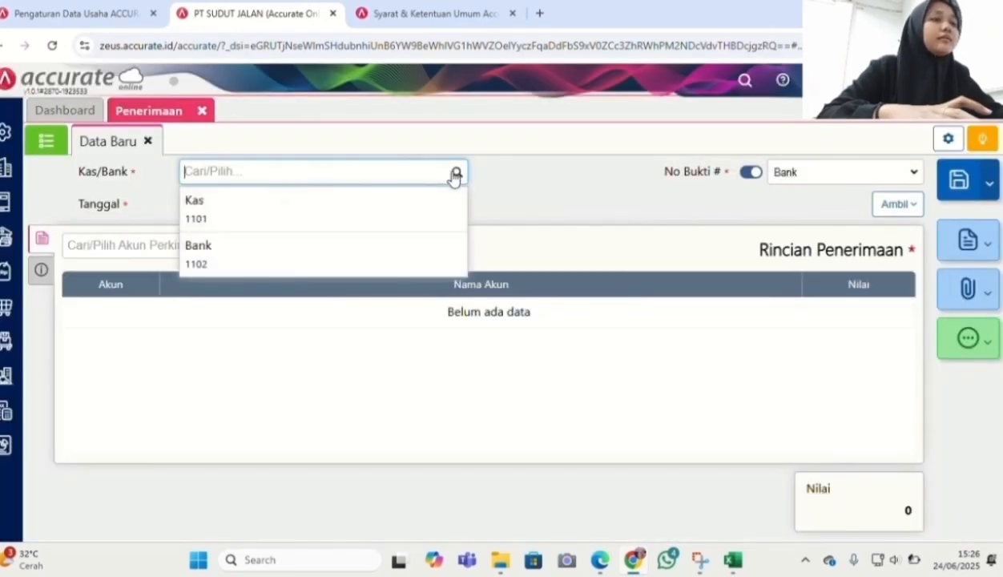
pyautogui.click(344, 268)
# Date the receipt 29/01/2025 and add a Pendapatan Lain-lain (8101) line for 250.000
pyautogui.click(250, 205)
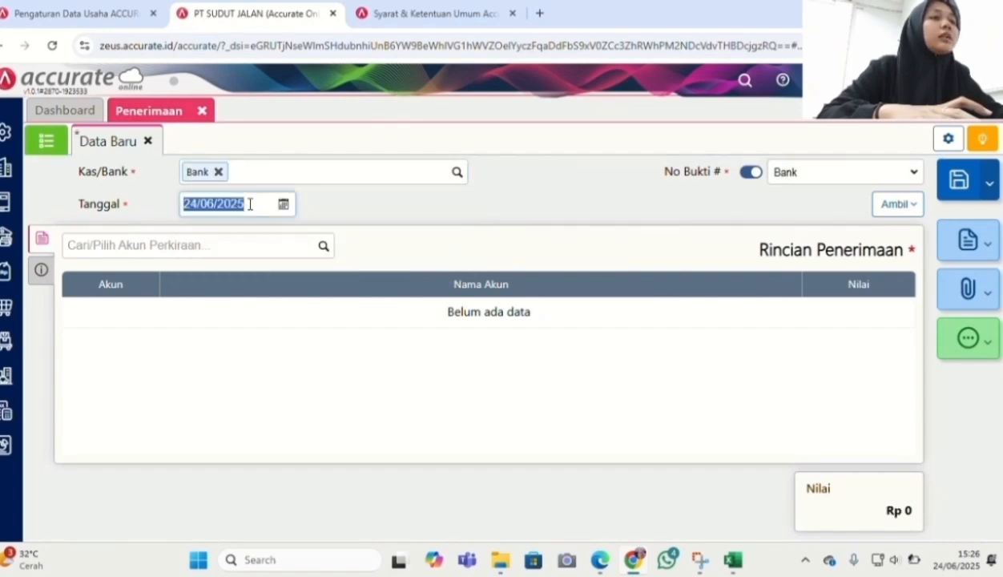
pyautogui.write('29/01/2025')
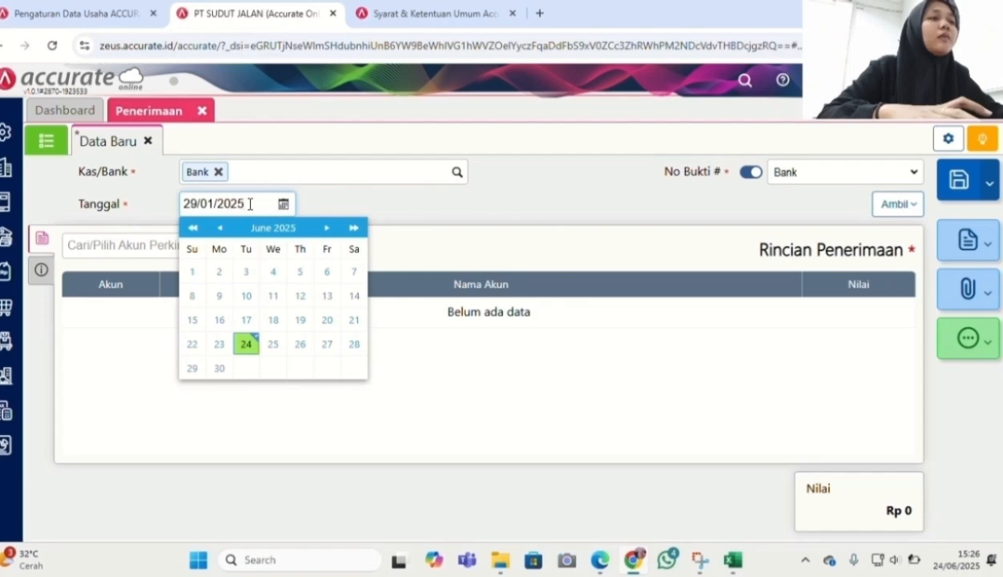
pyautogui.click(436, 217)
pyautogui.click(321, 248)
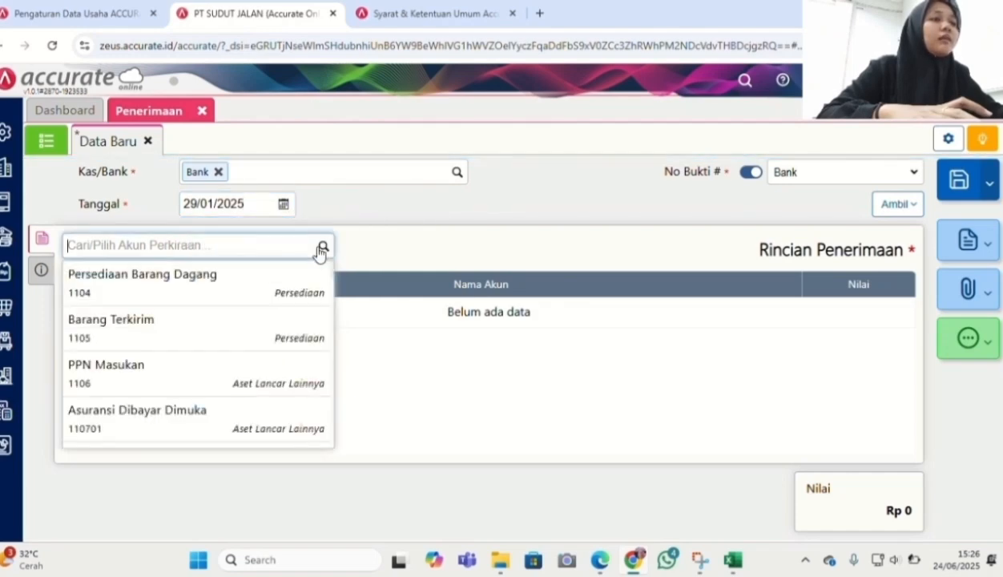
pyautogui.write('pend')
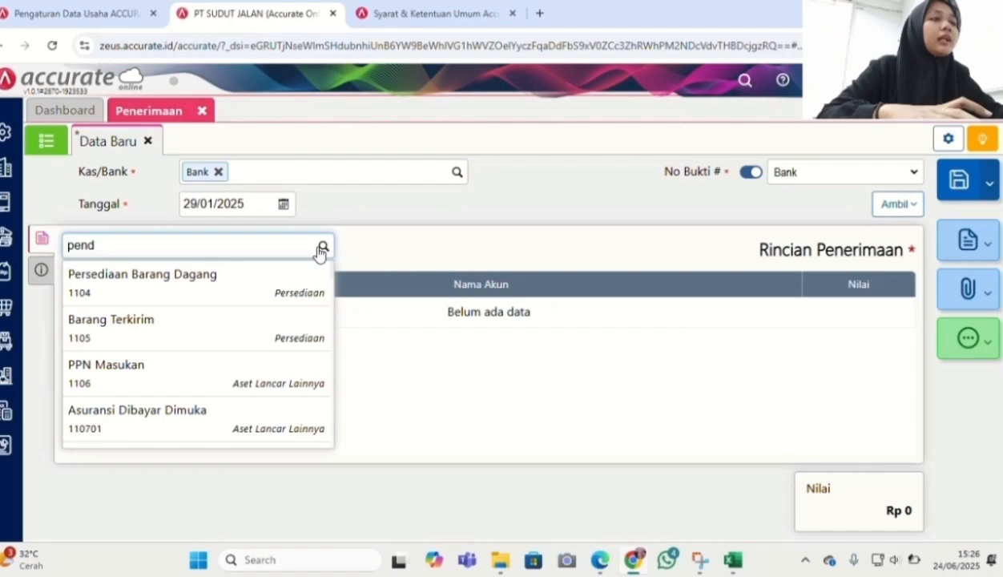
pyautogui.click(244, 285)
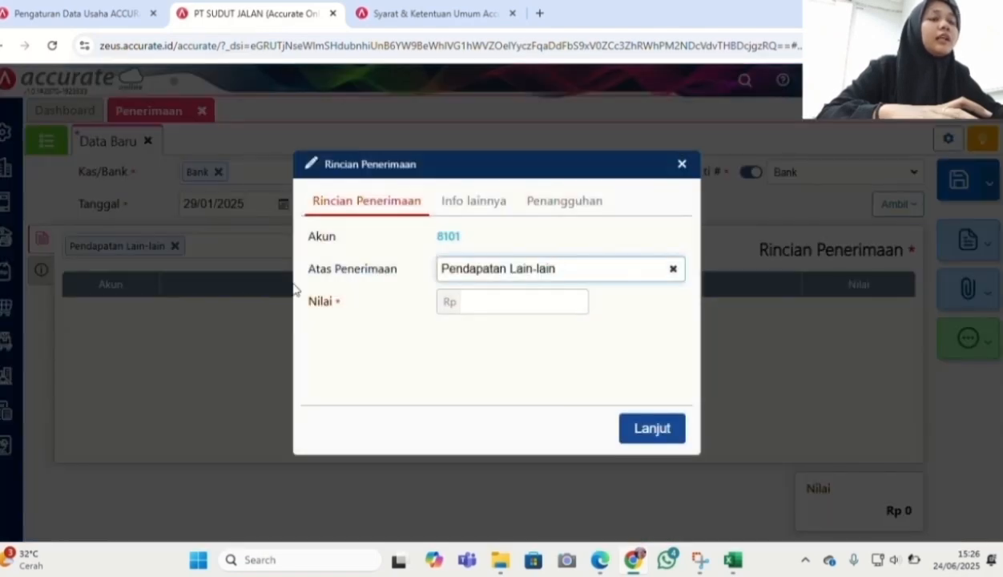
pyautogui.click(498, 309)
pyautogui.write('25.000')
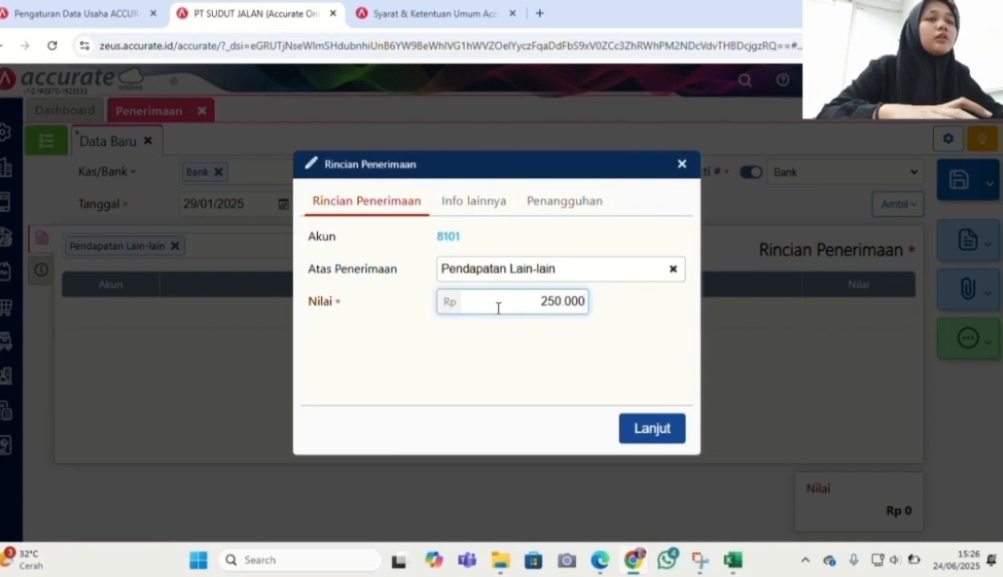
pyautogui.click(632, 426)
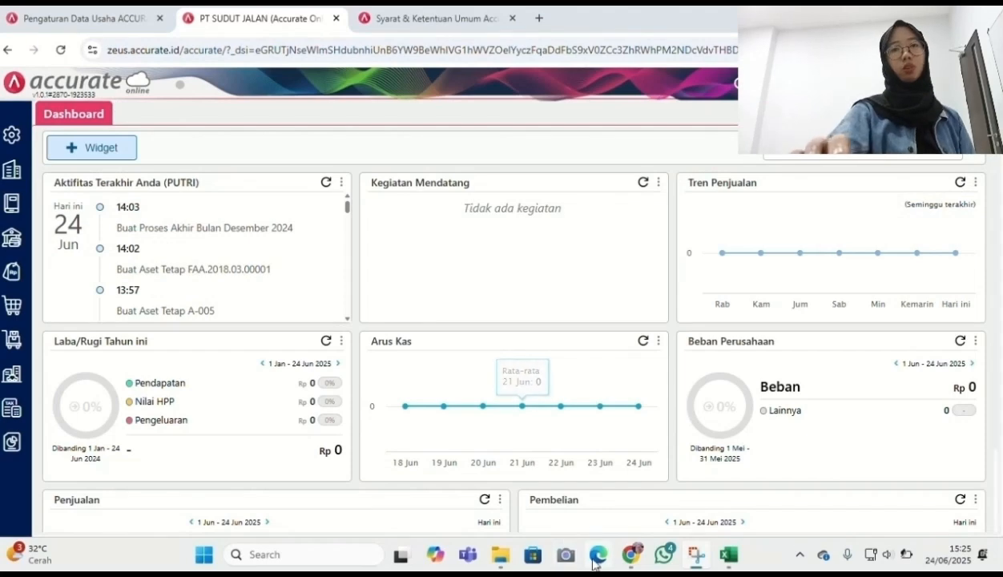
pyautogui.moveTo(597, 565)
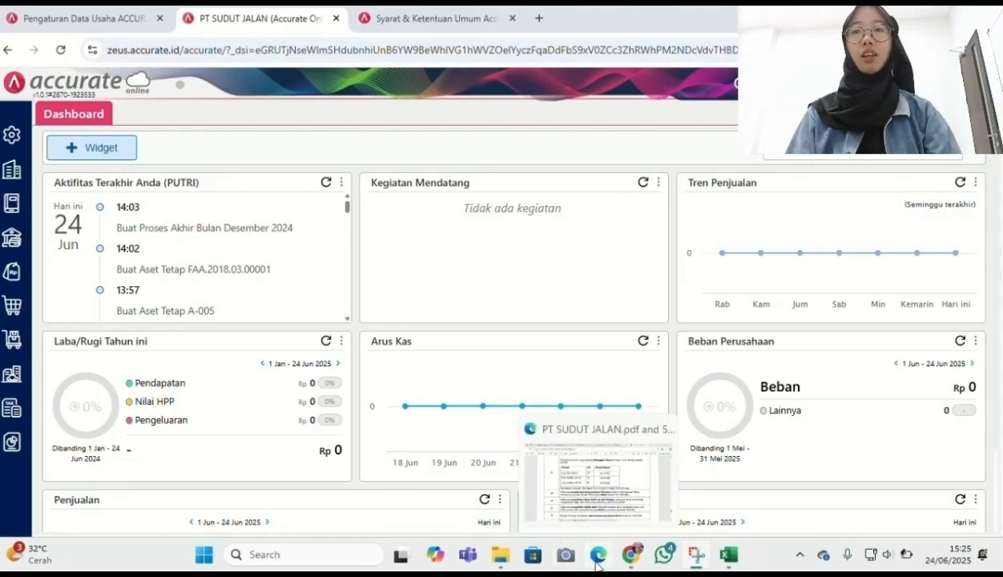
# After checking the transaction list PDF, start a new Kas & Bank transfer
pyautogui.click(597, 554)
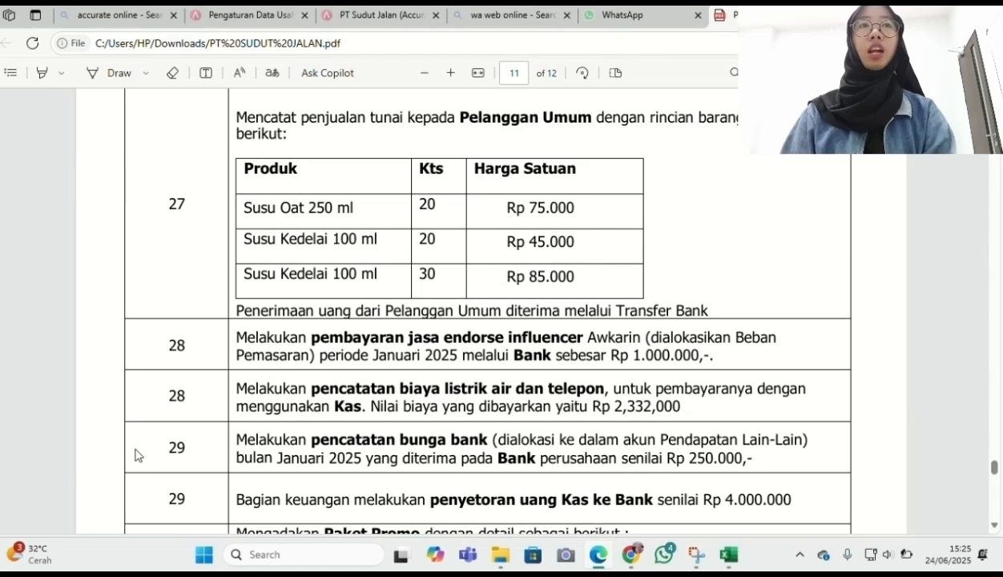
pyautogui.hotkey('alt', 'Tab')
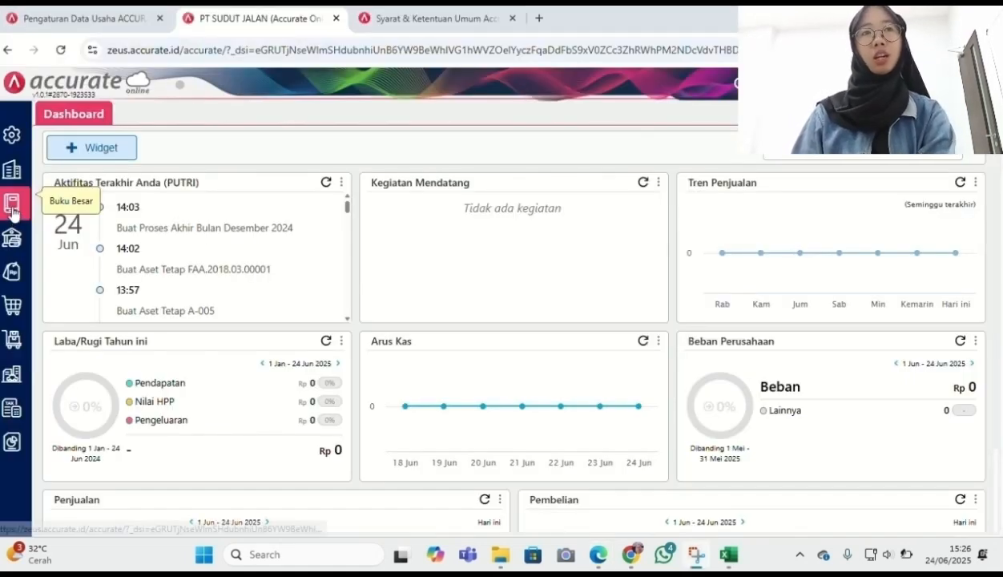
pyautogui.click(12, 255)
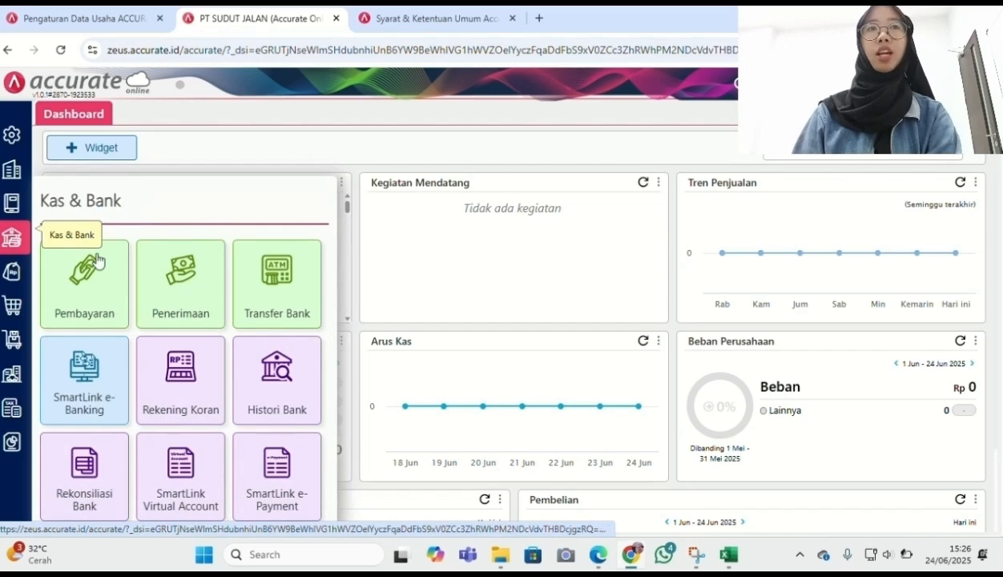
pyautogui.click(258, 285)
# Date the transfer 29/01/2025, moving money from Kas into Bank
pyautogui.write('29/01/2025')
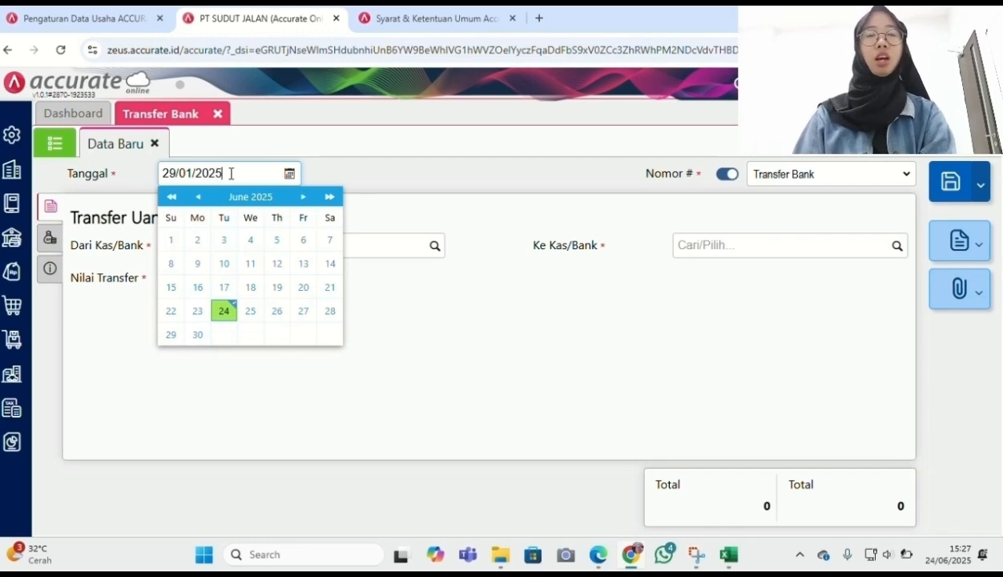
pyautogui.click(535, 170)
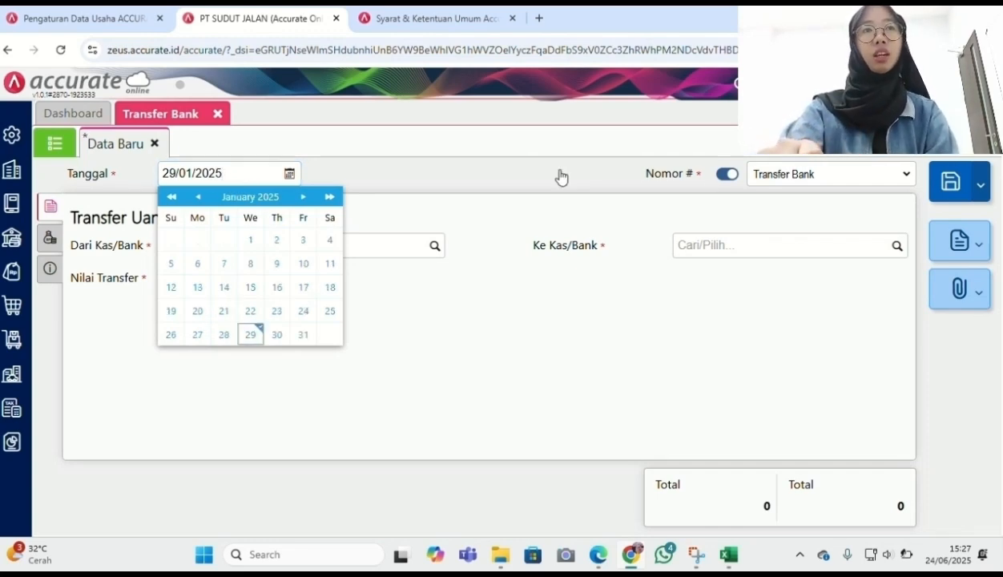
pyautogui.click(431, 250)
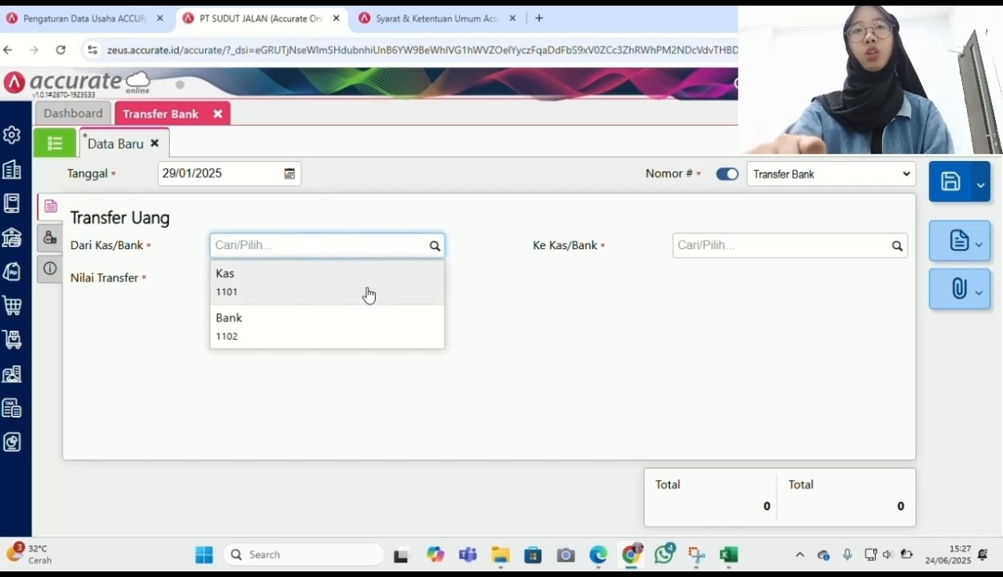
pyautogui.click(367, 292)
pyautogui.click(901, 254)
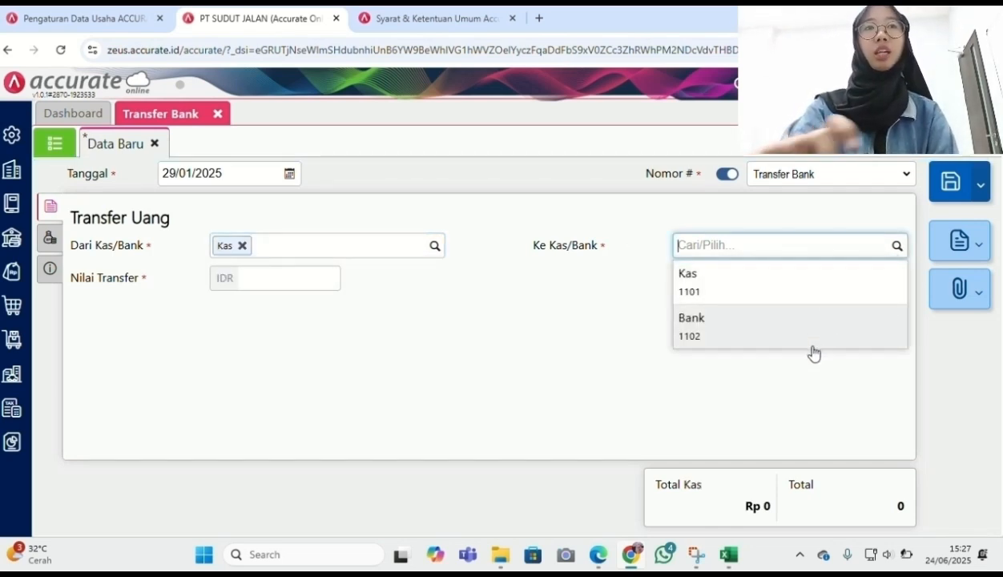
pyautogui.click(814, 333)
pyautogui.click(317, 287)
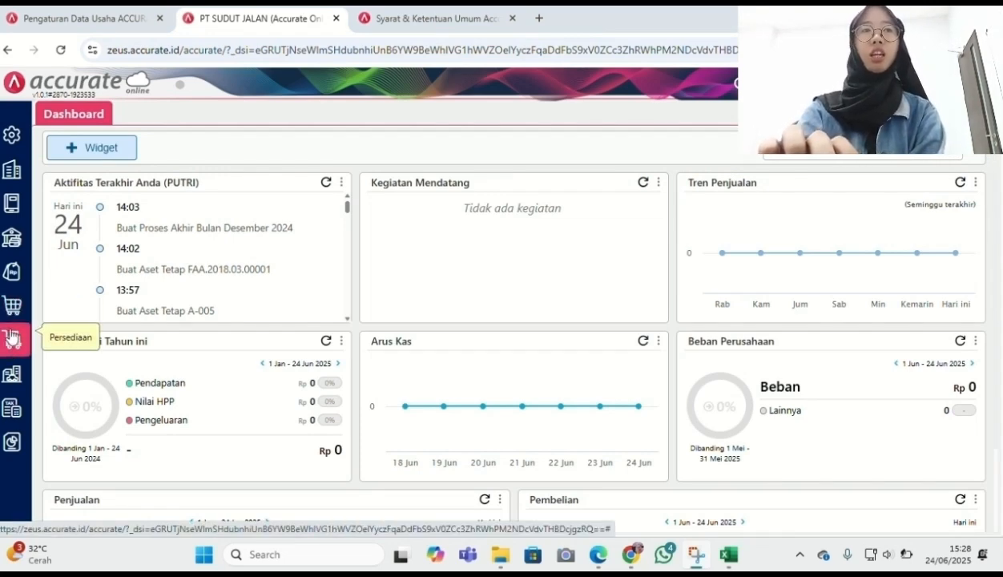
# After reading the case instructions PDF, start a new Persediaan Barang & Jasa item
pyautogui.click(597, 559)
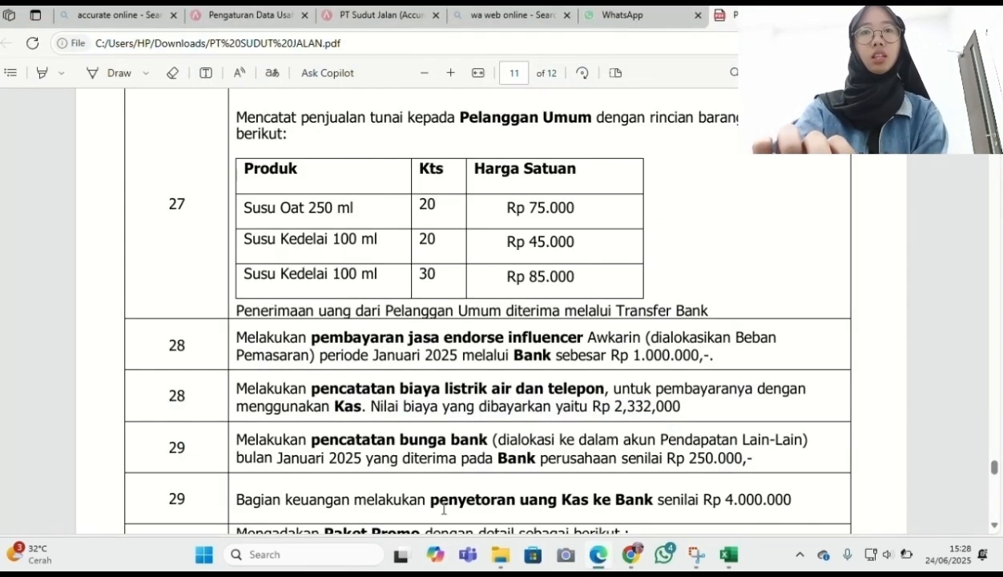
pyautogui.scroll(-5, 487, 478)
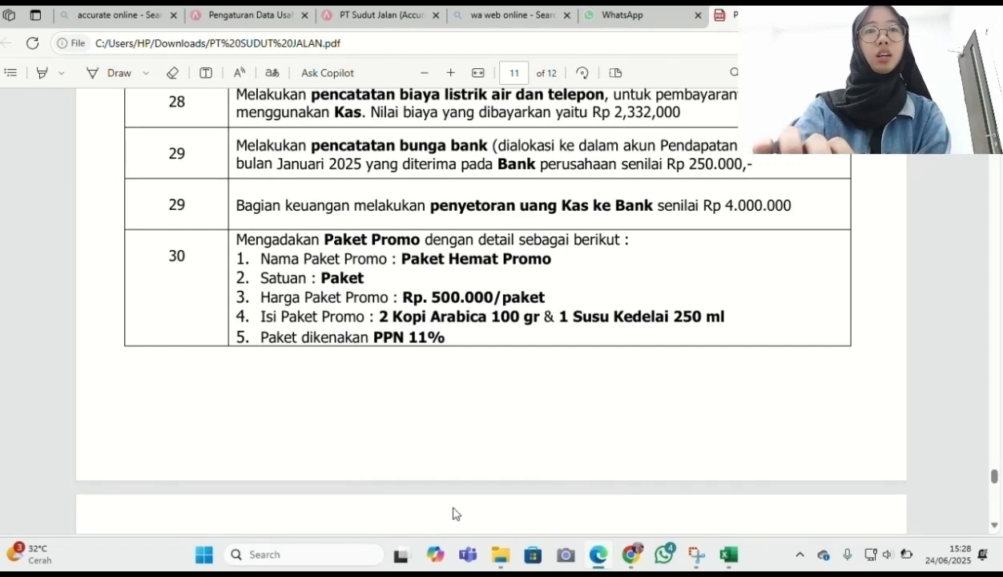
pyautogui.click(630, 556)
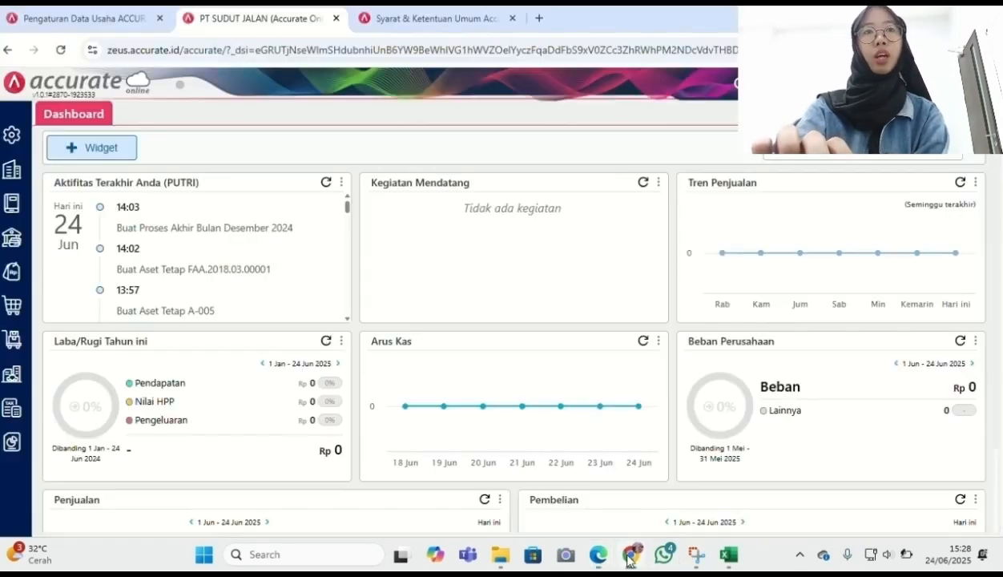
pyautogui.click(18, 342)
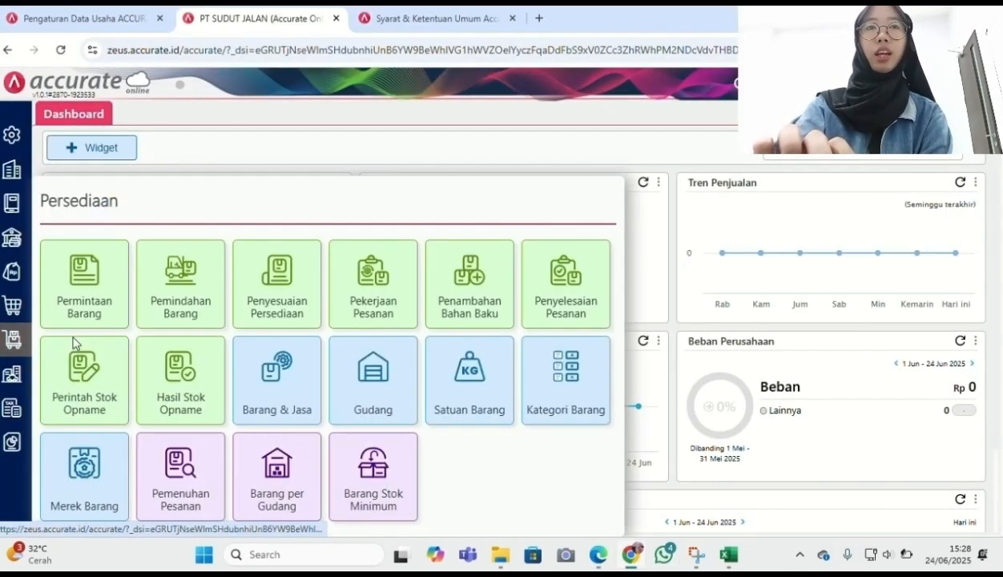
pyautogui.click(262, 388)
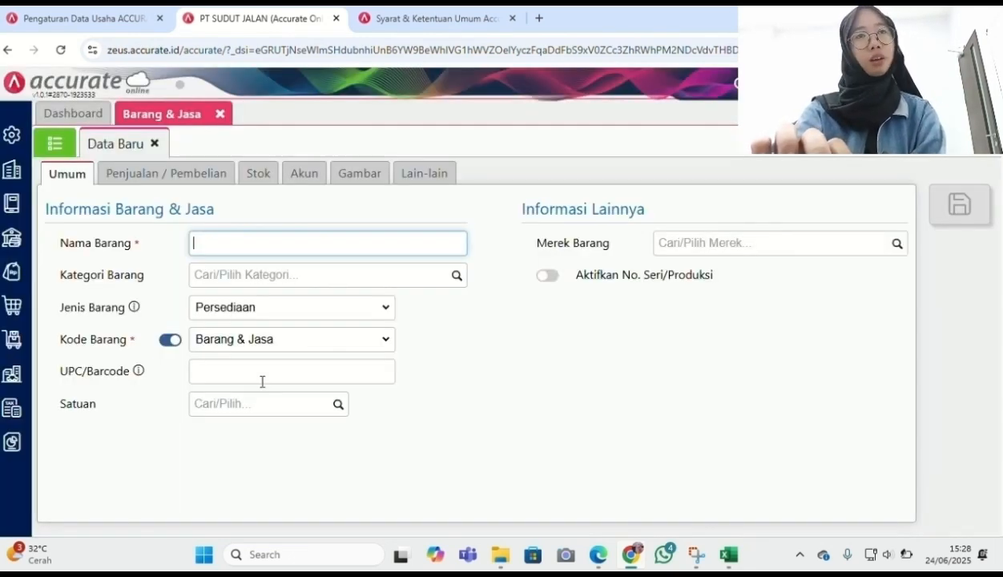
# Name the item Paket Hemat Promo, category Umum, type Grup, with new unit paket
pyautogui.write('Pake')
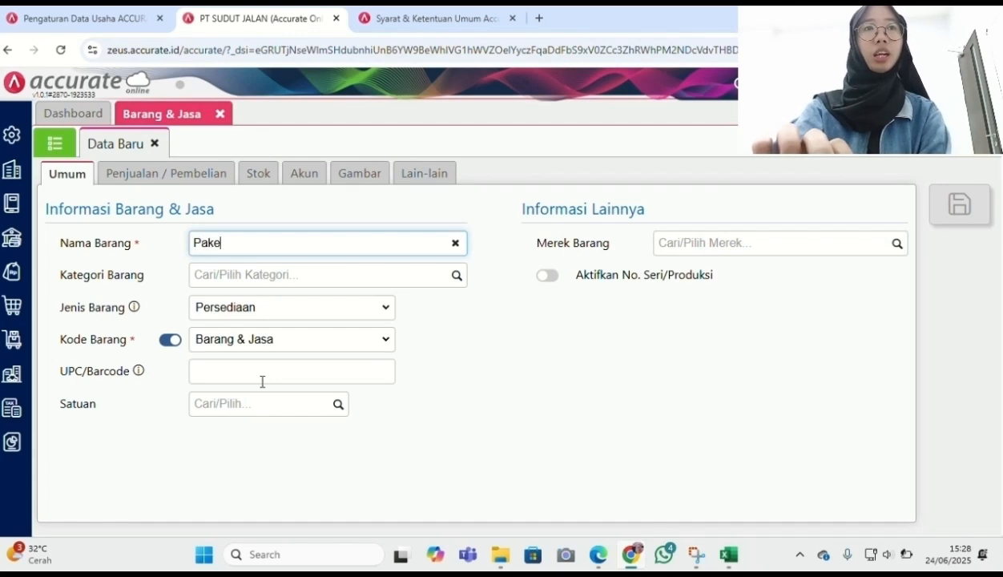
pyautogui.write('t Hemat Promo')
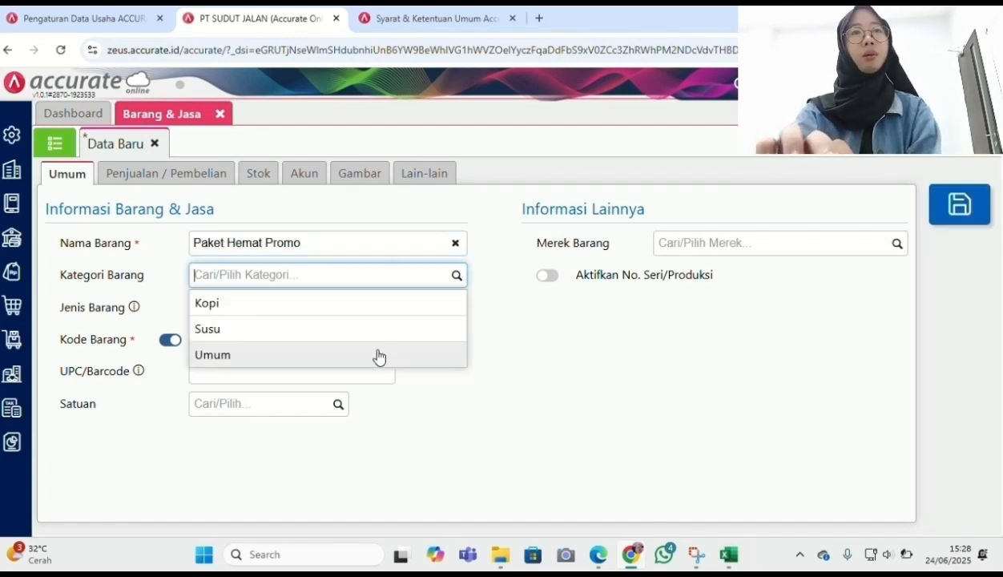
pyautogui.click(380, 357)
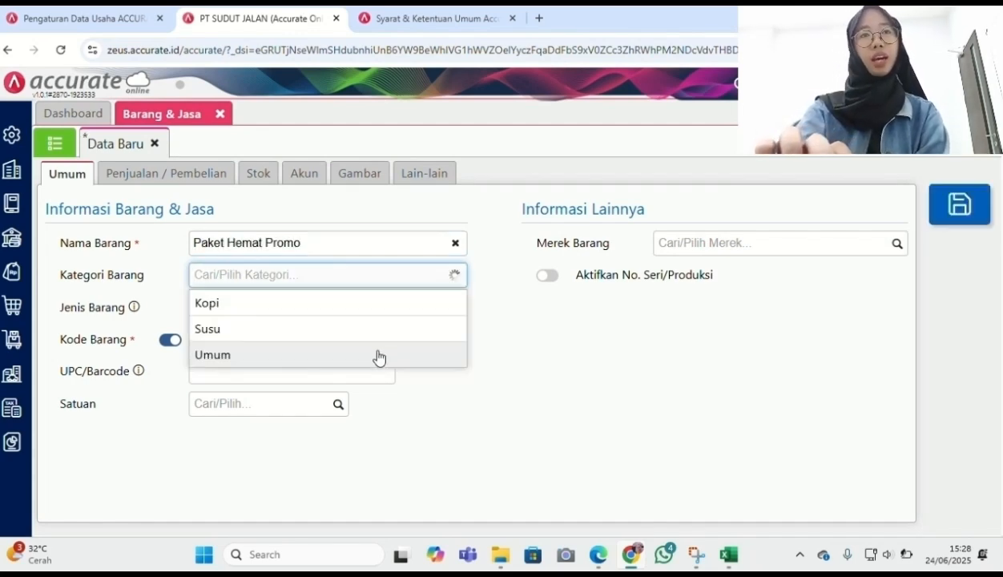
pyautogui.click(336, 405)
pyautogui.click(294, 464)
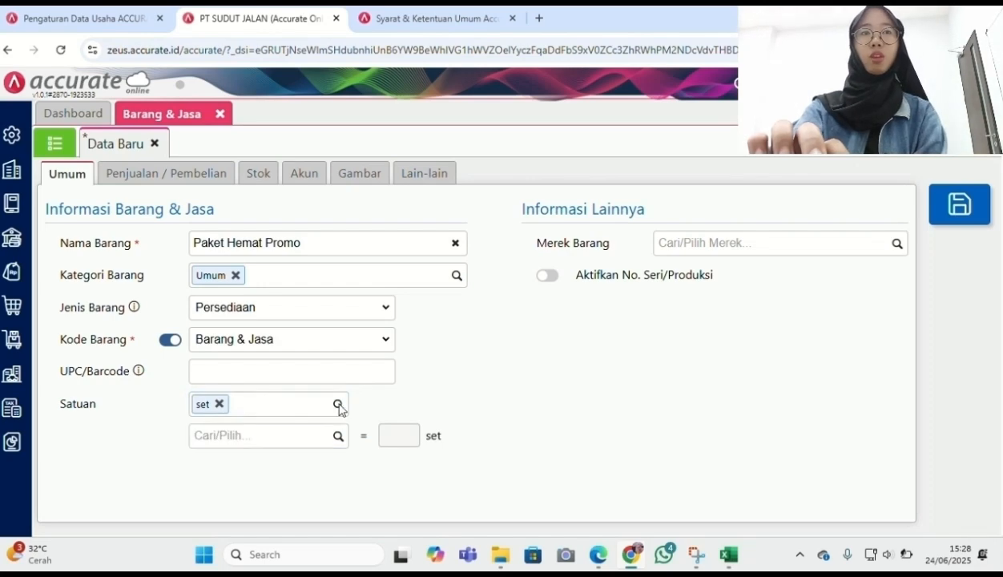
pyautogui.click(377, 312)
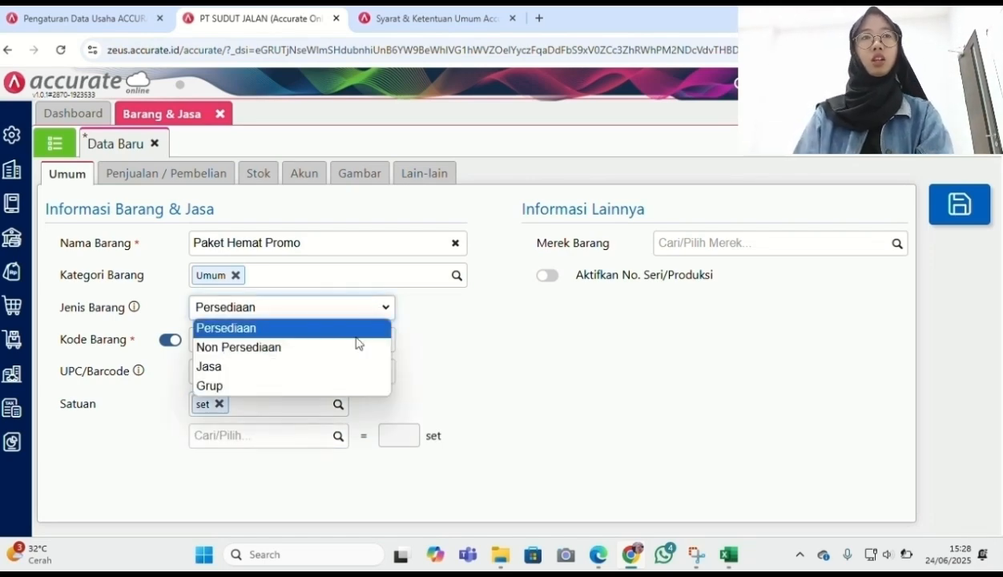
pyautogui.click(336, 386)
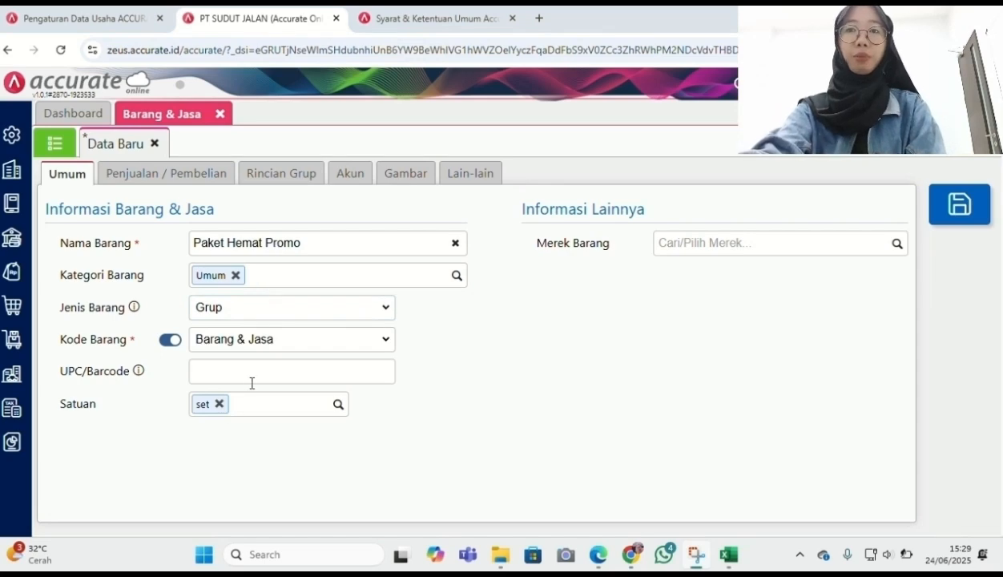
pyautogui.click(219, 403)
pyautogui.write('pake')
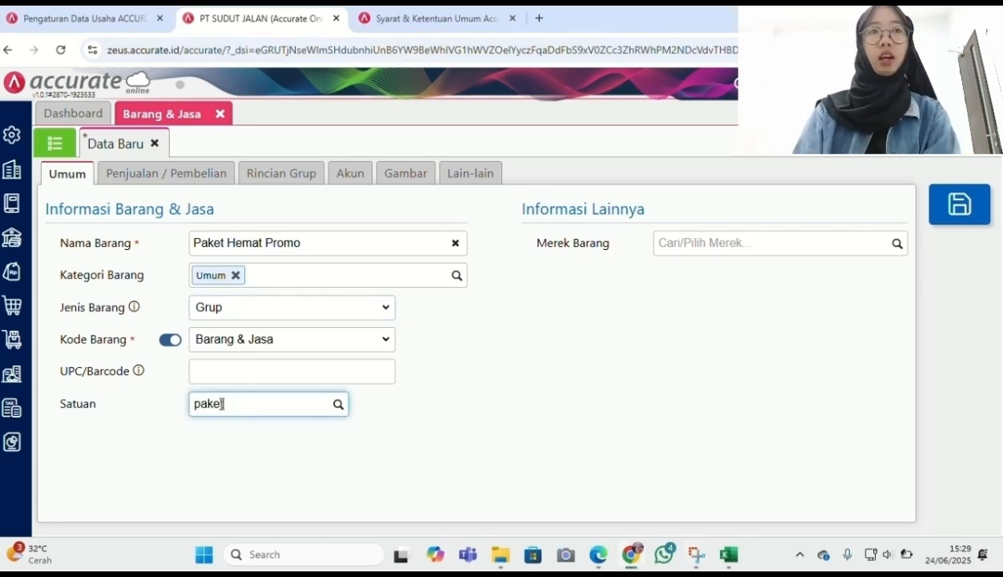
pyautogui.write('t')
pyautogui.click(250, 461)
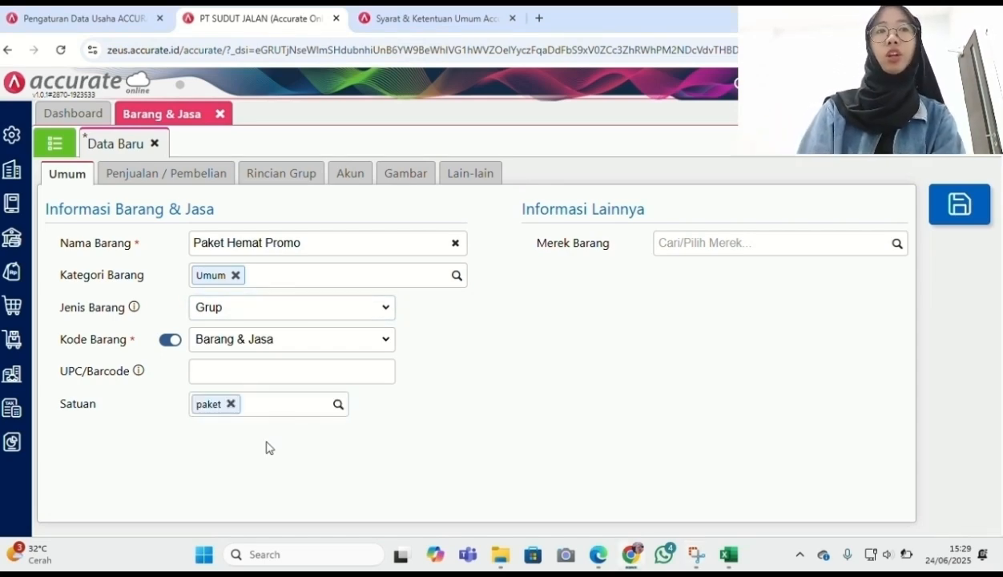
pyautogui.click(215, 174)
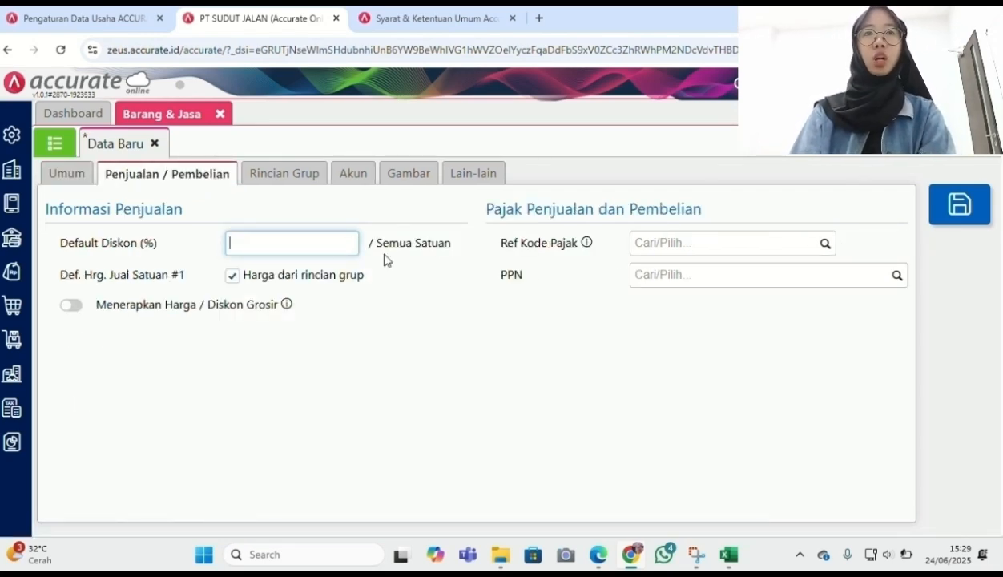
# Price Paket Hemat Promo at 500.000 per paket instead of from group details, with PPN 11%
pyautogui.click(233, 277)
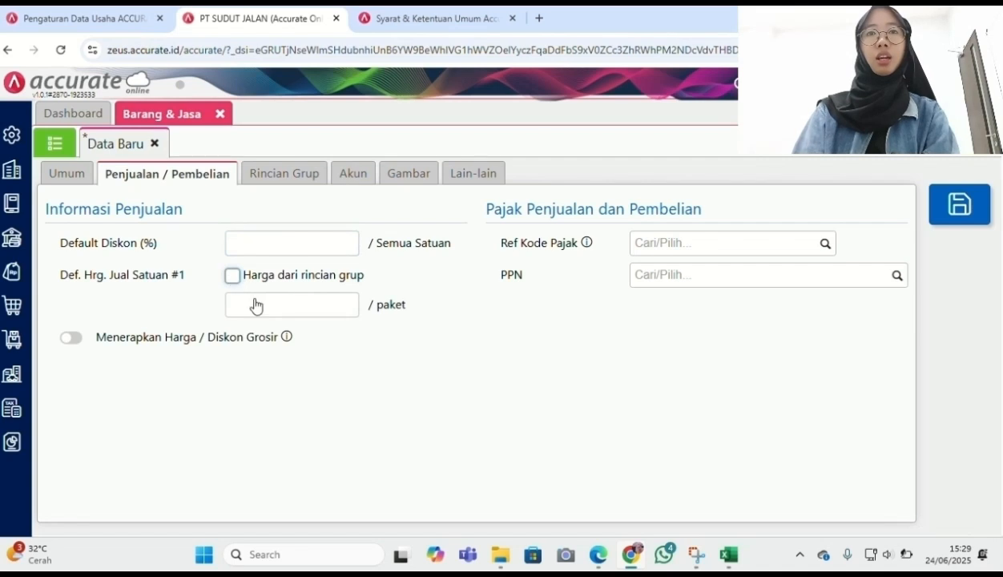
pyautogui.click(269, 308)
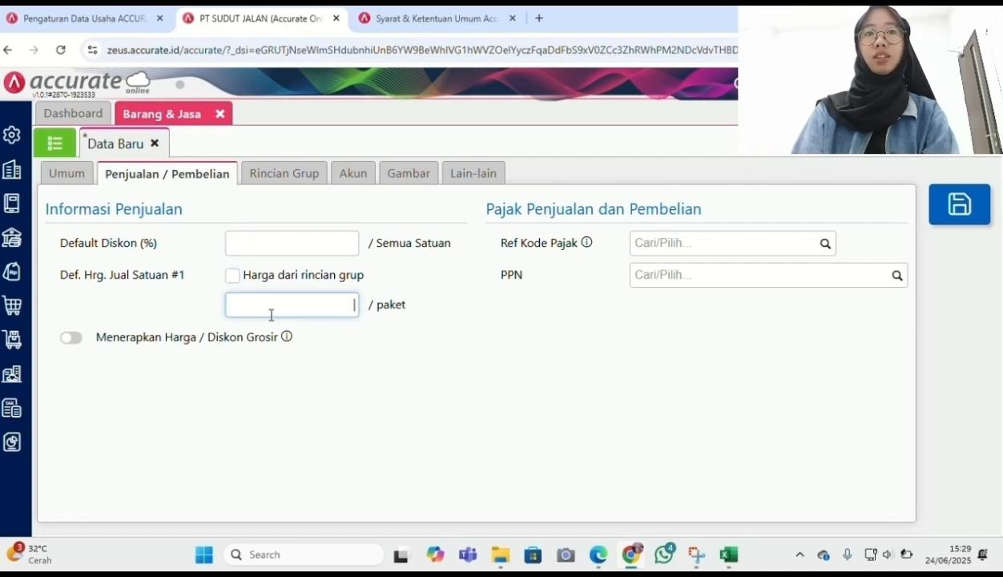
pyautogui.write('5000000')
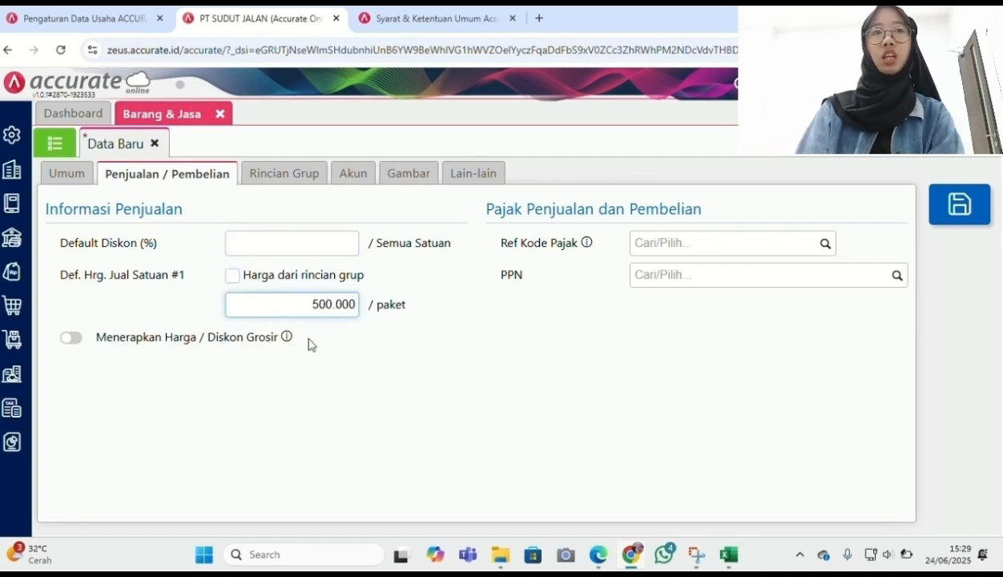
pyautogui.click(407, 398)
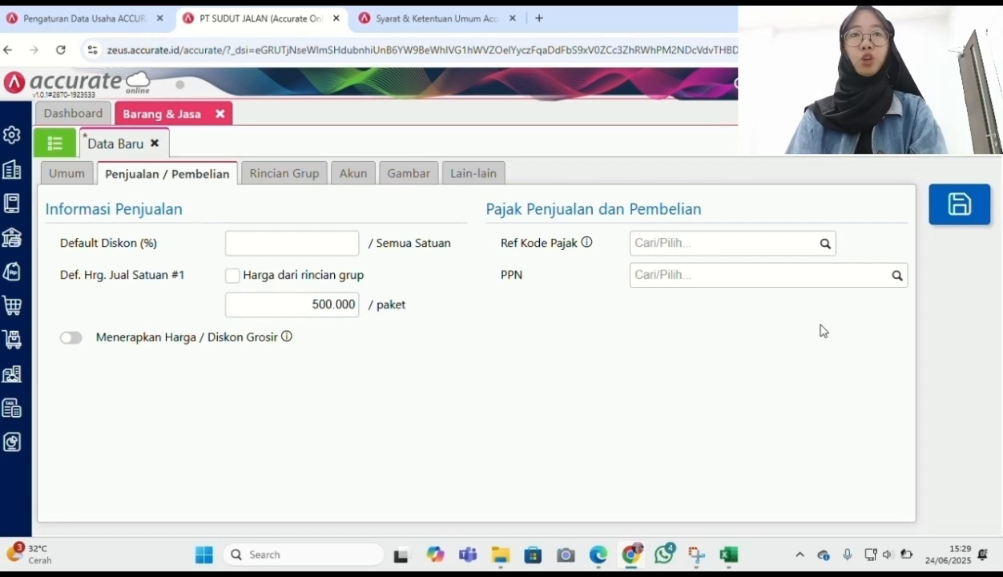
pyautogui.click(896, 277)
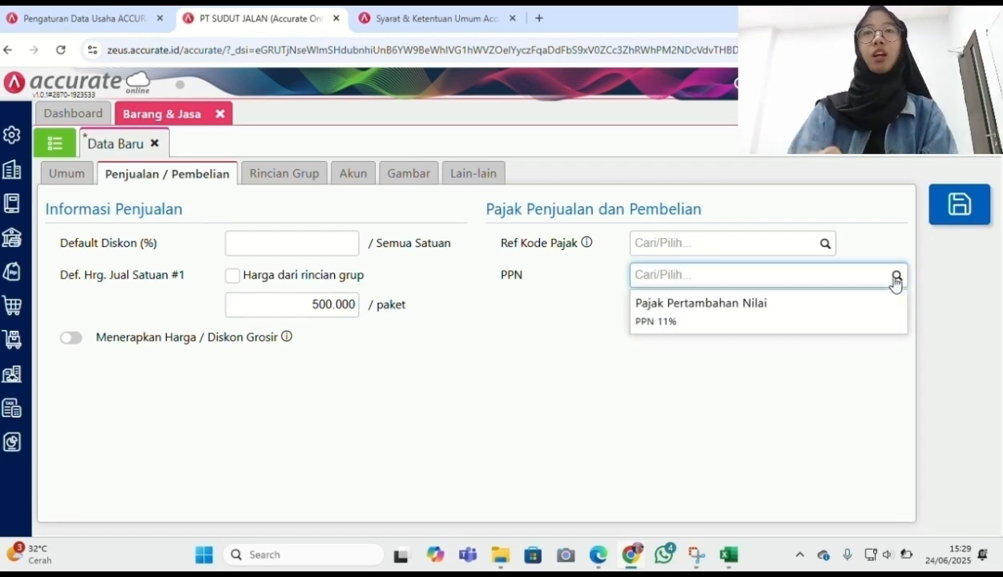
pyautogui.click(846, 320)
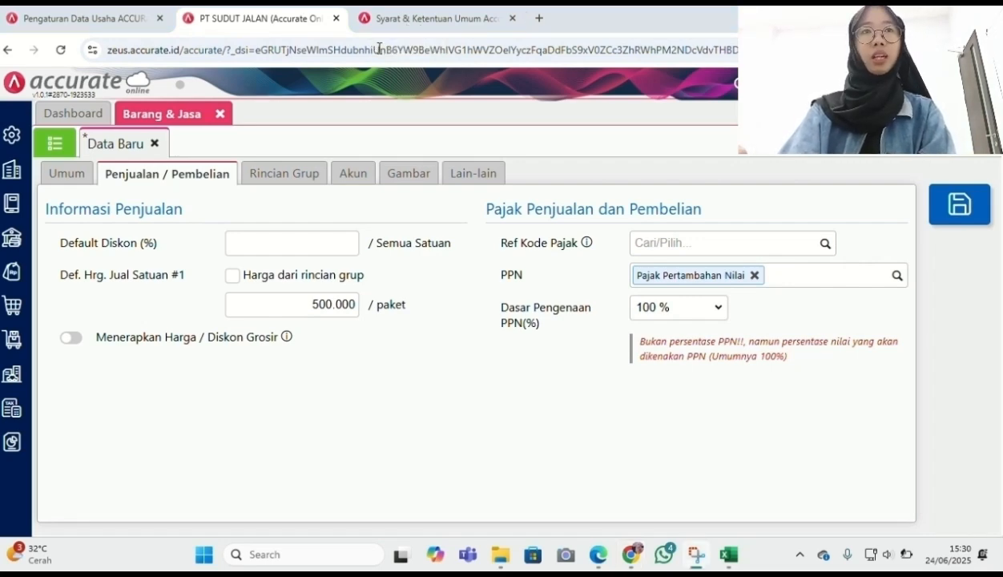
pyautogui.click(291, 173)
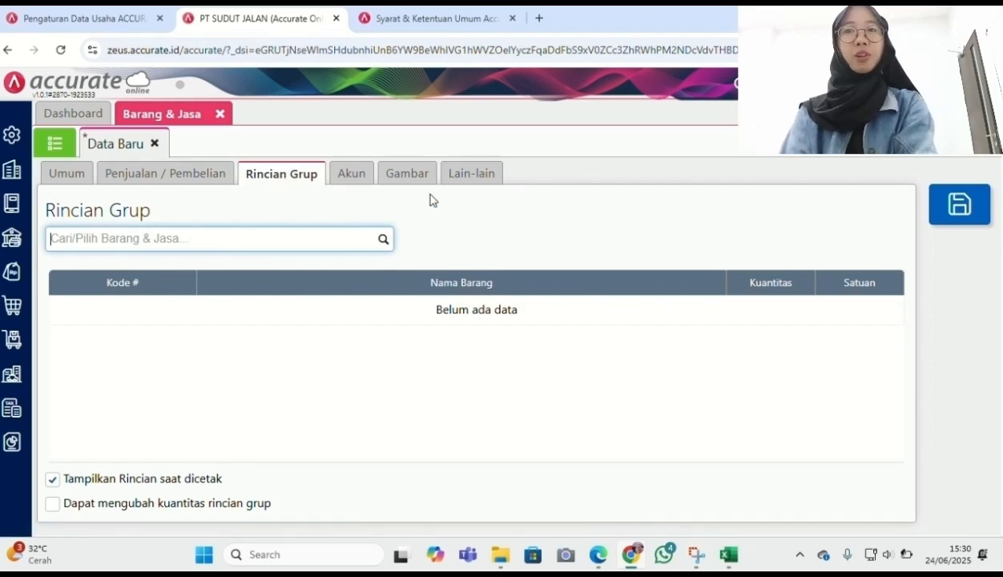
# Bundle 2 Kopi Arabica 100 gr and 1 Susu Kedelai 250 ml into the group and save it
pyautogui.click(384, 239)
pyautogui.click(293, 271)
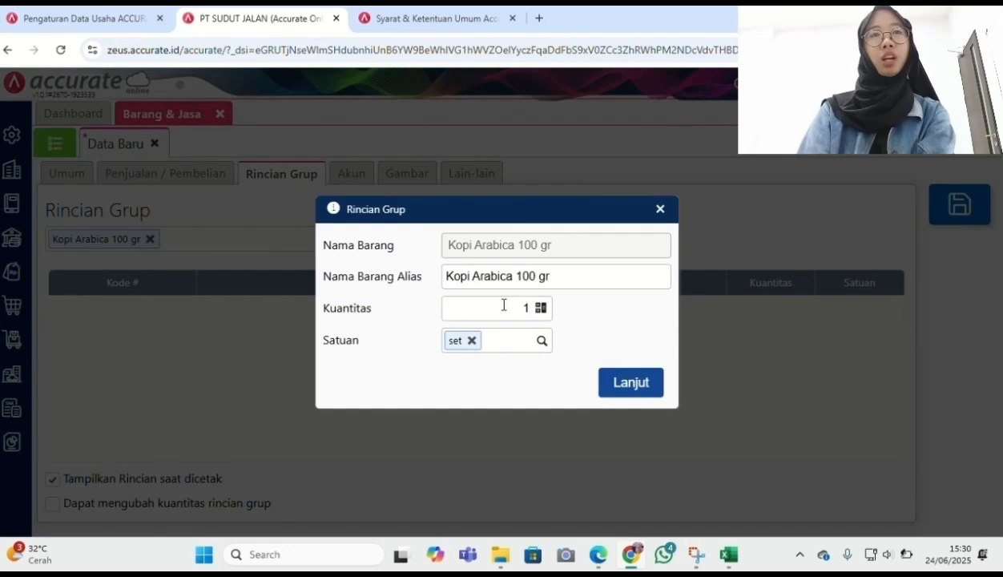
pyautogui.click(526, 306)
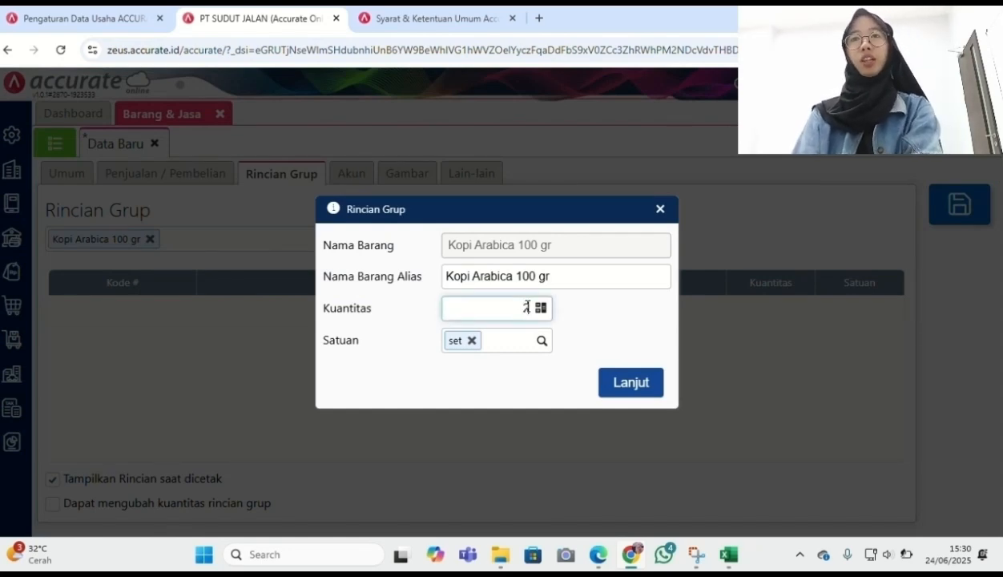
pyautogui.write('2')
pyautogui.click(618, 388)
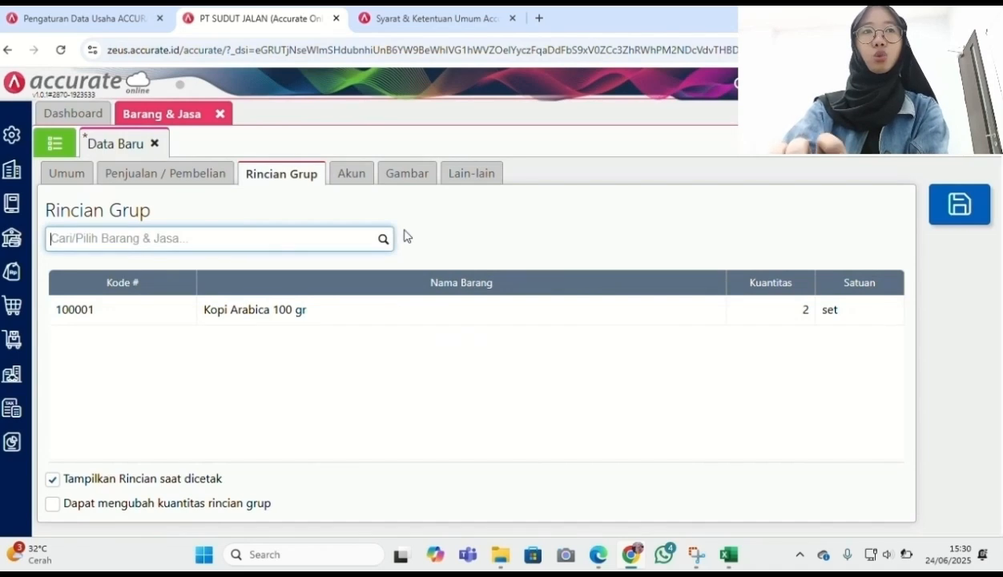
pyautogui.write('susu ke')
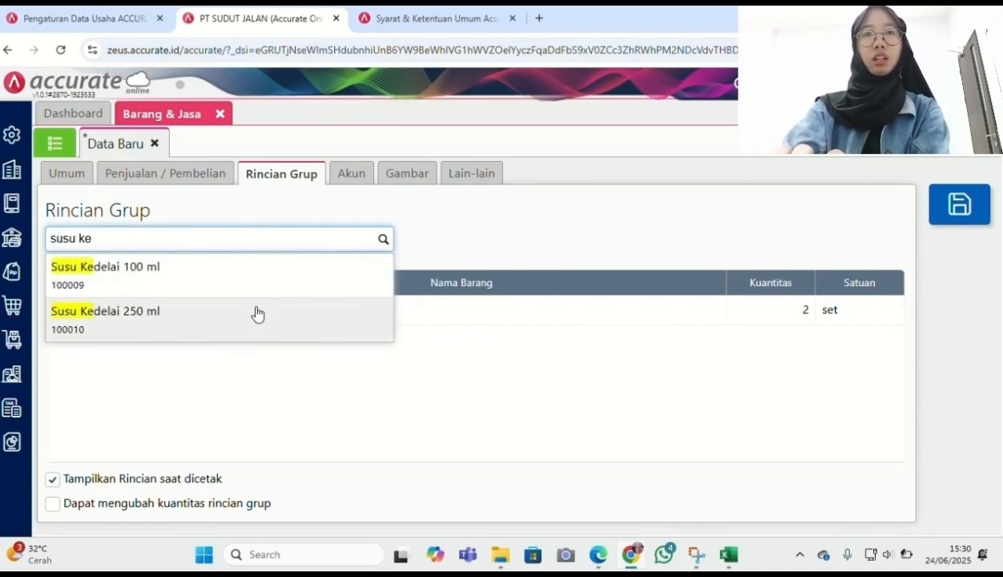
pyautogui.click(256, 313)
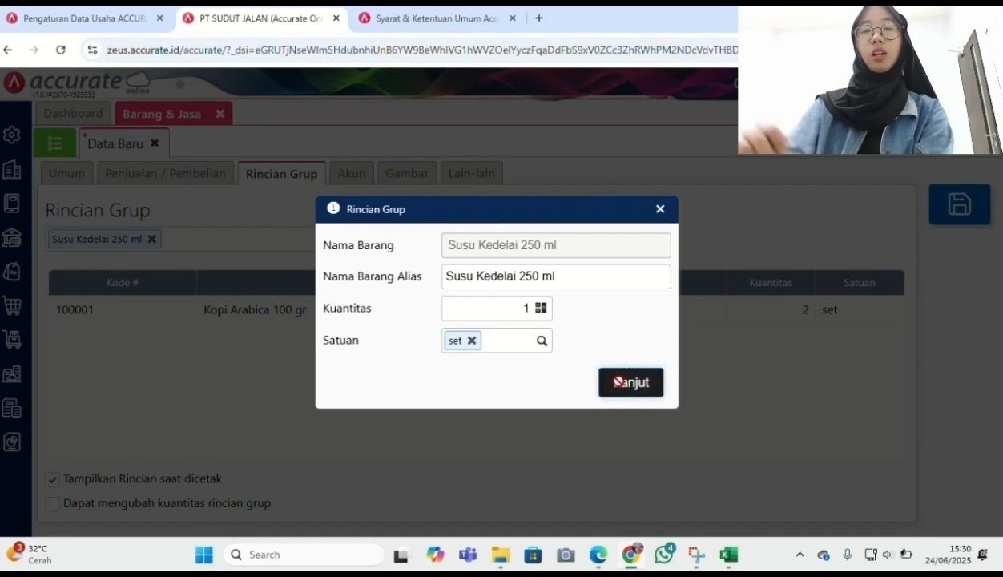
pyautogui.click(619, 382)
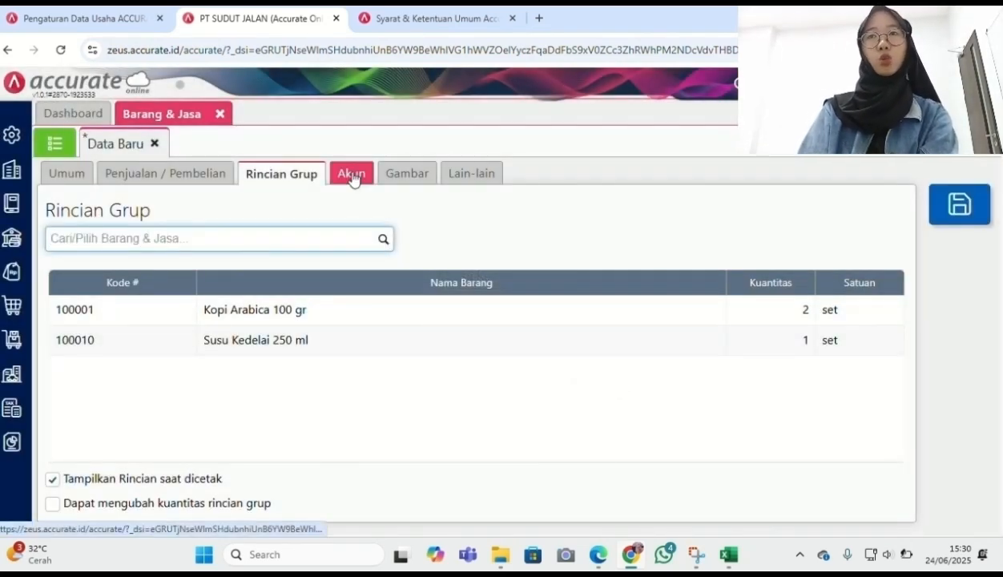
pyautogui.click(471, 173)
pyautogui.click(931, 196)
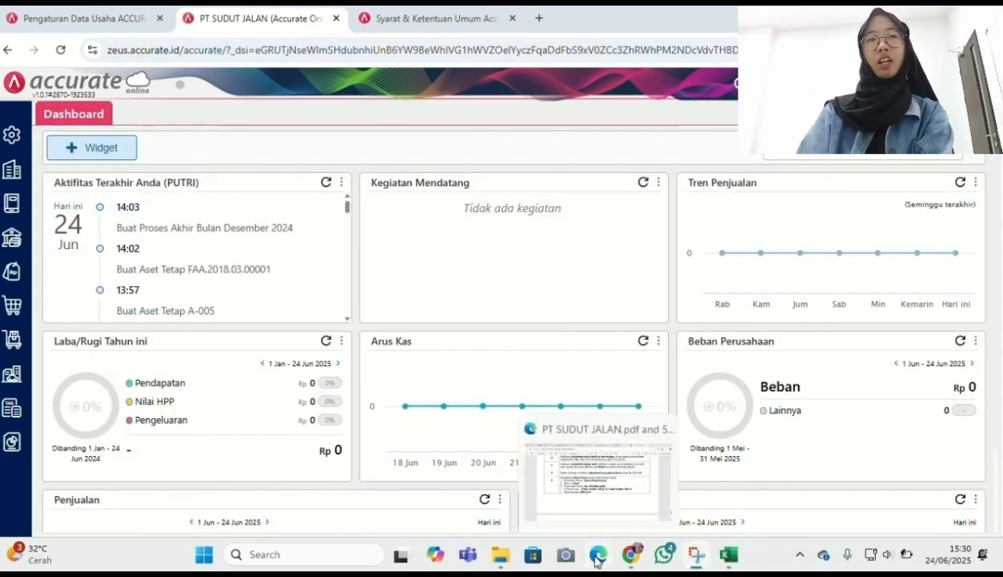
# After checking the next case tasks in the PDF, start a new Faktur Penjualan
pyautogui.click(597, 560)
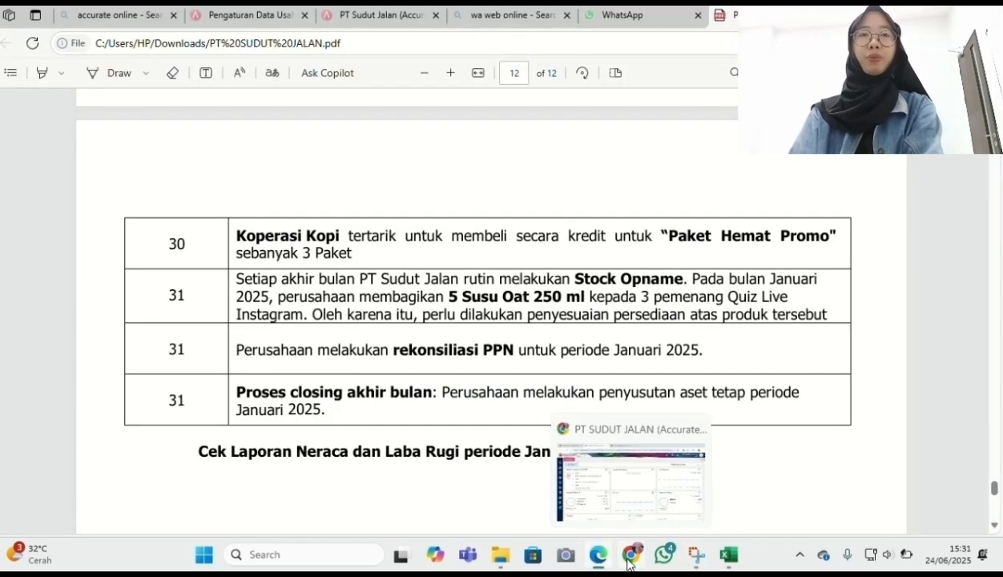
pyautogui.click(628, 561)
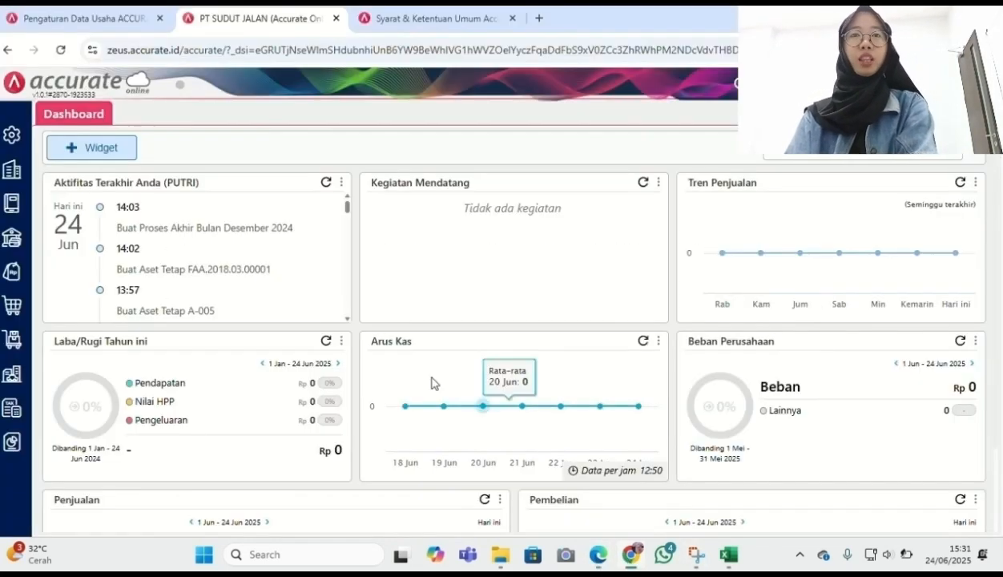
pyautogui.click(16, 288)
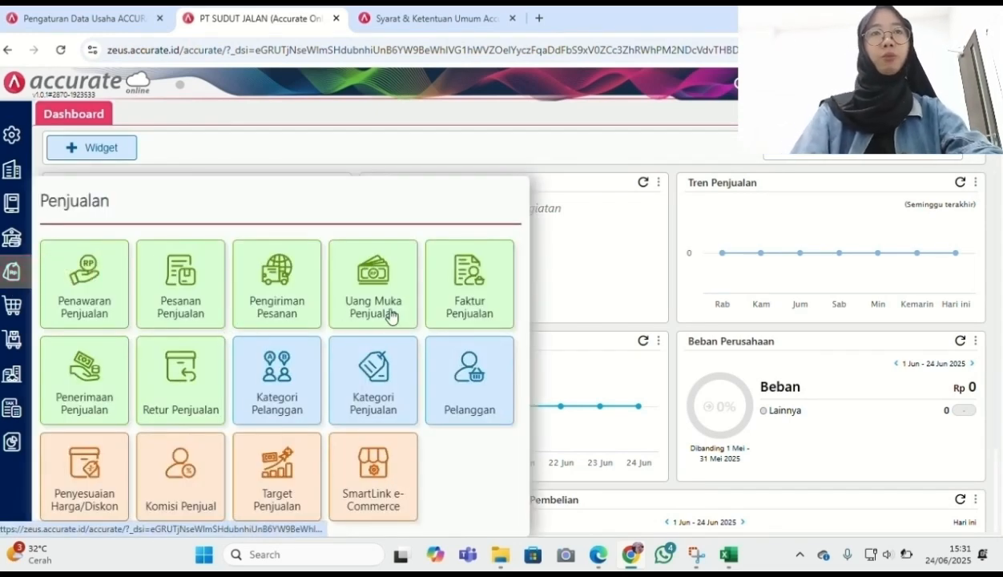
pyautogui.click(448, 313)
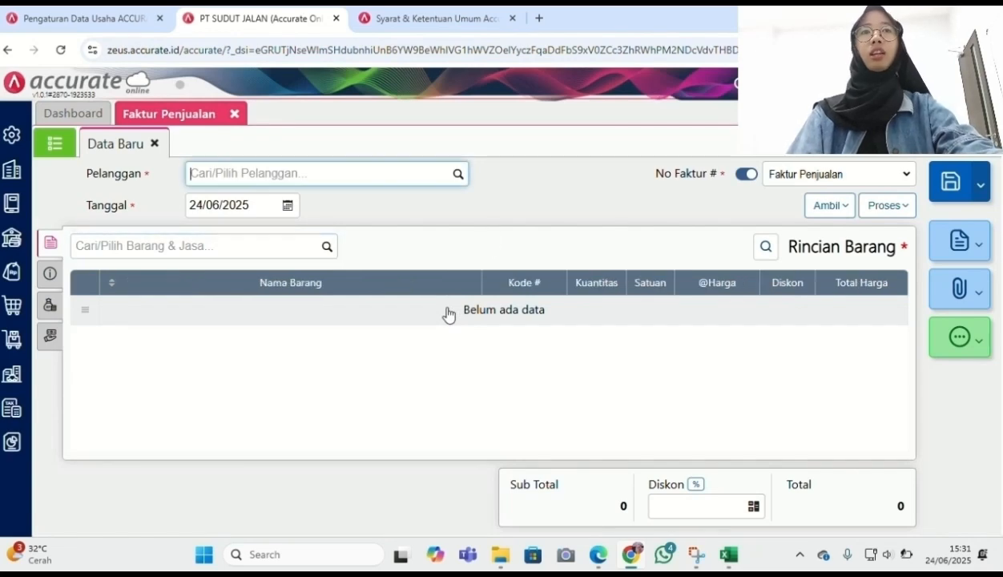
# Set the invoice customer to Koperasi Kopi and the date to 30/01/2025
pyautogui.click(459, 174)
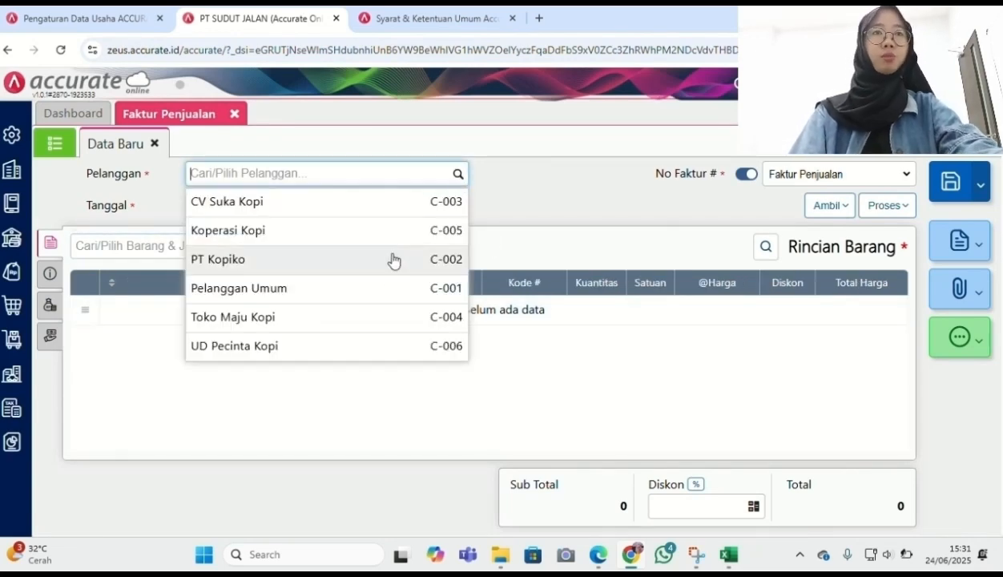
pyautogui.click(378, 235)
pyautogui.click(263, 203)
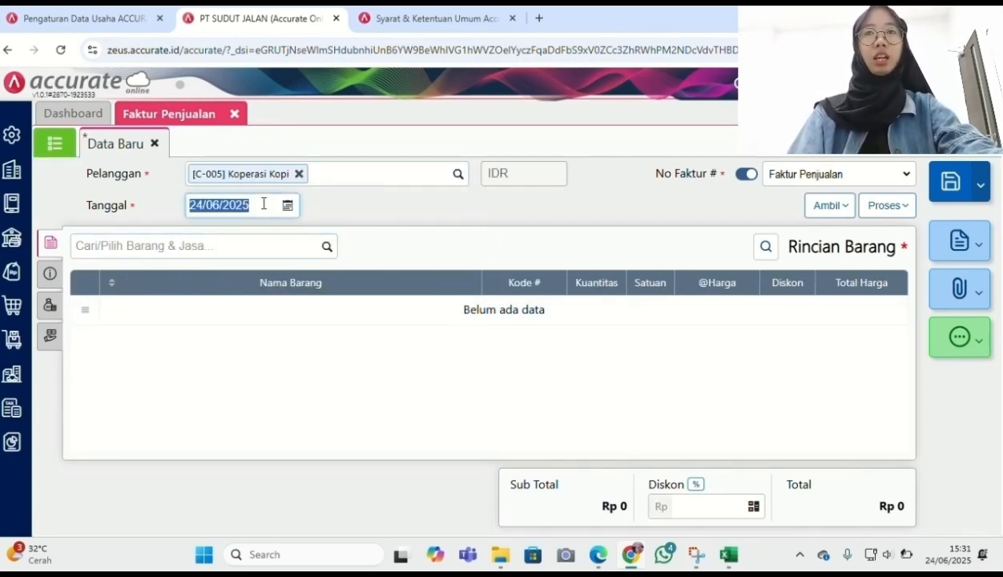
pyautogui.write('30/01/2025')
pyautogui.click(446, 252)
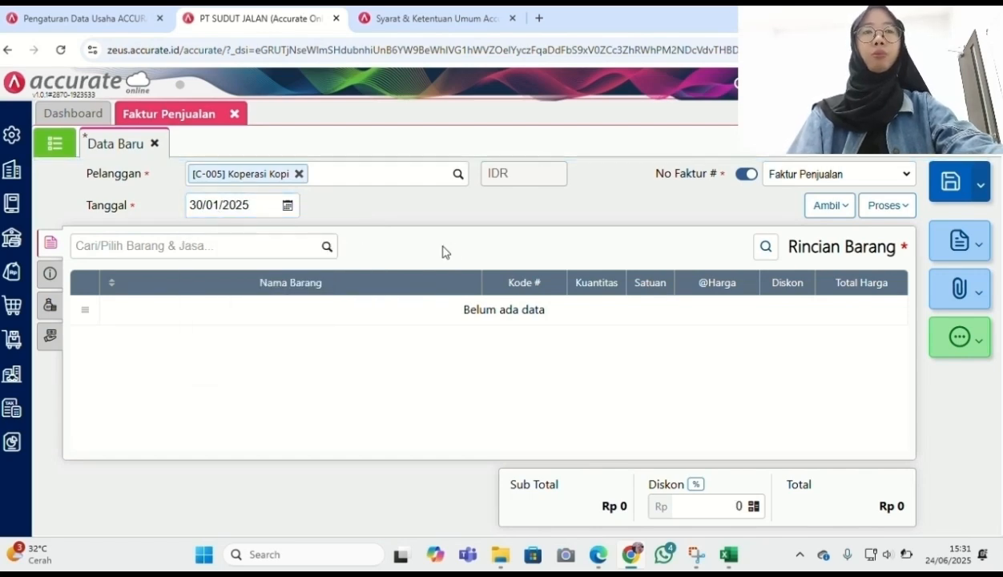
# Add Paket Hemat Promo to the invoice with a quantity of 3
pyautogui.click(324, 247)
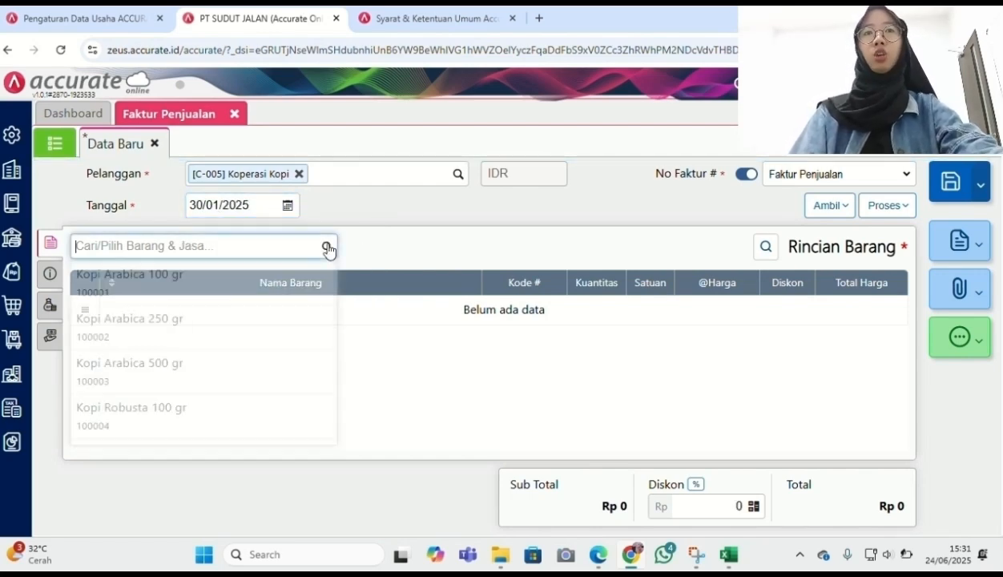
pyautogui.scroll(-3, 198, 388)
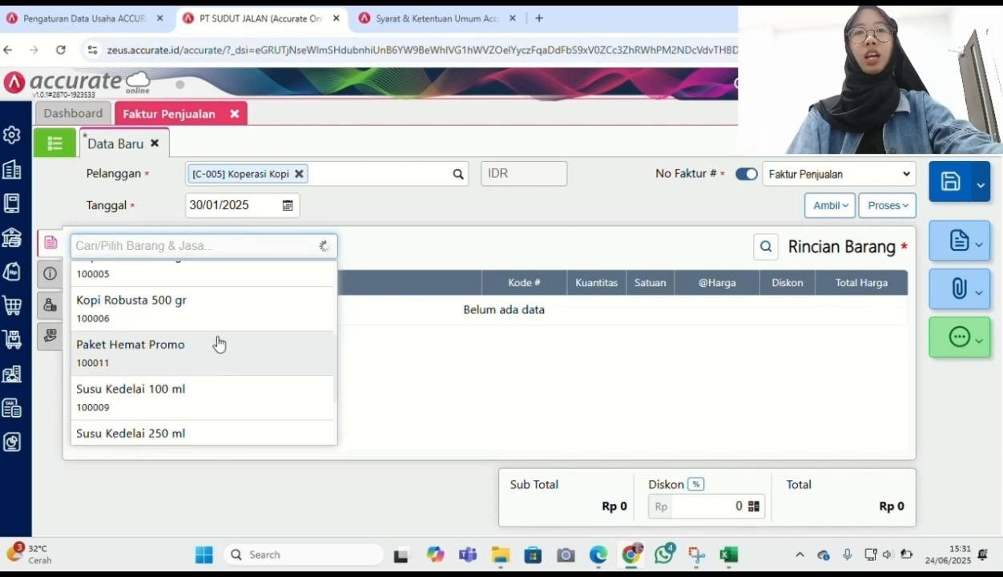
pyautogui.click(220, 343)
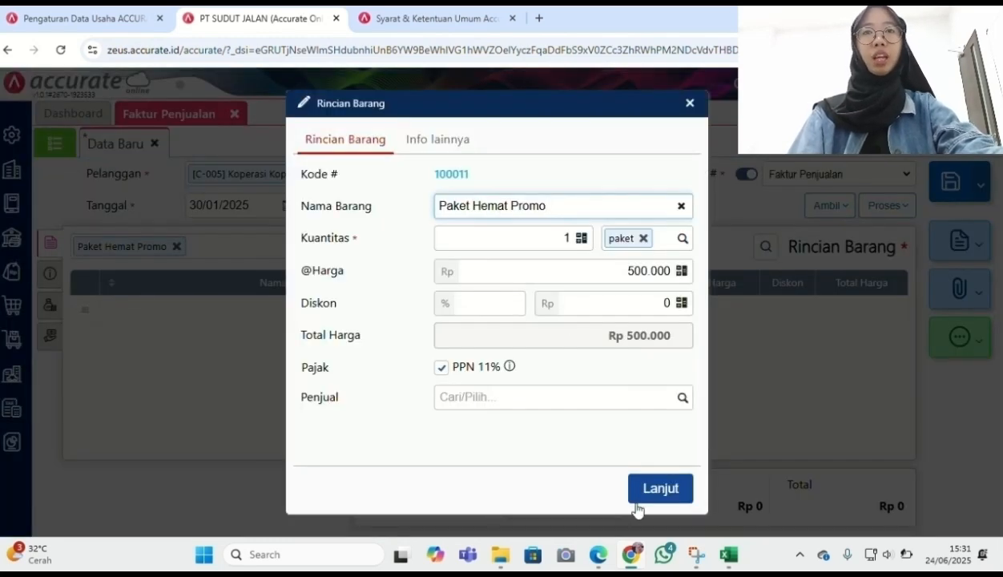
pyautogui.click(660, 488)
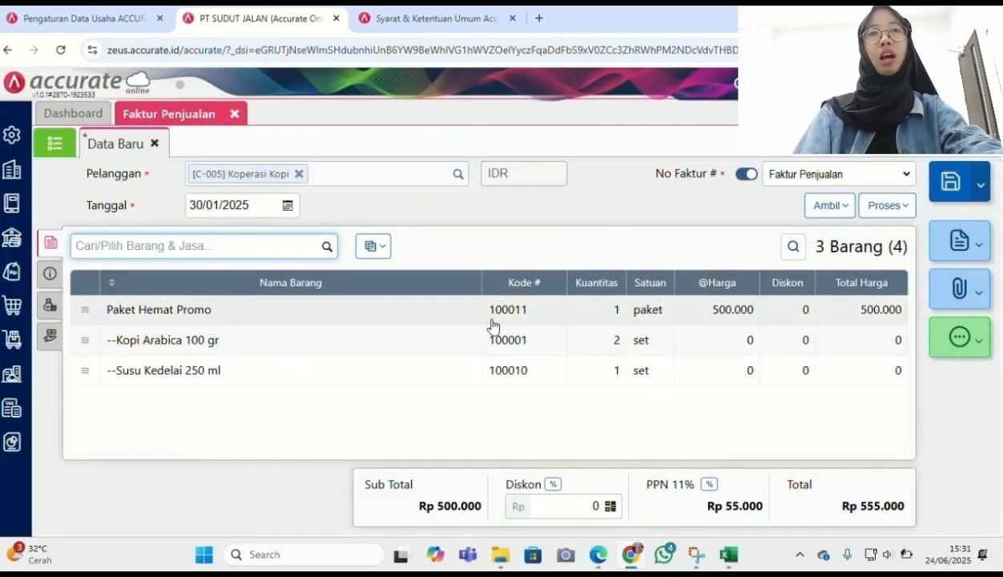
pyautogui.click(461, 314)
pyautogui.click(569, 237)
pyautogui.write('3')
pyautogui.click(655, 489)
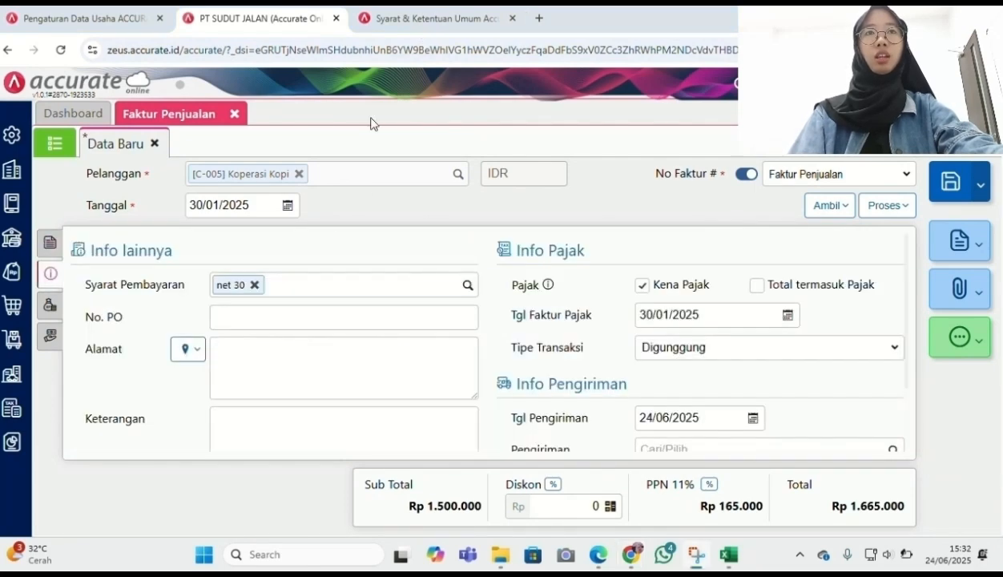
# Set delivery date 30/01/2025 and shipping by Mobil Pick Up, then save the invoice
pyautogui.click(682, 420)
pyautogui.write('30/01/2025')
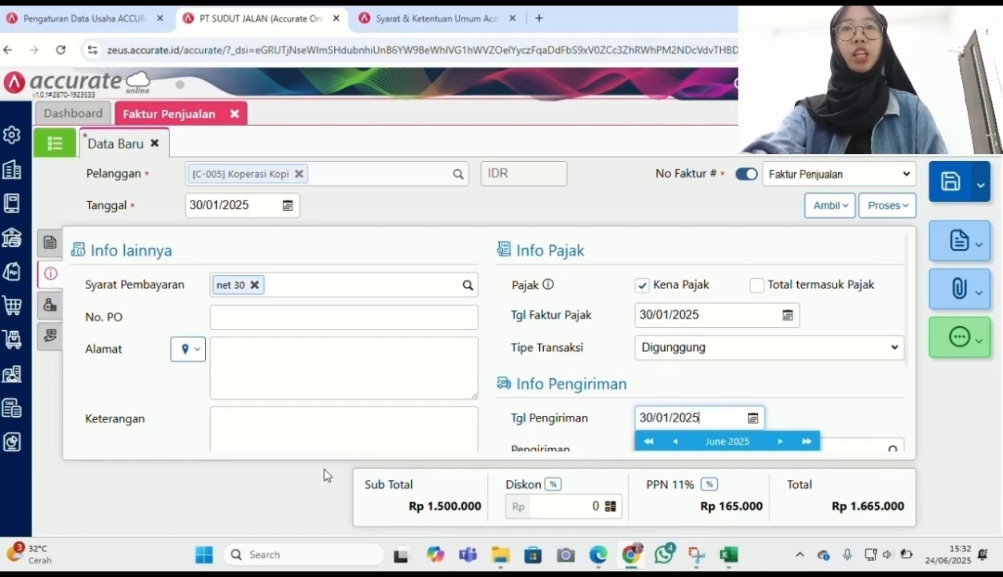
pyautogui.scroll(-2, 440, 391)
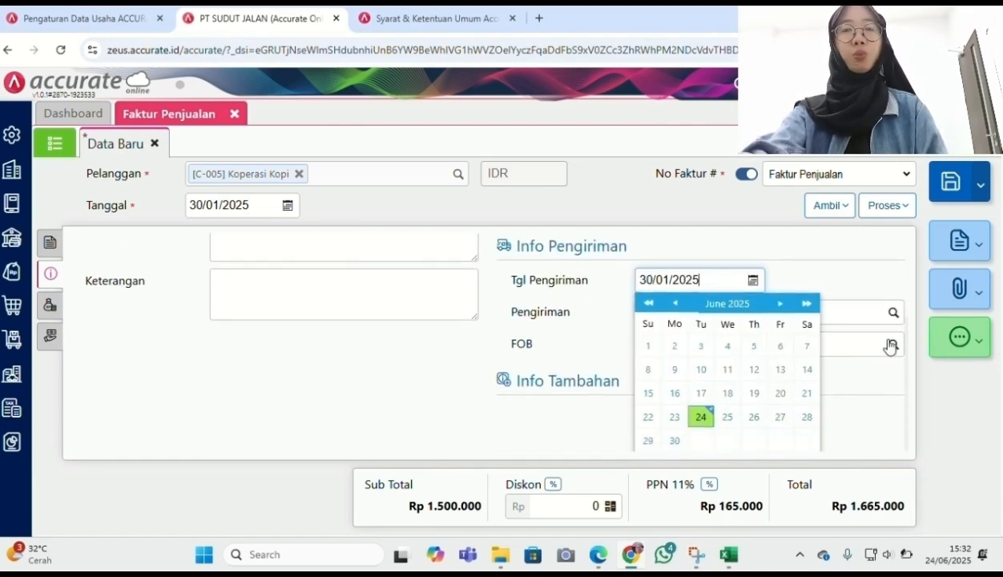
pyautogui.click(887, 313)
pyautogui.click(755, 398)
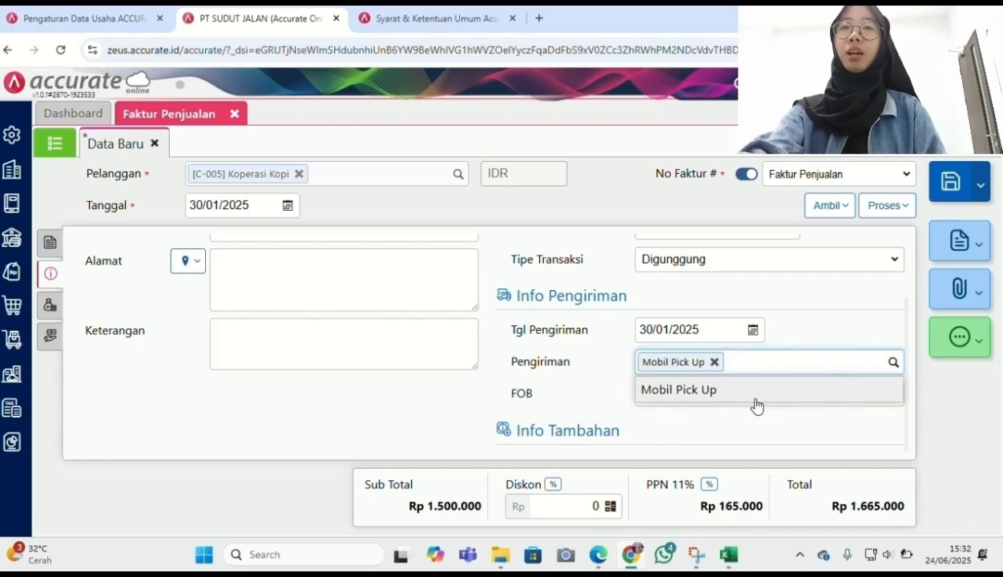
pyautogui.scroll(2, 757, 398)
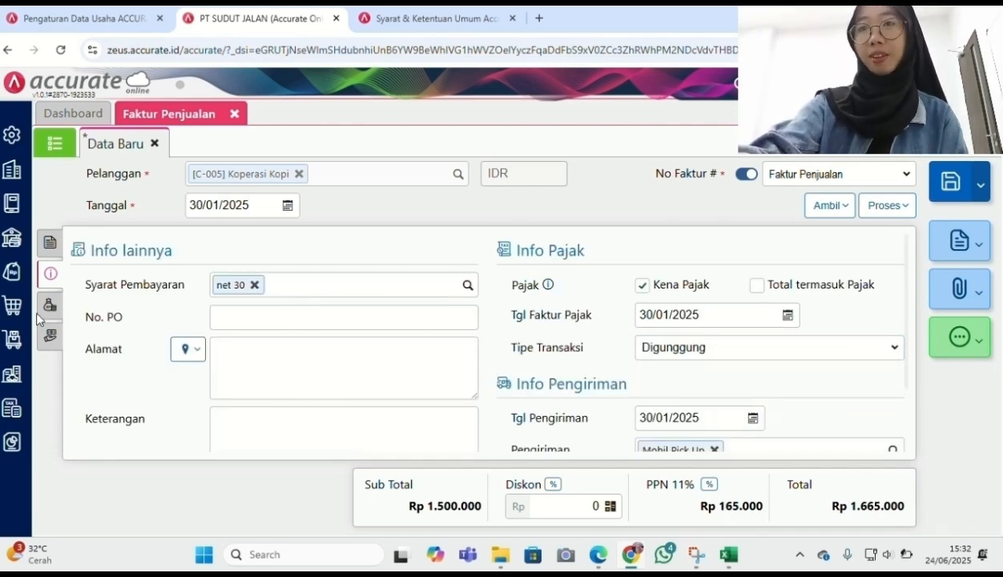
pyautogui.click(47, 314)
pyautogui.click(47, 332)
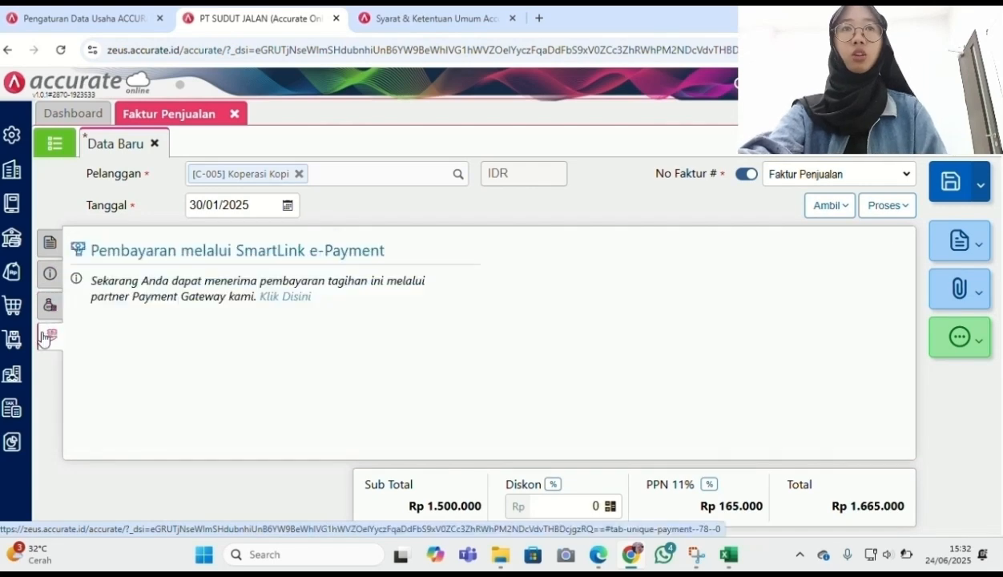
pyautogui.click(53, 248)
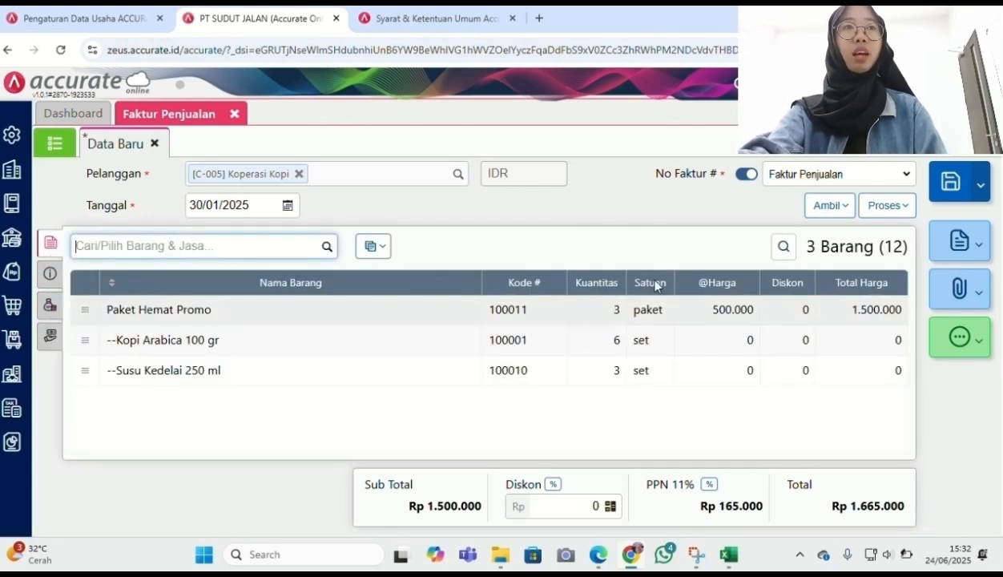
pyautogui.click(950, 184)
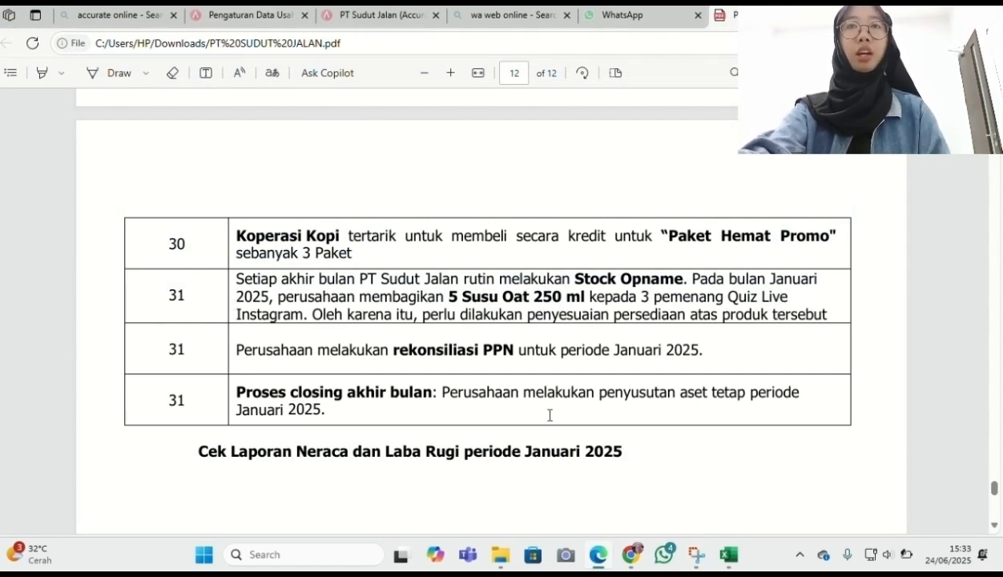
# Read the case PDF's last page listing the 31 January tasks
pyautogui.moveTo(632, 560)
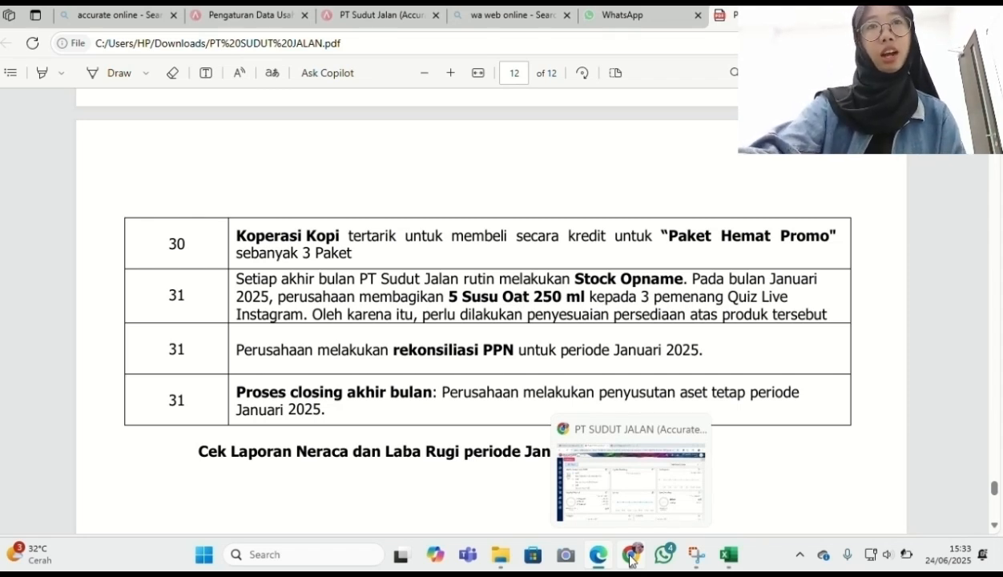
# Add 6105 Beban Pemasaran to the Persediaan adjustment accounts in Preferensi and save
pyautogui.click(630, 560)
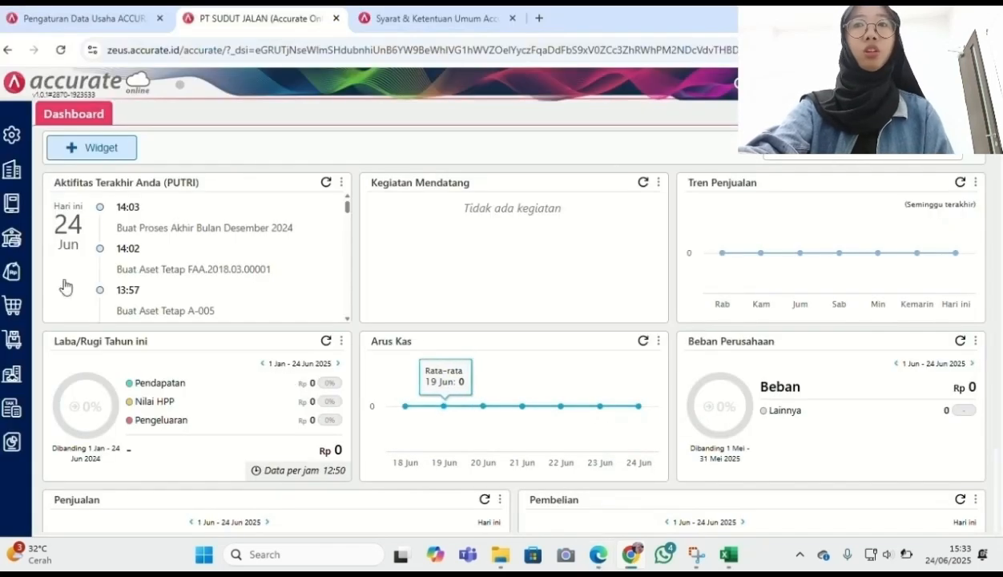
pyautogui.click(10, 138)
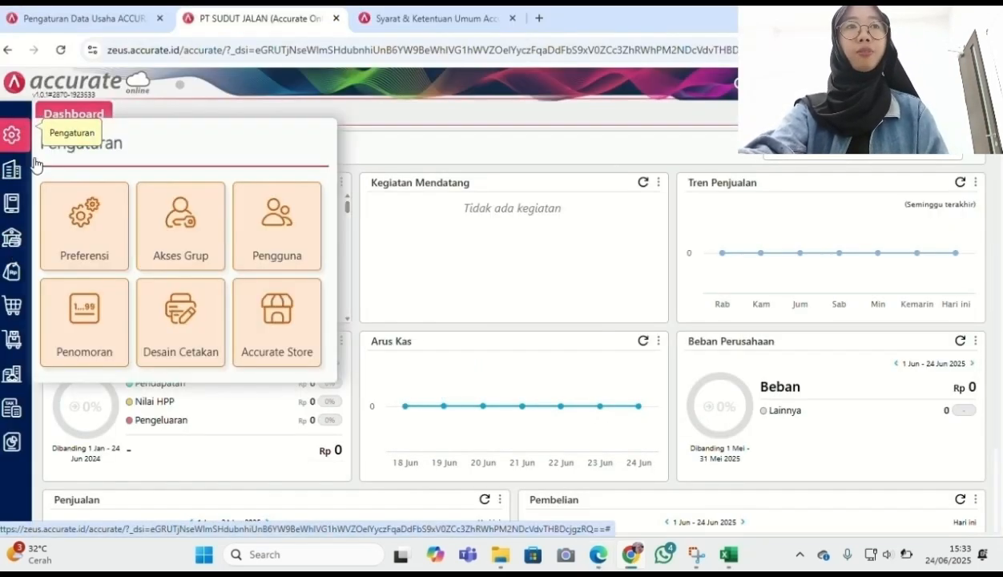
pyautogui.click(98, 250)
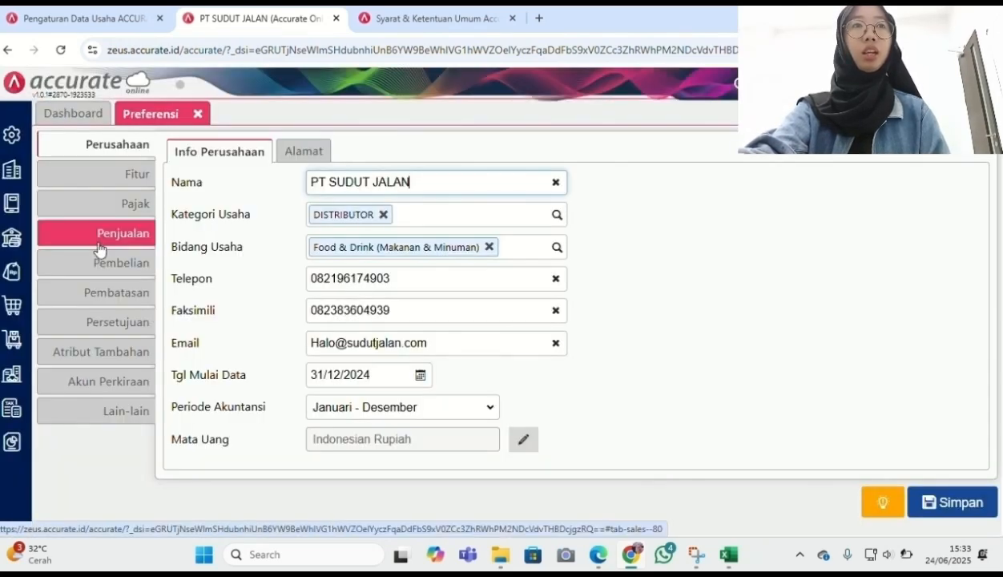
pyautogui.click(122, 381)
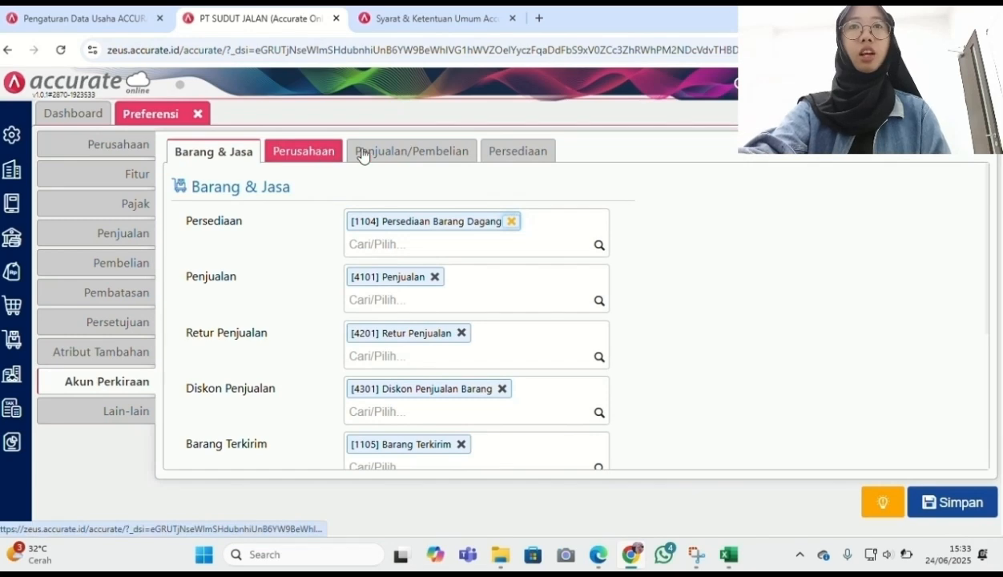
pyautogui.click(517, 156)
pyautogui.click(600, 246)
pyautogui.write('beb')
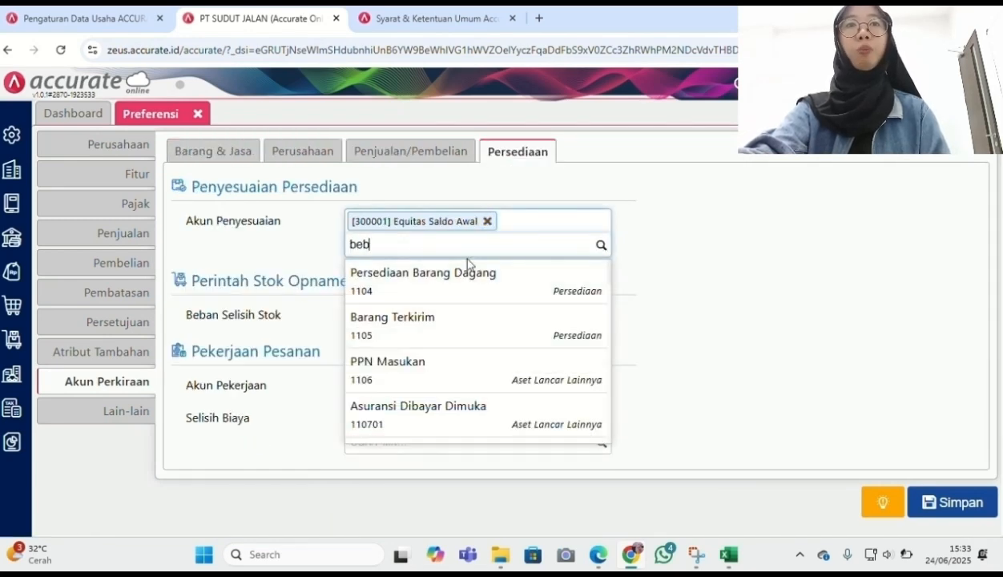
pyautogui.write('an pe')
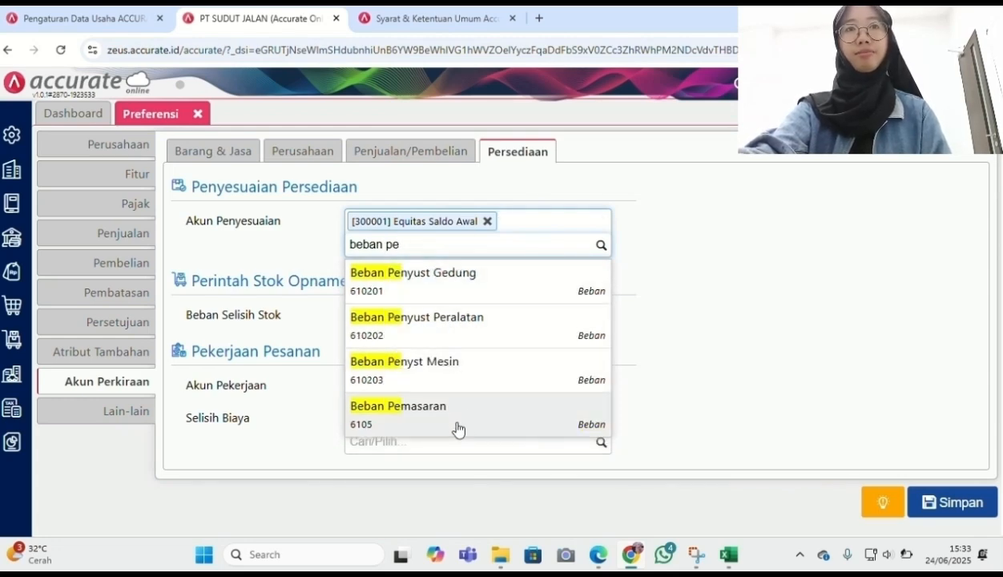
pyautogui.click(457, 425)
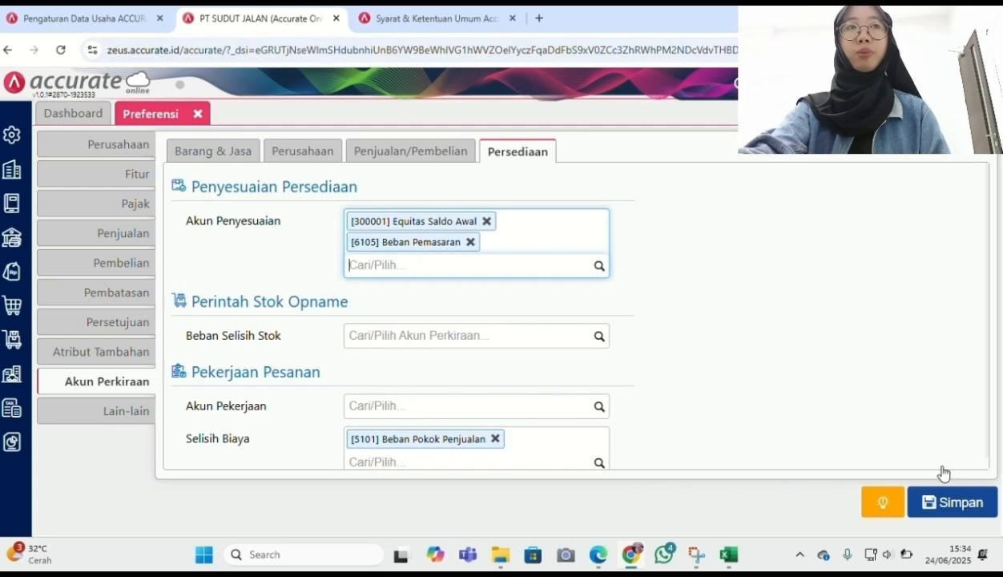
pyautogui.click(946, 505)
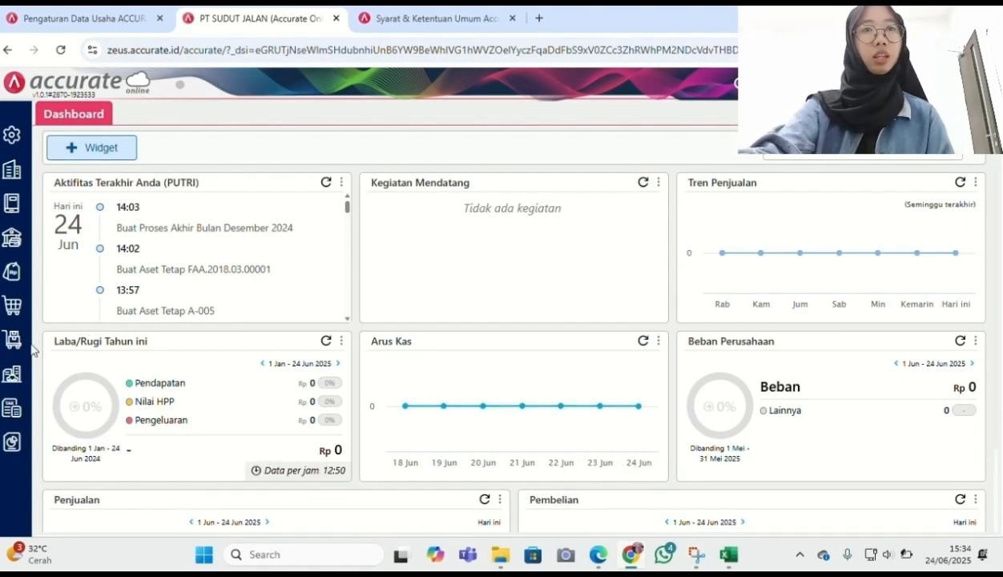
# Start a 31/01/2025 inventory adjustment for Susu Oat 250 ml
pyautogui.click(7, 343)
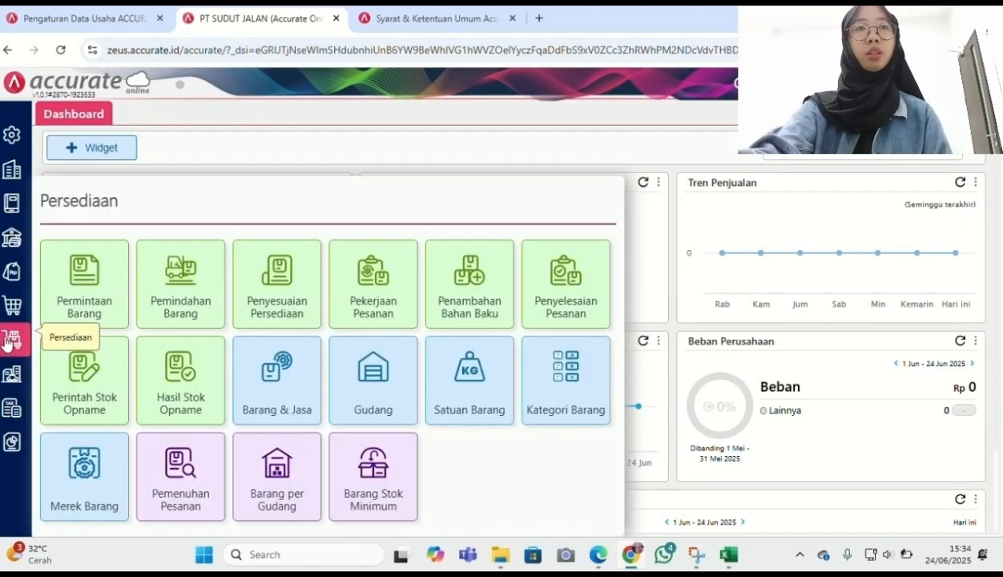
pyautogui.click(291, 317)
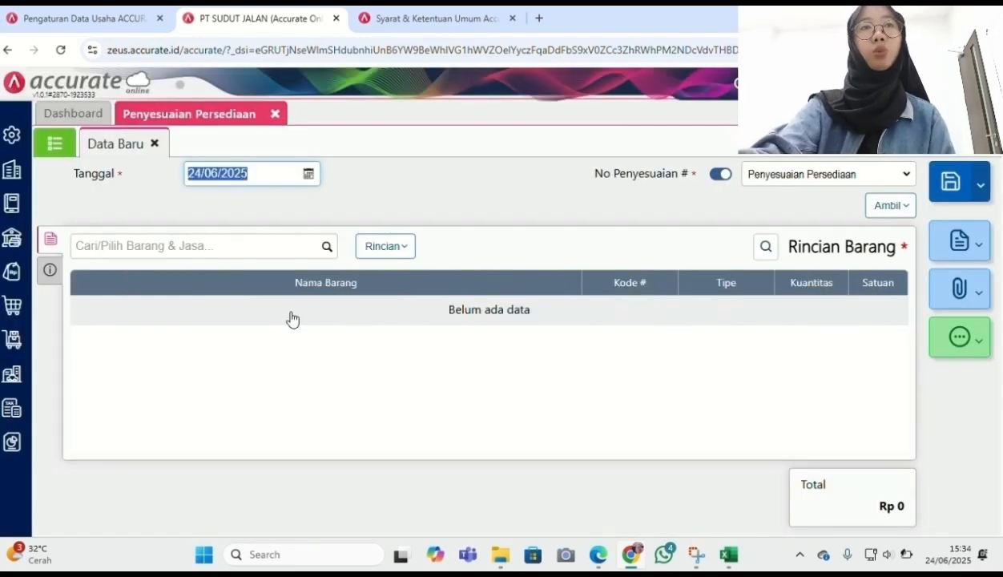
pyautogui.write('31012025')
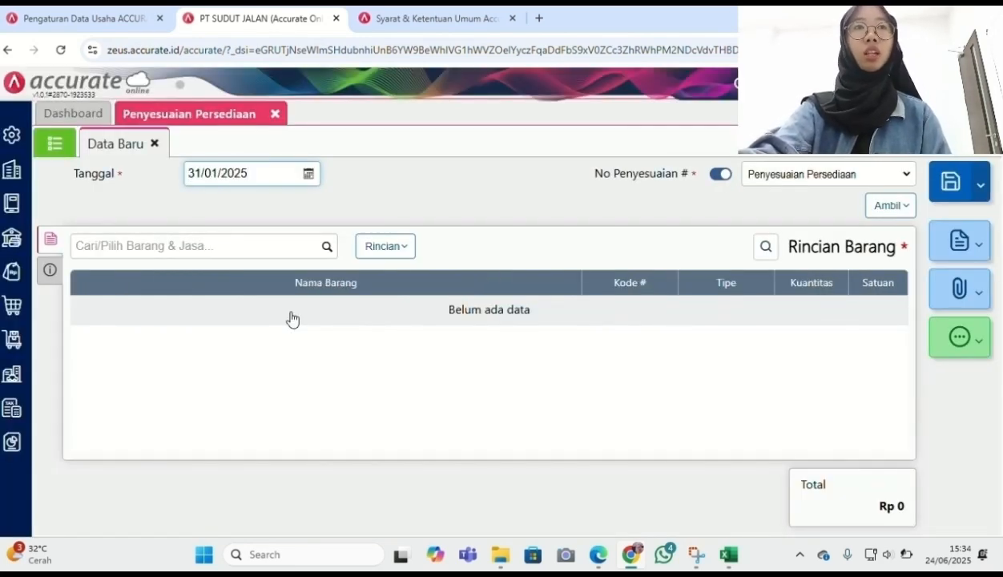
pyautogui.click(500, 218)
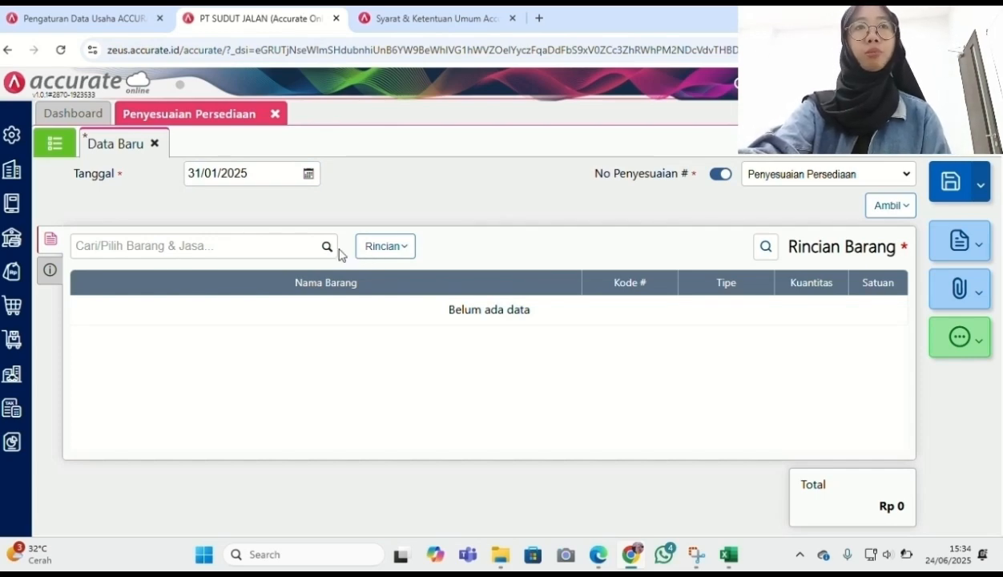
pyautogui.click(327, 252)
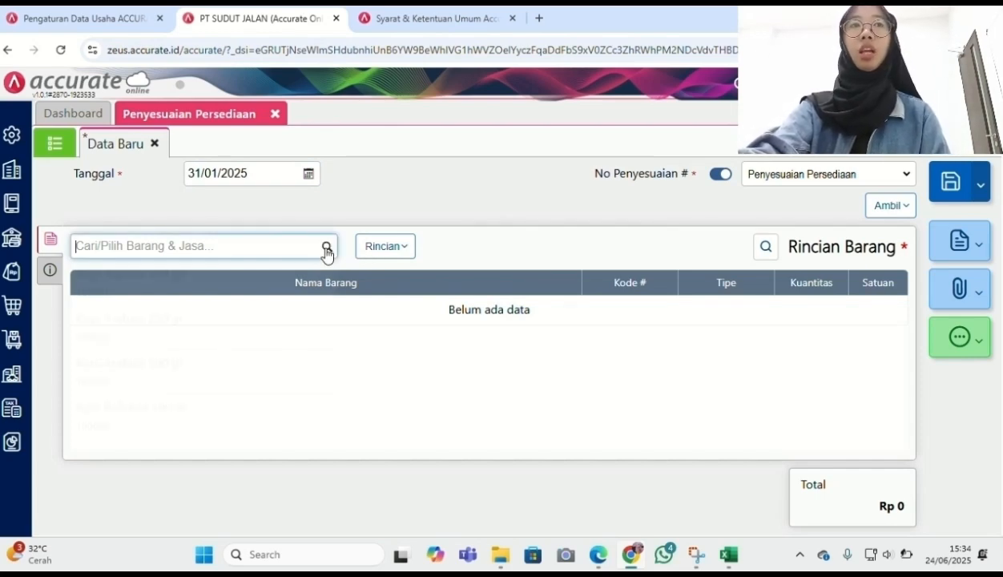
pyautogui.write('susu o')
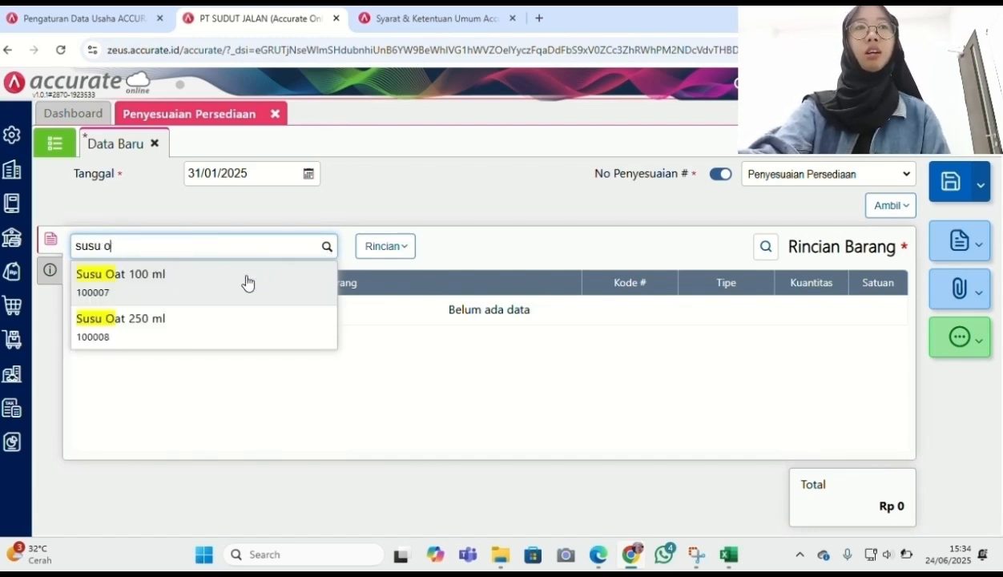
pyautogui.click(213, 328)
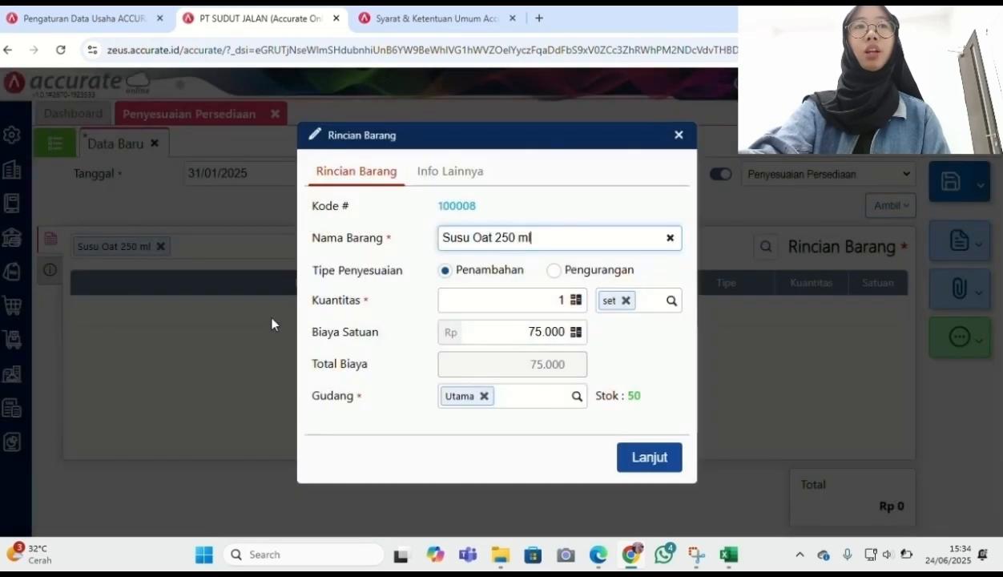
# Set it as a Pengurangan of 5 and charge it to Beban Pemasaran
pyautogui.click(566, 298)
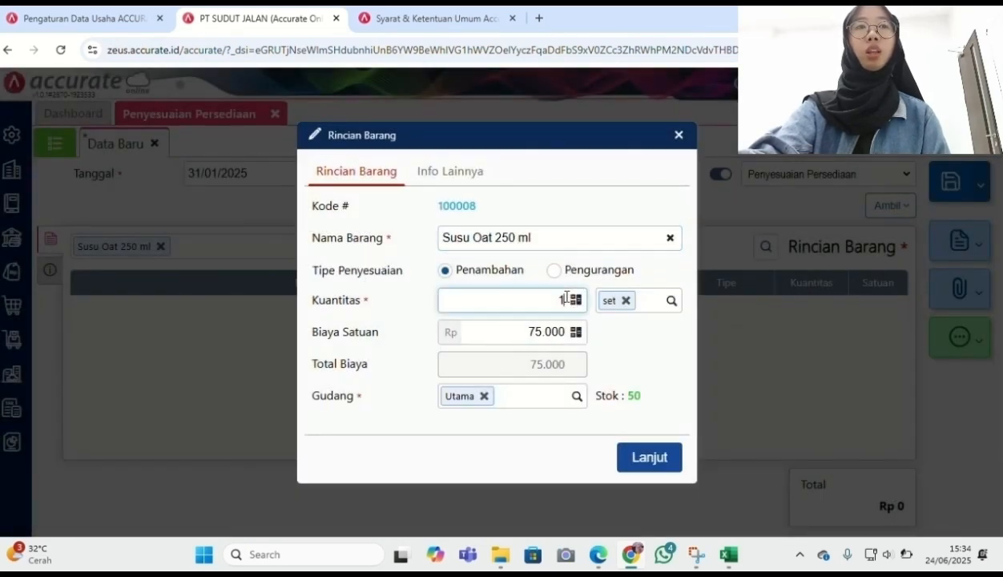
pyautogui.press('BackSpace')
pyautogui.write('5')
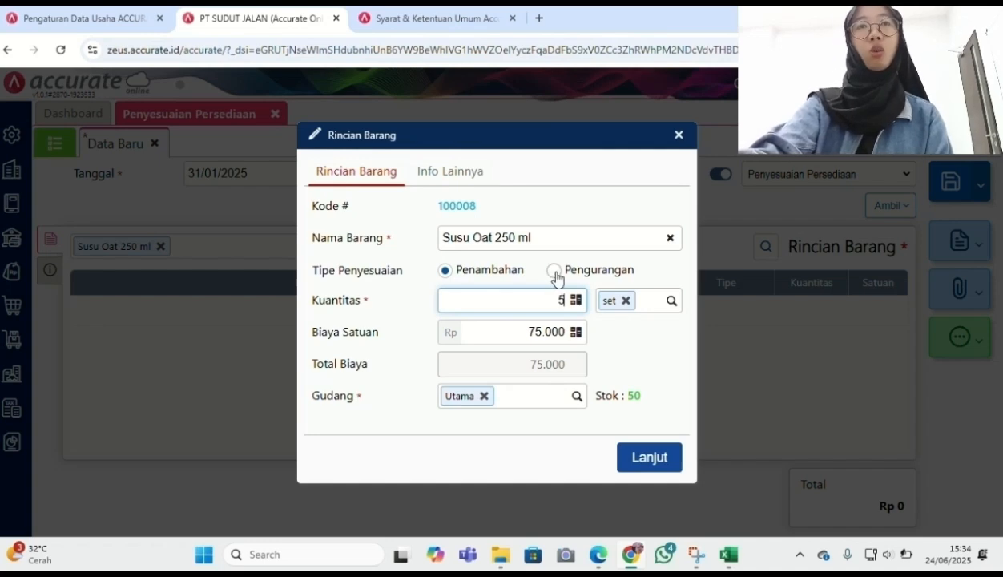
pyautogui.click(554, 271)
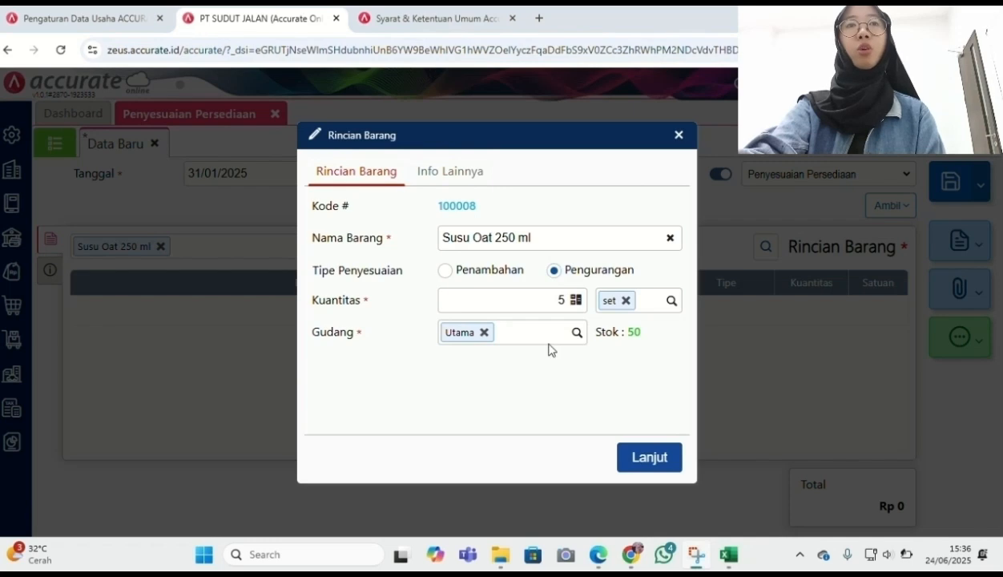
pyautogui.click(651, 458)
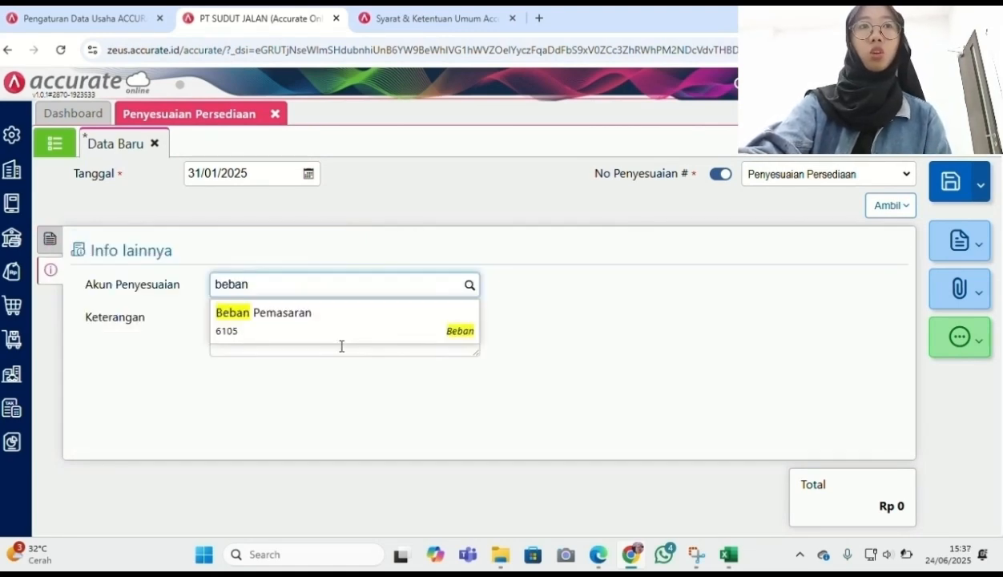
pyautogui.click(347, 320)
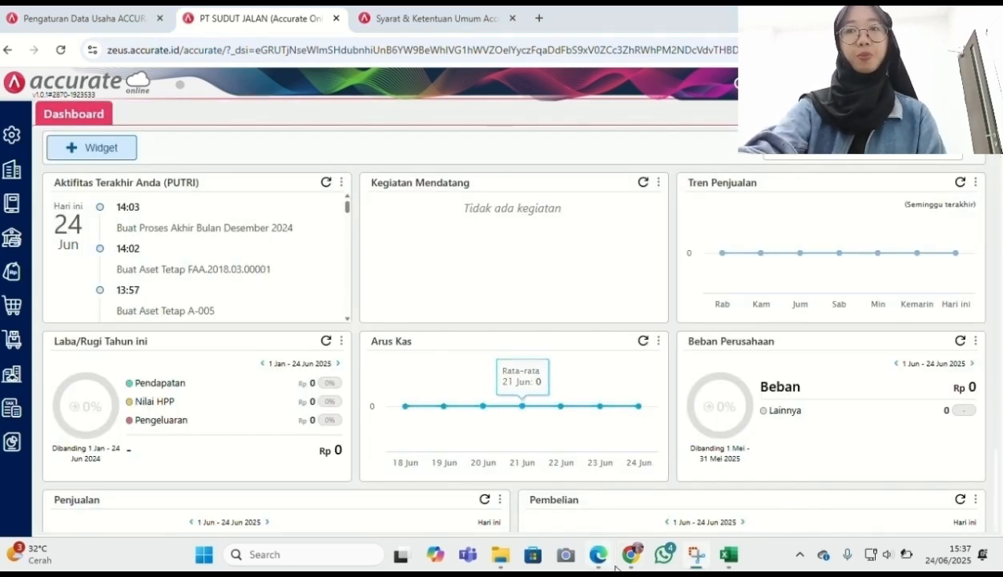
# Bring up page 12 of the PT SUDUT JALAN case PDF in Edge
pyautogui.click(599, 558)
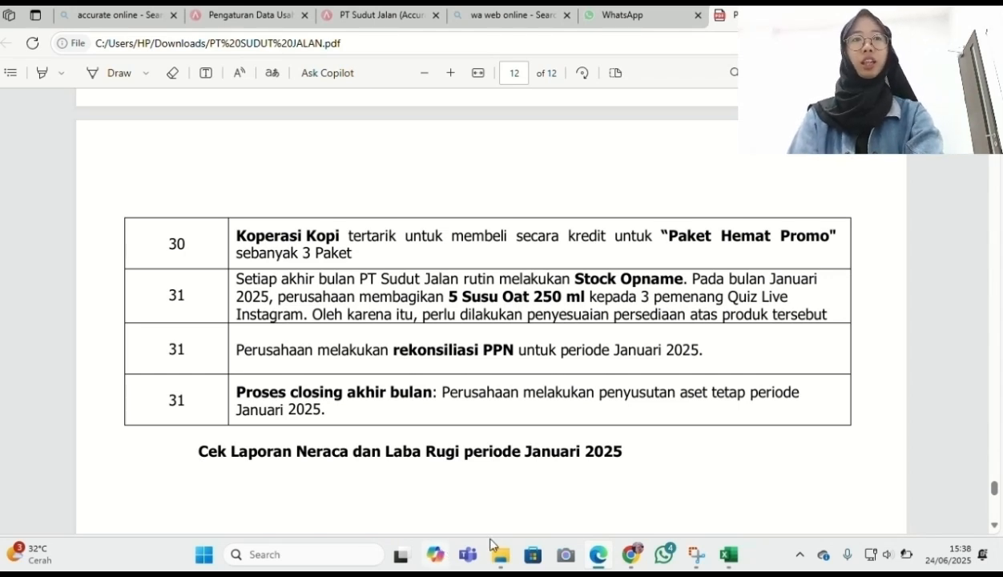
# Open the Rekonsiliasi PPN Lebih/Kurang Bayar report from the tax reports list
pyautogui.moveTo(634, 561)
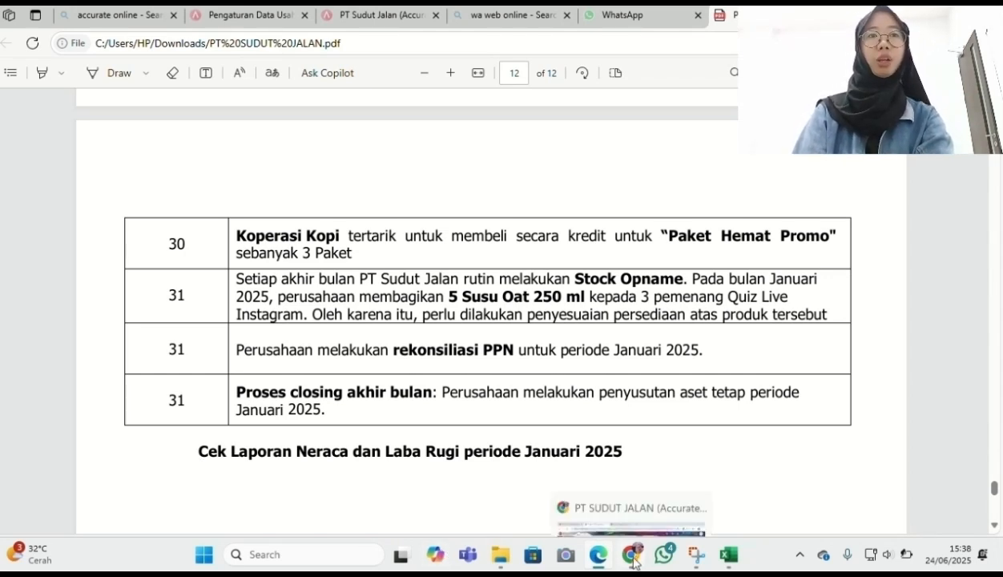
pyautogui.click(631, 481)
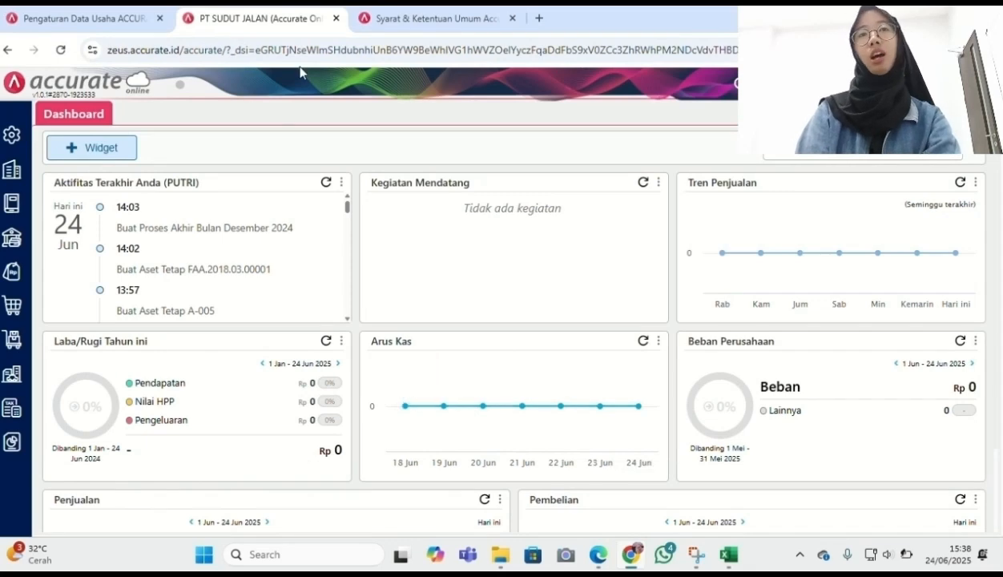
pyautogui.click(18, 443)
pyautogui.click(95, 448)
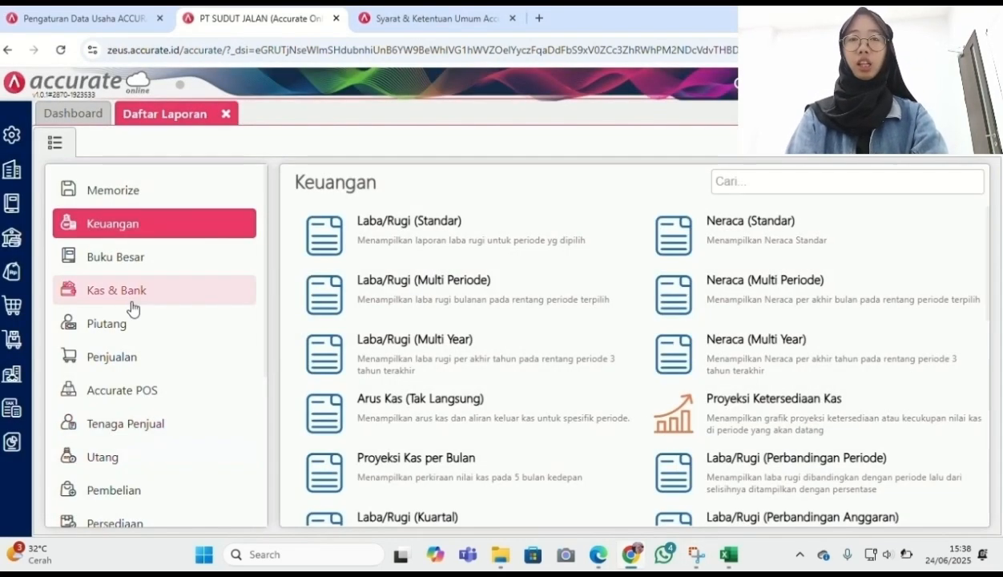
pyautogui.scroll(-3, 132, 385)
pyautogui.click(131, 442)
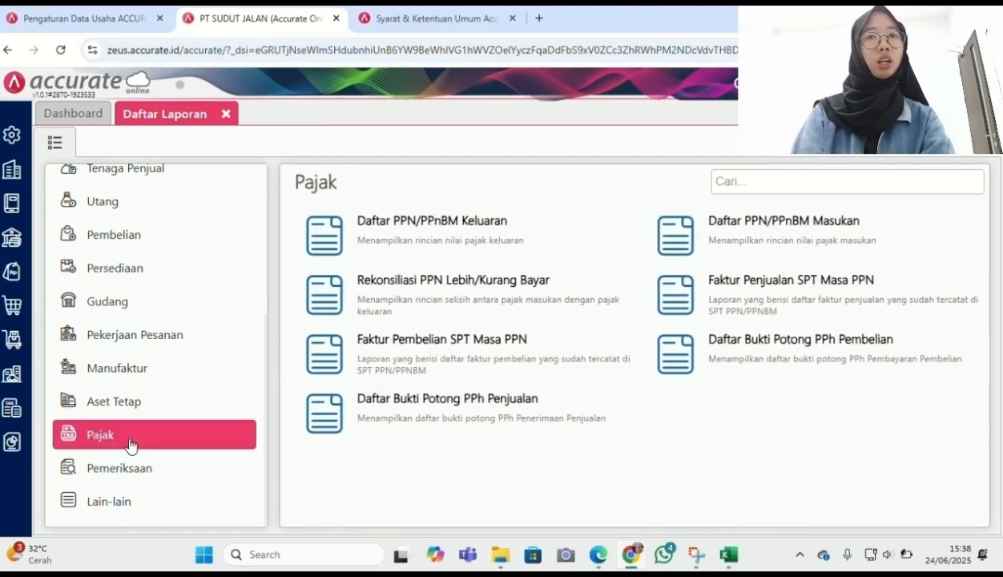
pyautogui.click(459, 293)
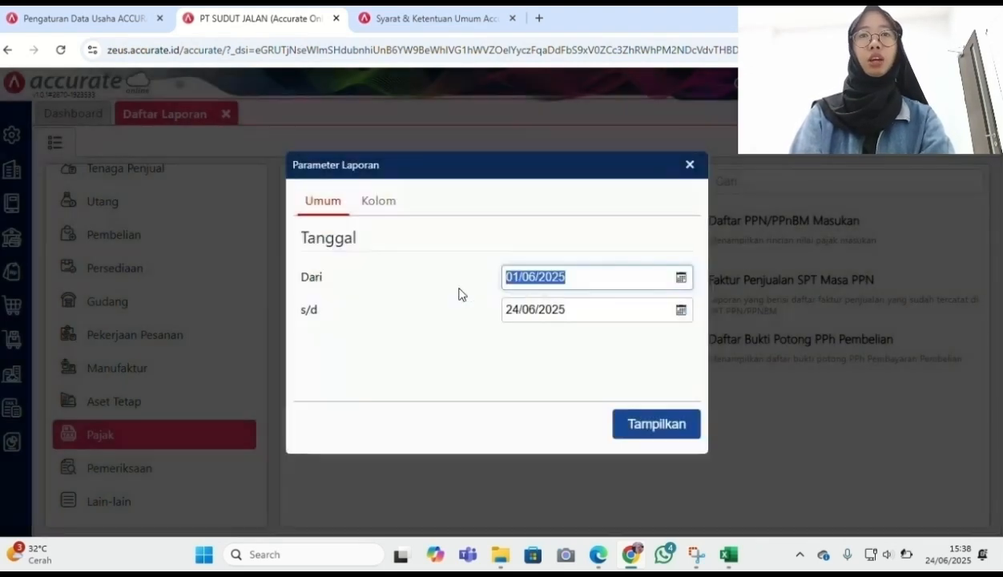
# Show the report for 01/01/2025 to 31/01/2025 and review the 1.410.200 net total
pyautogui.write('01012025')
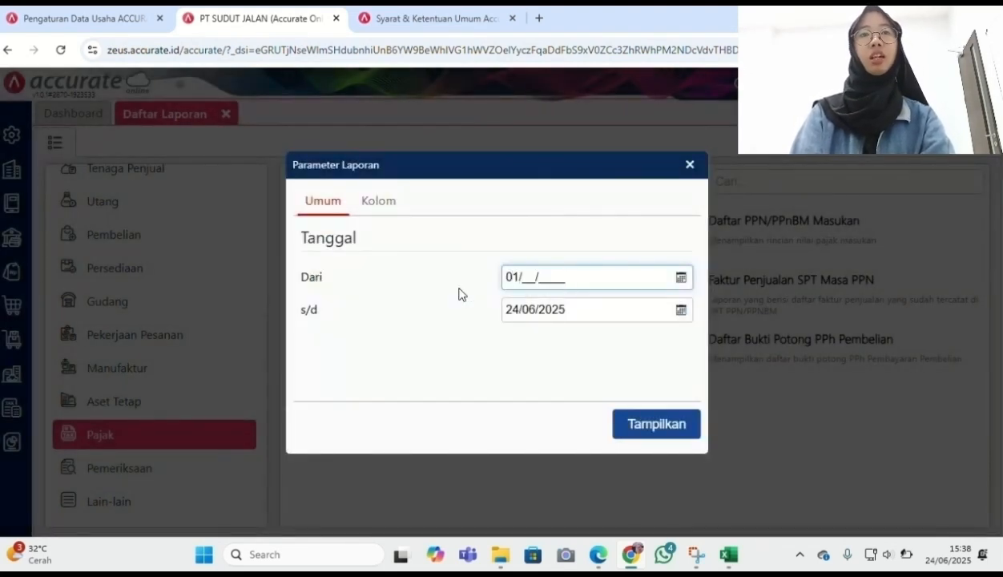
pyautogui.click(554, 312)
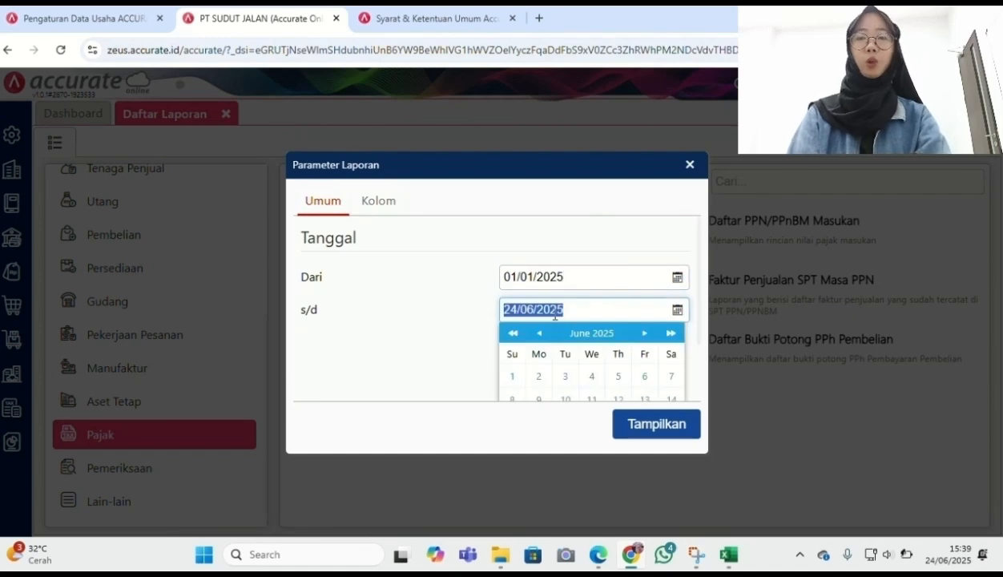
pyautogui.write('31')
pyautogui.write('012025')
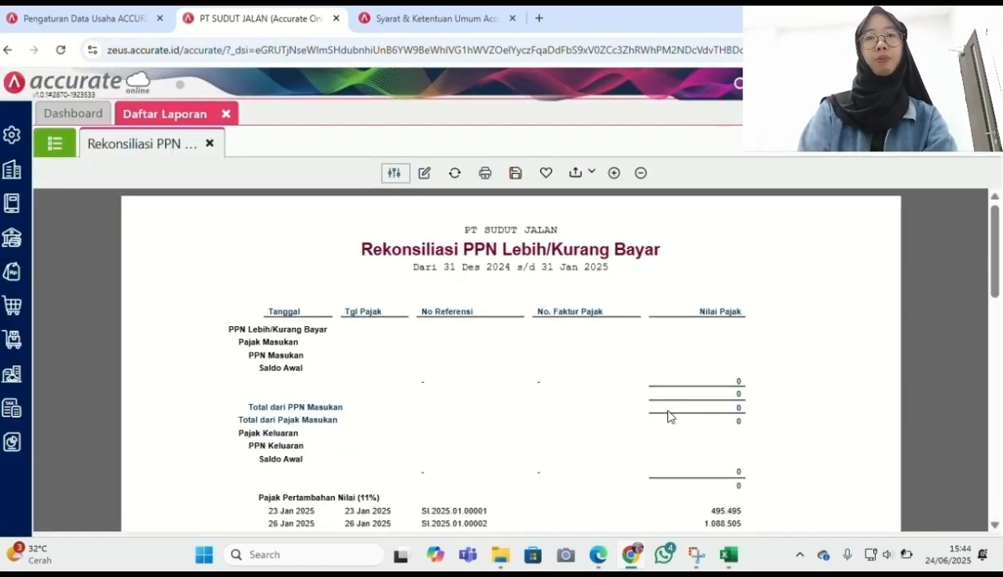
pyautogui.scroll(-1, 619, 423)
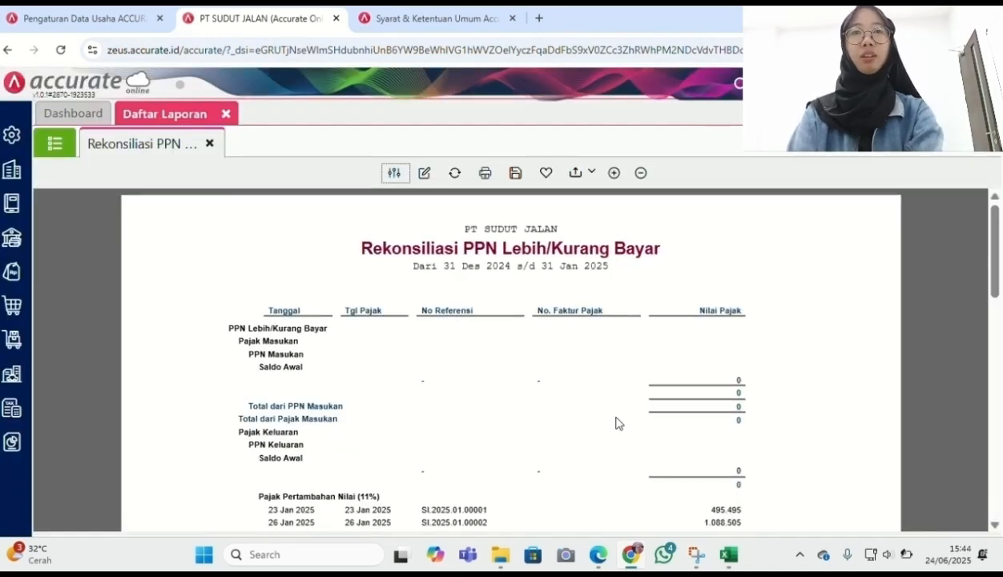
pyautogui.scroll(-8, 616, 423)
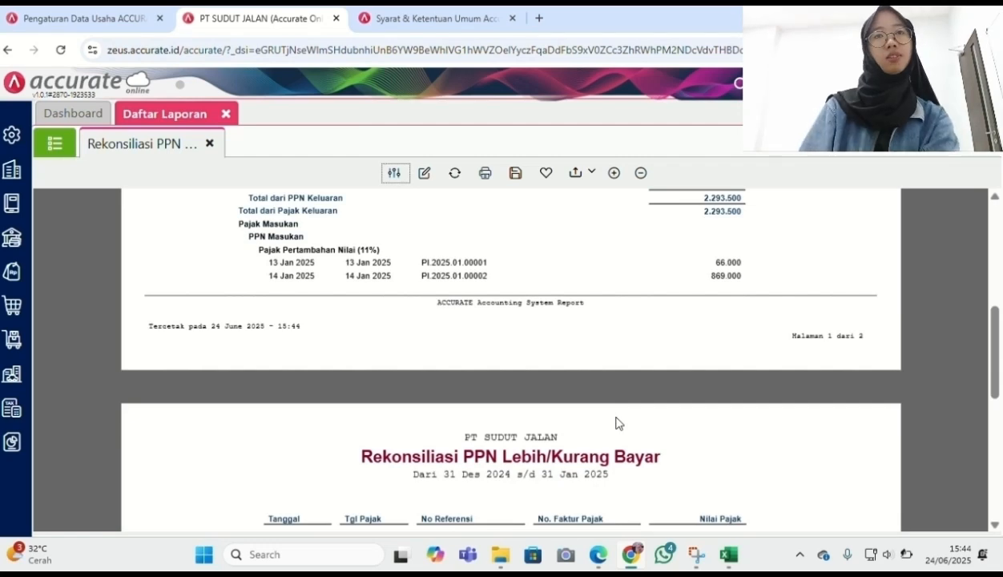
pyautogui.scroll(-2, 616, 423)
pyautogui.scroll(-3, 616, 423)
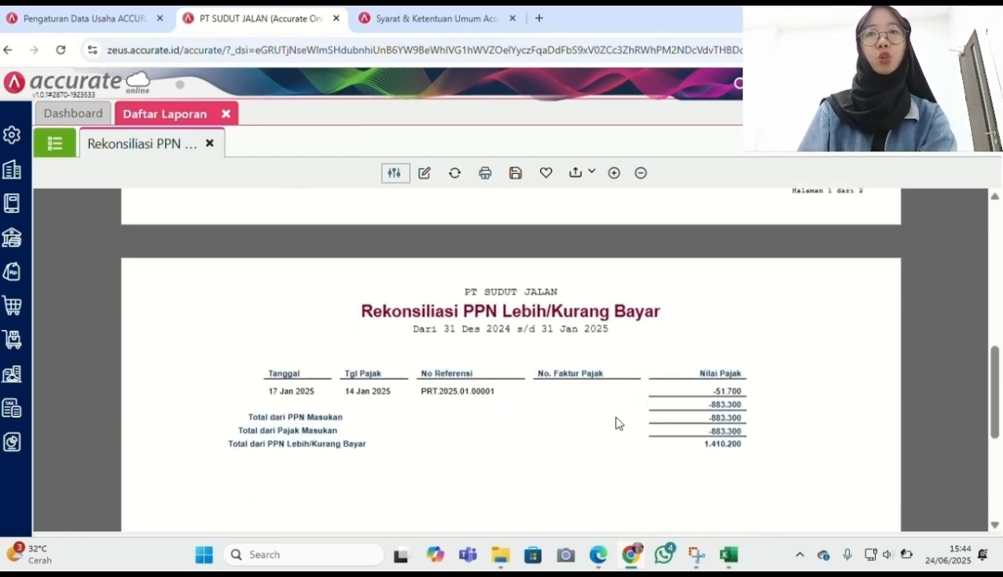
pyautogui.scroll(-1, 616, 423)
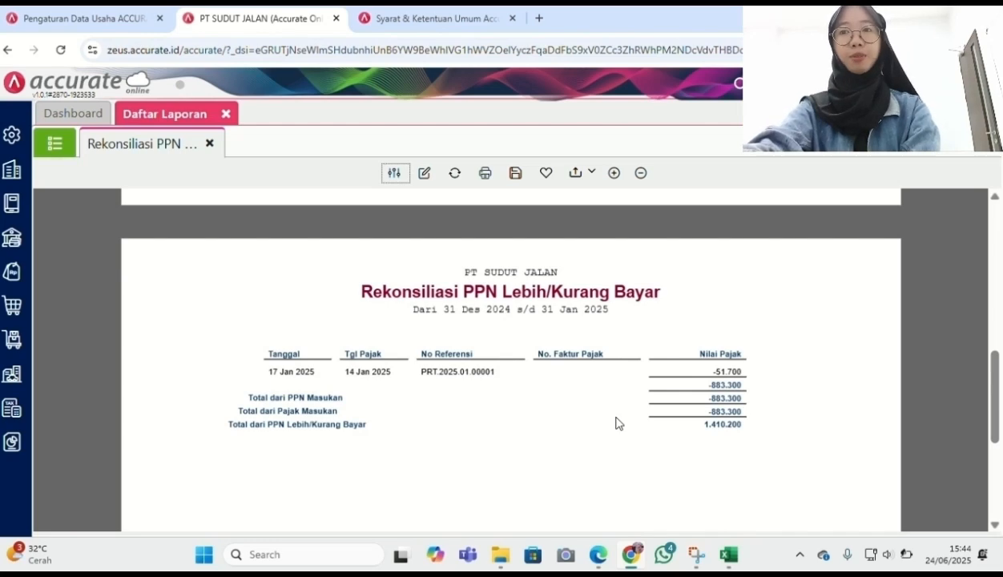
pyautogui.scroll(5, 616, 423)
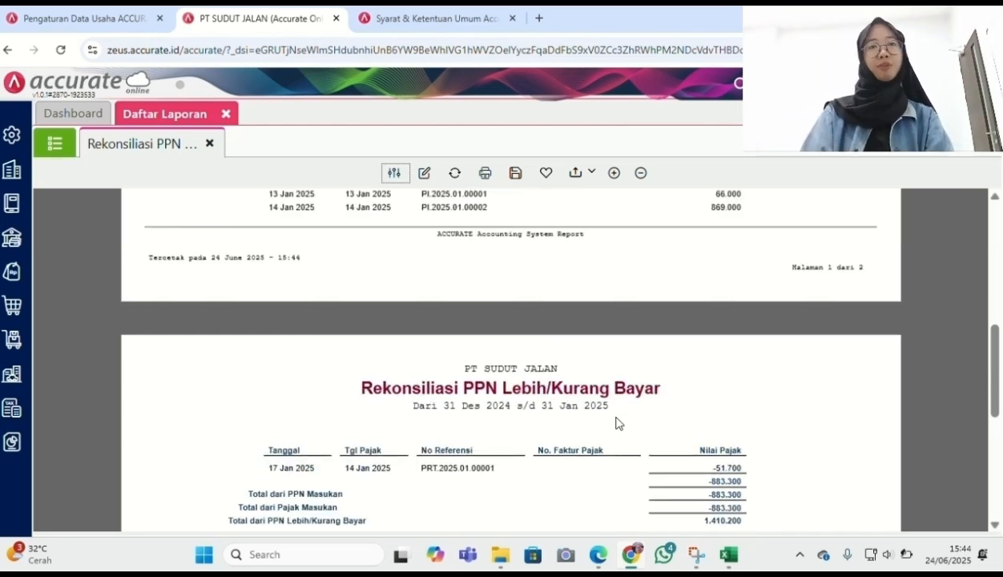
pyautogui.scroll(7, 616, 423)
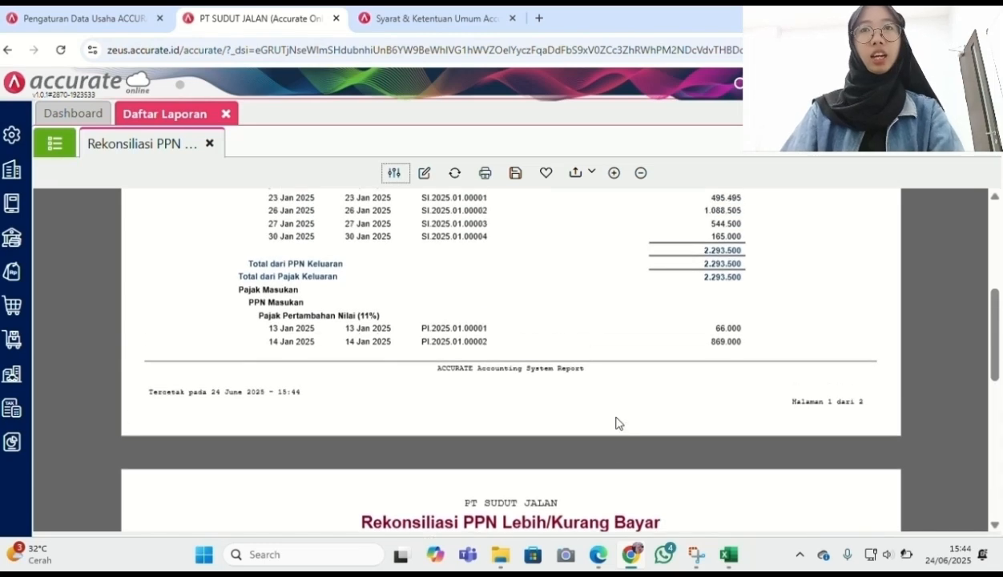
pyautogui.scroll(2, 616, 423)
pyautogui.scroll(4, 616, 423)
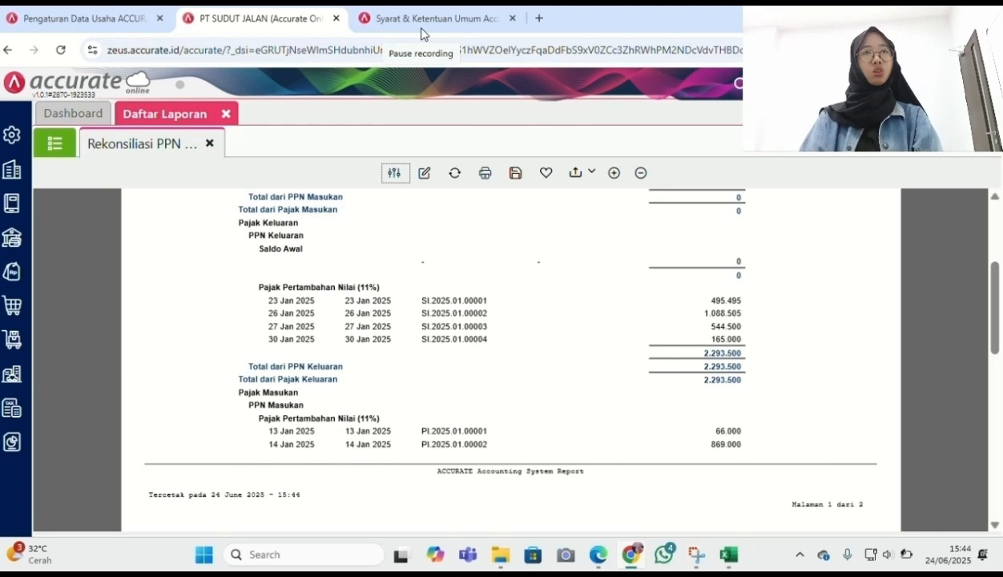
# Start a 31/01/2025 general journal debiting PPN Keluaran 2.293.500
pyautogui.click(12, 206)
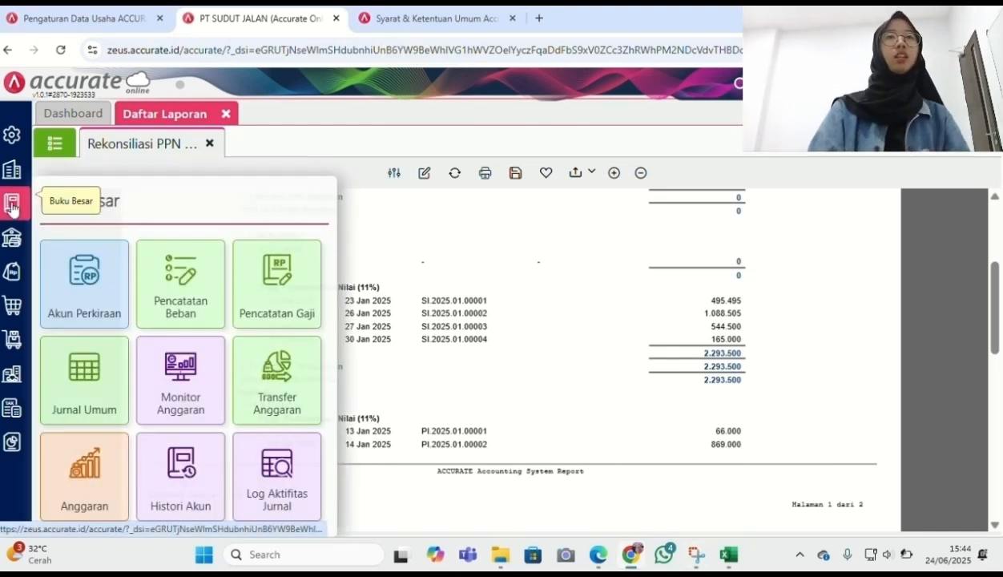
pyautogui.click(110, 401)
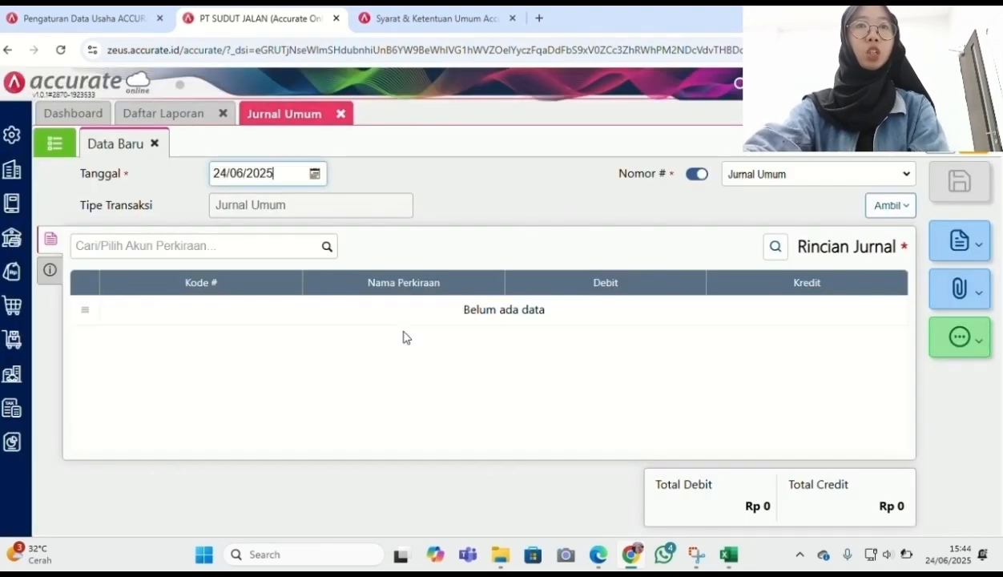
pyautogui.click(256, 173)
pyautogui.write('31/01/2025')
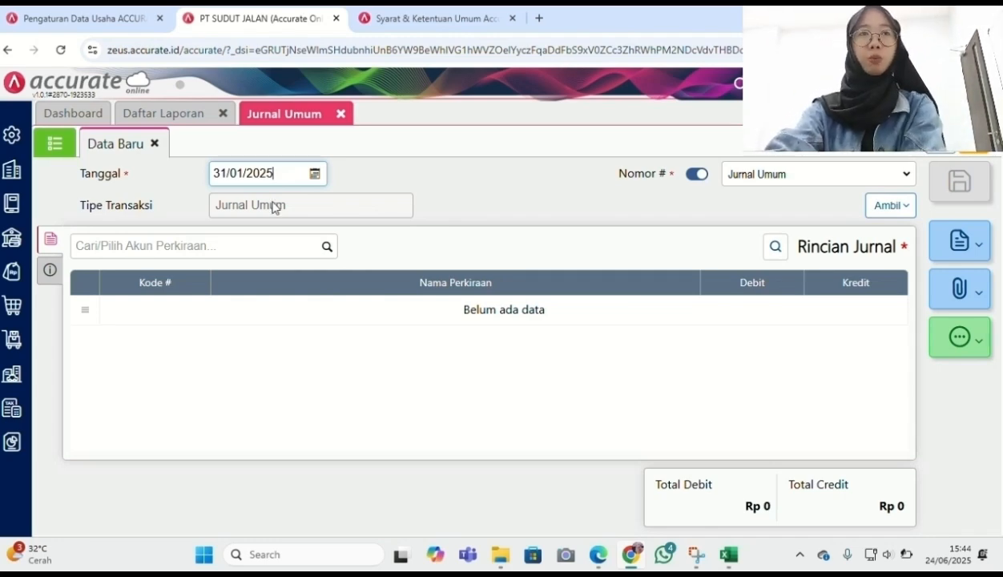
pyautogui.click(328, 251)
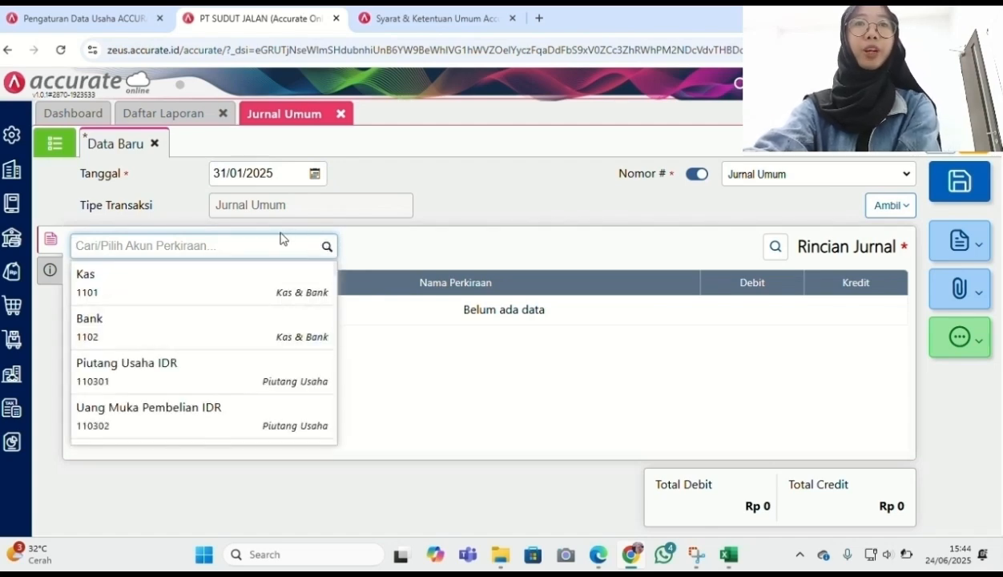
pyautogui.write('ppn ')
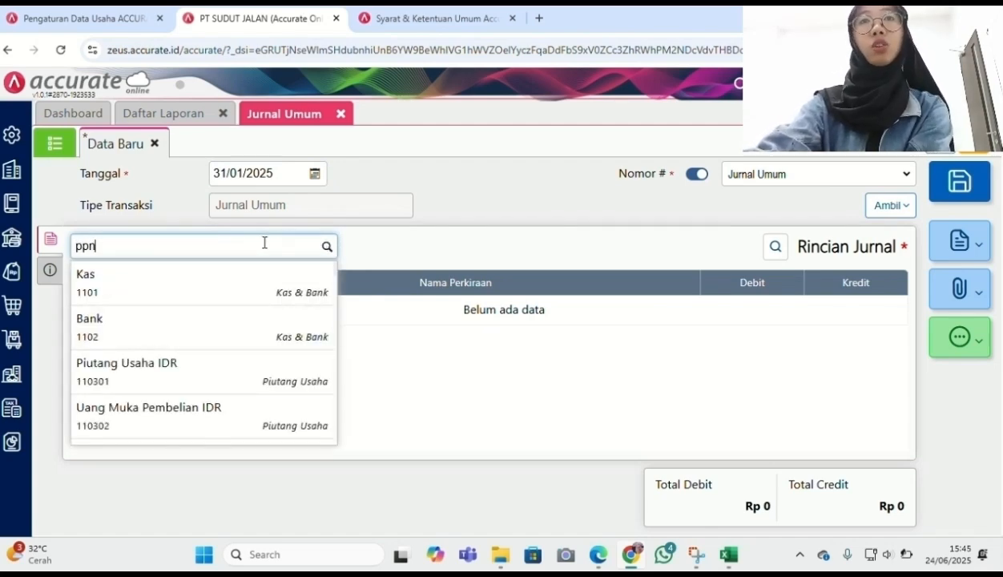
pyautogui.write('ke')
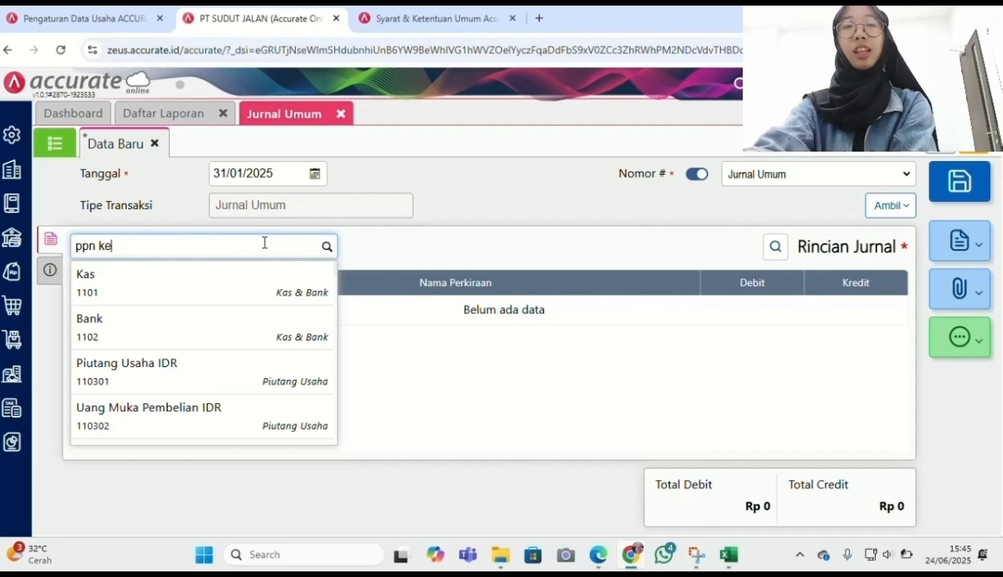
pyautogui.click(231, 278)
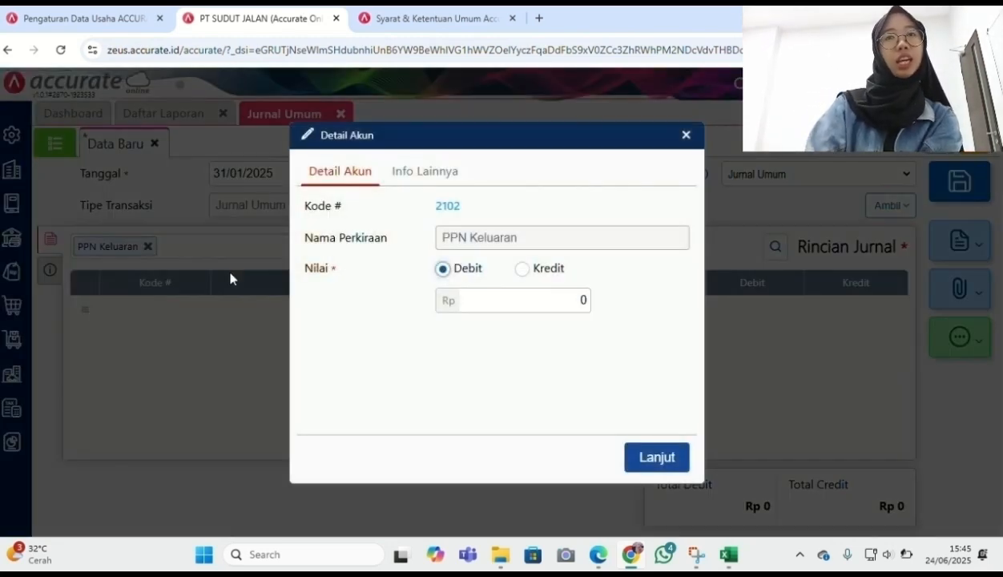
pyautogui.click(472, 301)
pyautogui.write('2230')
pyautogui.press('BackSpace')
pyautogui.write('9350')
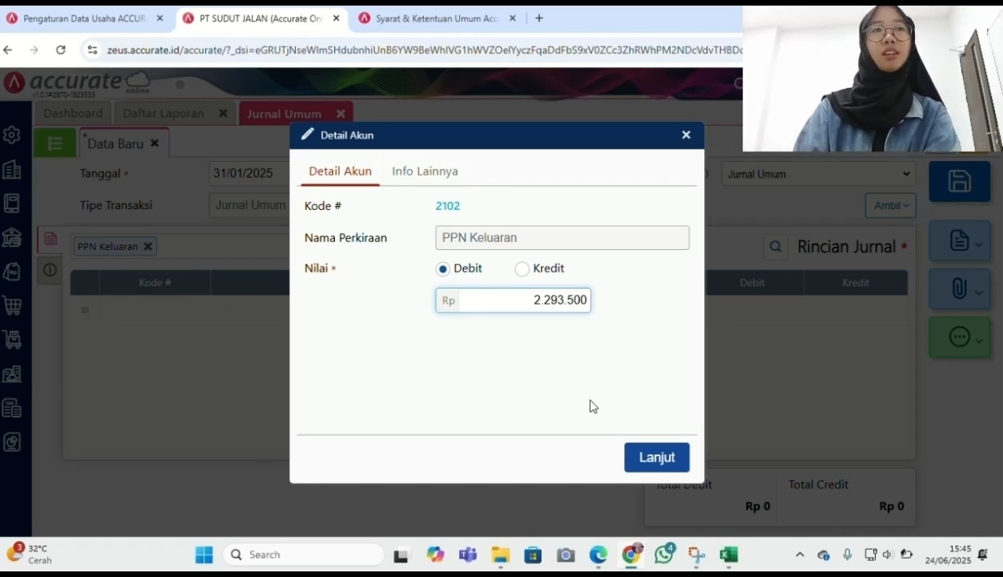
pyautogui.click(664, 467)
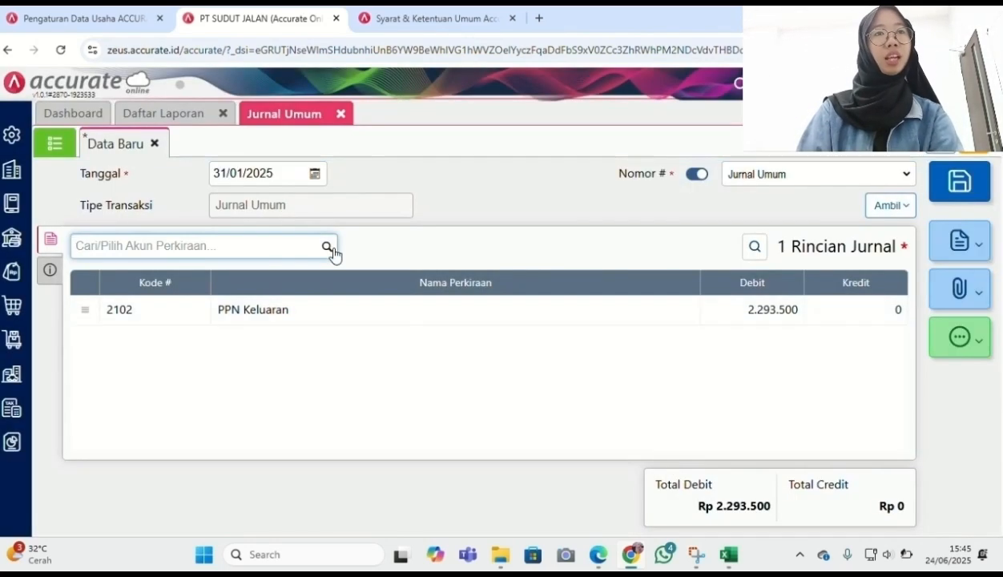
# Add a PPN Masukan credit line of 883.300
pyautogui.click(326, 252)
pyautogui.write('ppn mas')
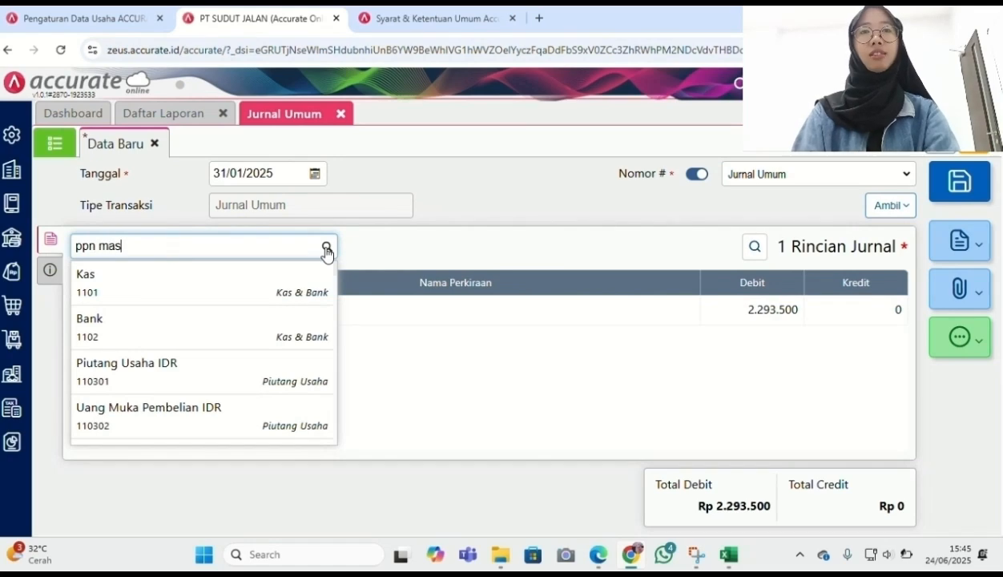
pyautogui.click(249, 281)
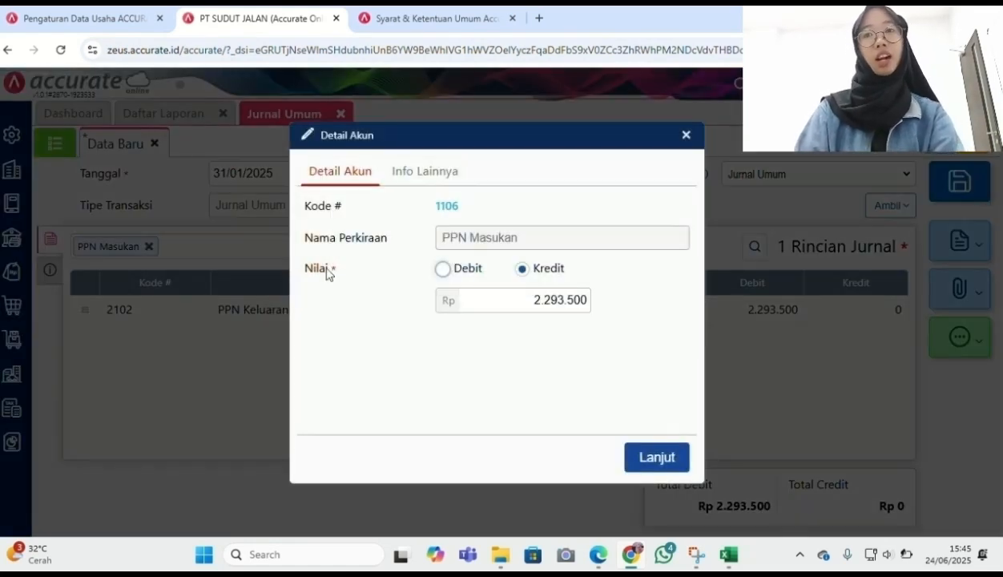
pyautogui.click(576, 298)
pyautogui.press('BackSpace')
pyautogui.press('BackSpace')
pyautogui.press('BackSpace')
pyautogui.press('BackSpace')
pyautogui.press('BackSpace')
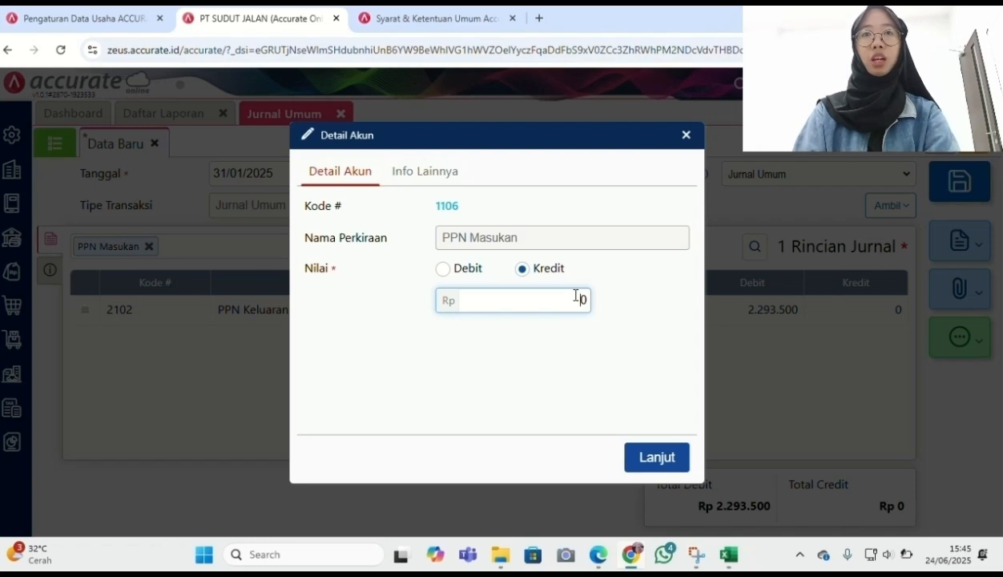
pyautogui.write('88.330')
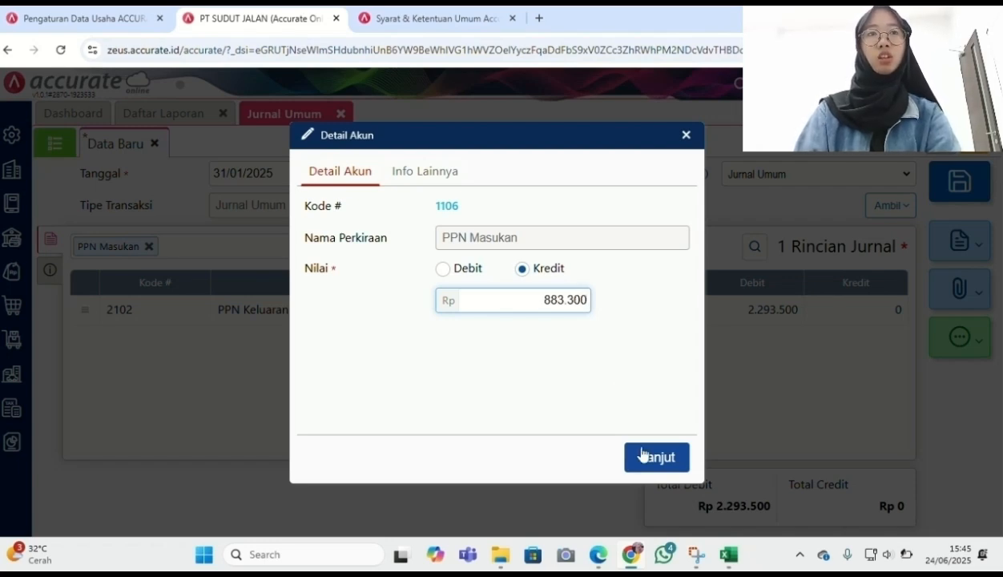
pyautogui.click(647, 458)
# Balance the journal with a 1.410.200 credit to PPN Kurang Bayar and save it
pyautogui.click(326, 247)
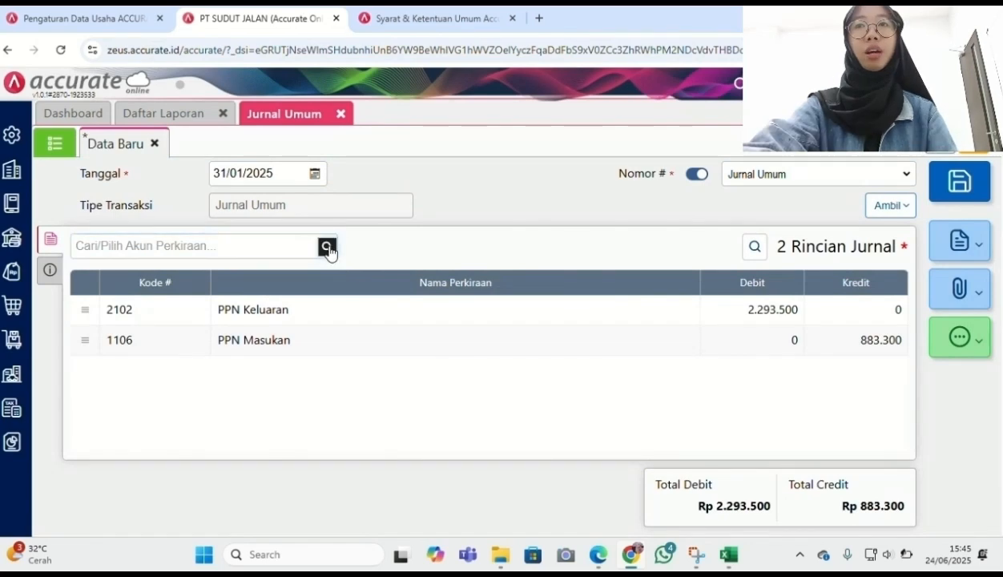
pyautogui.write('pp')
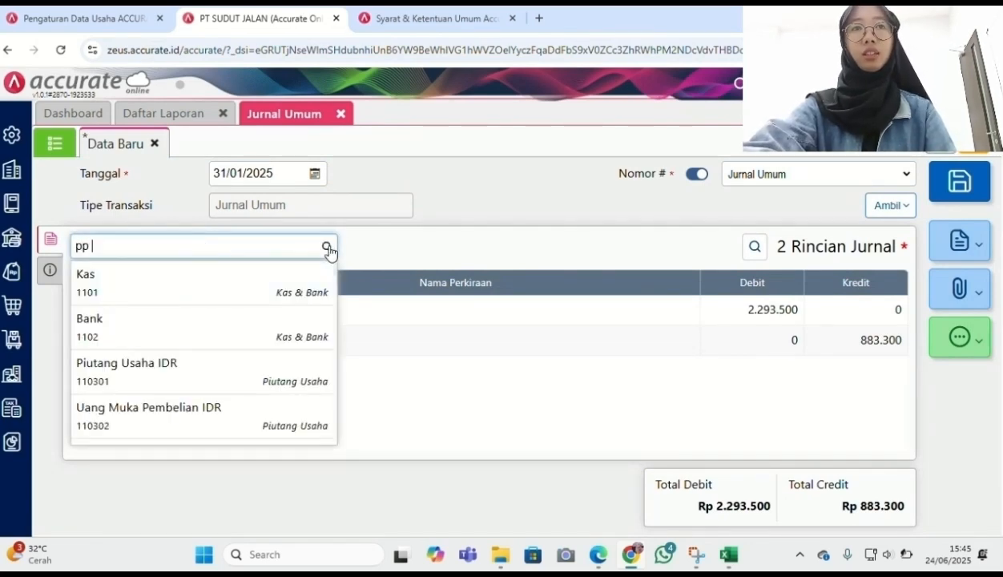
pyautogui.write('n ku')
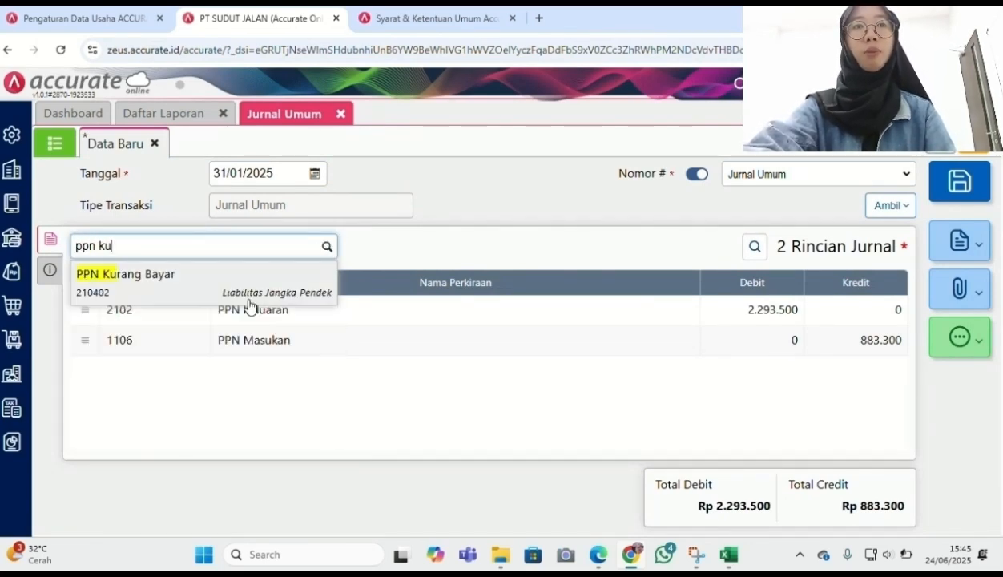
pyautogui.click(237, 278)
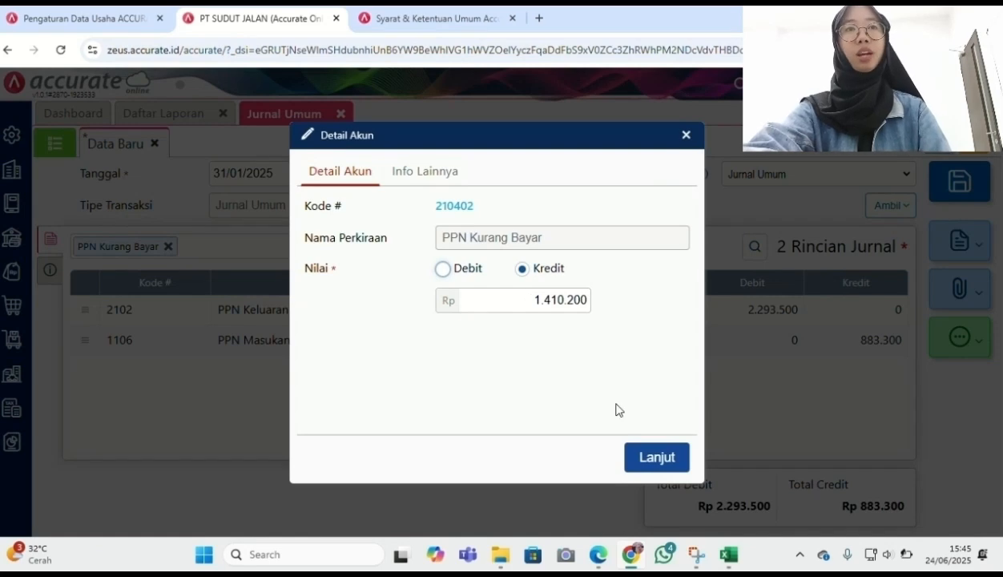
pyautogui.click(643, 458)
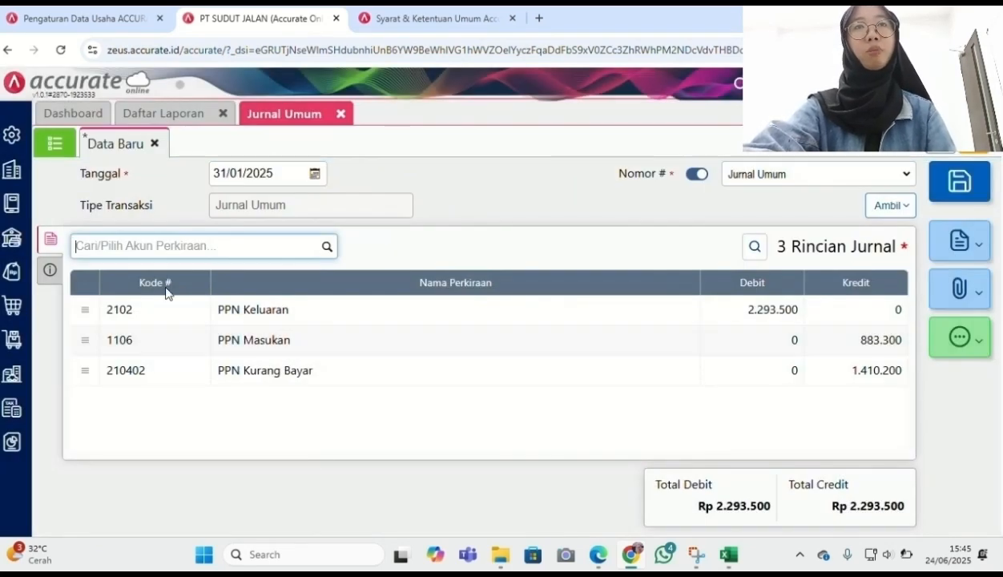
pyautogui.click(960, 185)
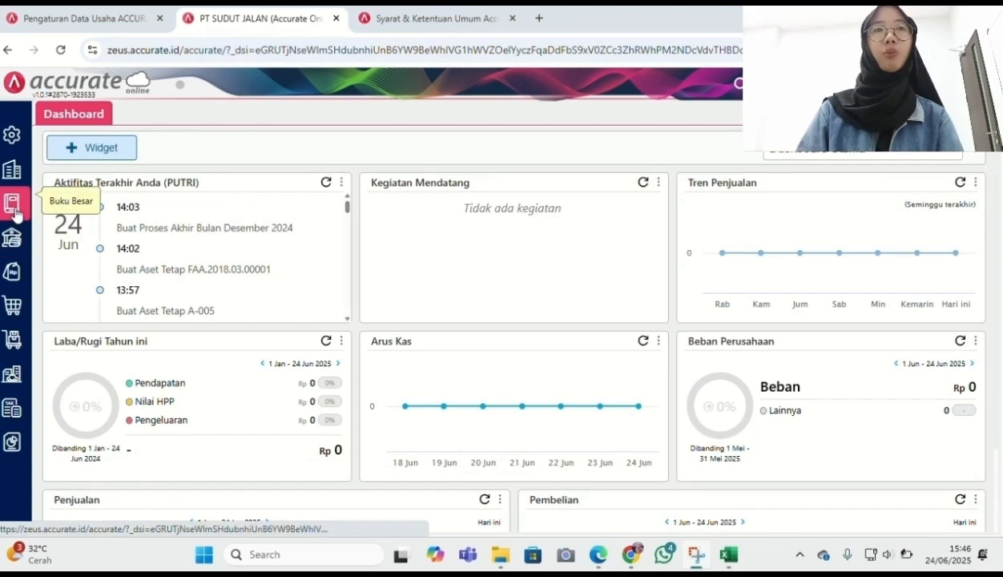
# Run and save Proses Akhir Bulan for Januari 2025
pyautogui.click(12, 169)
pyautogui.click(358, 381)
pyautogui.click(320, 174)
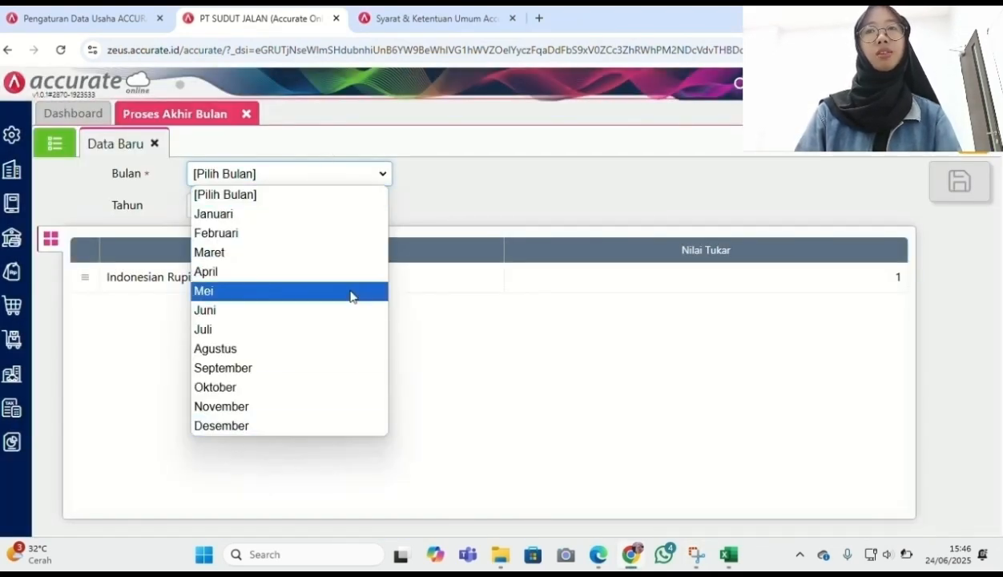
pyautogui.click(364, 214)
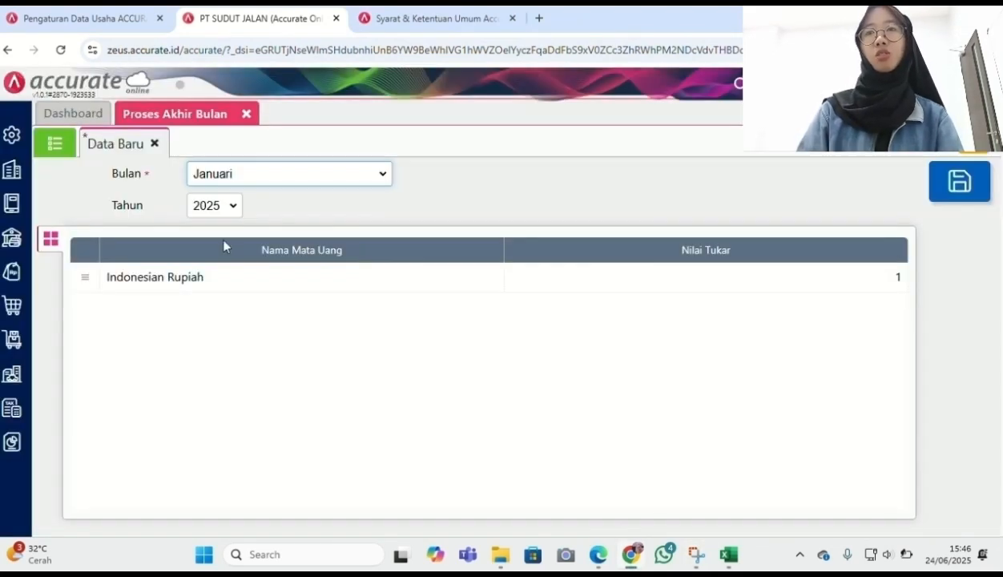
pyautogui.click(954, 183)
pyautogui.click(12, 441)
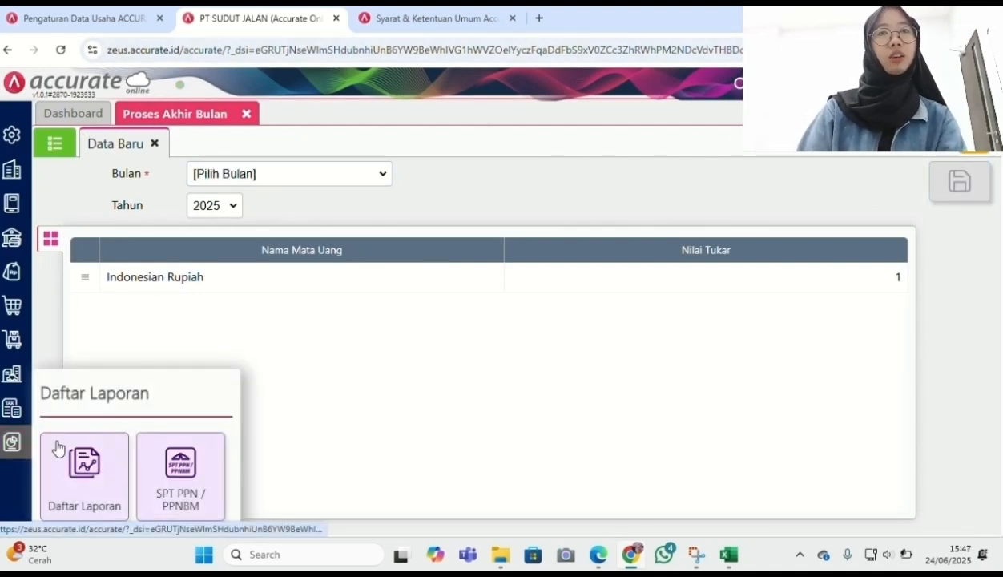
# Generate the Neraca (Induk Skontro) per 31/01/2025 with parent accounts and their balances
pyautogui.click(84, 469)
pyautogui.scroll(-2, 721, 425)
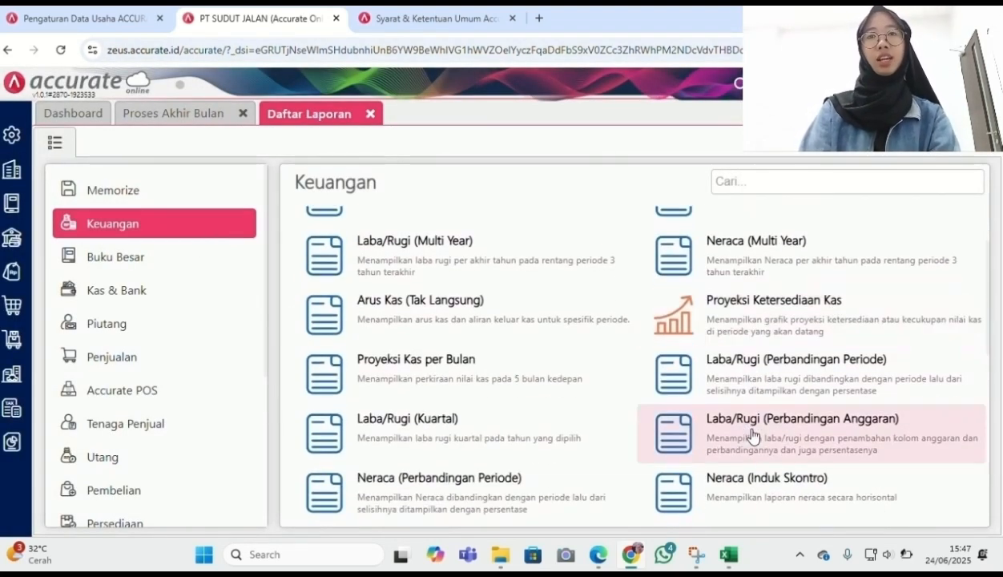
pyautogui.click(757, 477)
pyautogui.write('31/01/')
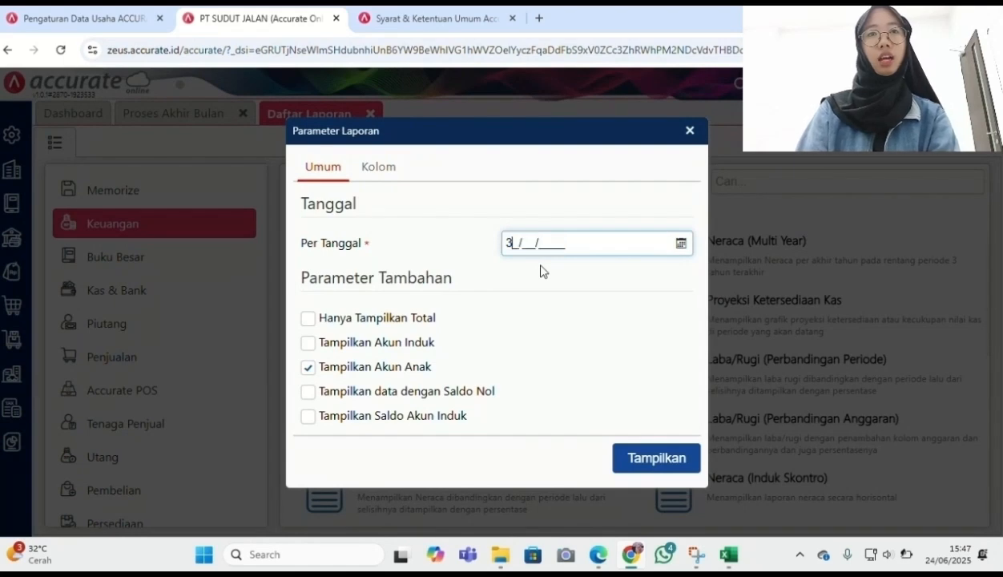
pyautogui.write('2025')
pyautogui.click(308, 343)
pyautogui.click(307, 416)
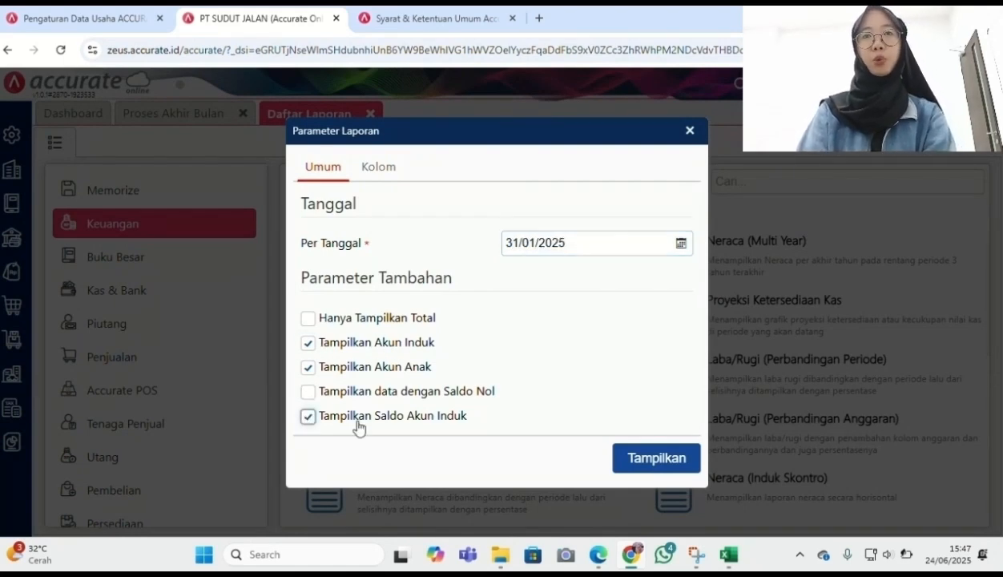
pyautogui.click(657, 456)
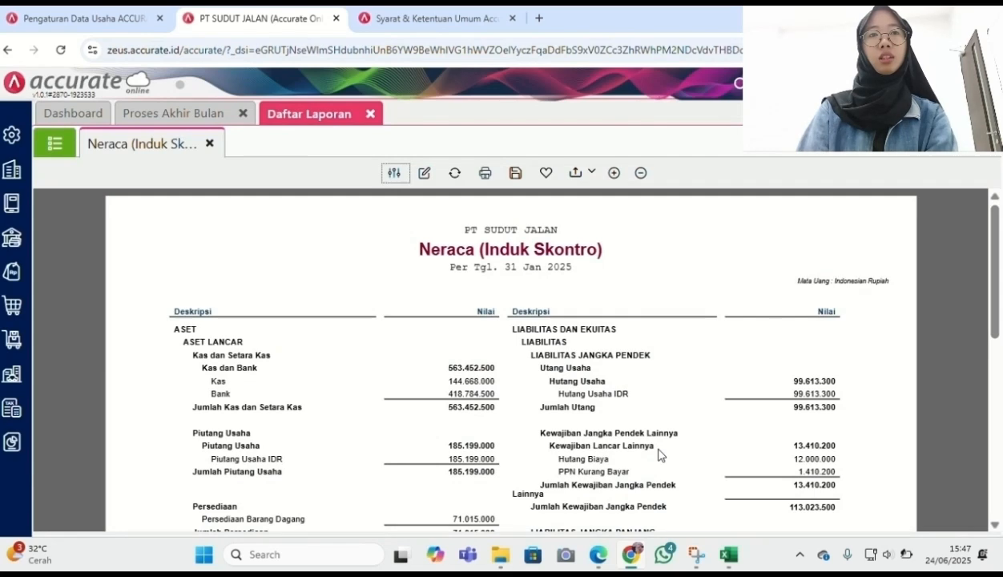
pyautogui.scroll(-5, 659, 455)
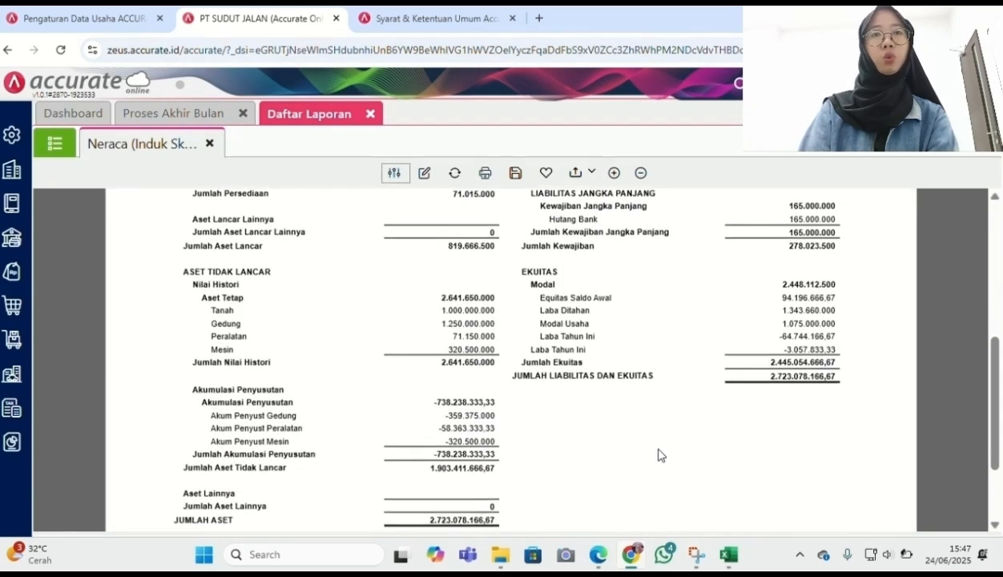
pyautogui.scroll(-1, 658, 455)
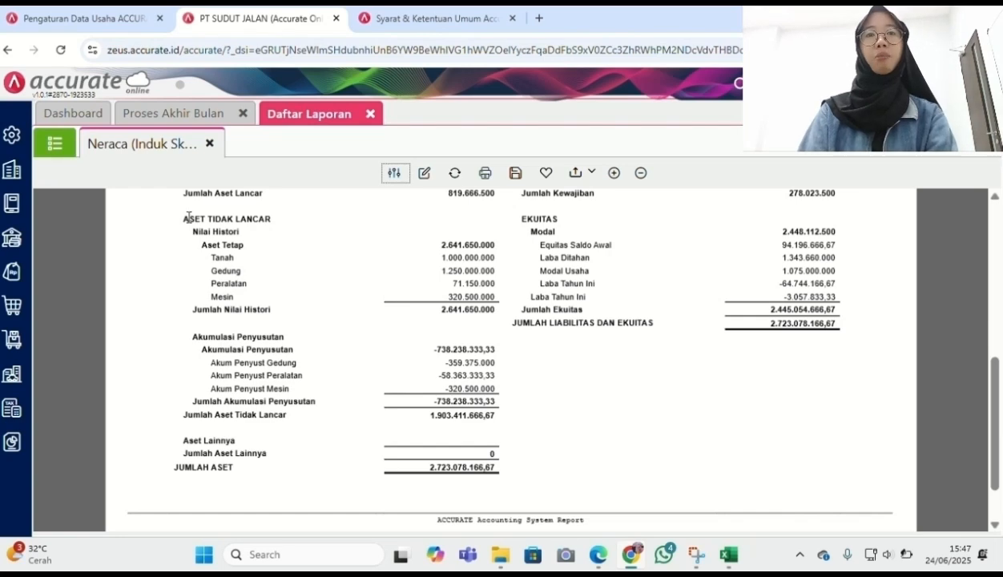
pyautogui.click(53, 146)
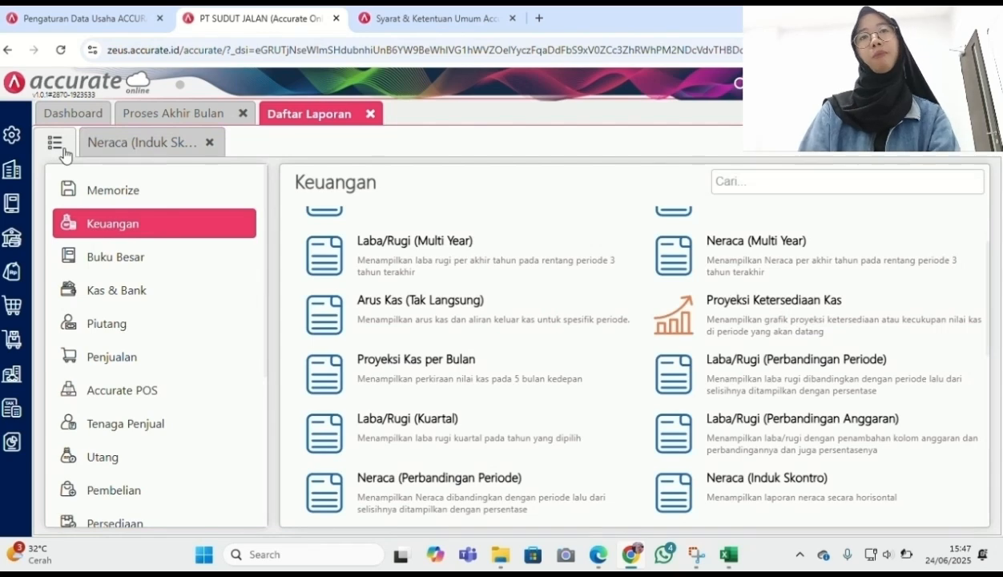
# Generate Laba/Rugi (Standar) for 31/12/2024 to 31/01/2025 with parent accounts and balances
pyautogui.scroll(2, 447, 290)
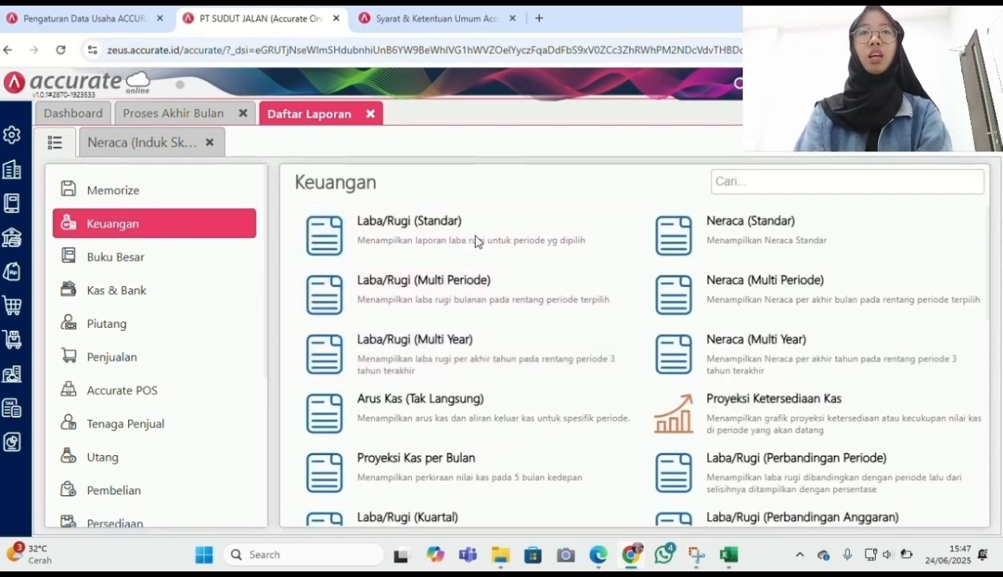
pyautogui.click(477, 241)
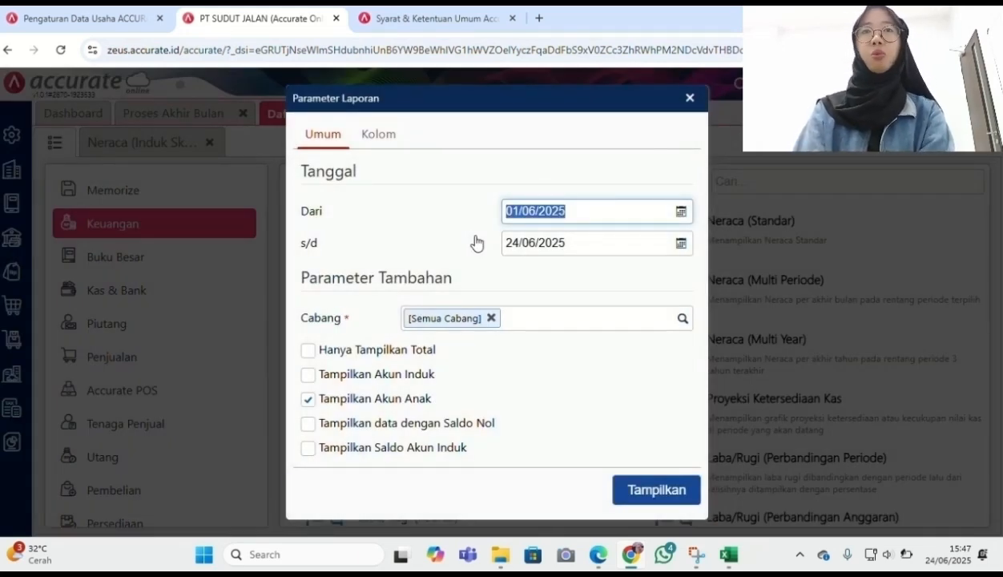
pyautogui.write('31/')
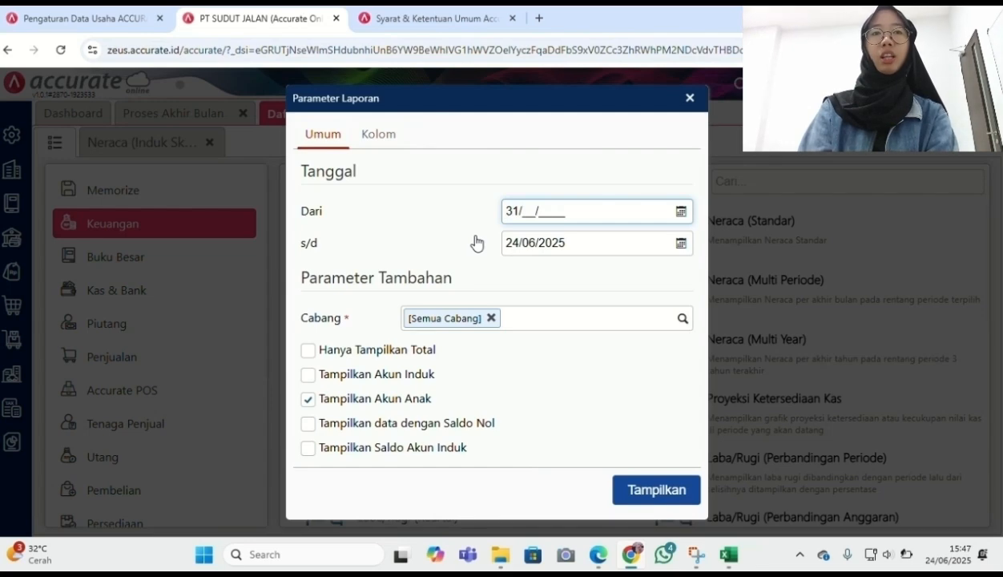
pyautogui.write('12/')
pyautogui.write('2024')
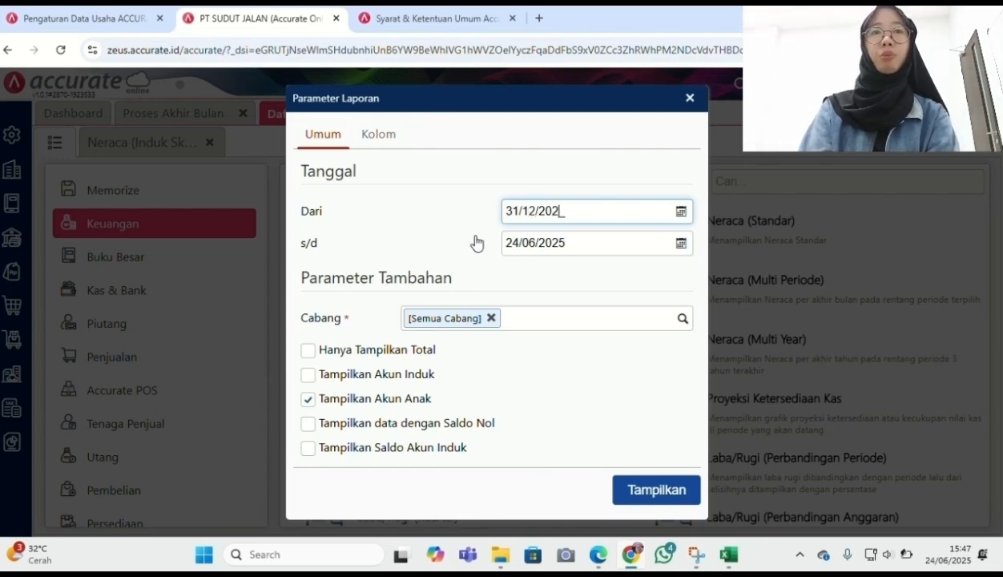
pyautogui.click(537, 243)
pyautogui.write('31012025')
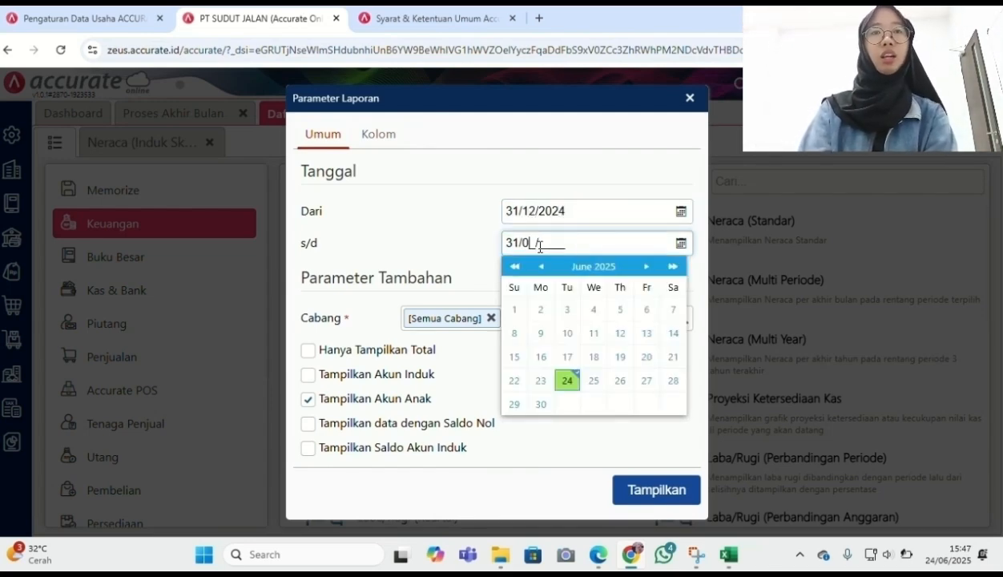
pyautogui.click(308, 376)
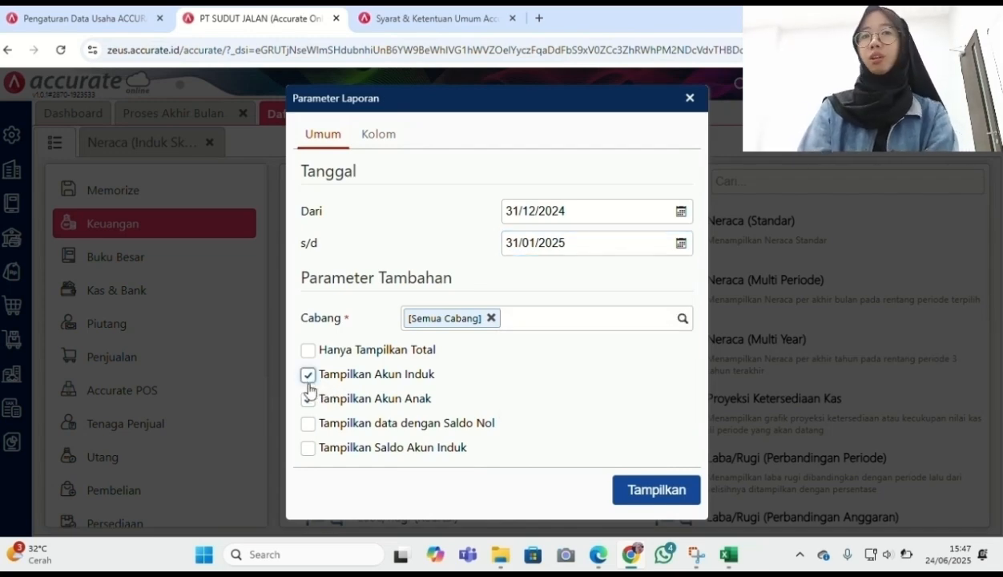
pyautogui.click(308, 447)
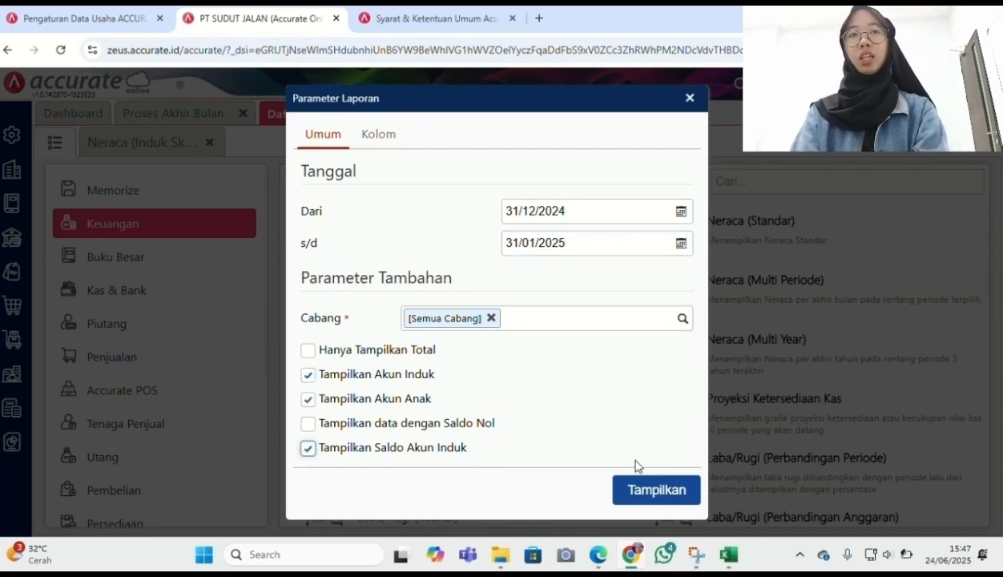
pyautogui.click(635, 500)
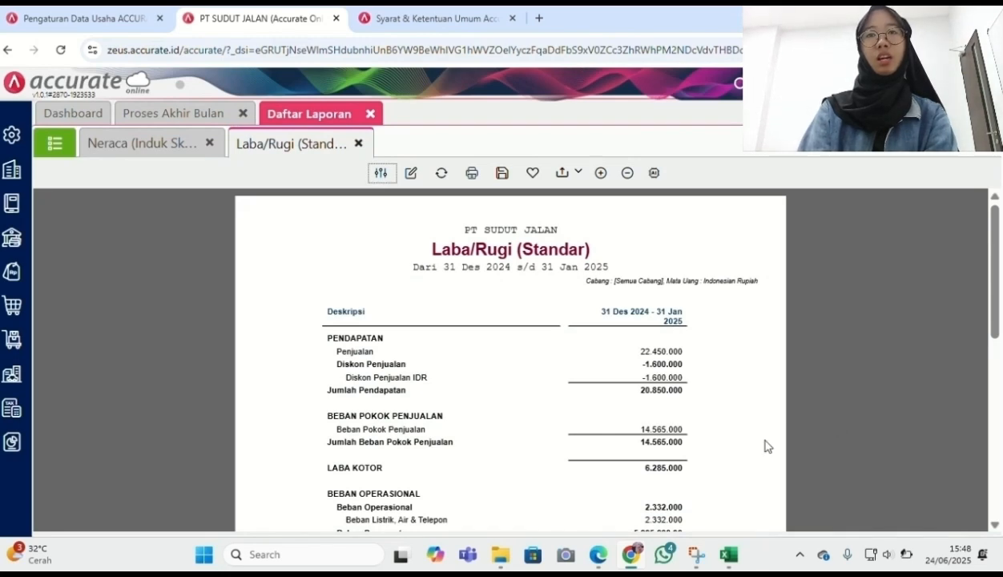
pyautogui.scroll(-5, 746, 448)
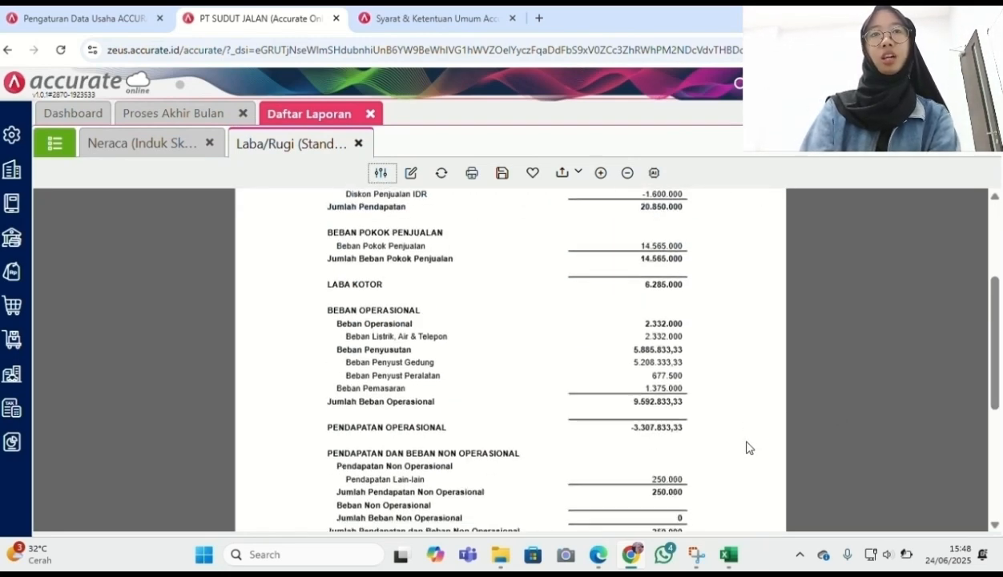
pyautogui.scroll(-1, 746, 448)
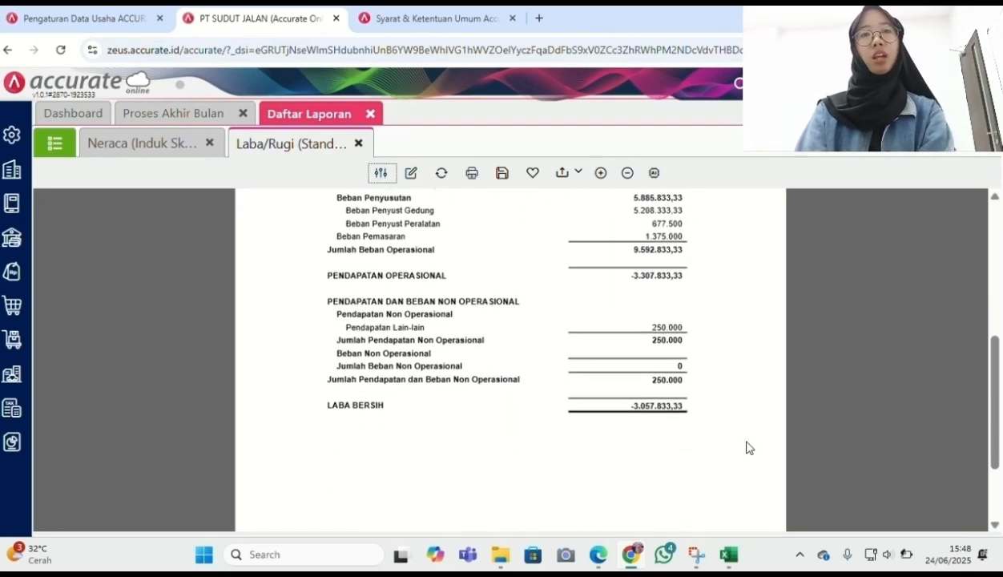